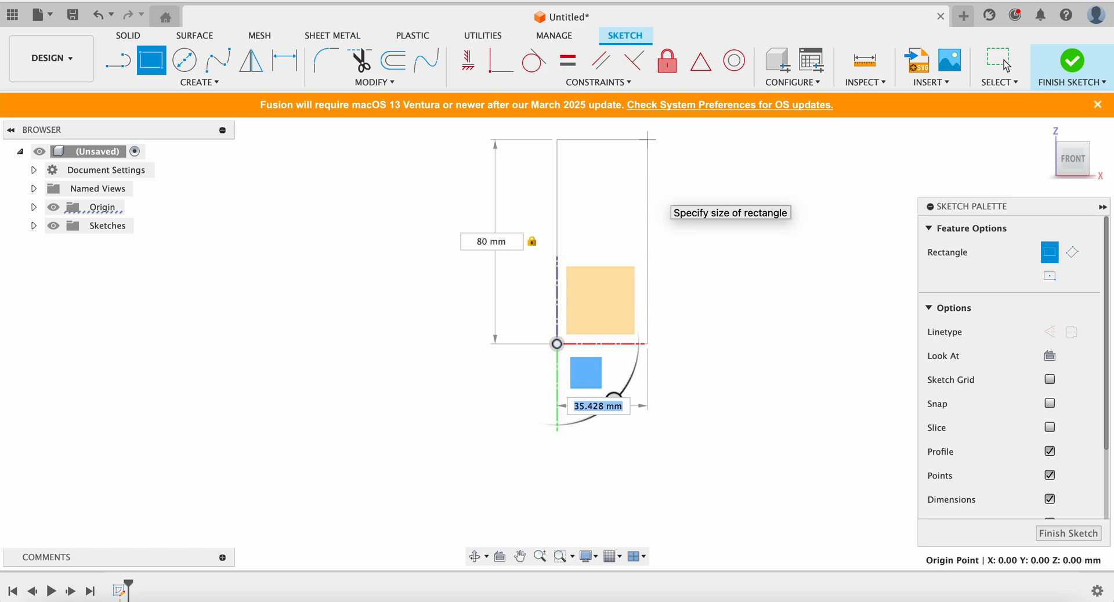
Set the rectangle's width to 30 mm and finish the sketch
text(30)
key(Tab)
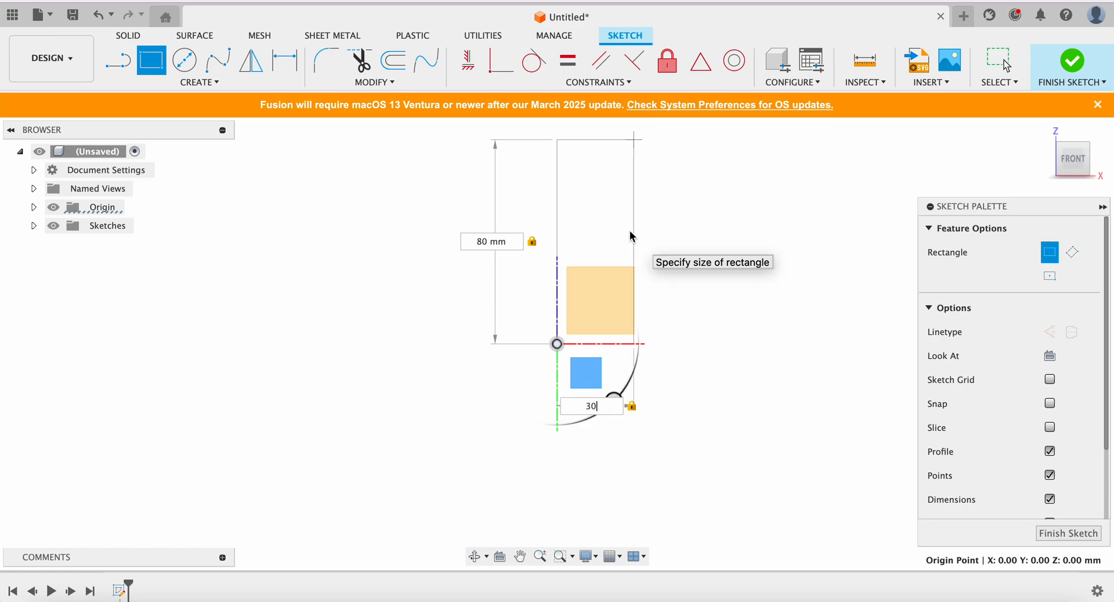
key(Return)
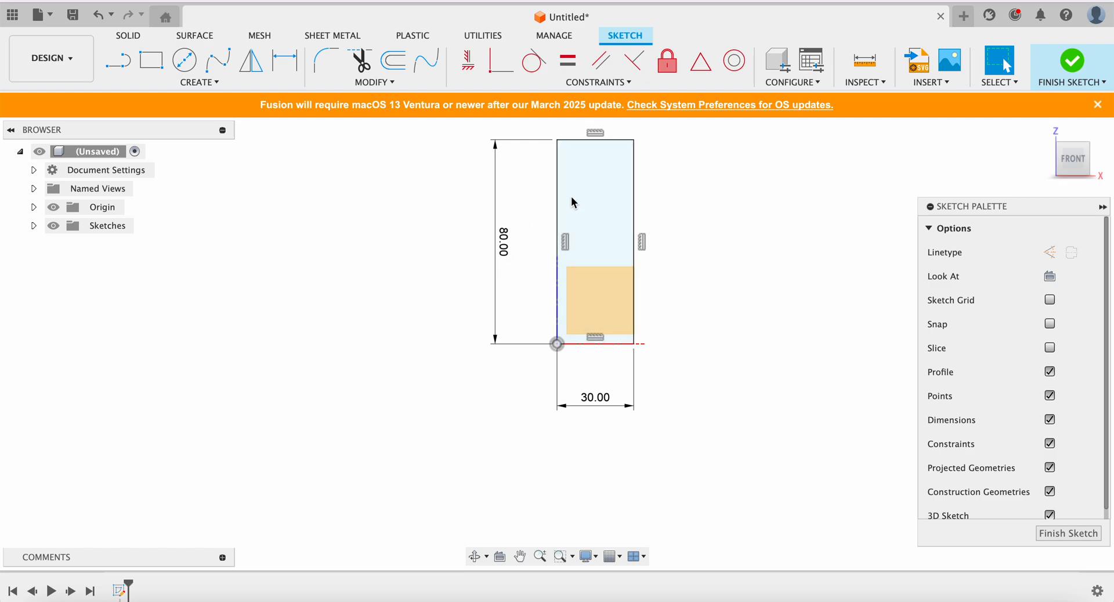
click(1072, 60)
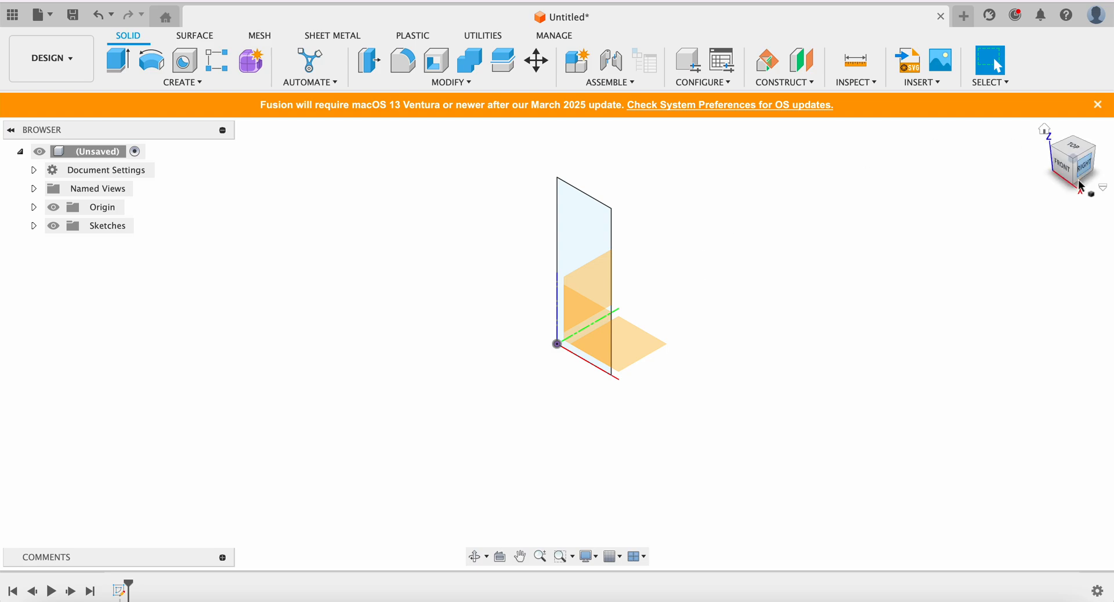
Insert the blueprint image "Screen Shot 2025-01-23 at 6.25.26 PM" from the Desktop as a canvas
click(928, 83)
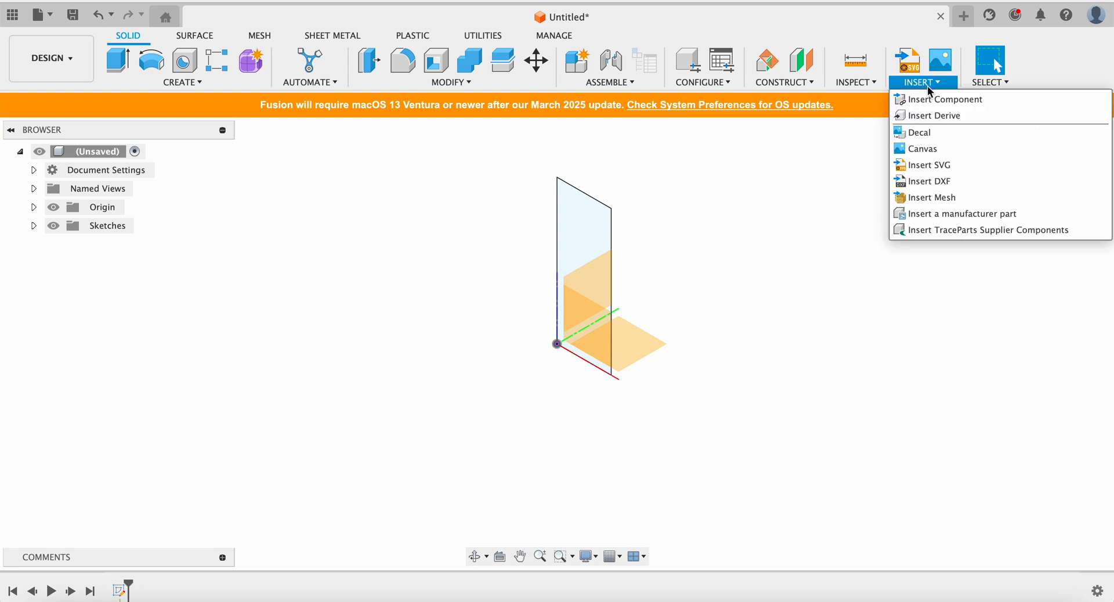
click(935, 154)
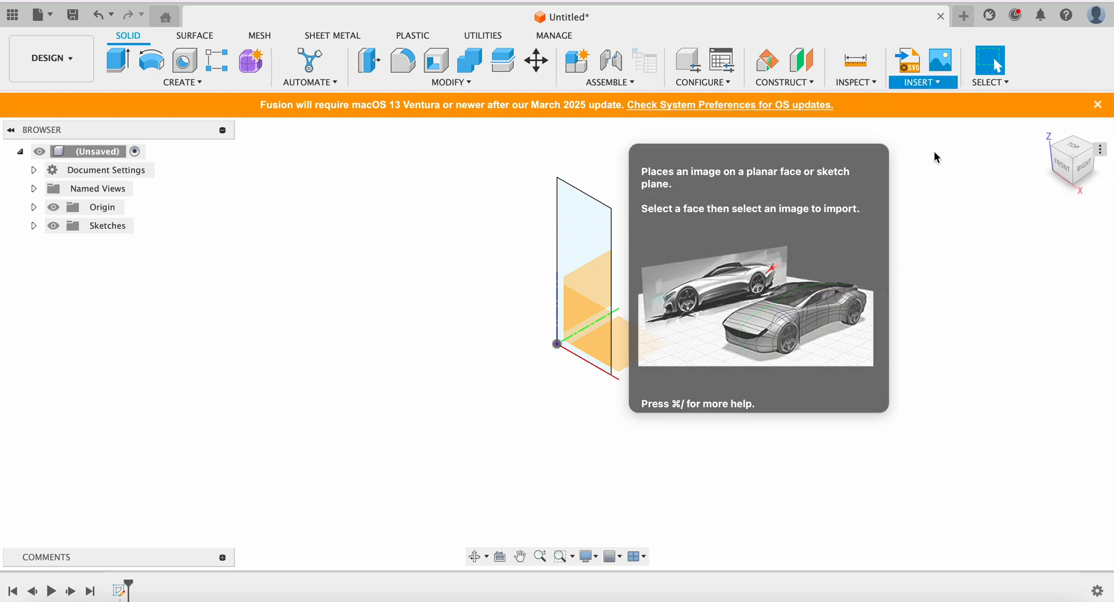
click(385, 460)
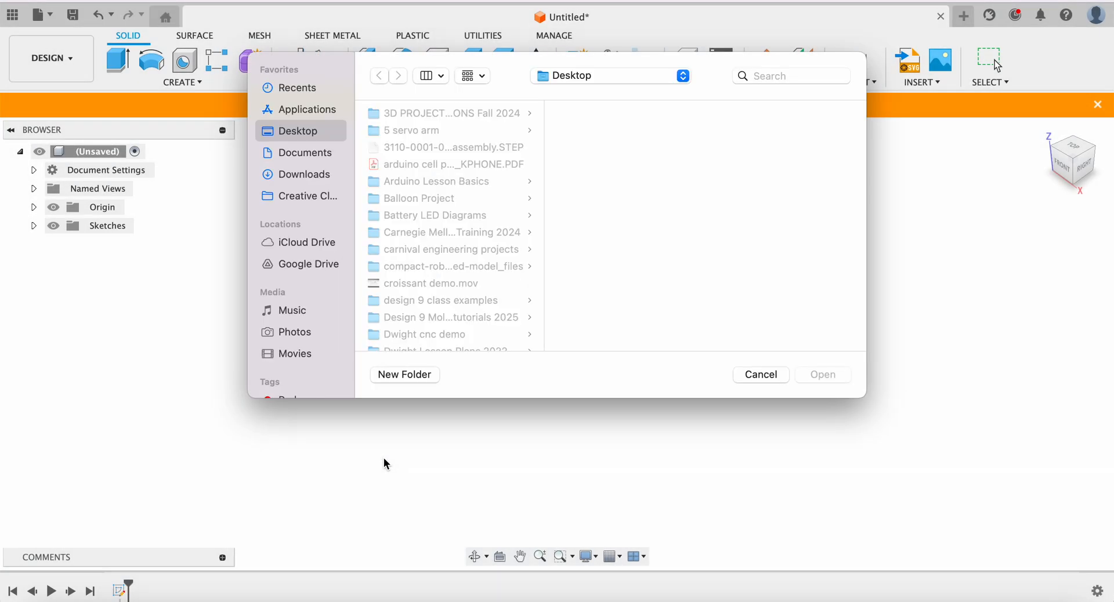
scroll(464, 222, down, 15)
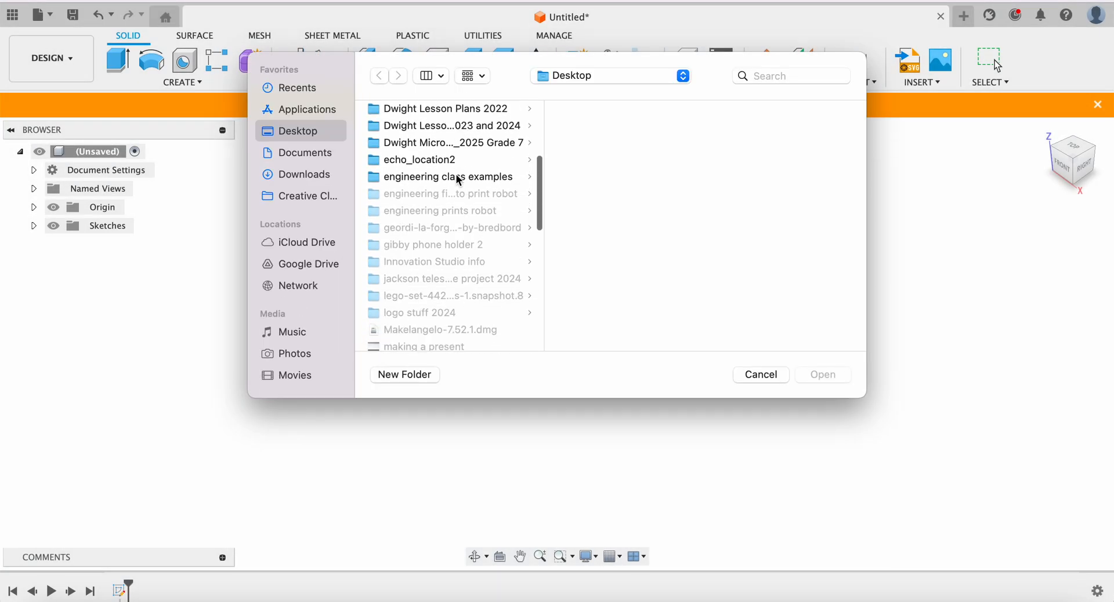
scroll(459, 180, down, 10)
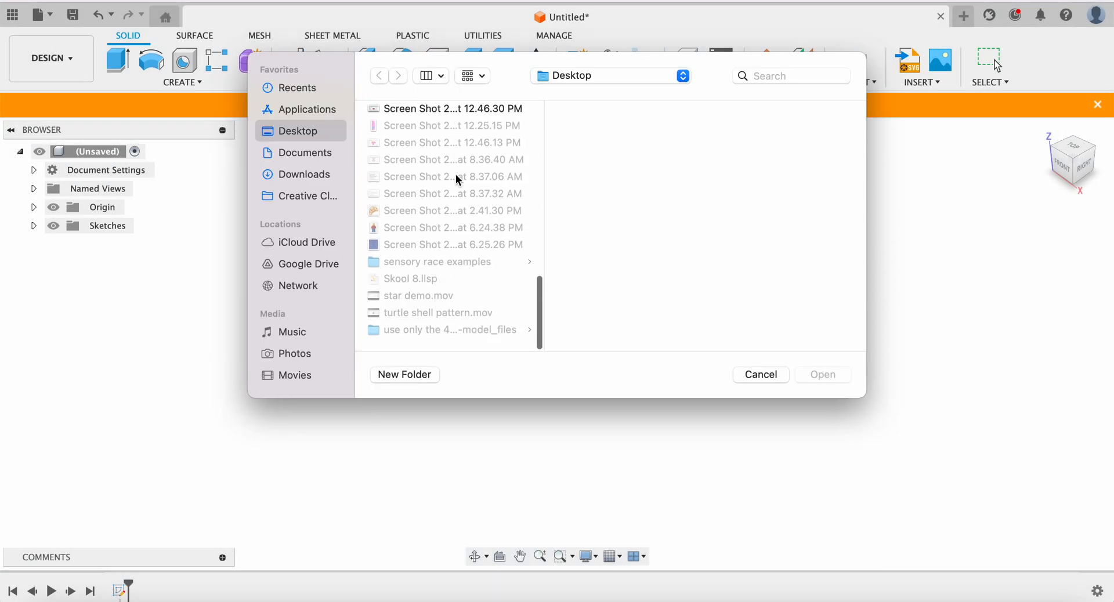
click(416, 234)
click(413, 251)
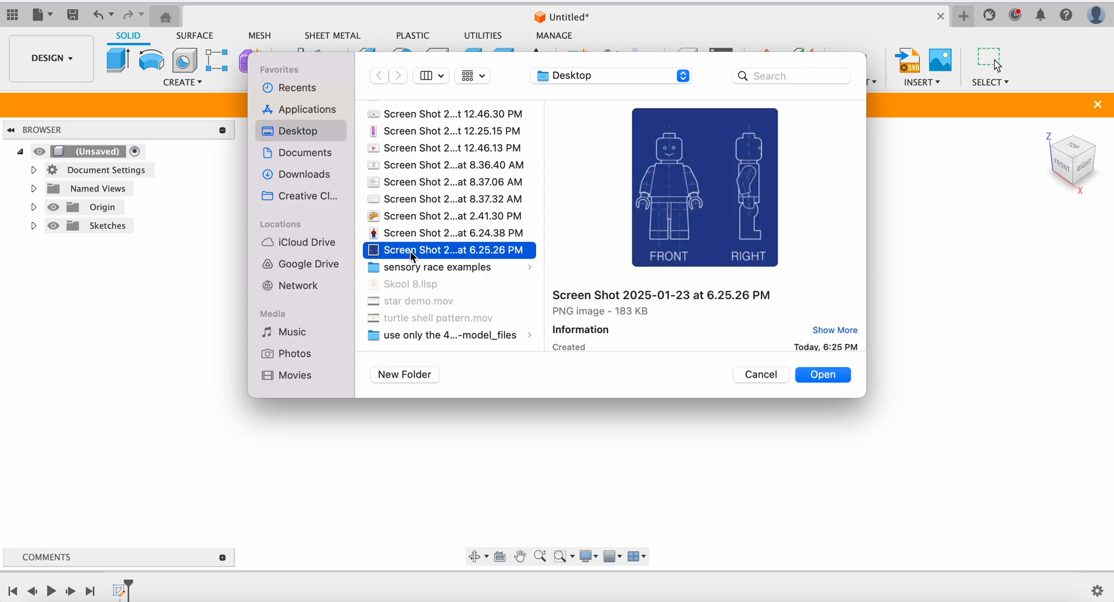
click(419, 234)
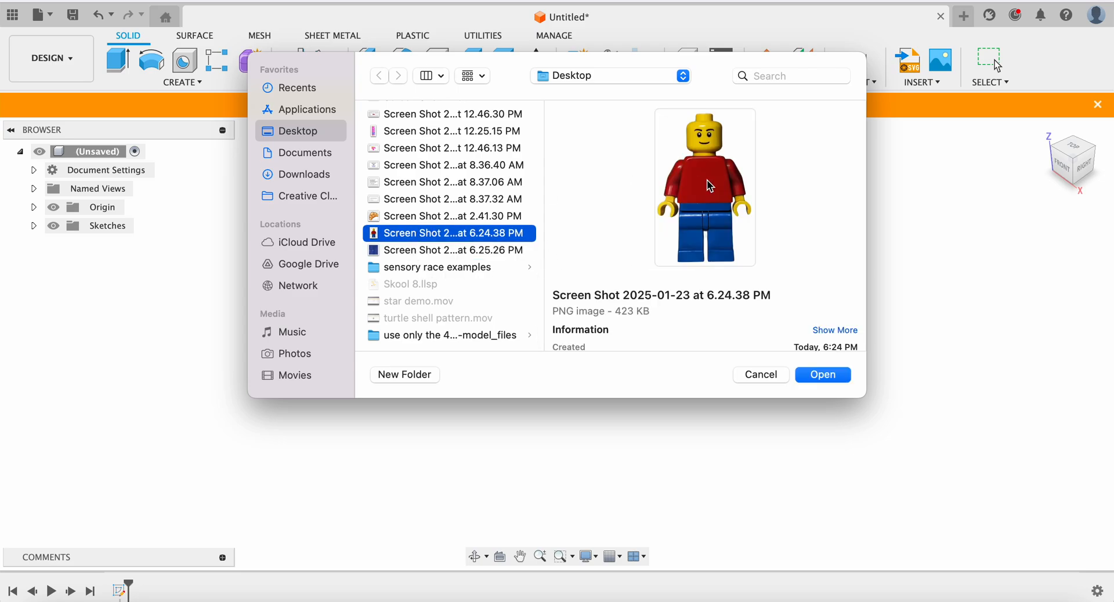
click(404, 253)
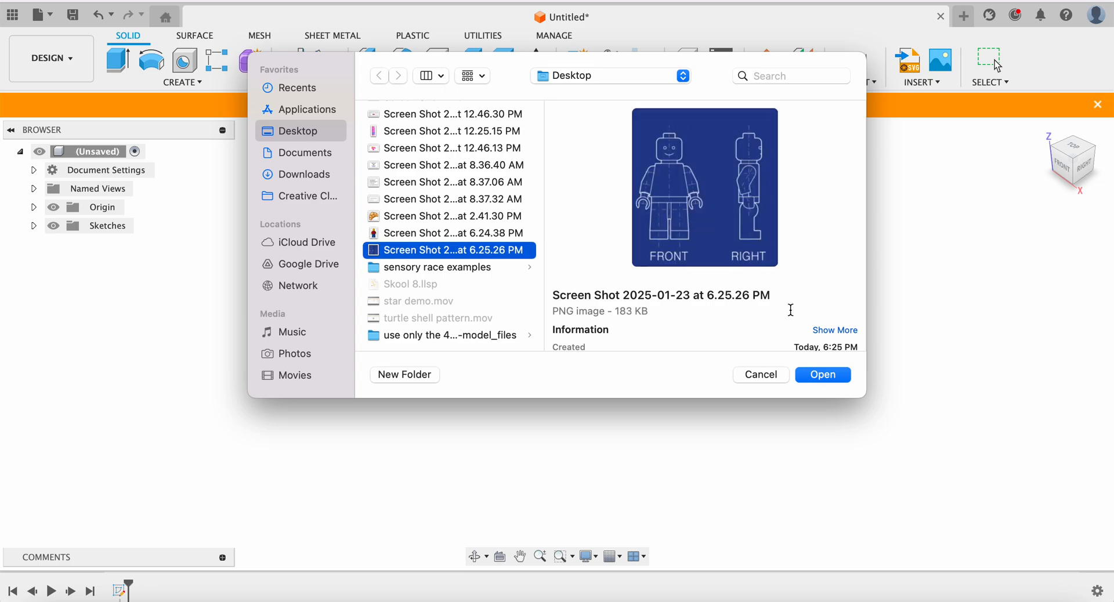
click(823, 374)
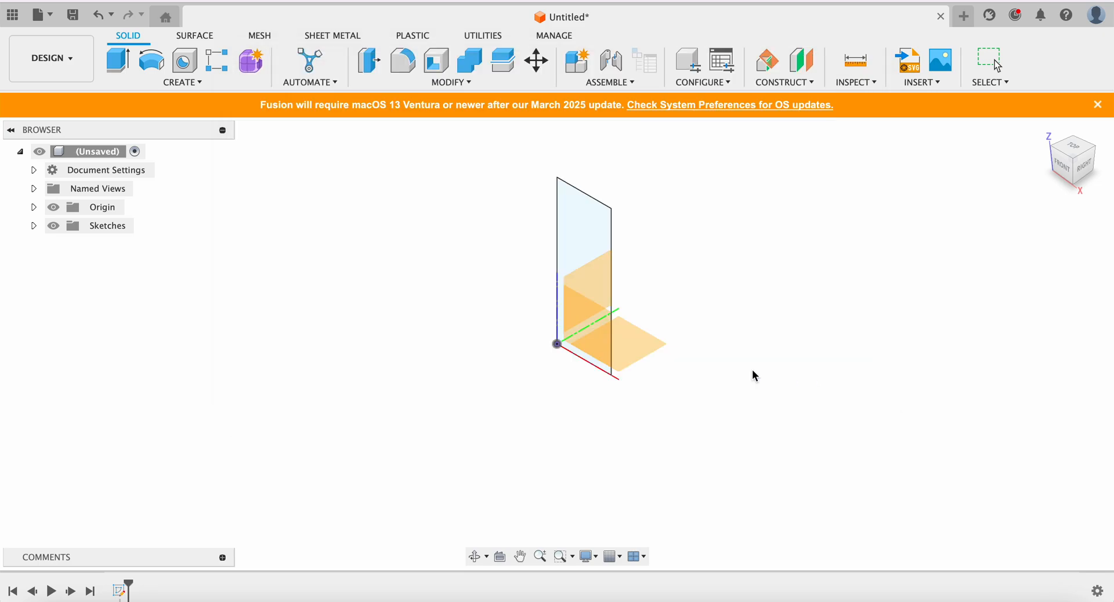
Place the canvas on the XZ plane and enlarge it uniformly to a plane scale of about 2.93
click(578, 325)
drag(585, 334, 644, 320)
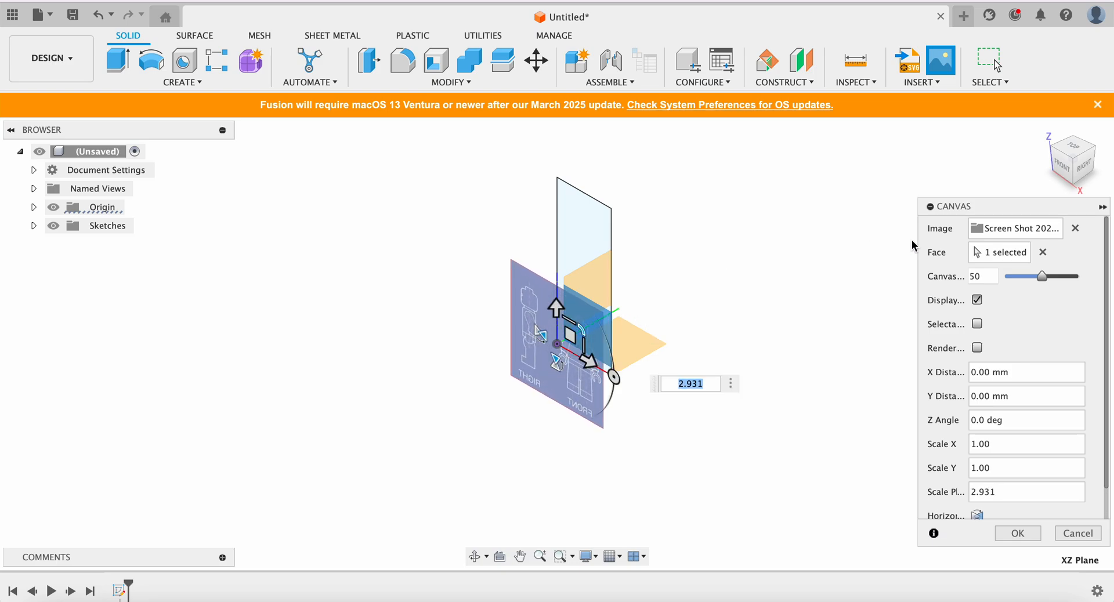
Align the canvas's front-view figure with the rectangle at about X -2.12 mm and Y 2.12 mm, and accept the canvas
click(1060, 166)
drag(574, 324, 574, 254)
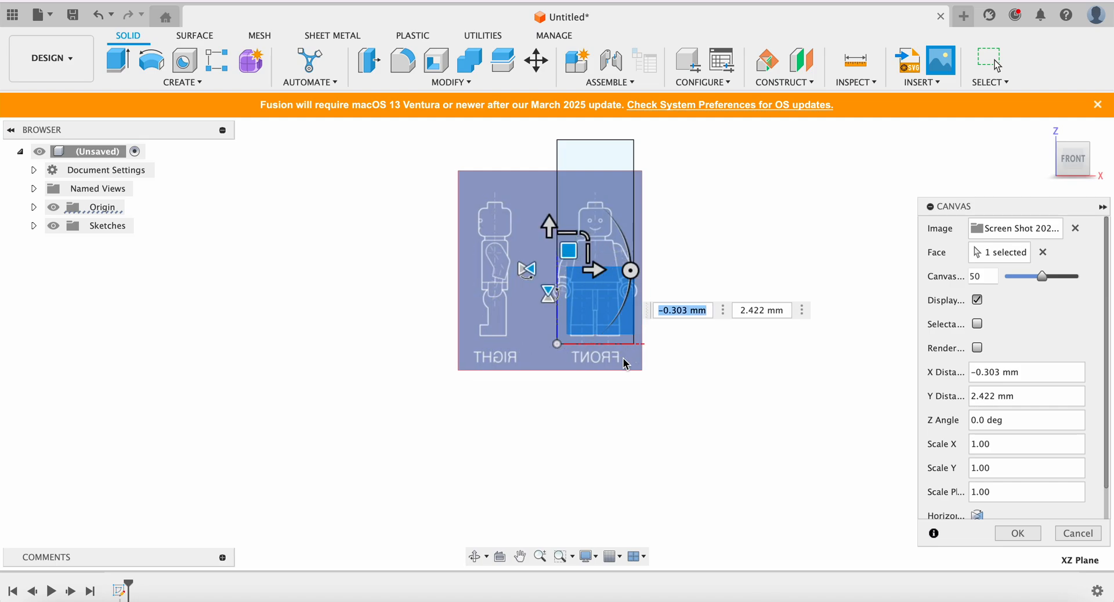
drag(576, 248, 572, 260)
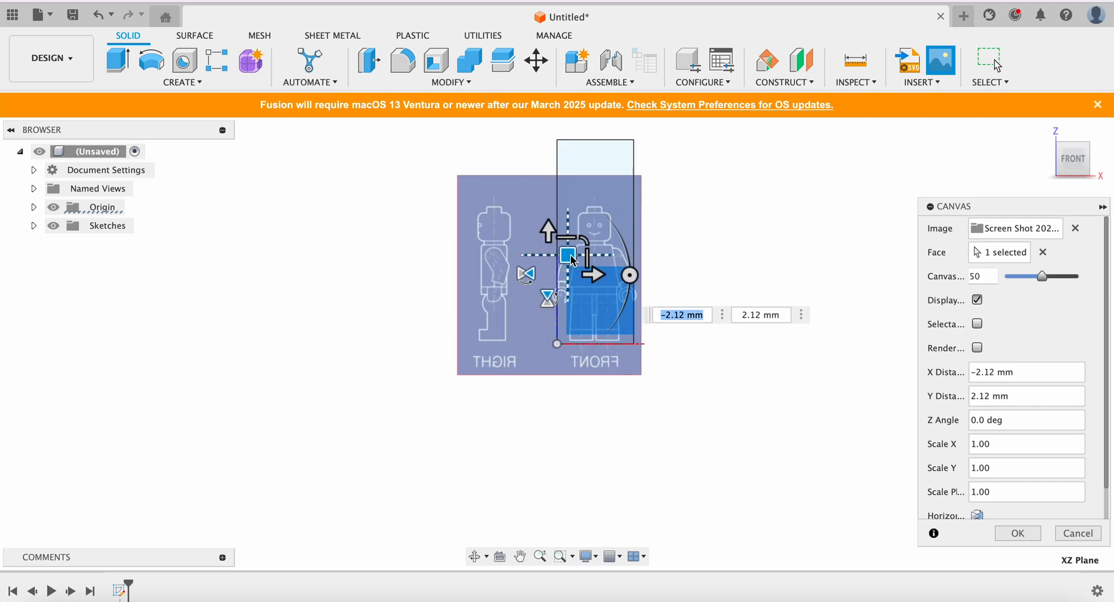
click(1014, 532)
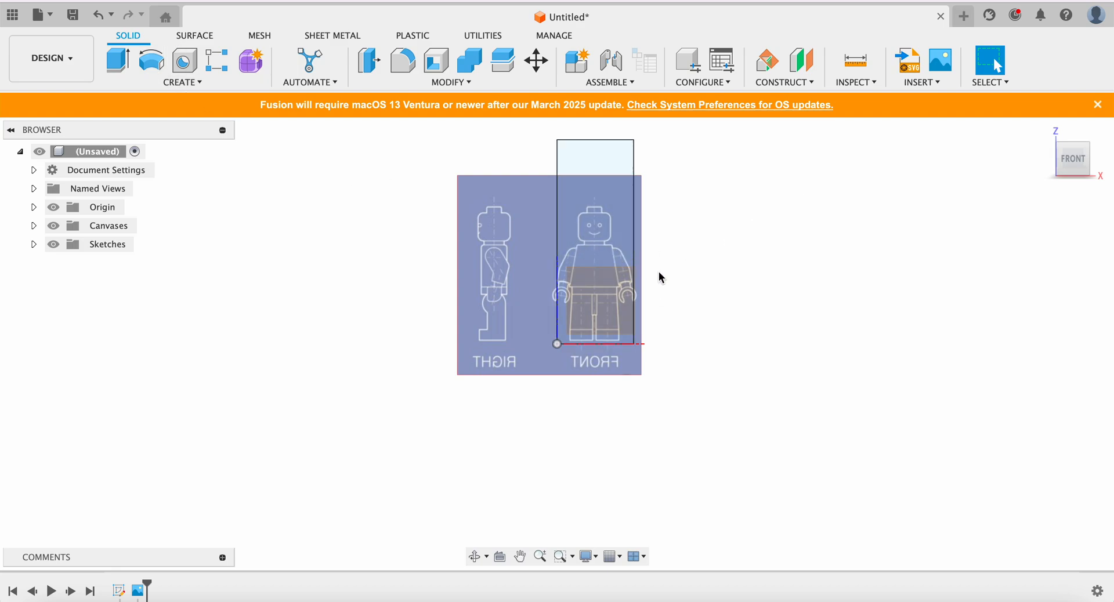
Start a new sketch on the XZ plane over the blueprint canvas
scroll(661, 276, up, 4)
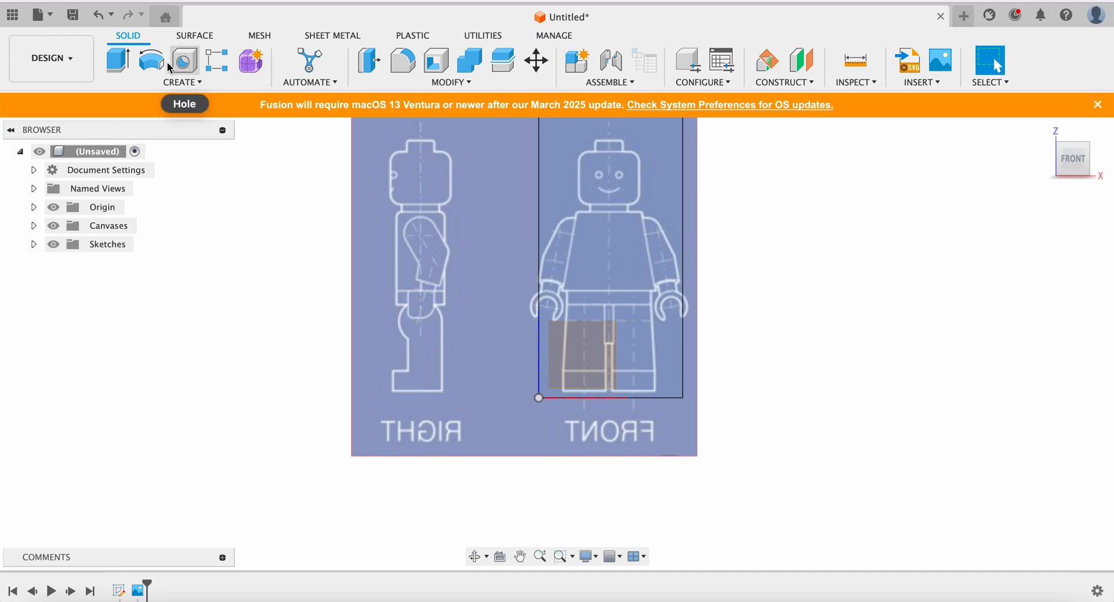
click(174, 82)
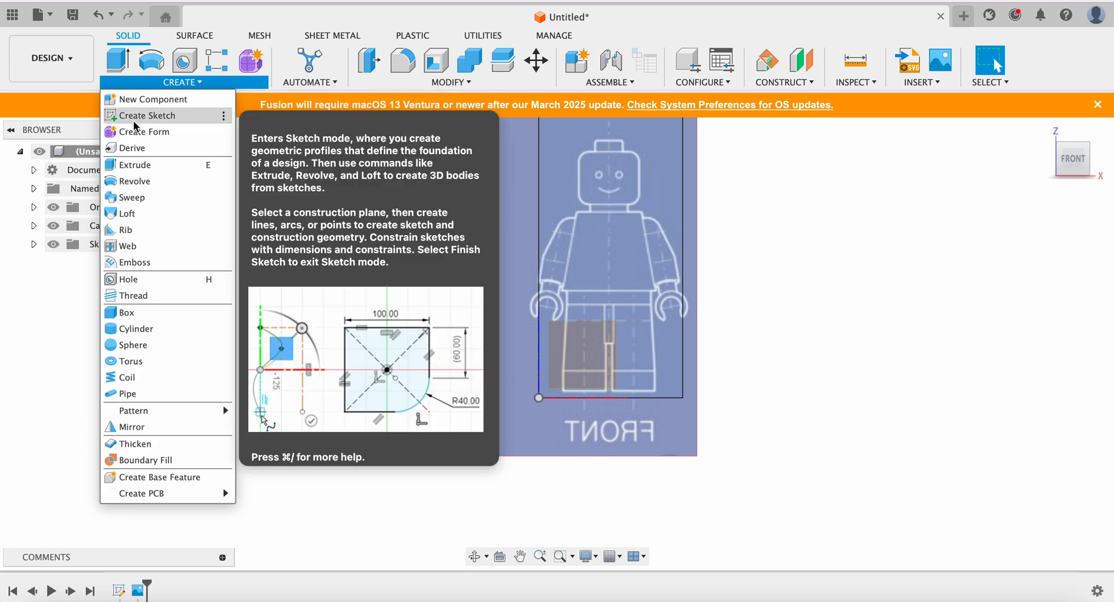
click(136, 117)
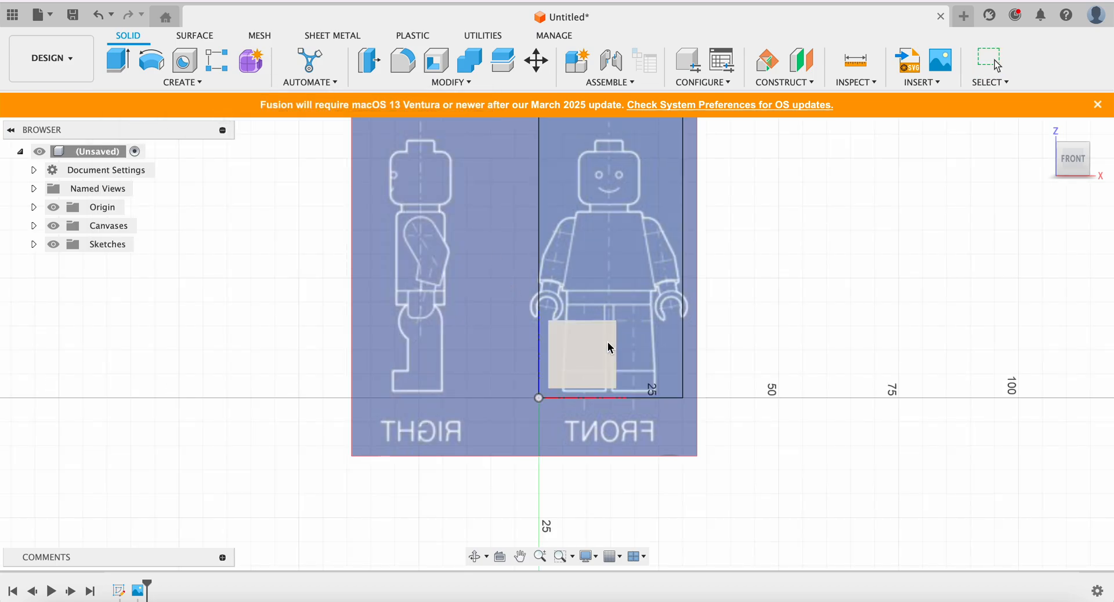
click(601, 355)
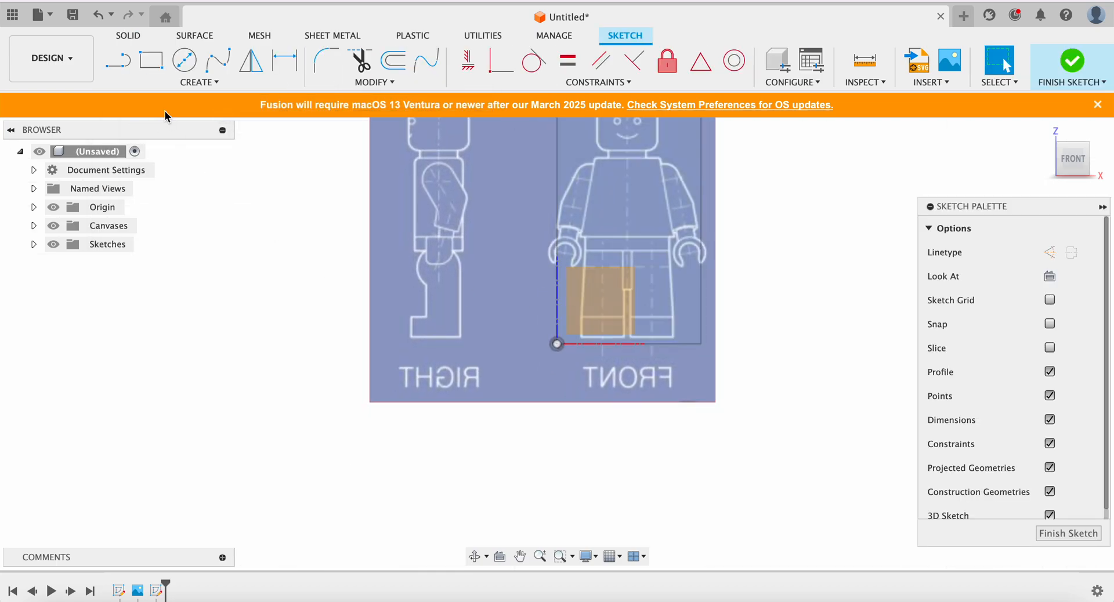
Trace the front figure's legs with lines as one closed four-sided outline
key(l)
click(557, 344)
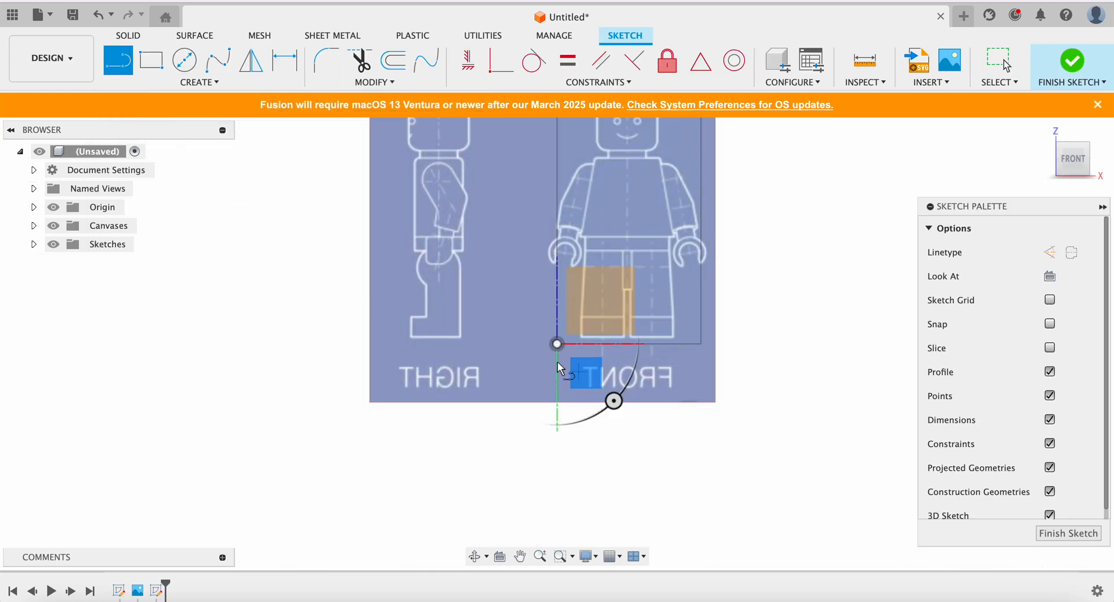
click(578, 338)
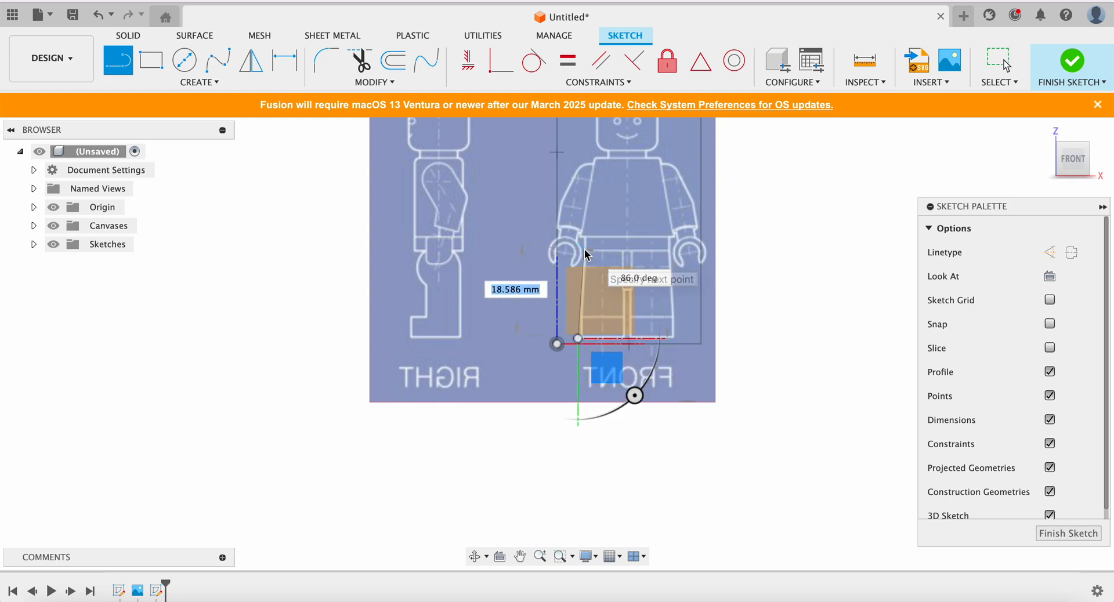
click(584, 249)
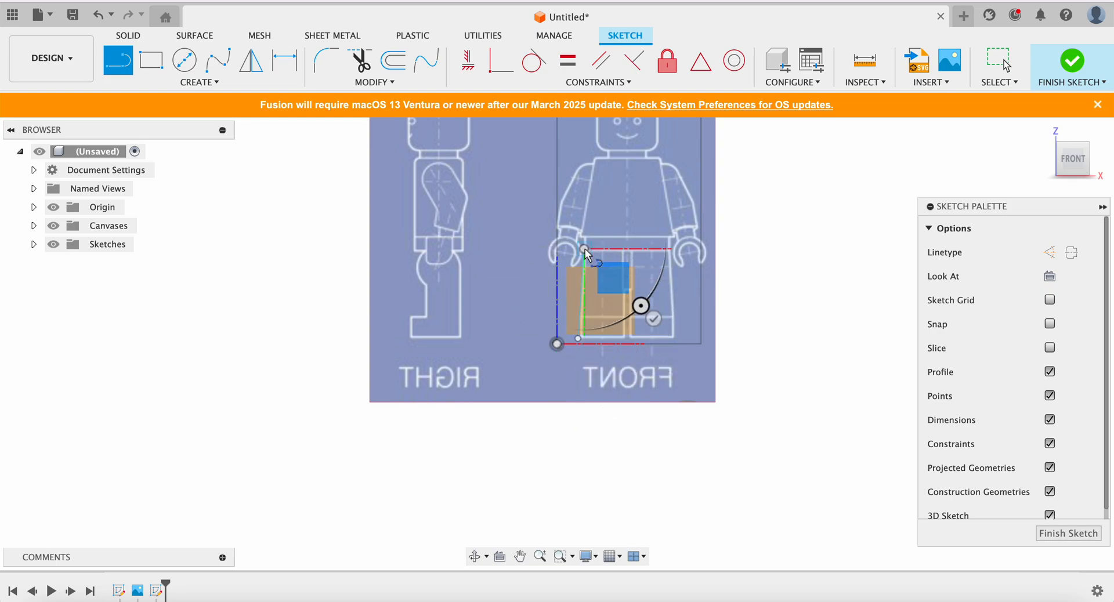
click(669, 250)
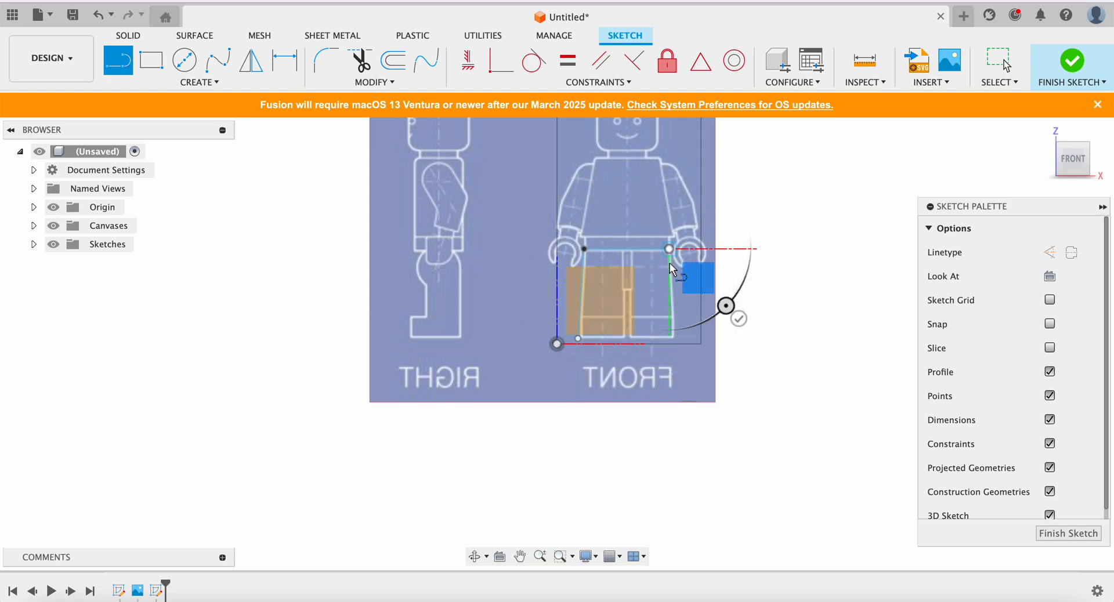
click(675, 338)
click(578, 339)
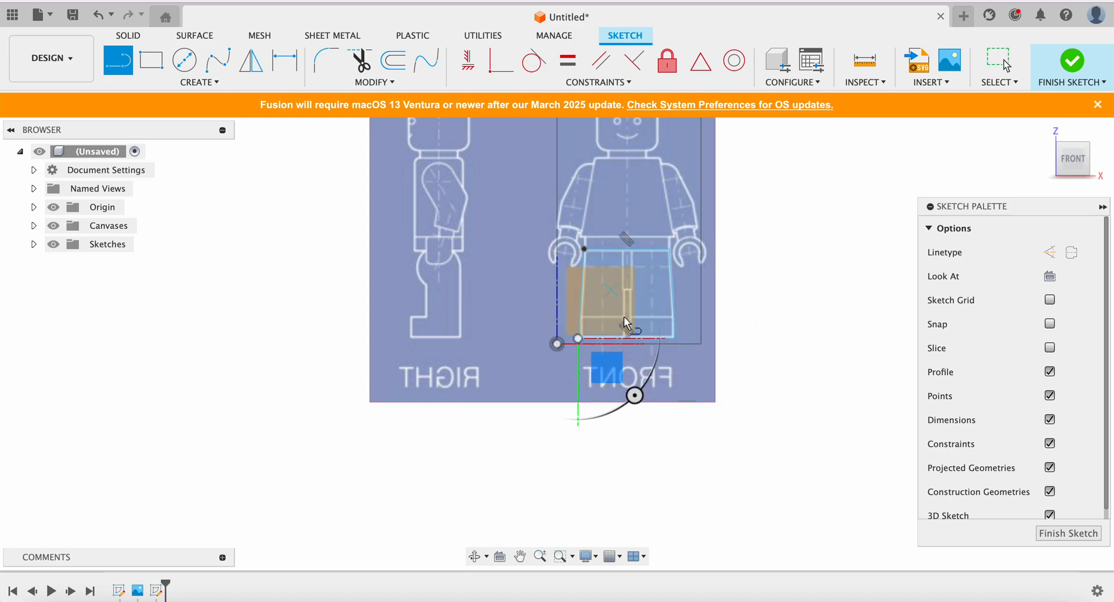
Trace the front figure's torso with lines as a closed trapezoid from the shoulders to the waist
scroll(637, 292, up, 5)
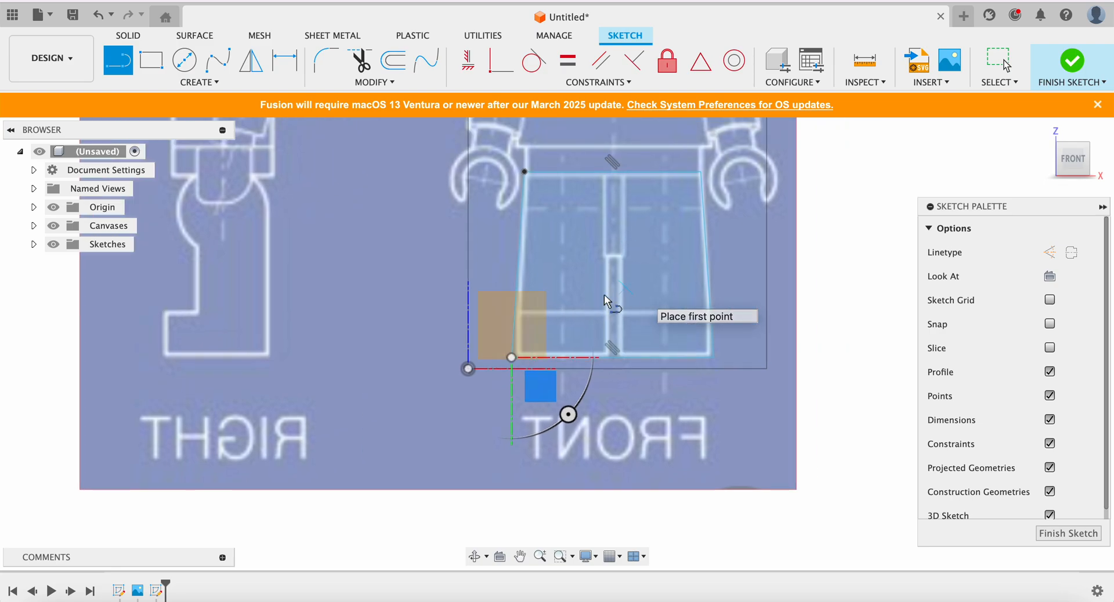
scroll(624, 288, down, 3)
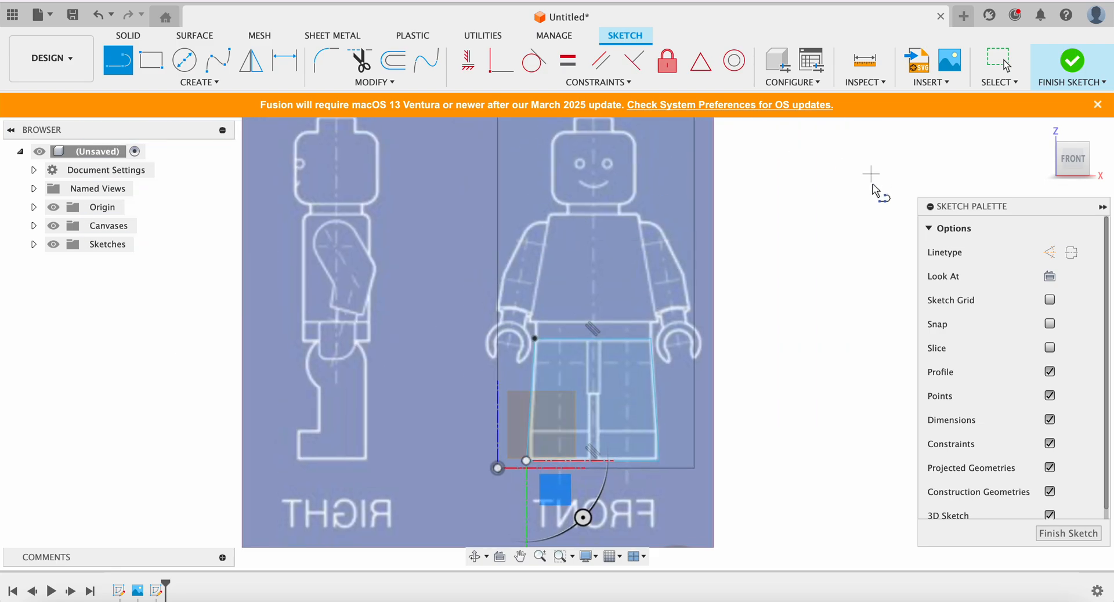
click(552, 214)
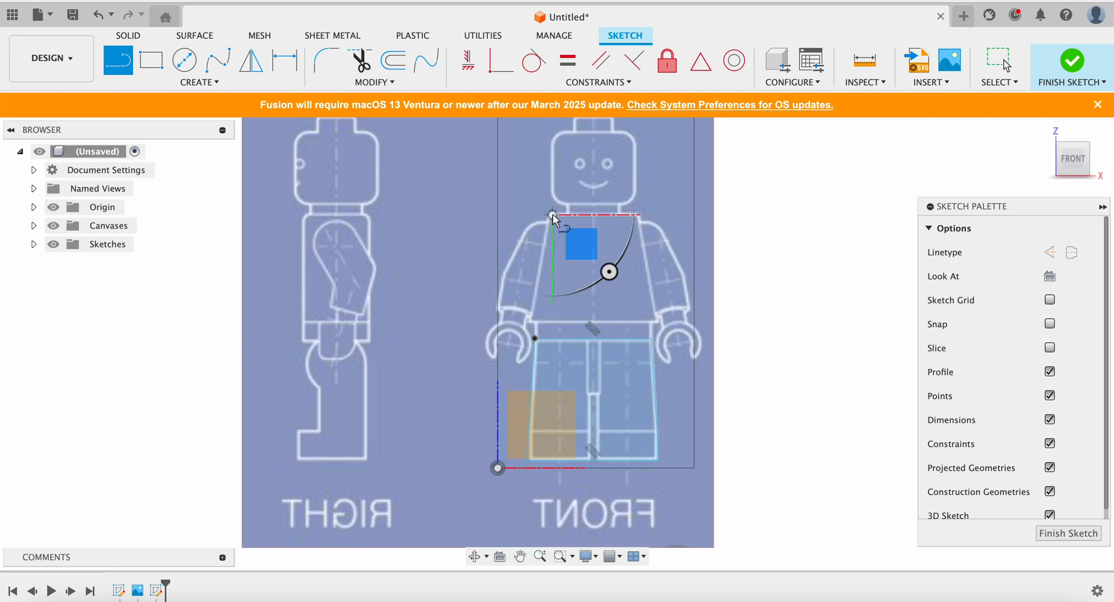
click(530, 321)
click(656, 321)
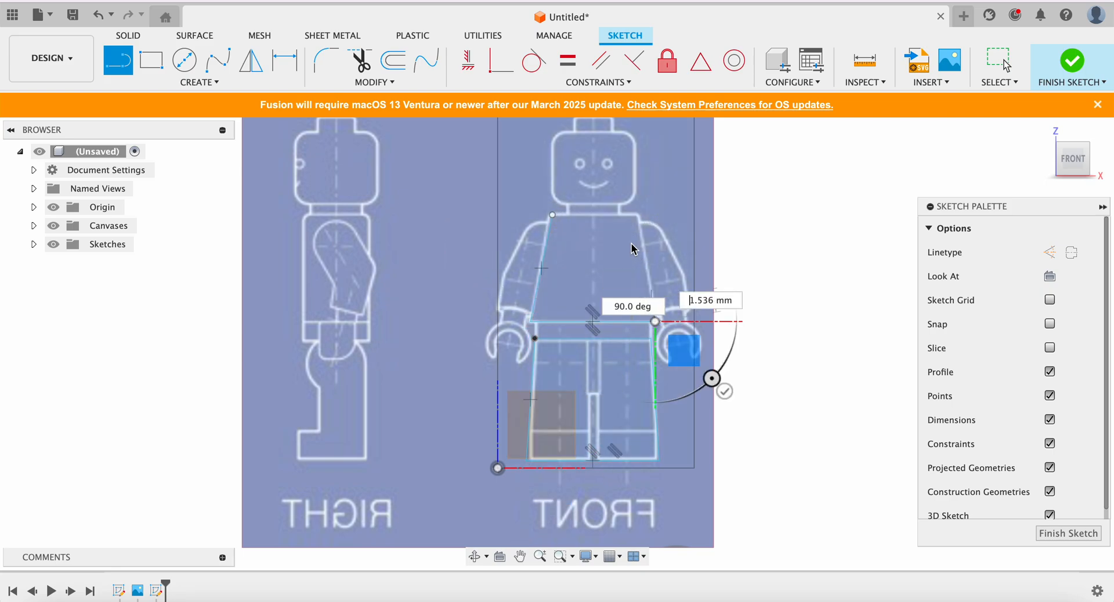
click(639, 214)
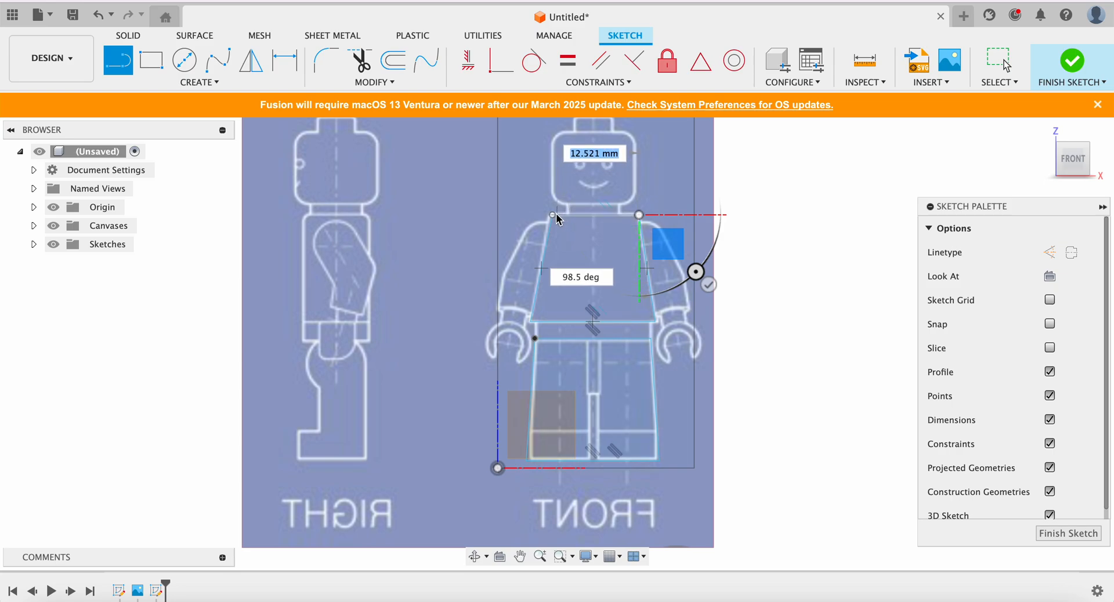
click(552, 215)
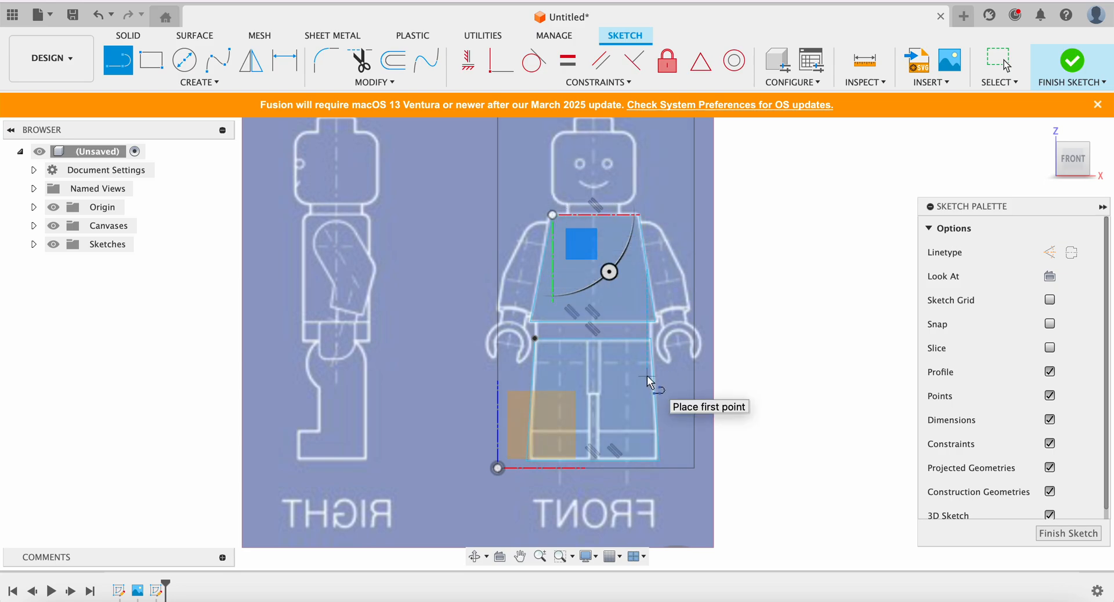
Draw a two-point rectangle over the front figure's hip band between the torso and the legs
click(152, 62)
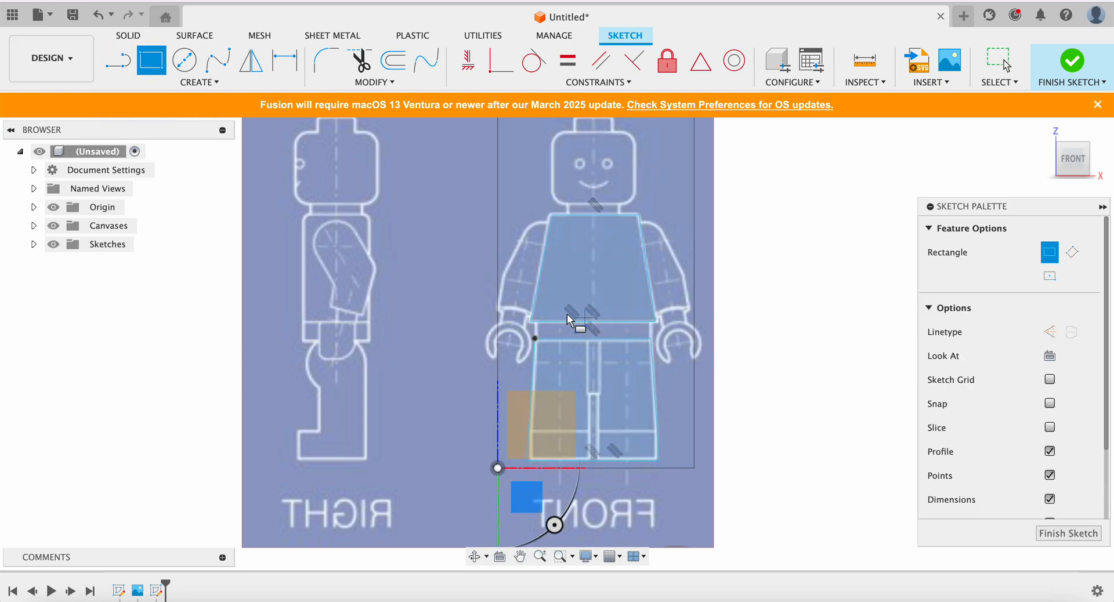
click(537, 318)
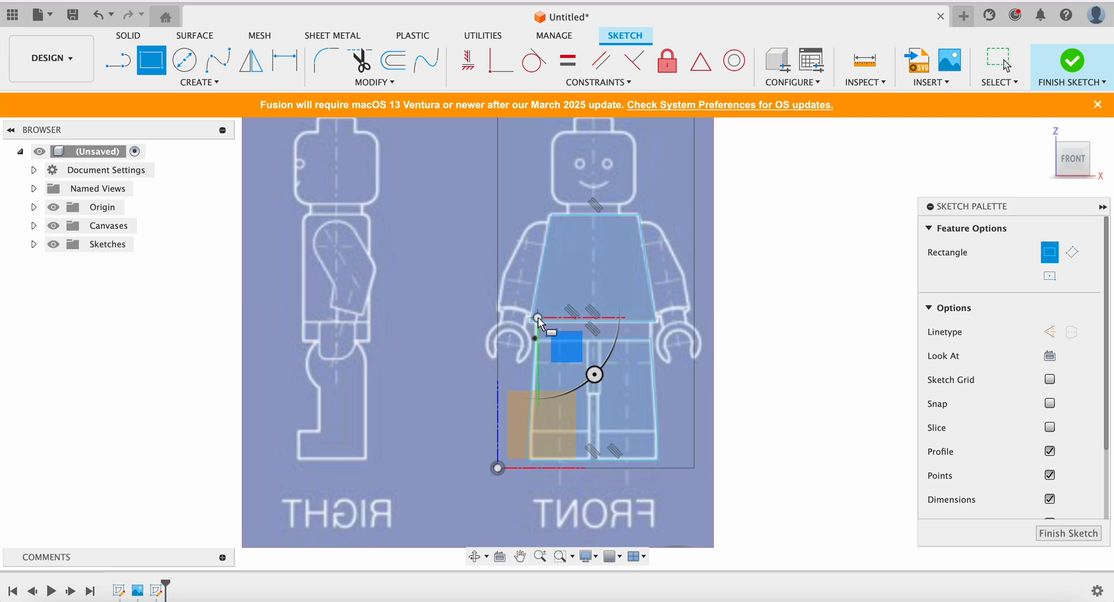
click(651, 340)
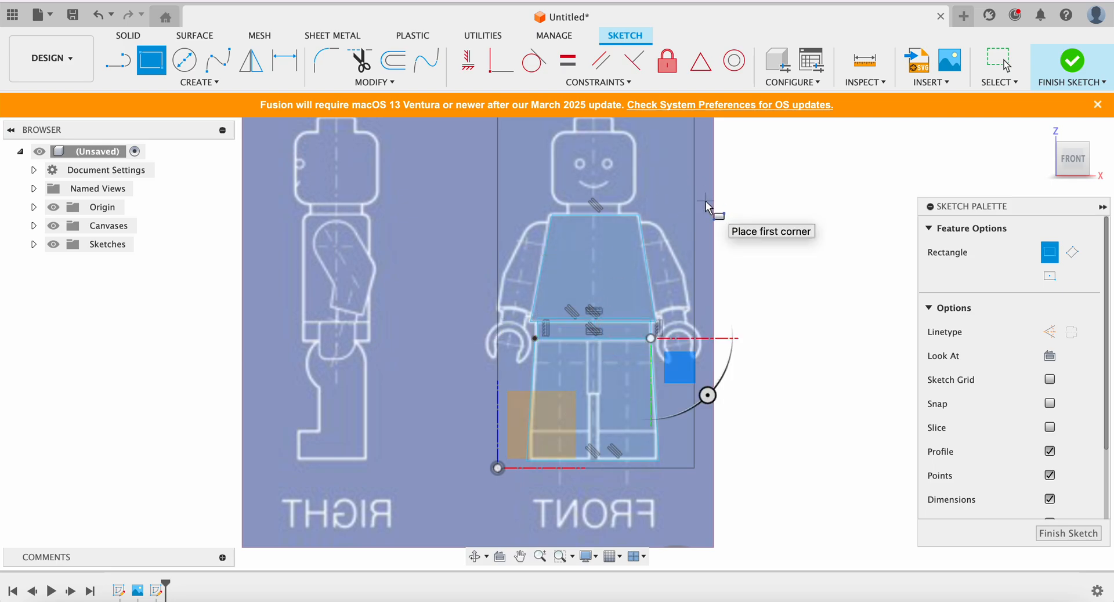
scroll(594, 331, up, 4)
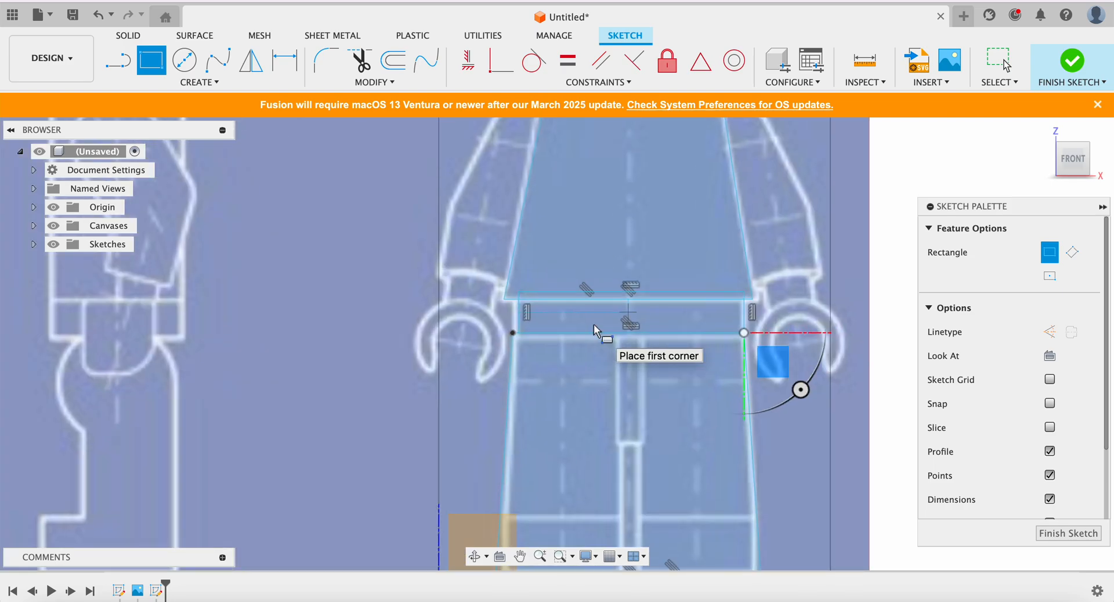
Move the hip rectangle's upper edge up to the torso's lower edge
key(Escape)
mouse_move(647, 296)
mouse_down()
mouse_move(644, 313)
mouse_move(646, 302)
mouse_up()
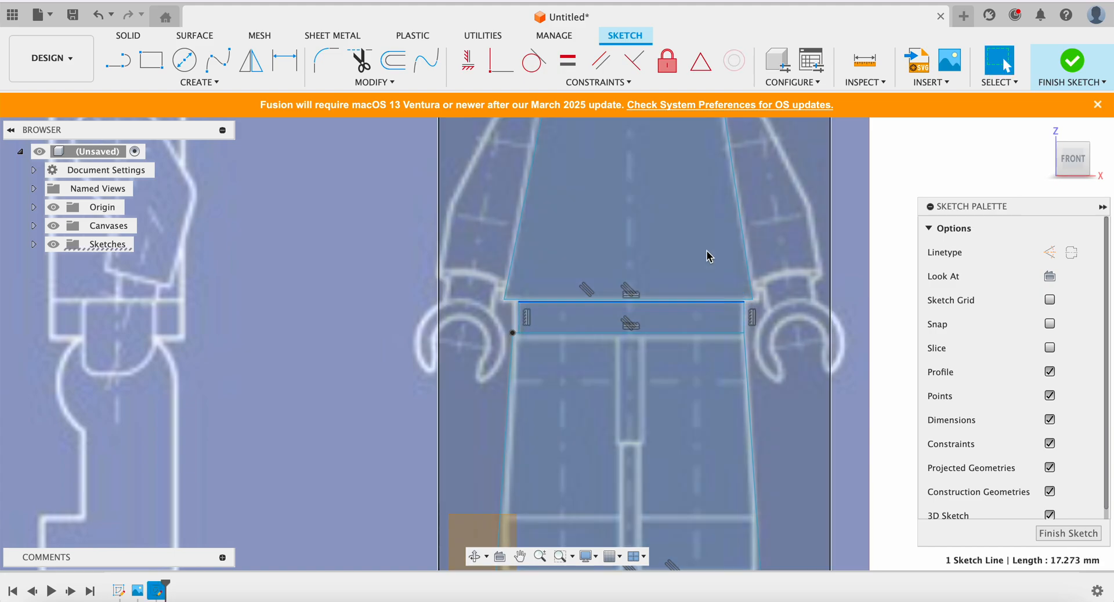
drag(715, 301, 709, 298)
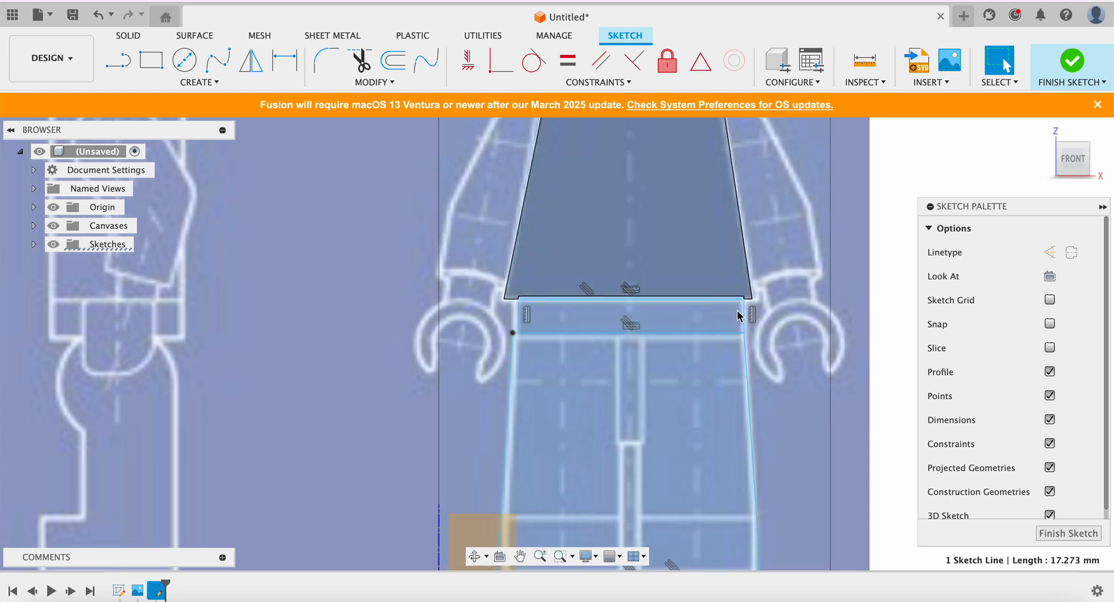
Try to trace the front figure's arm beside the torso as a closed fit-point spline from shoulder to wrist, and undo it
scroll(677, 457, down, 3)
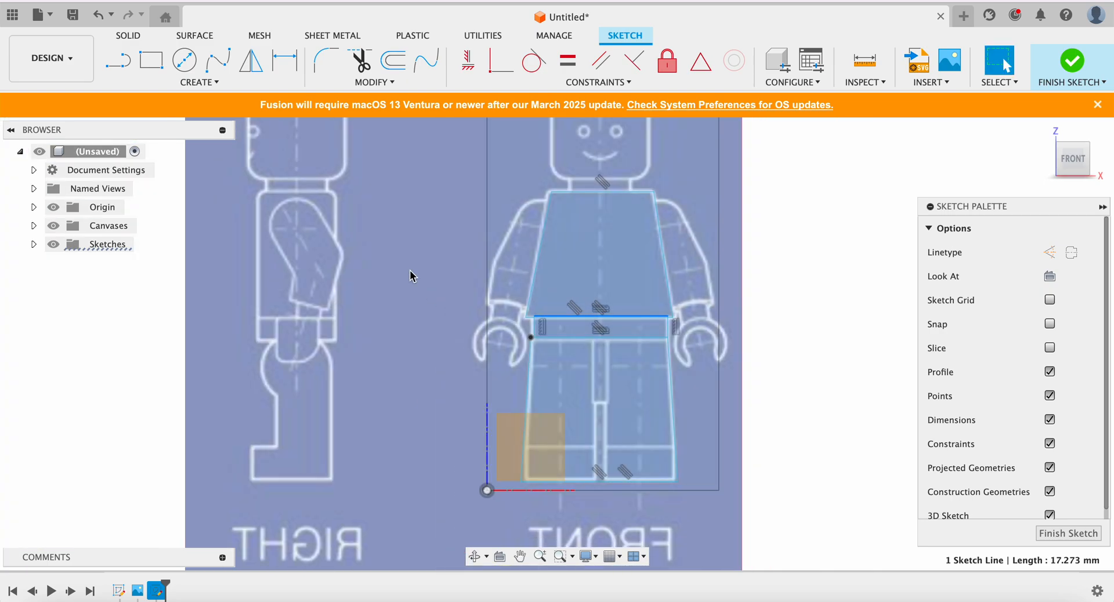
click(212, 67)
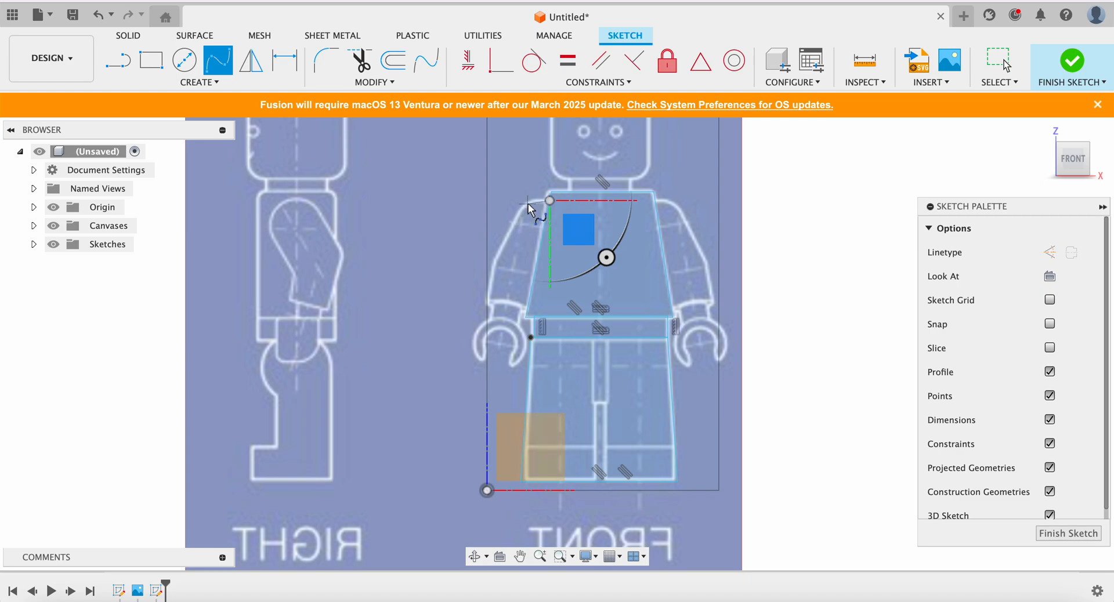
click(550, 200)
click(526, 200)
click(494, 264)
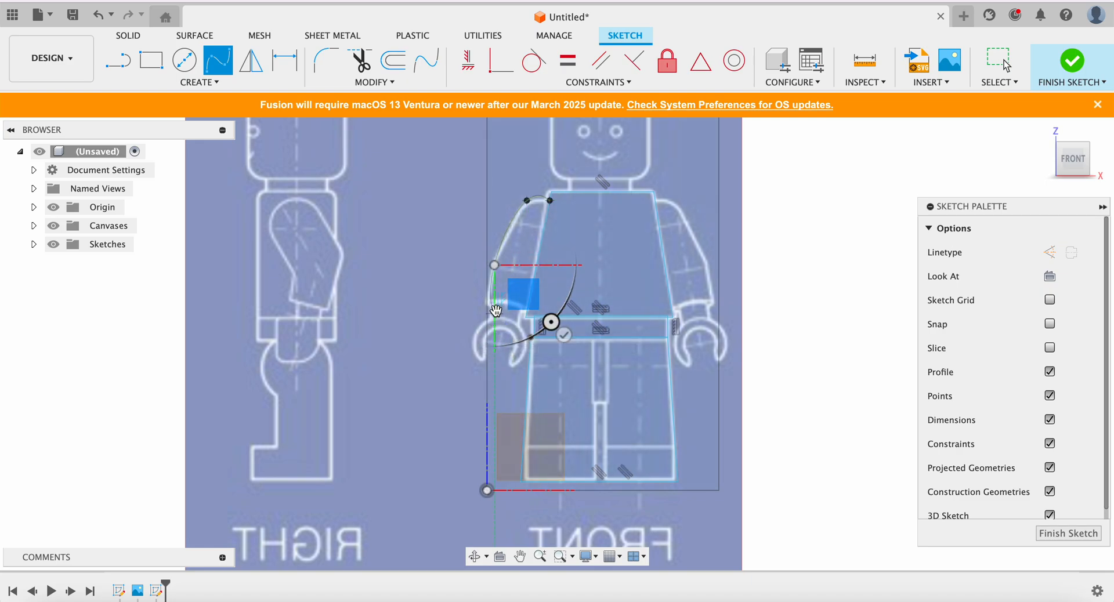
click(500, 313)
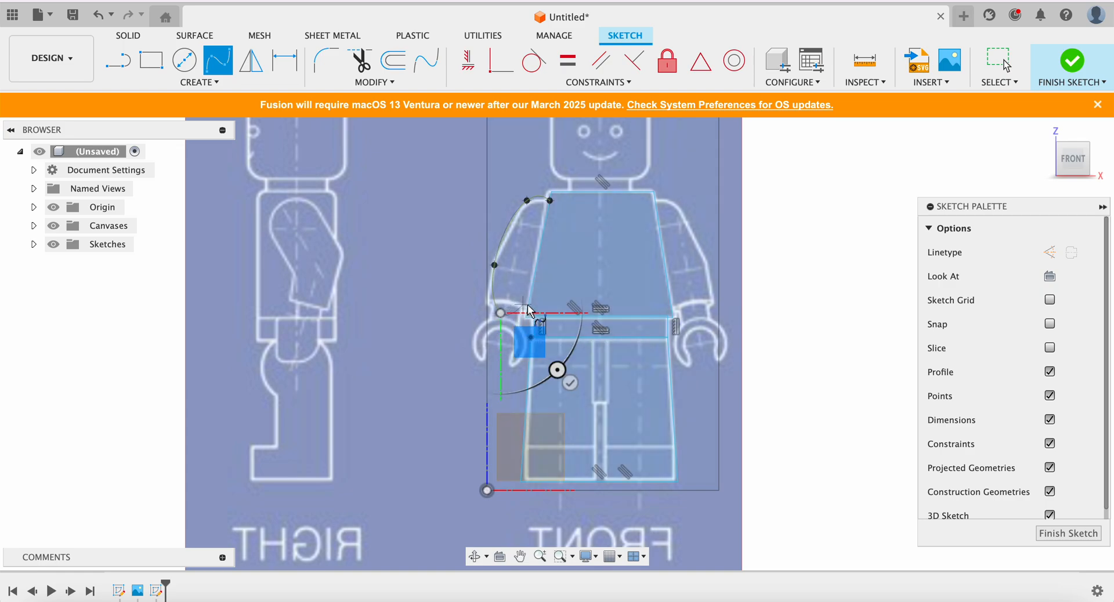
click(516, 303)
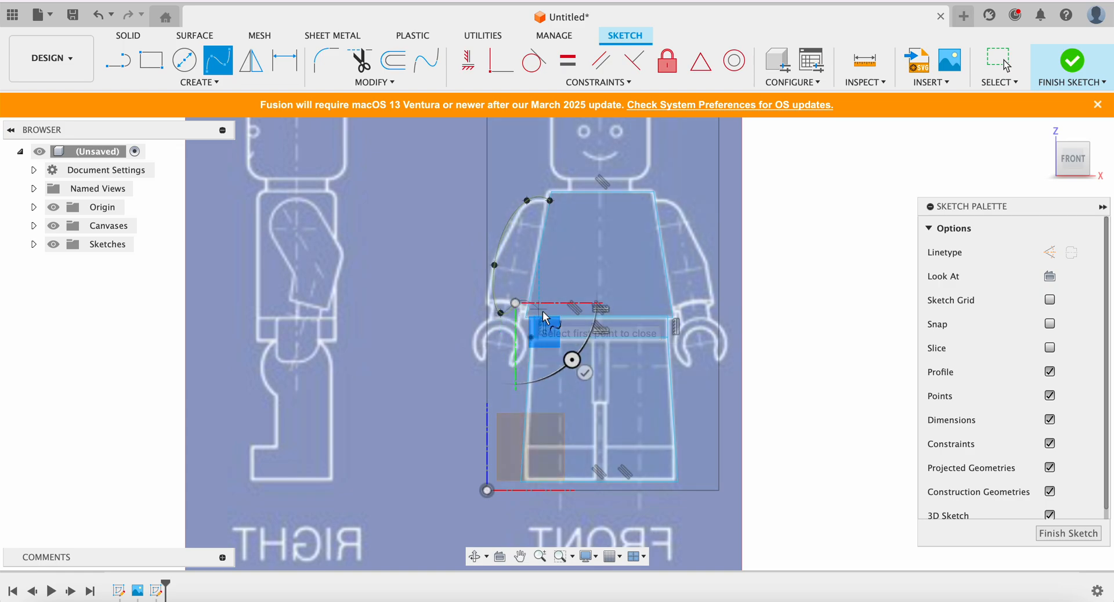
click(550, 311)
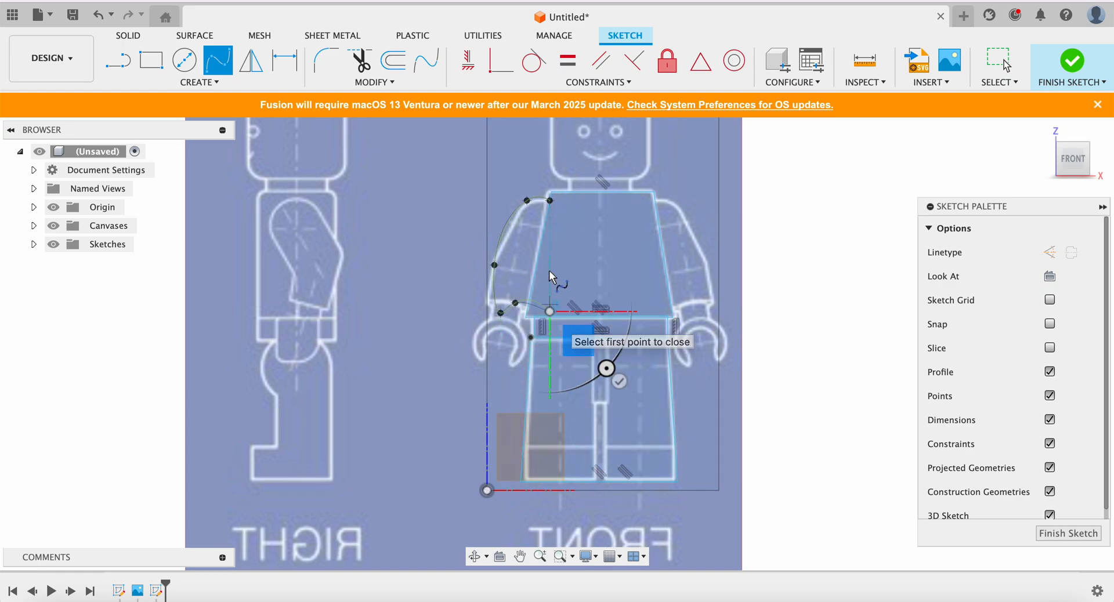
click(550, 202)
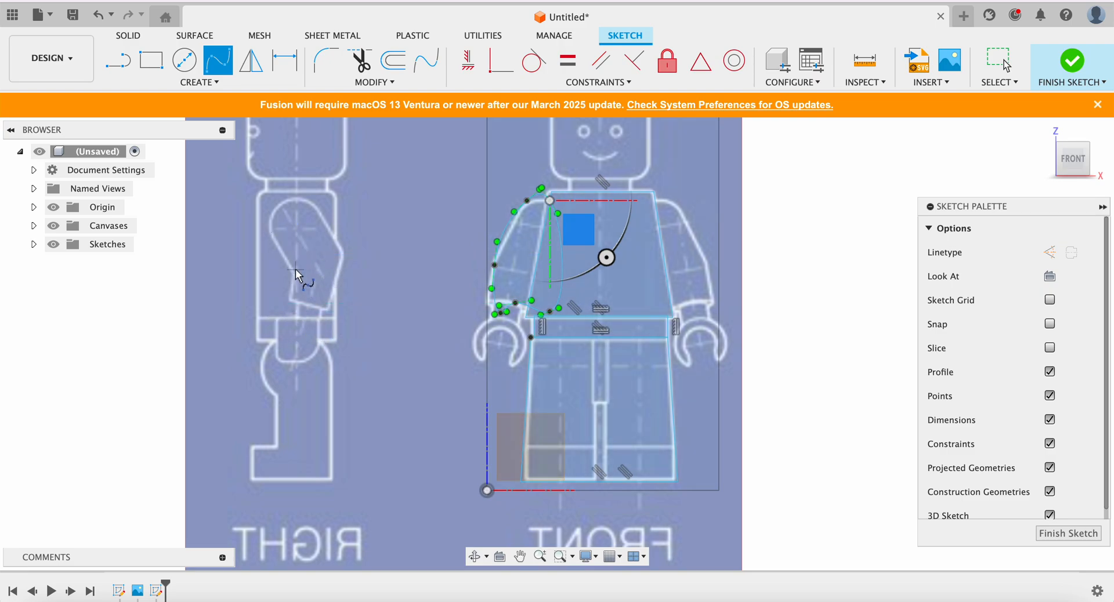
key(Escape)
key(super+z)
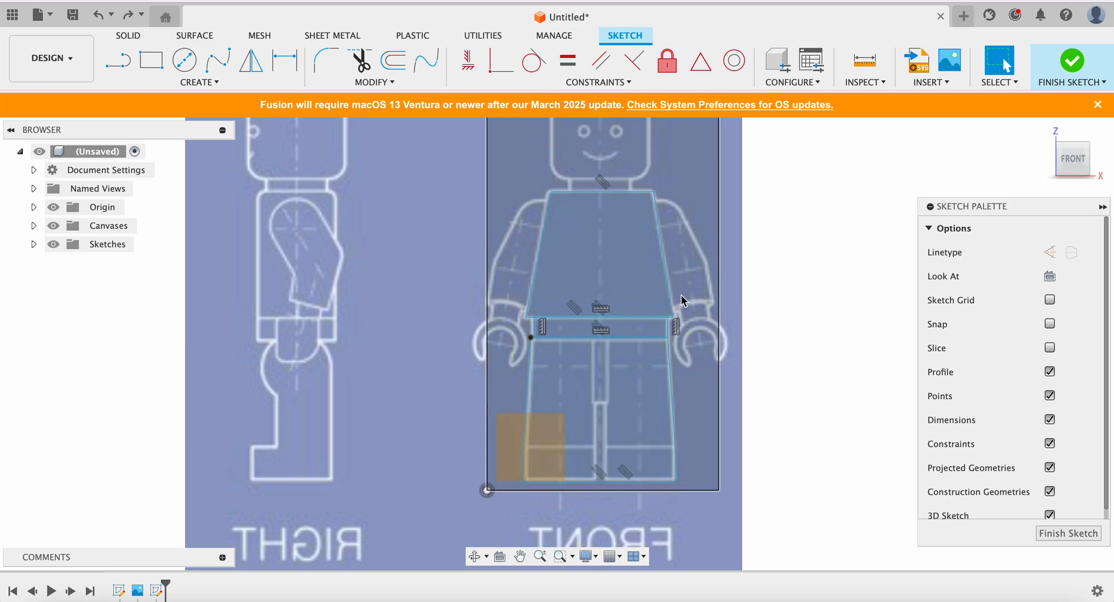
Finish the sketch with the traced torso, hips and legs
scroll(682, 302, up, 3)
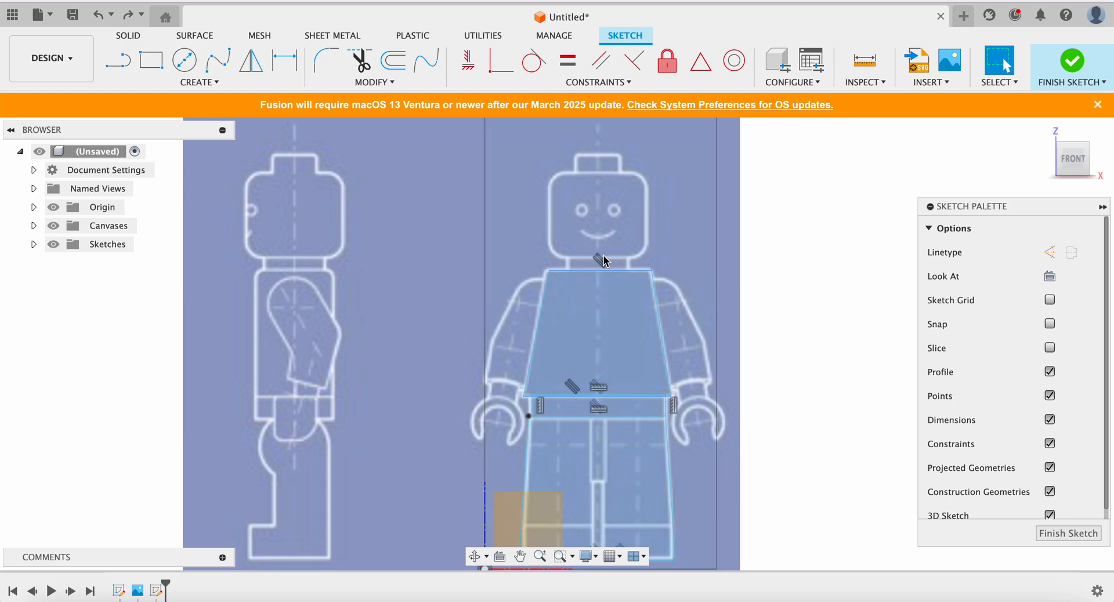
scroll(605, 427, down, 2)
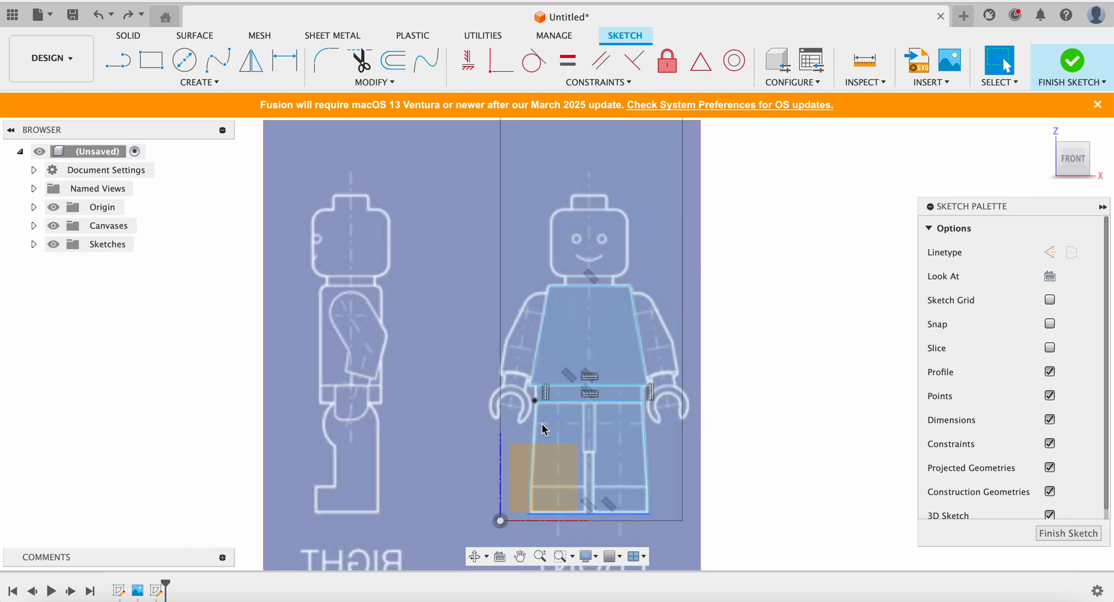
click(1044, 65)
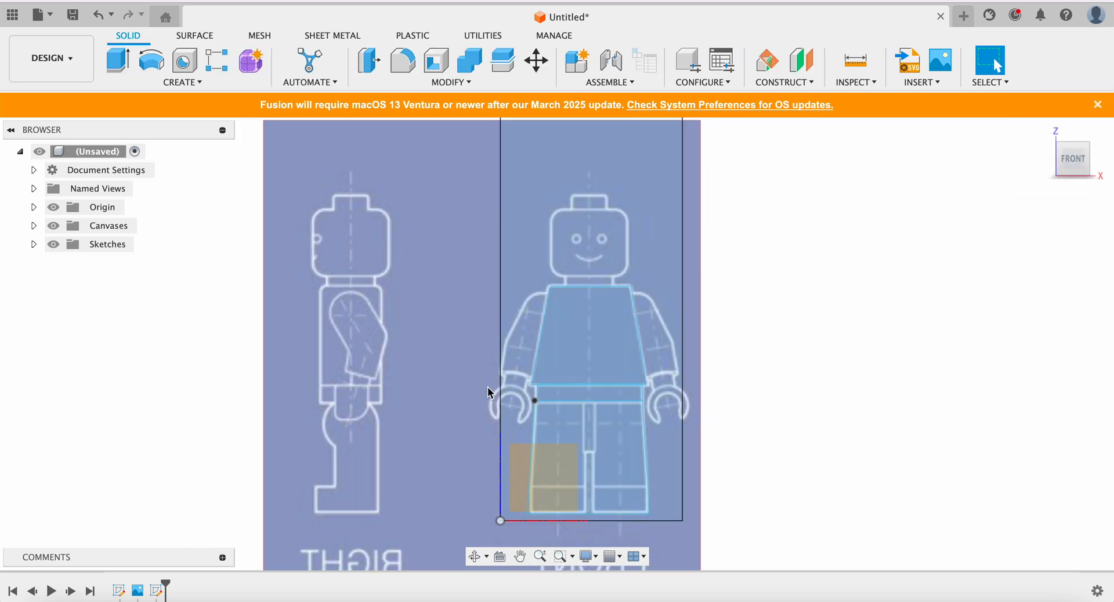
Start an Extrude and hide the canvases and the reference rectangle's sketch so the traced profiles can be selected
drag(1068, 154, 1034, 158)
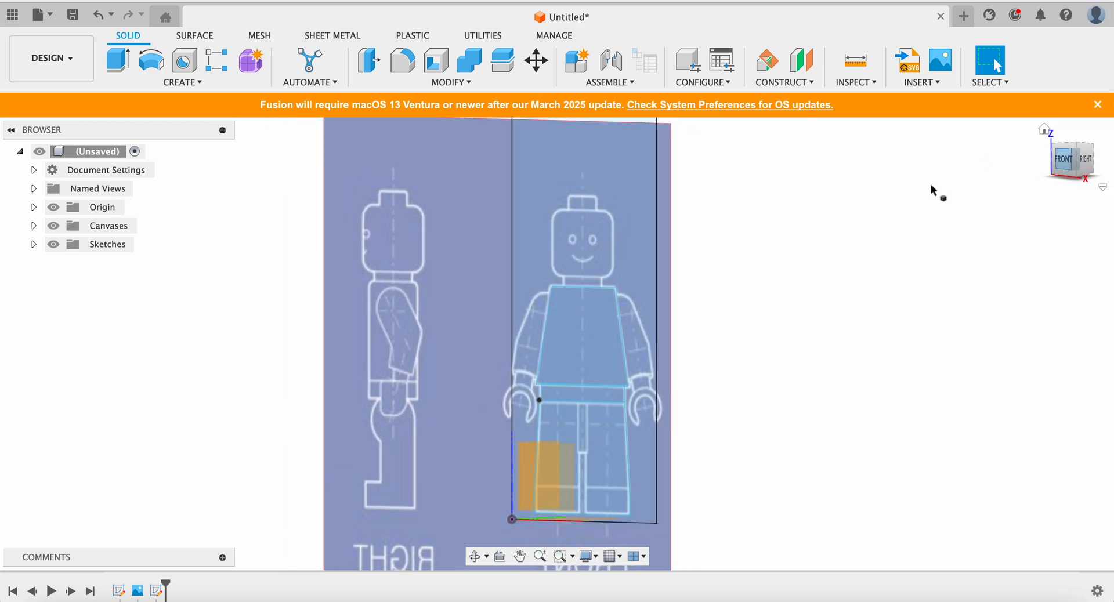
click(118, 61)
click(597, 362)
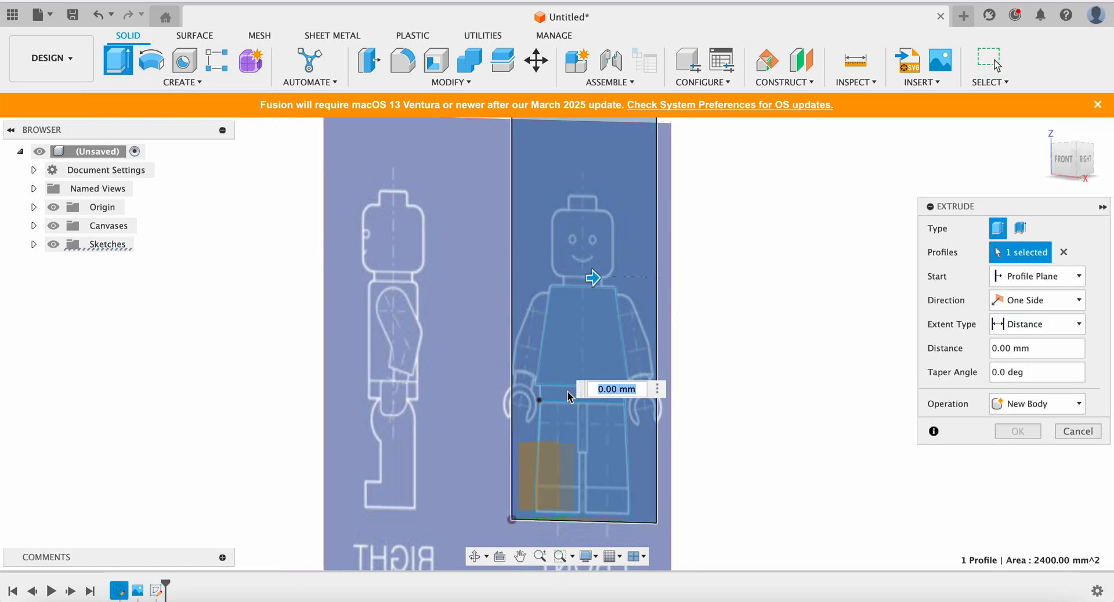
click(53, 227)
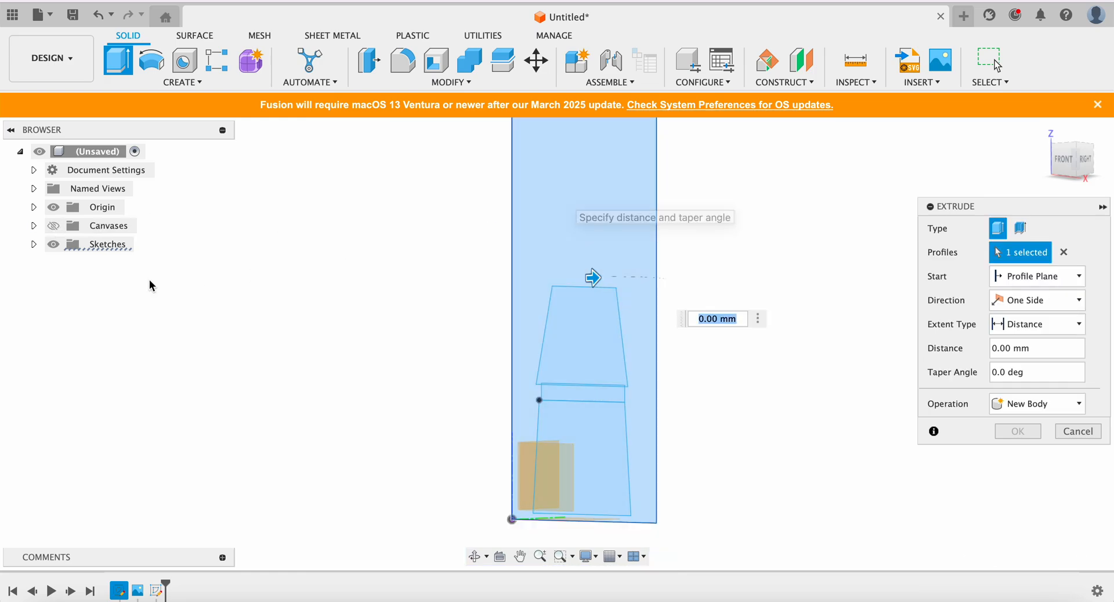
click(35, 245)
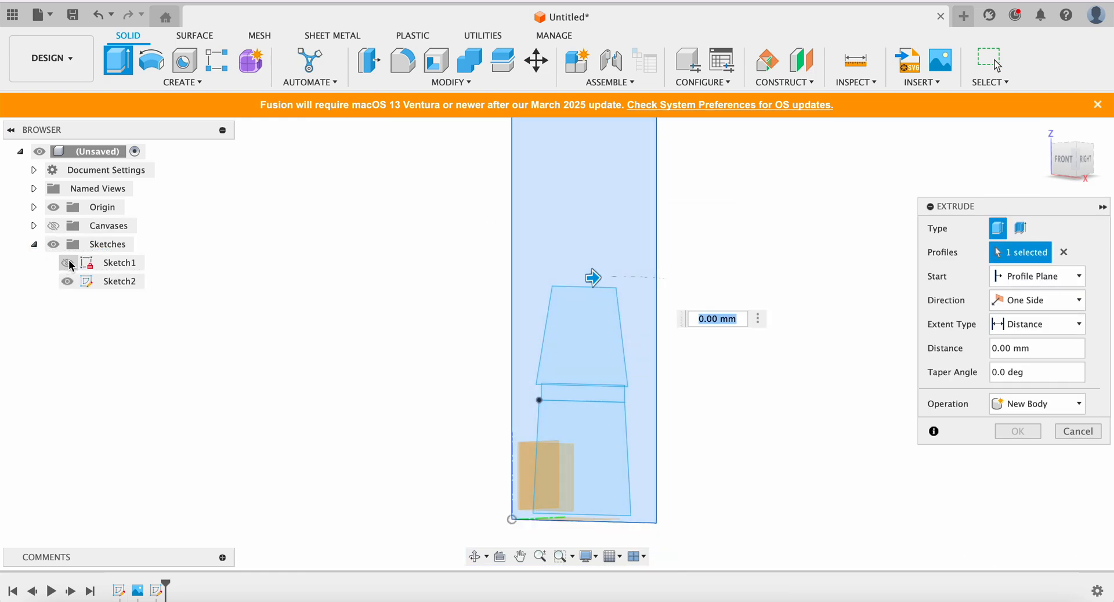
Extrude the torso, hip band and leg profiles 20 mm to one side as a new body
click(1064, 252)
click(583, 335)
click(580, 393)
click(583, 447)
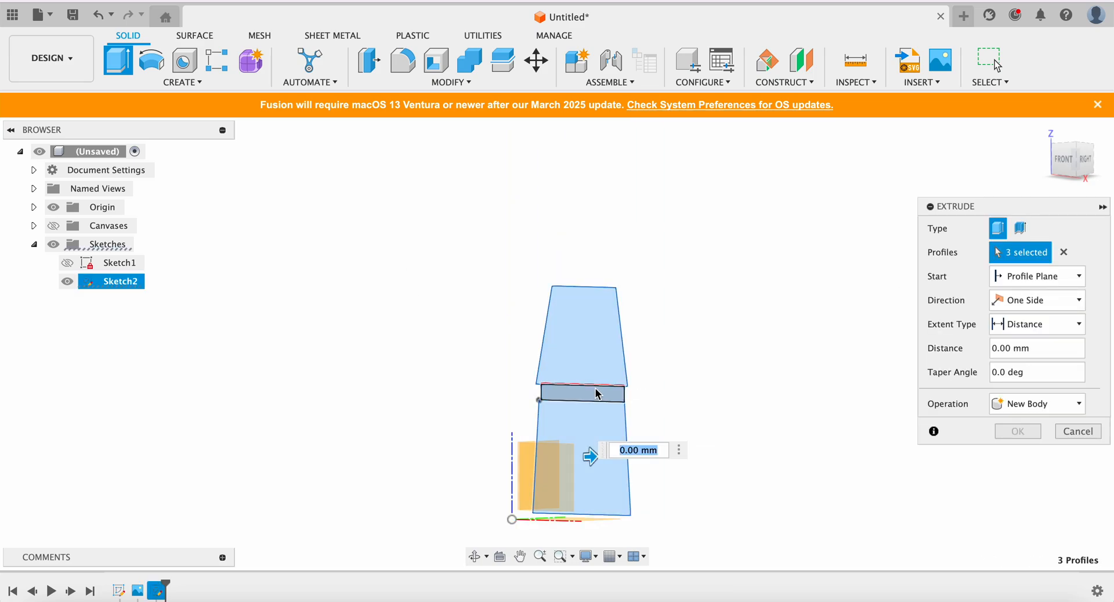
click(598, 392)
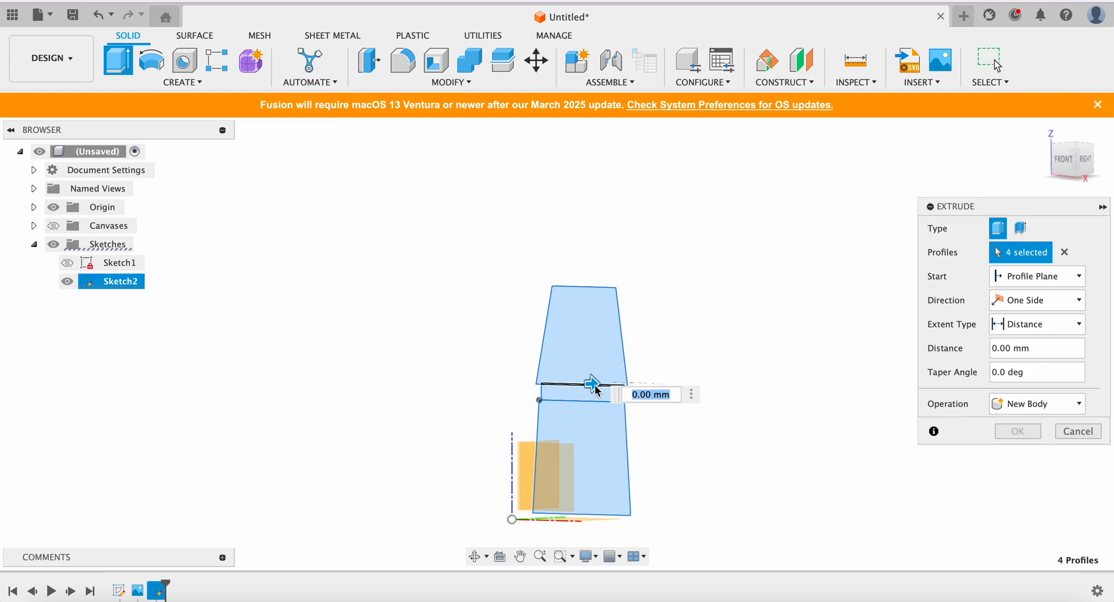
drag(592, 385, 681, 380)
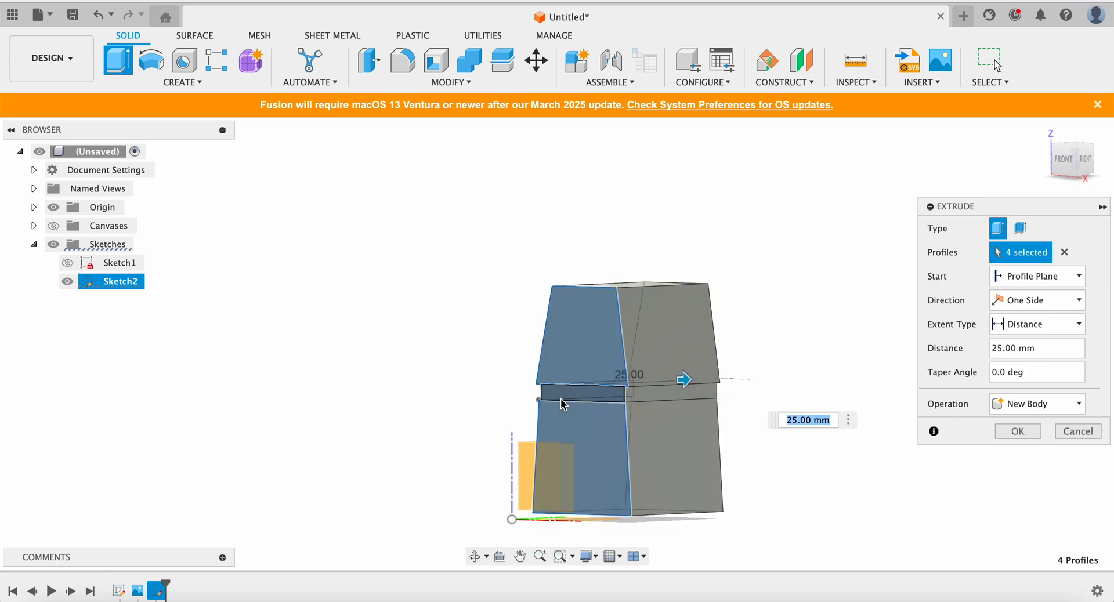
click(1083, 167)
drag(726, 382, 674, 385)
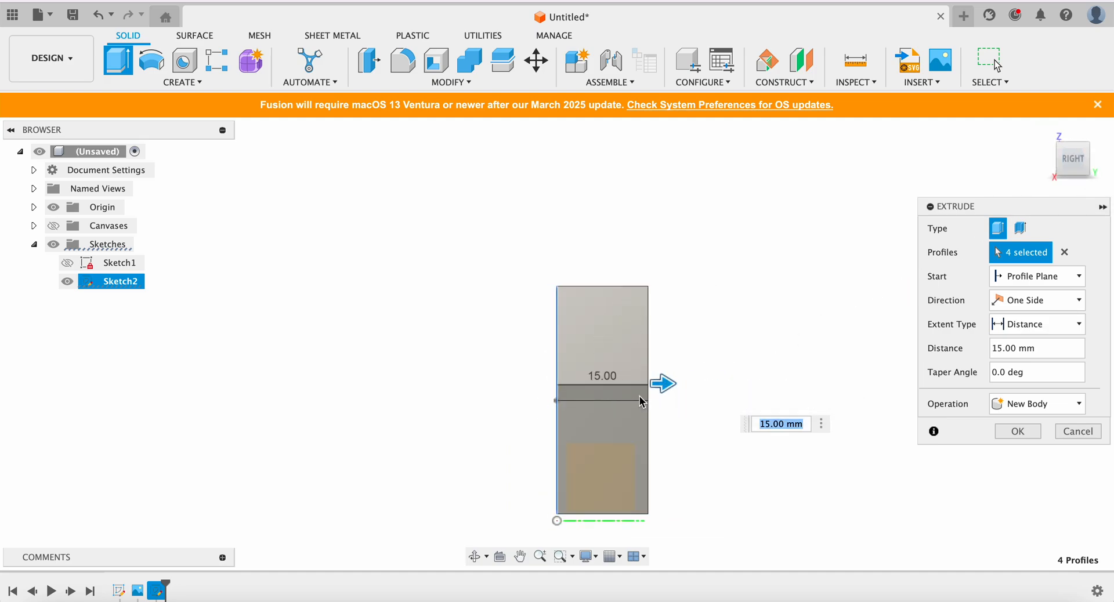
drag(663, 383, 681, 383)
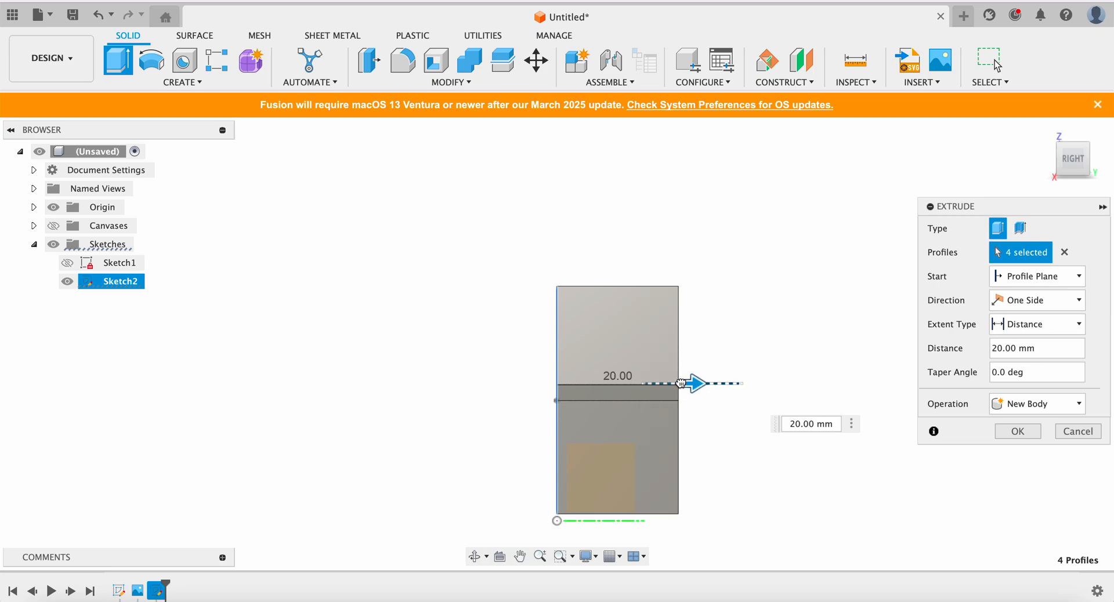
click(1019, 431)
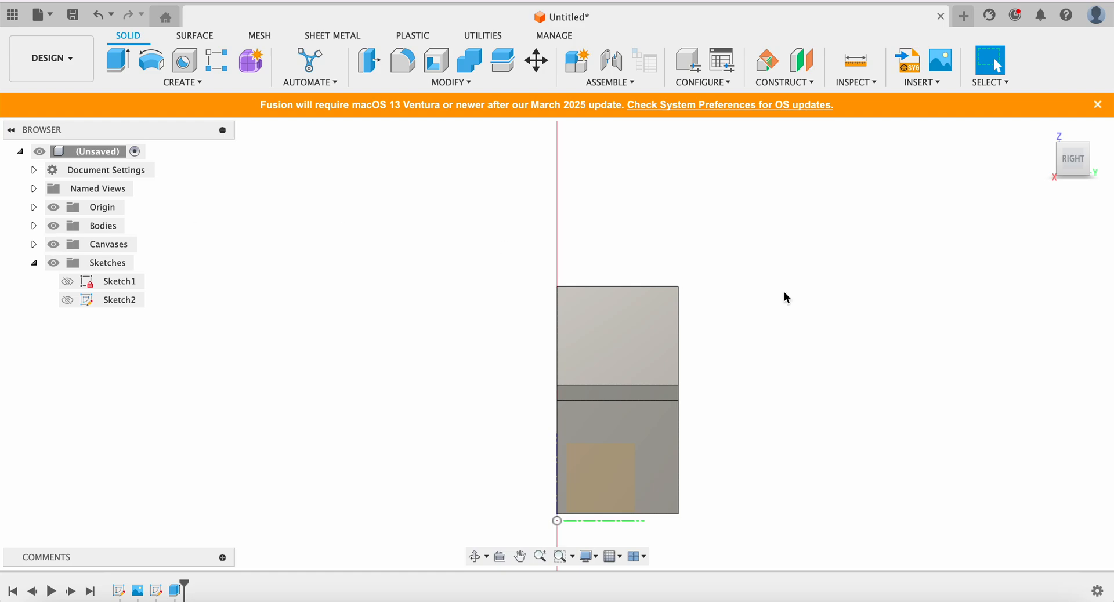
Insert the blueprint image Screen Shot 2025-01-23 at 6.25.26 PM from the Desktop as a canvas on the YZ plane
click(1066, 167)
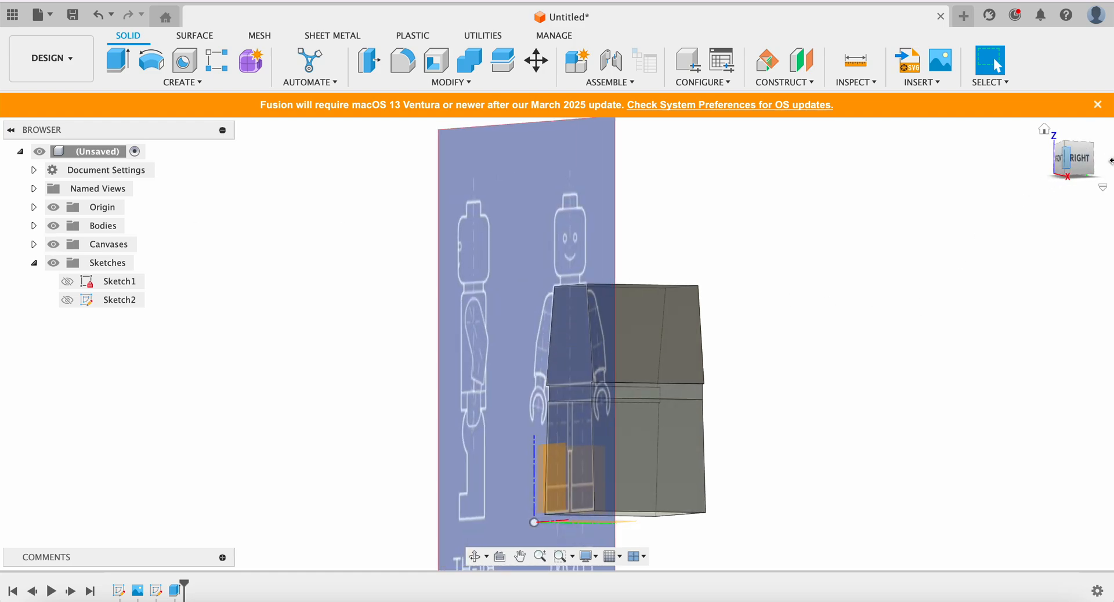
click(1059, 159)
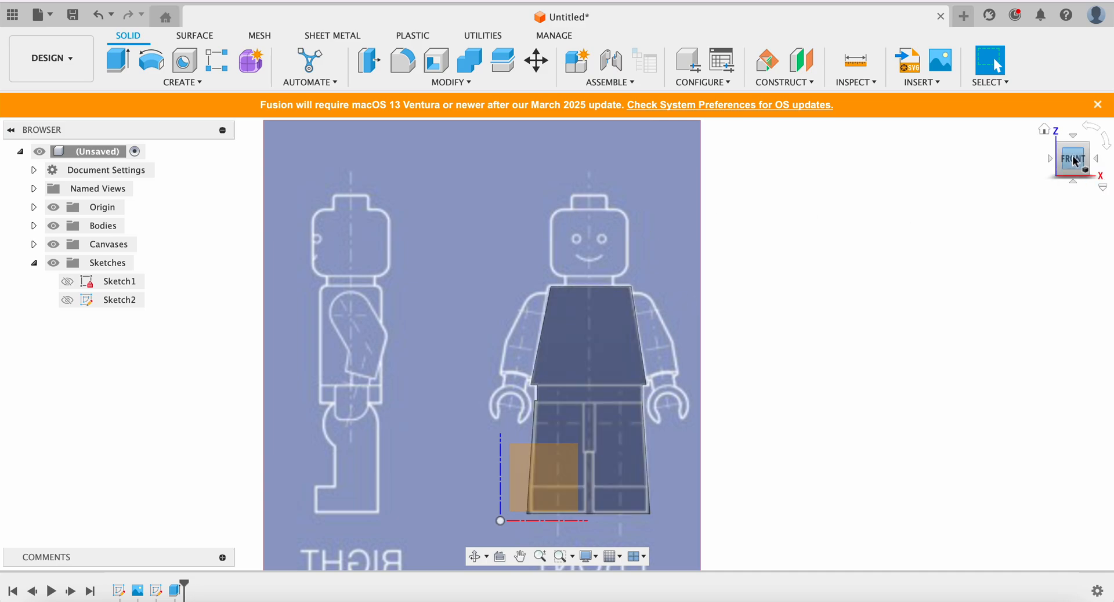
drag(1071, 155, 897, 160)
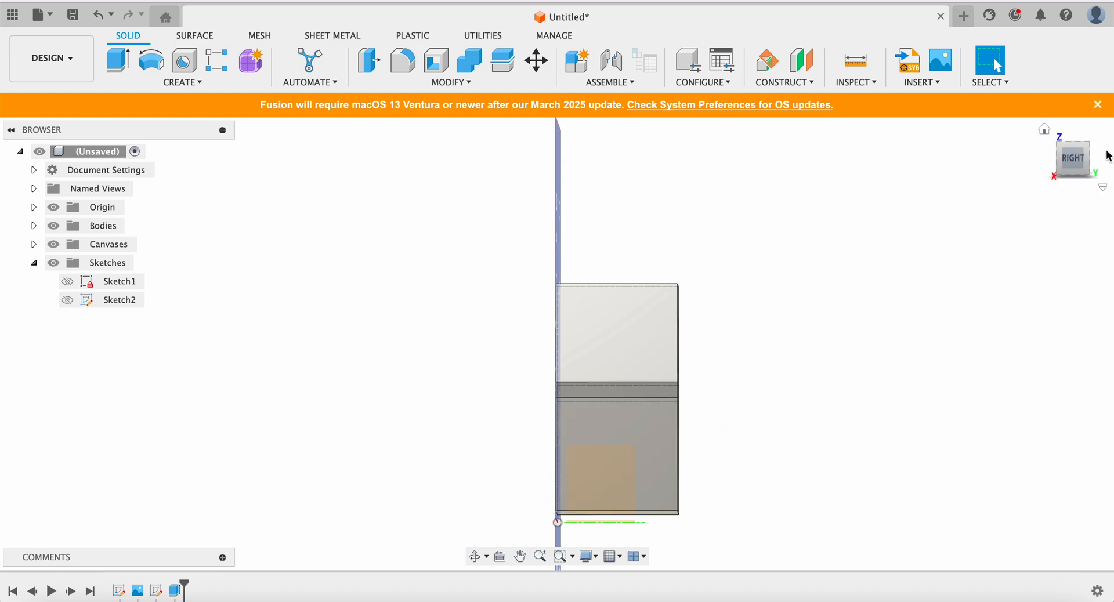
drag(1068, 160, 974, 173)
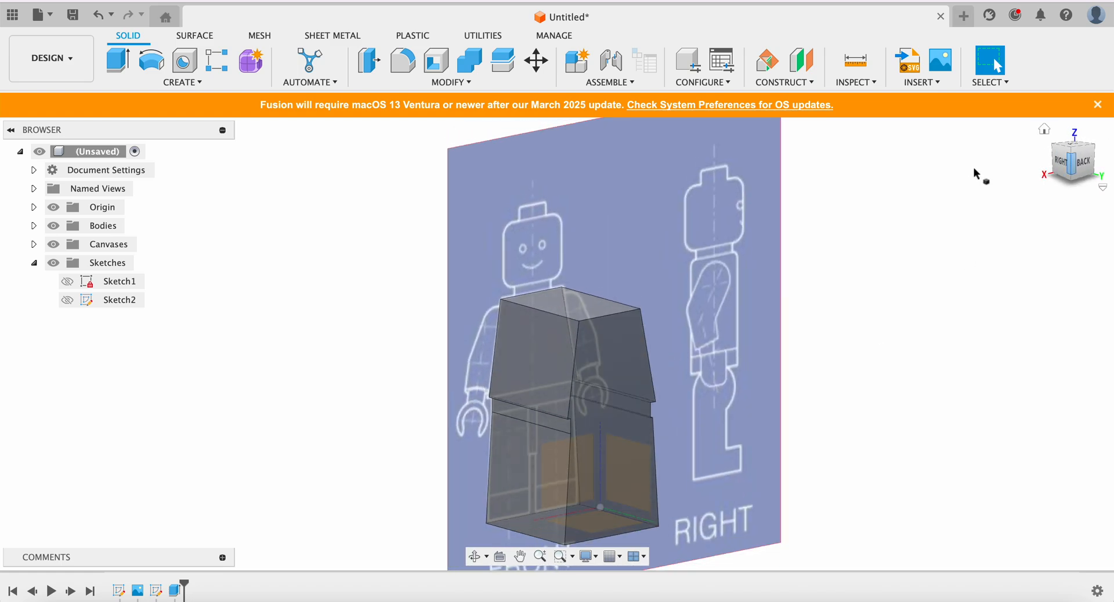
click(1090, 165)
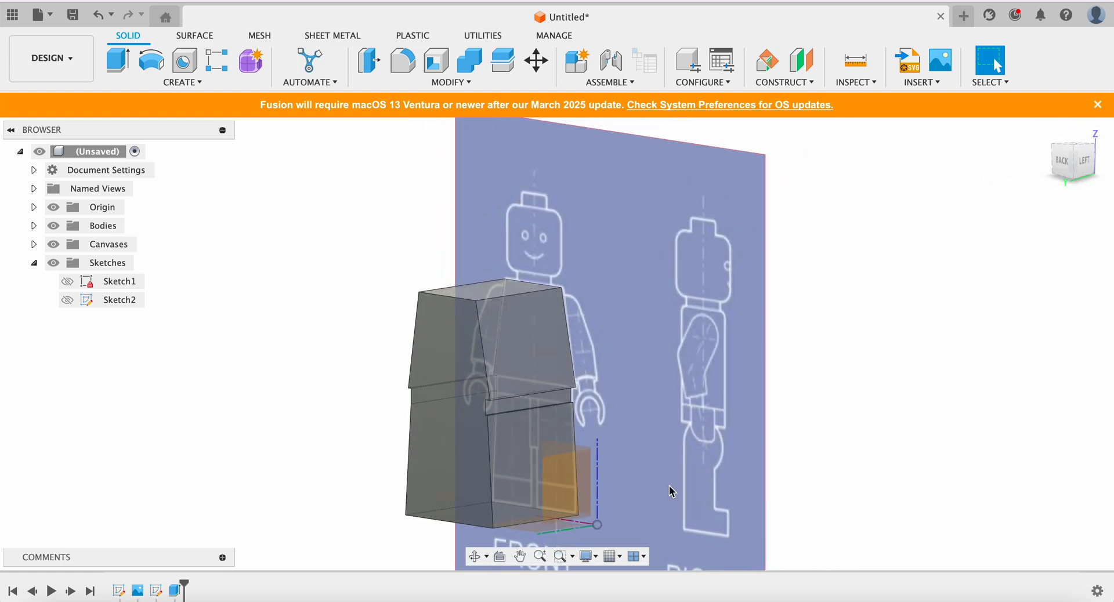
click(521, 478)
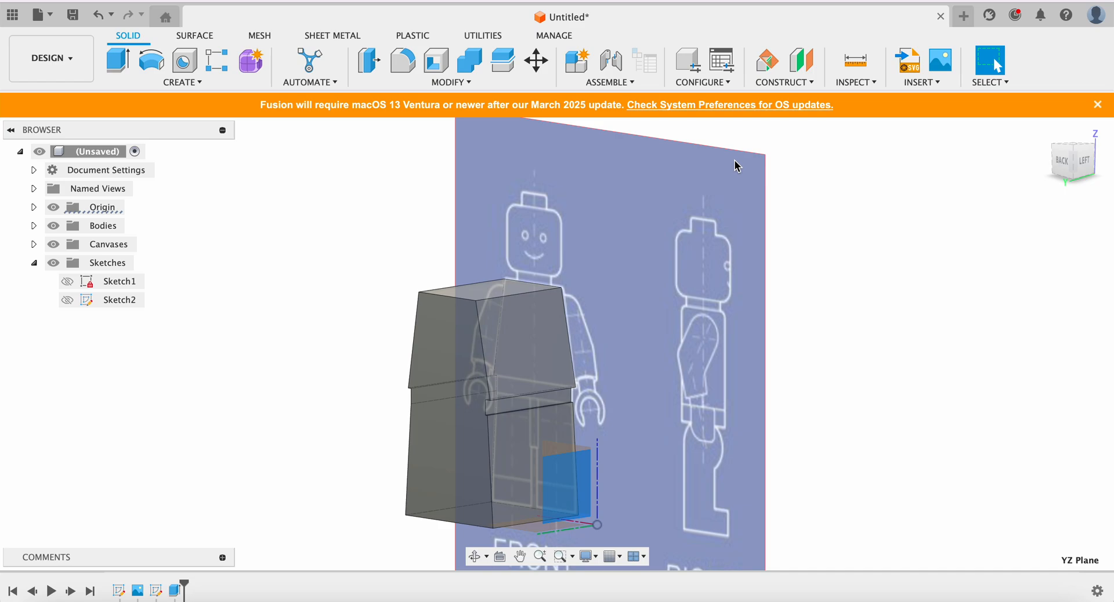
click(902, 83)
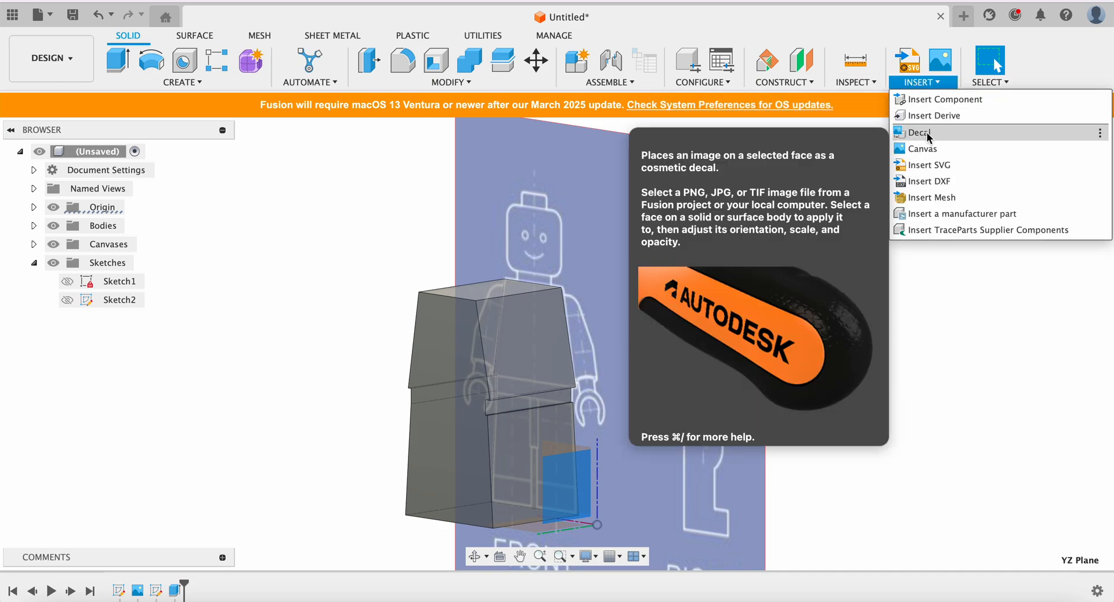
click(922, 148)
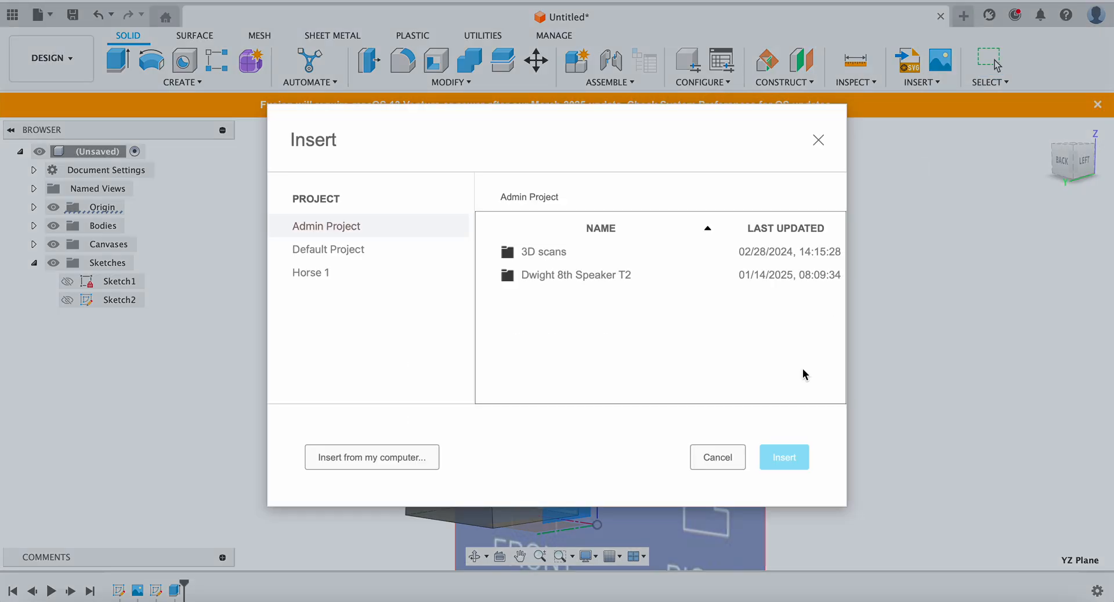
click(416, 450)
scroll(445, 306, down, 5)
scroll(445, 306, down, 10)
click(415, 251)
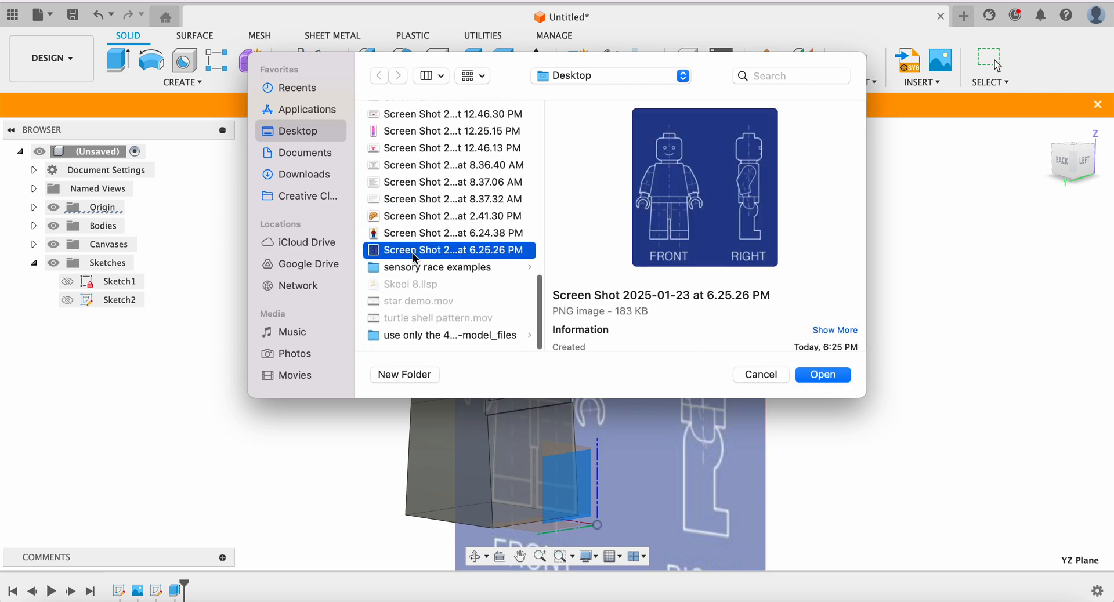
click(840, 378)
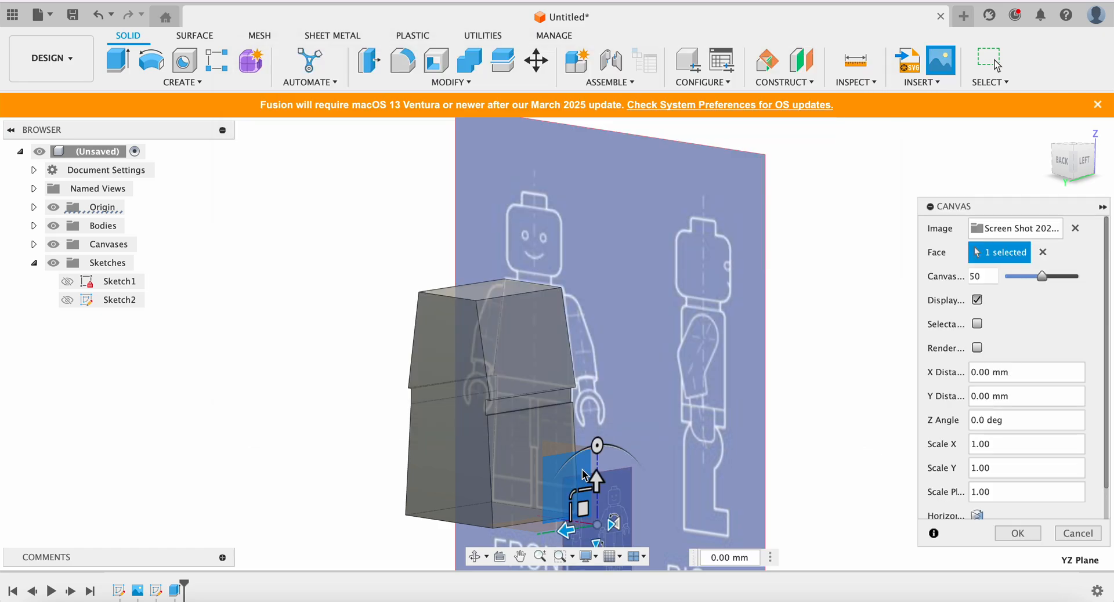
Scale up and move the canvas so the side-view figure's height matches the extruded body, and accept its placement
click(1088, 161)
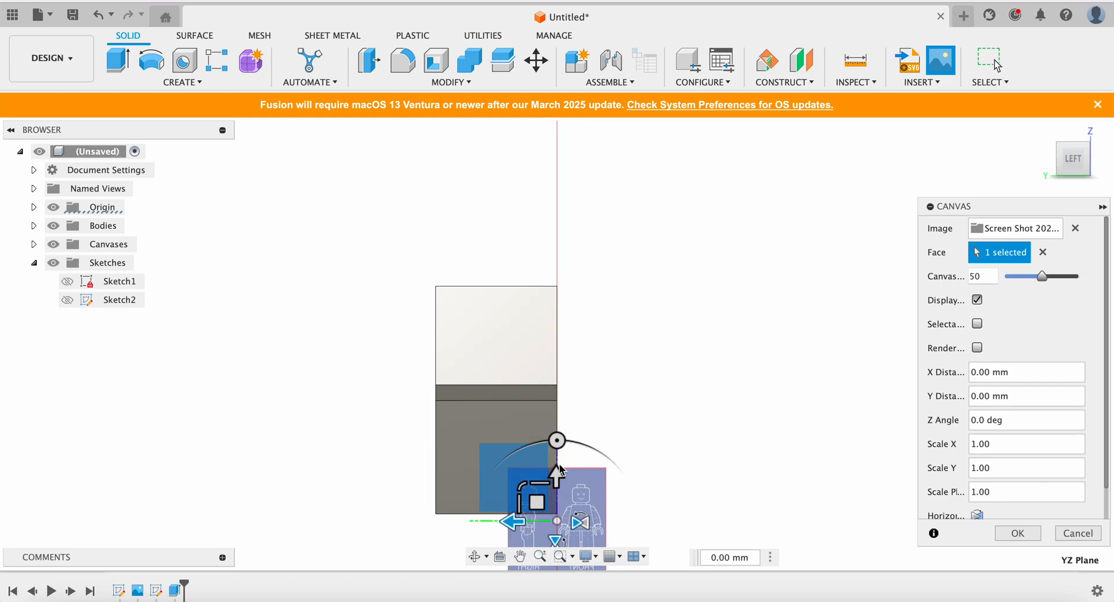
drag(560, 466, 471, 308)
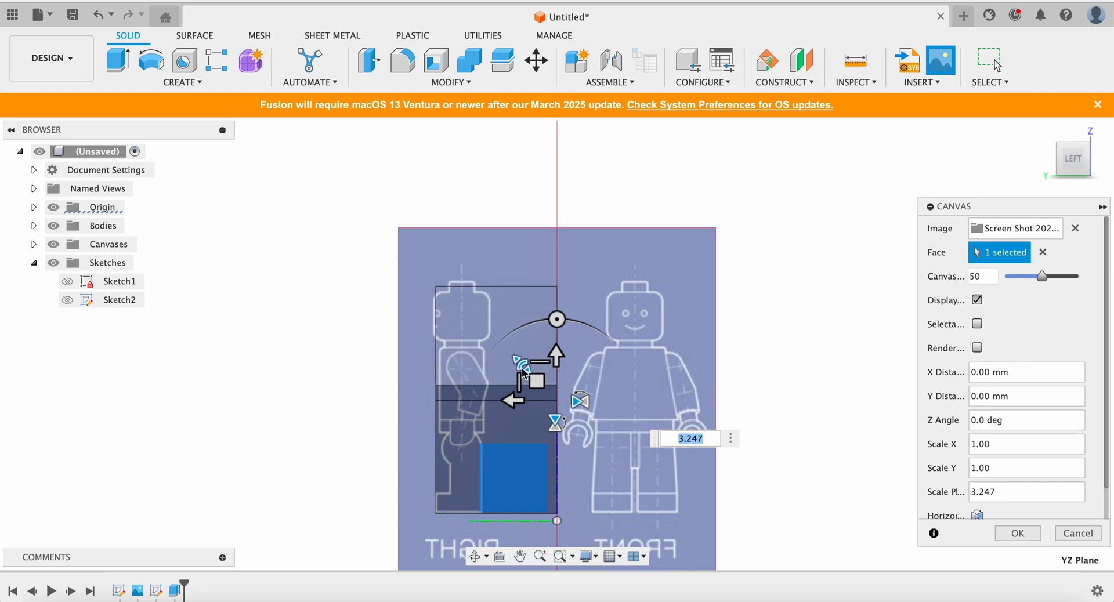
drag(524, 372, 586, 377)
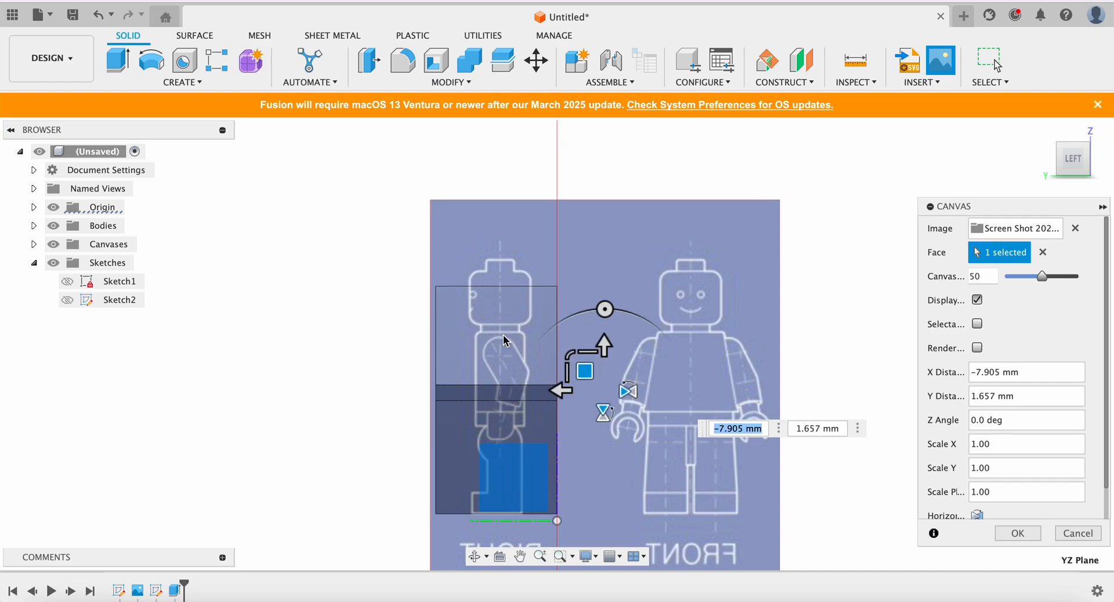
drag(570, 356, 604, 328)
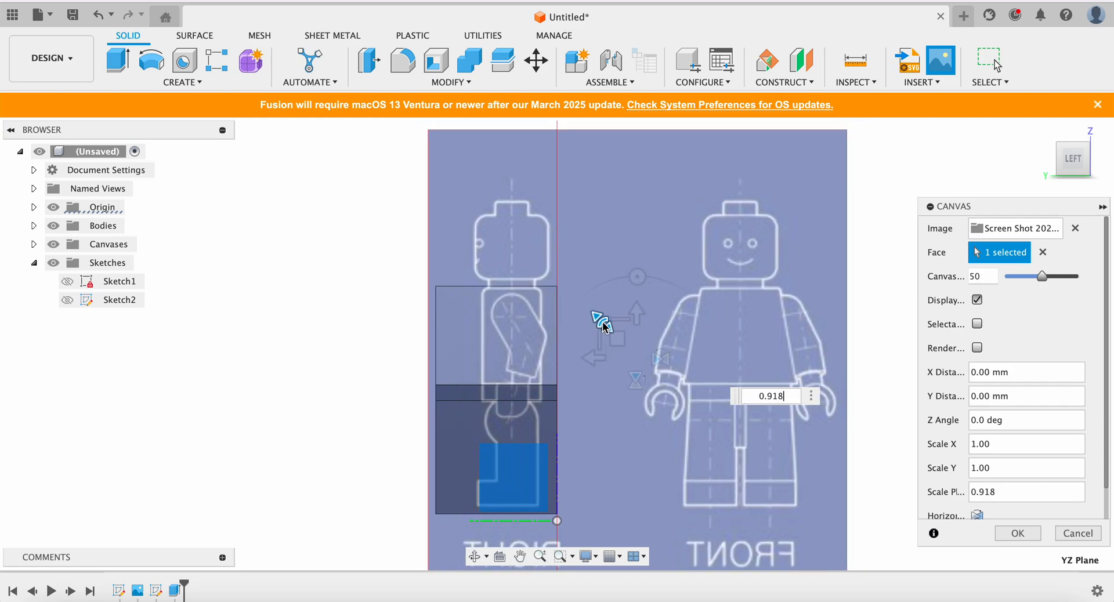
drag(603, 327, 637, 341)
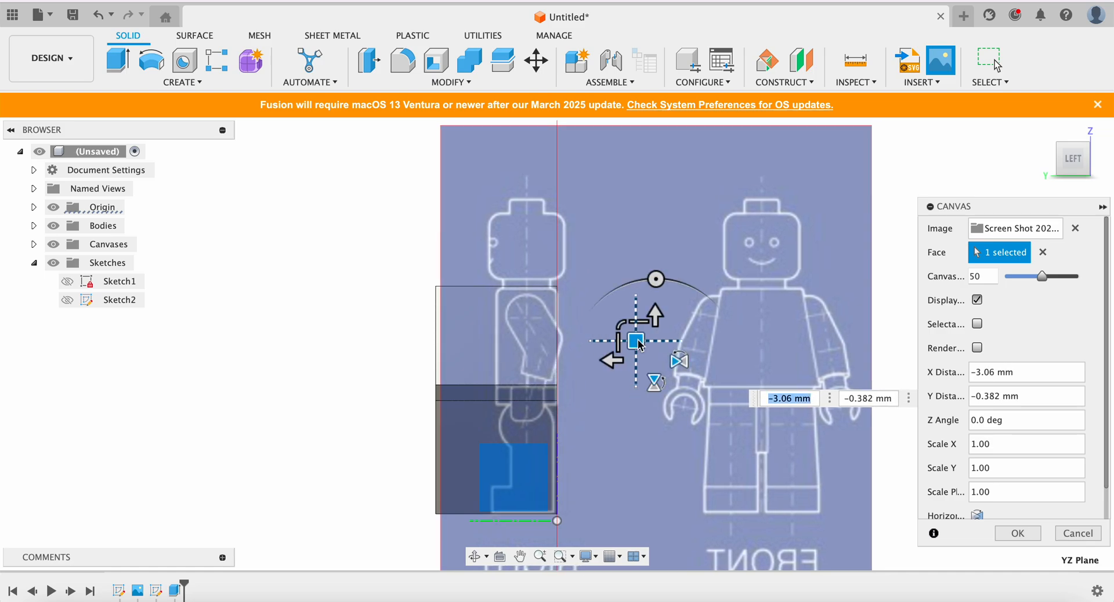
click(1018, 533)
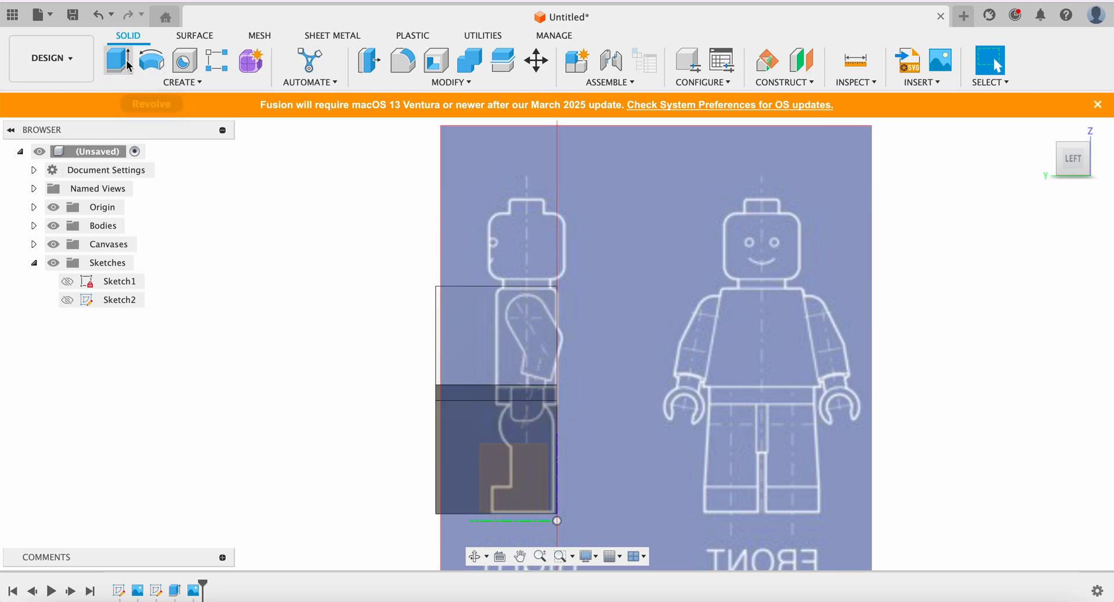
Start a new sketch on the YZ plane over the side-view blueprint
click(152, 82)
click(142, 119)
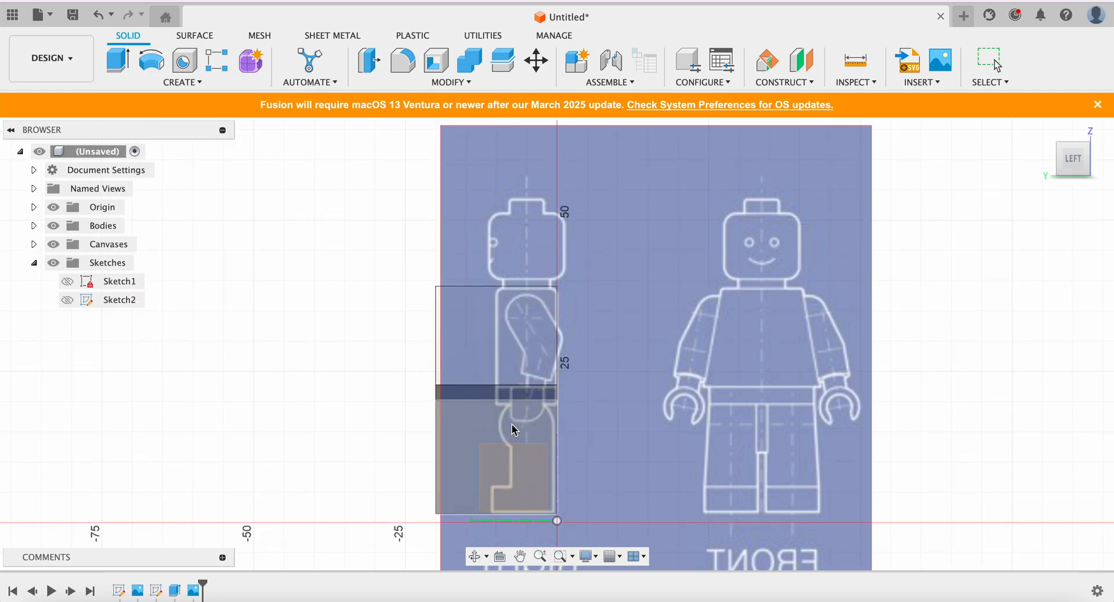
click(505, 443)
click(487, 314)
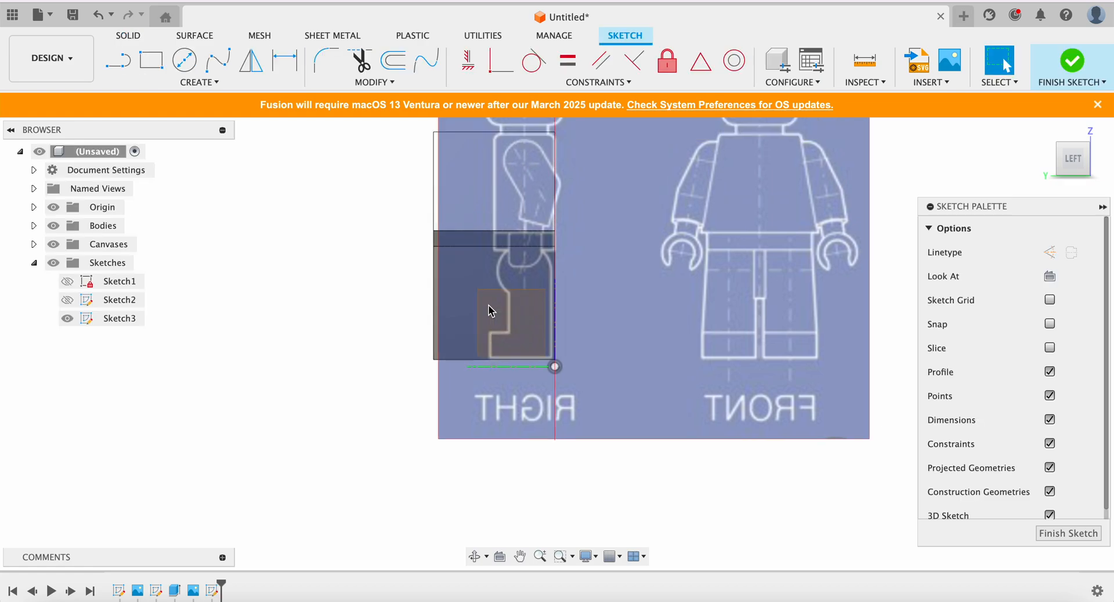
Trace the front of the foot and lower leg with connected lines, from below the sole up to where the thigh curve begins
key(l)
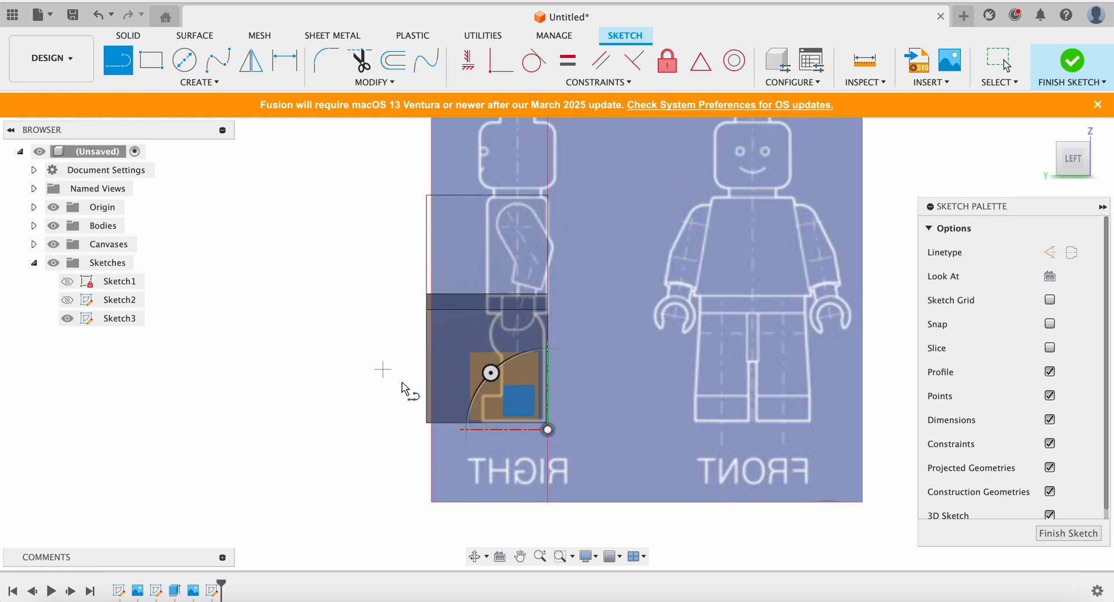
click(487, 467)
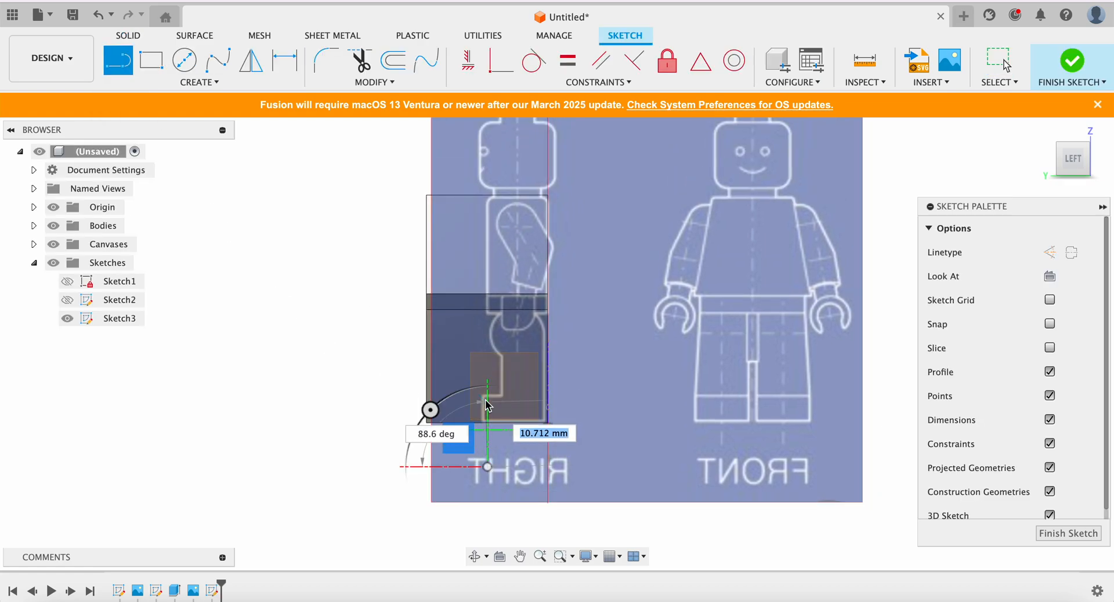
click(503, 394)
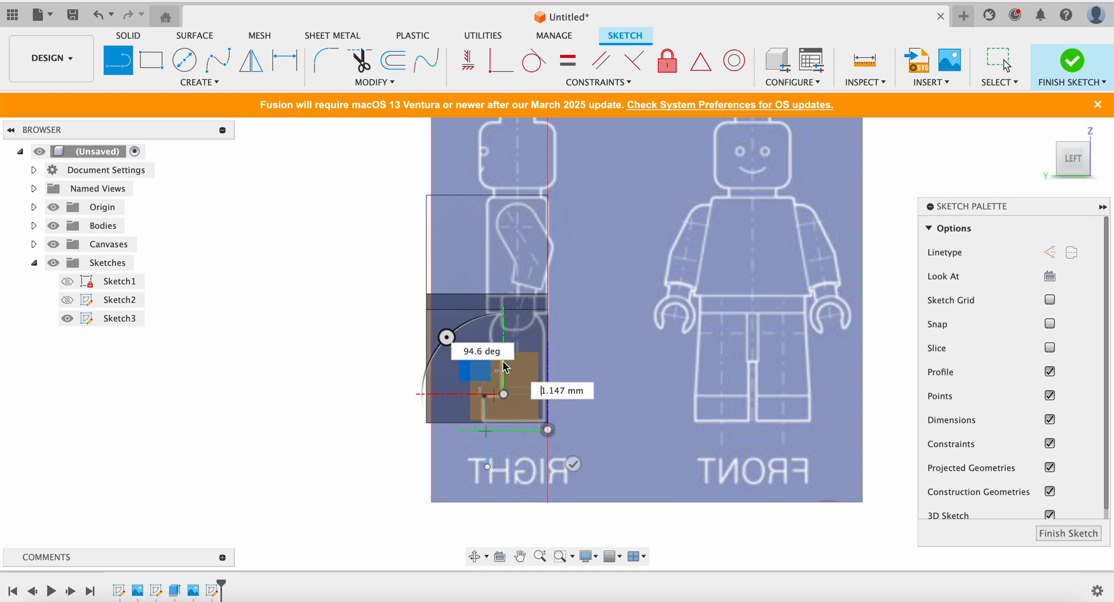
scroll(504, 378, up, 6)
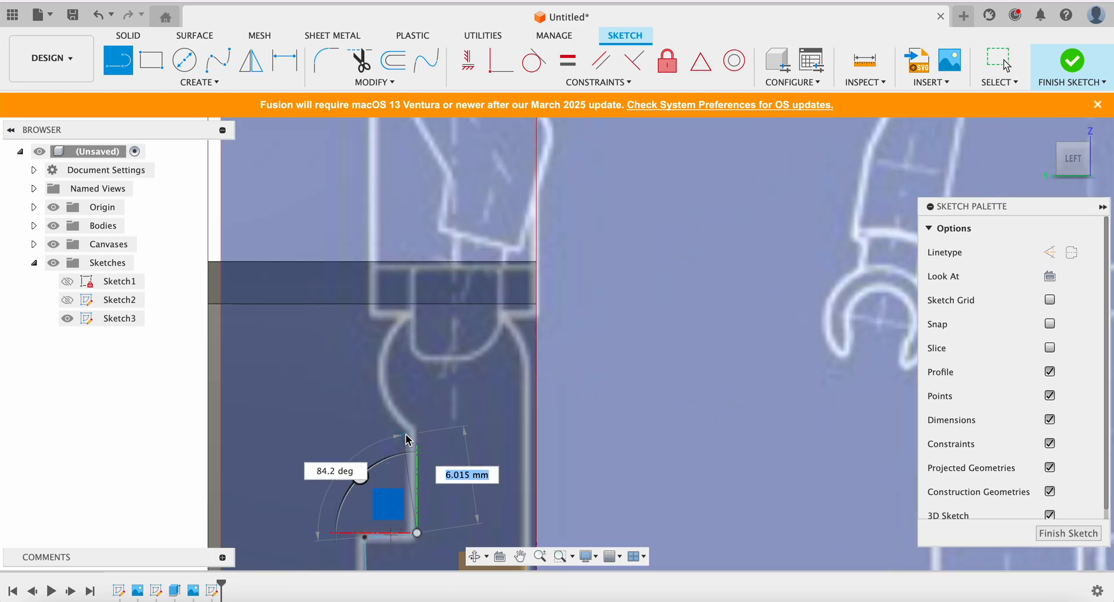
click(413, 434)
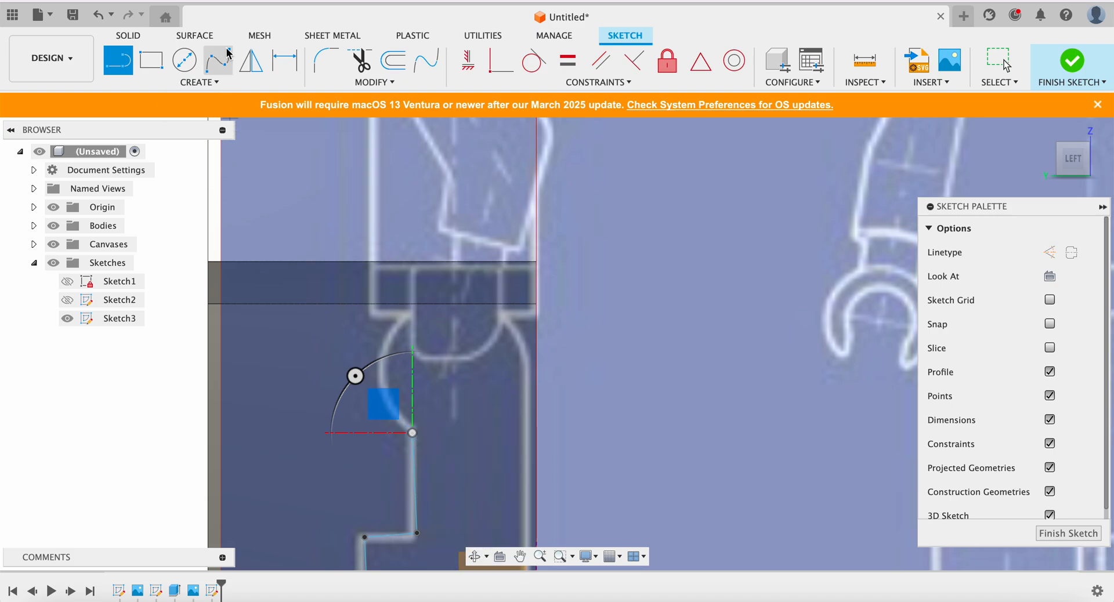
Trace the rounded front of the upper leg with a 3-point arc from the shin line's upper end to the underside of the hips
click(197, 82)
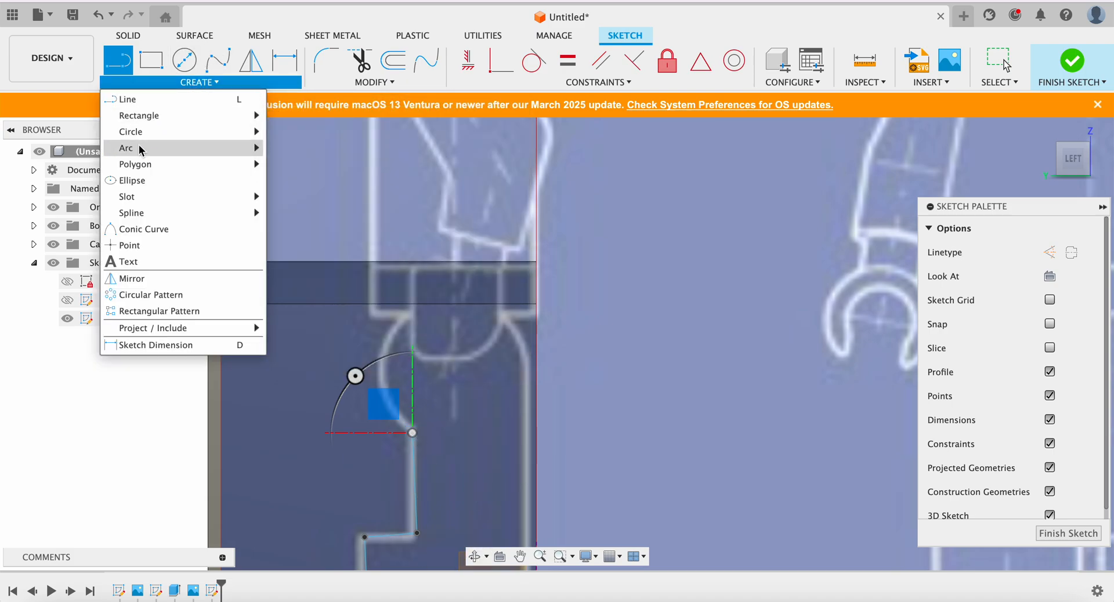
mouse_move(238, 148)
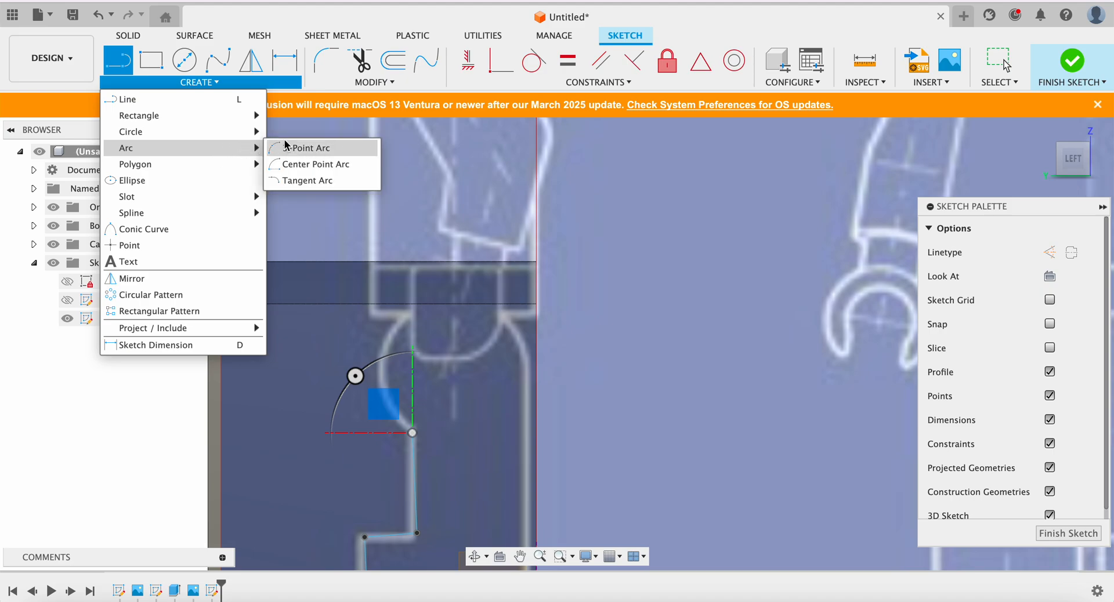
click(294, 147)
click(412, 433)
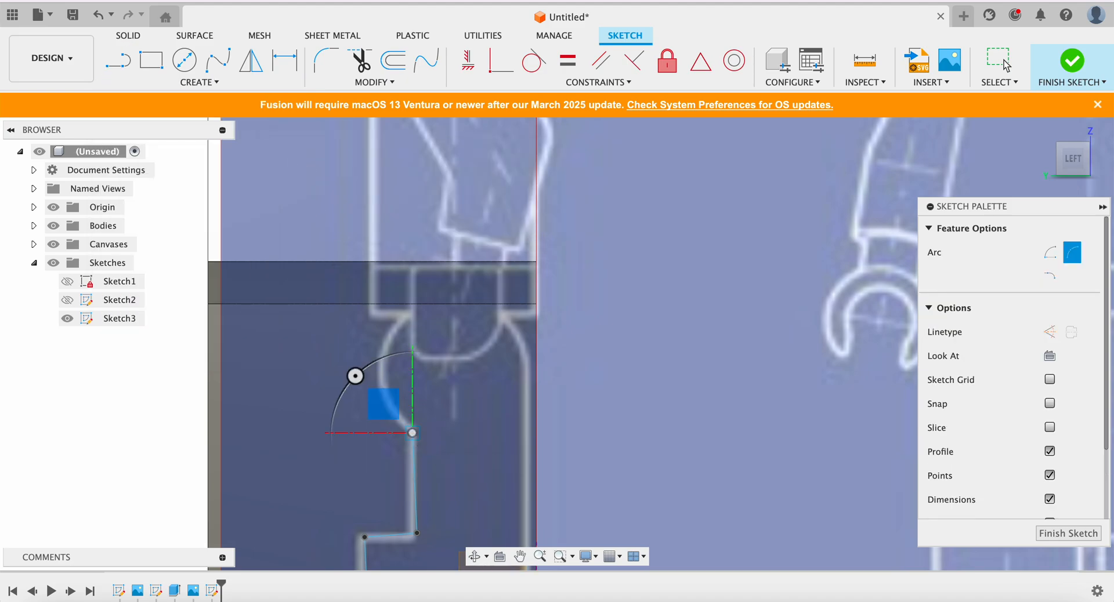
click(408, 318)
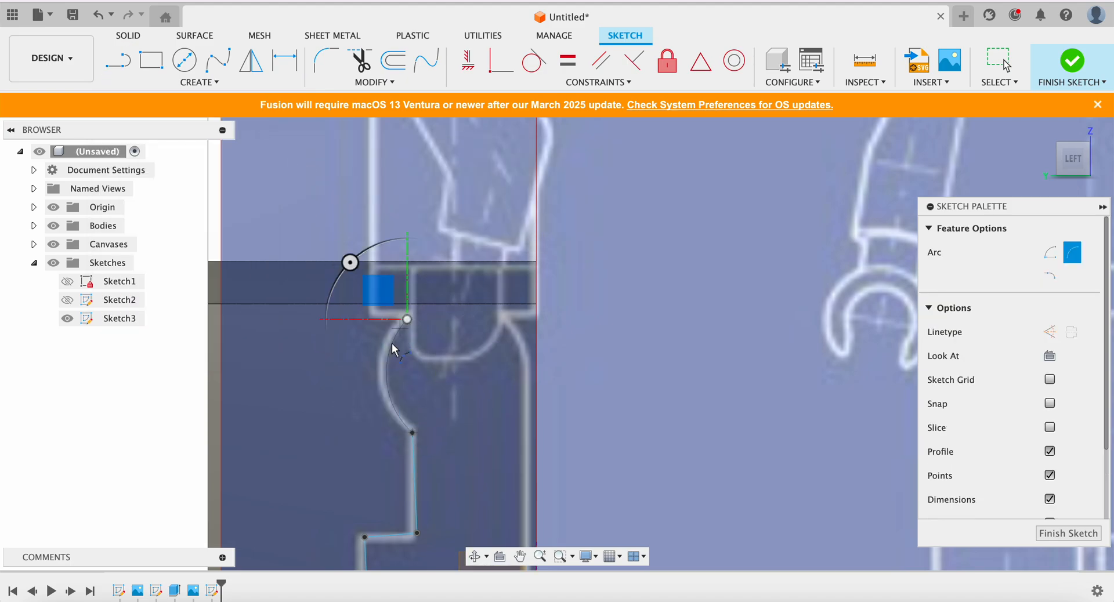
click(380, 366)
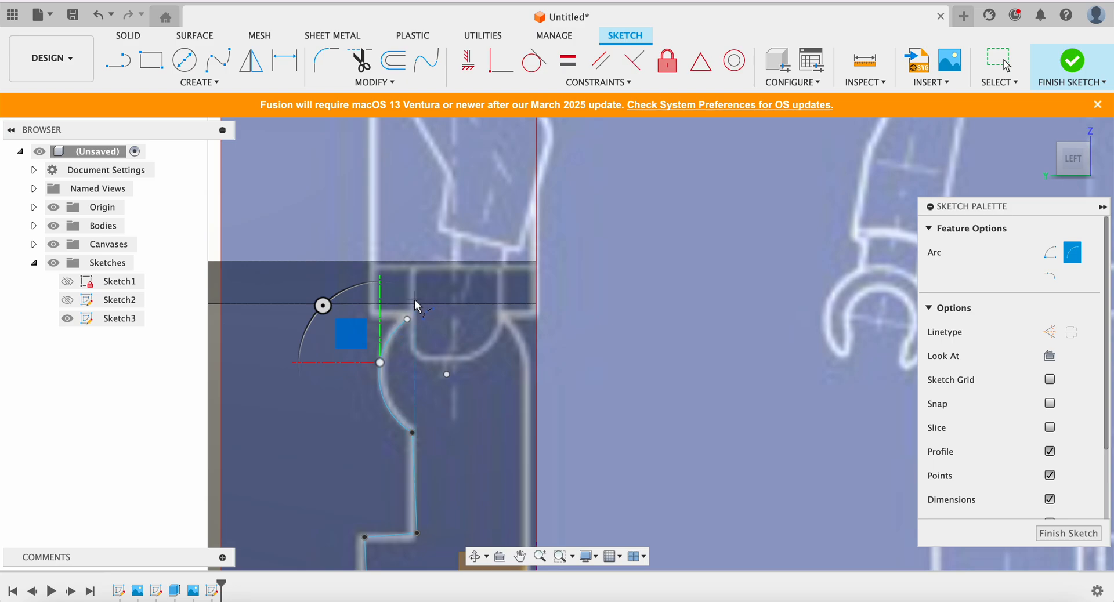
Draw a line ending at the leg arc's upper end and pull its free end in toward the hips' front lower corner
key(l)
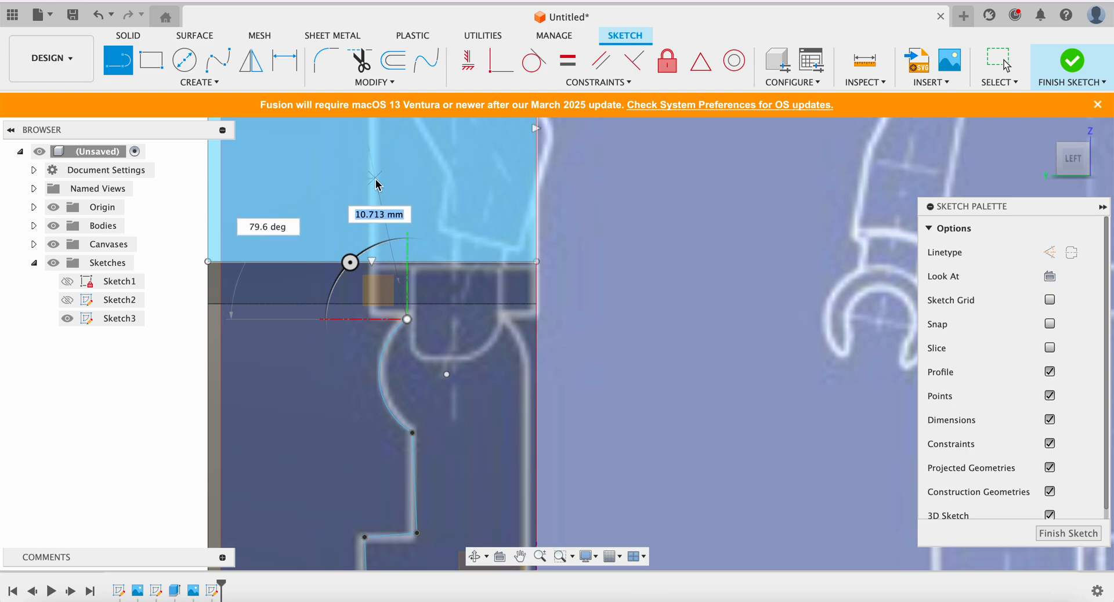
key(Escape)
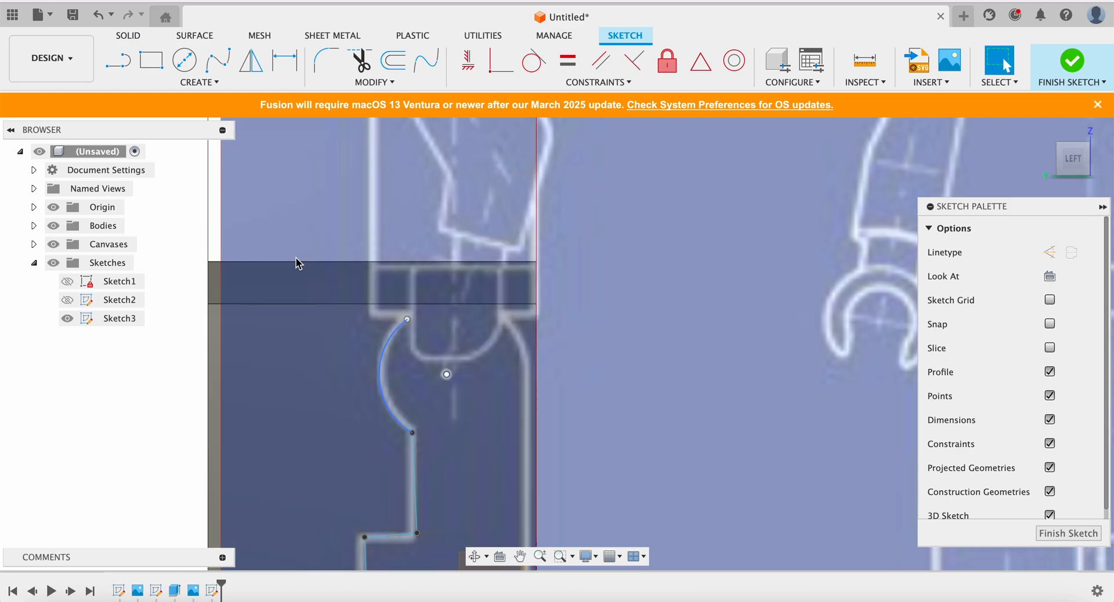
click(111, 62)
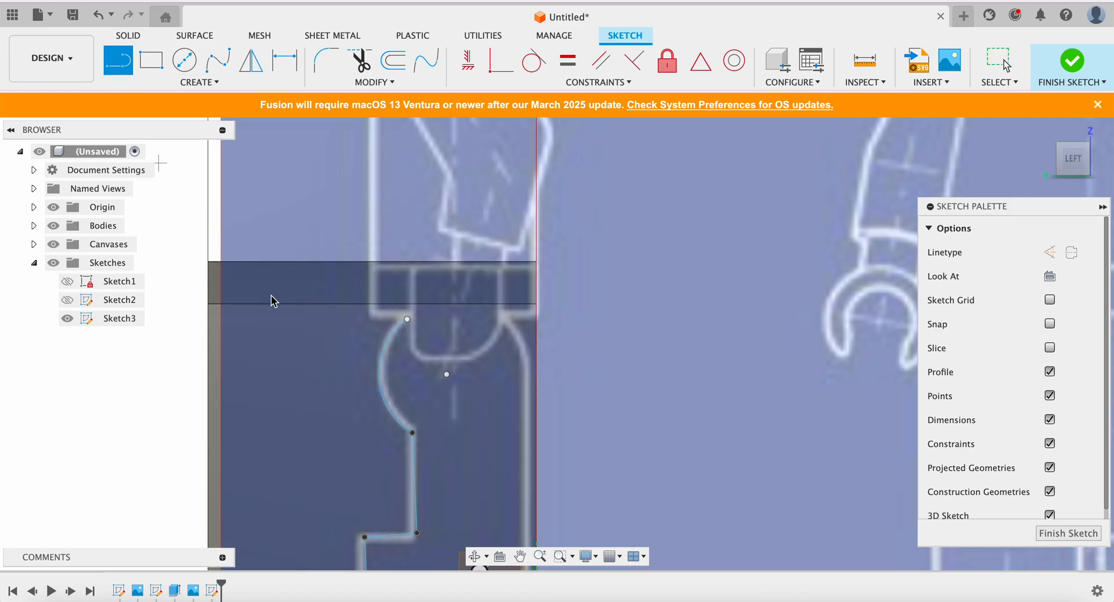
click(181, 329)
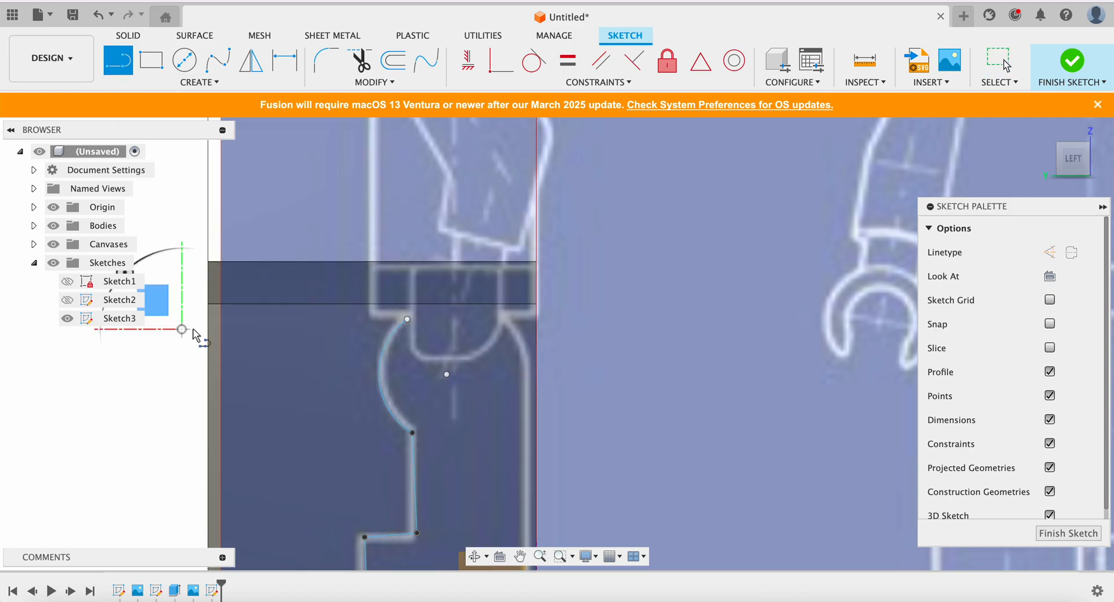
click(407, 318)
drag(407, 318, 349, 262)
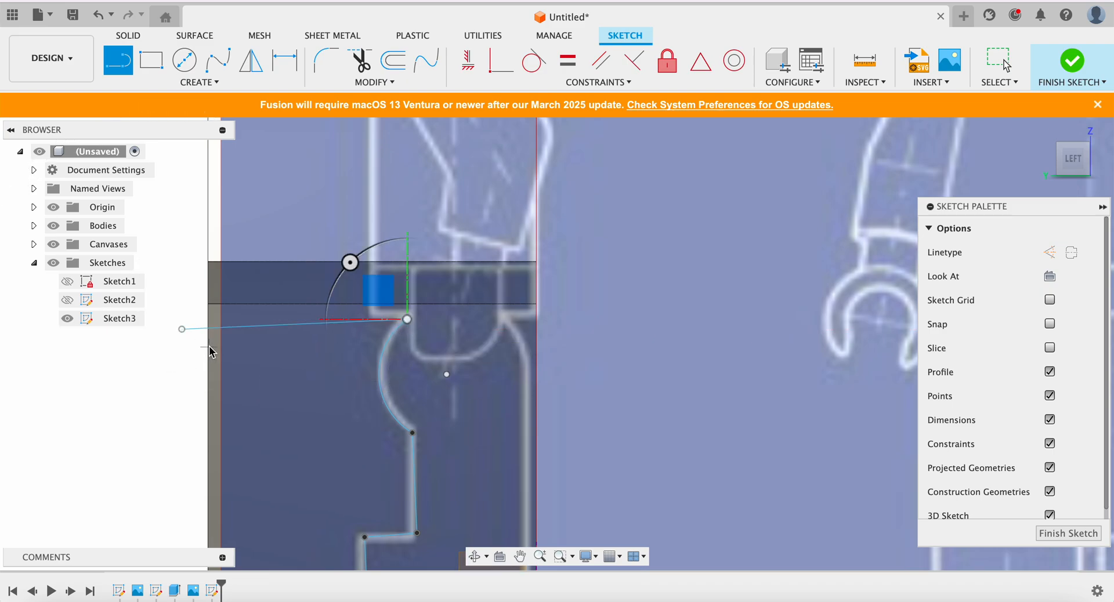
key(Escape)
drag(182, 328, 346, 308)
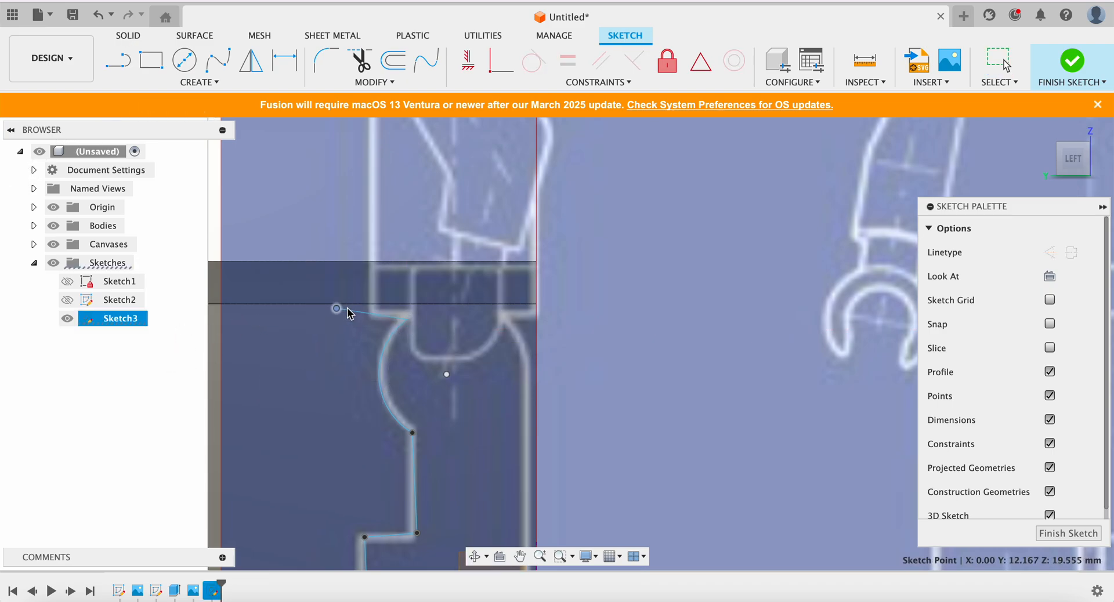
Trace the torso's front edge with a line from the hips' front lower corner up to the start of the rounded shoulder
click(125, 69)
click(372, 320)
scroll(371, 168, up, 5)
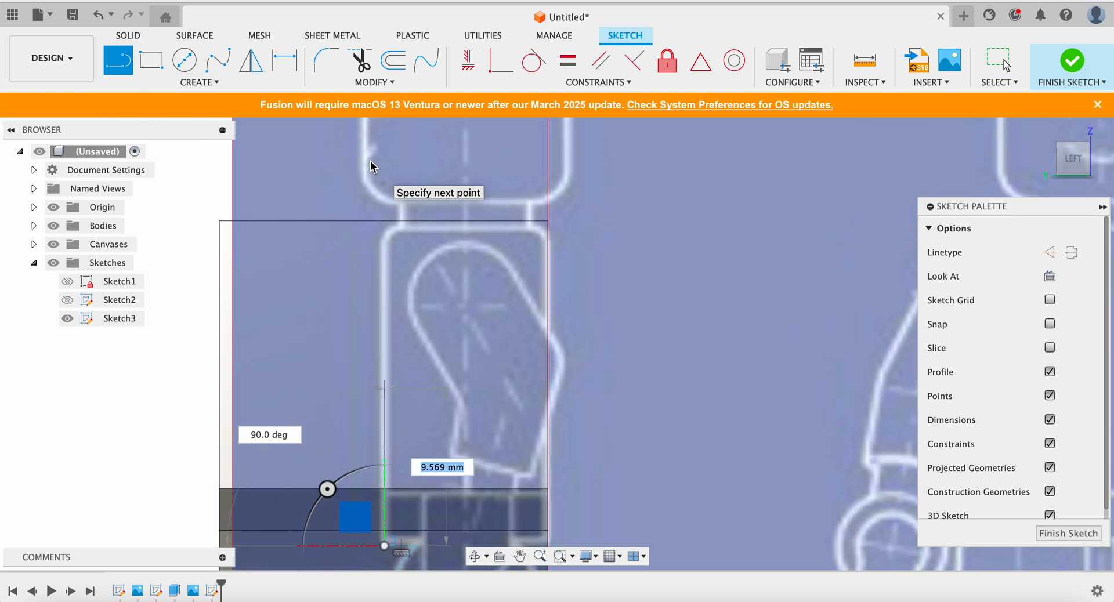
click(381, 255)
key(Escape)
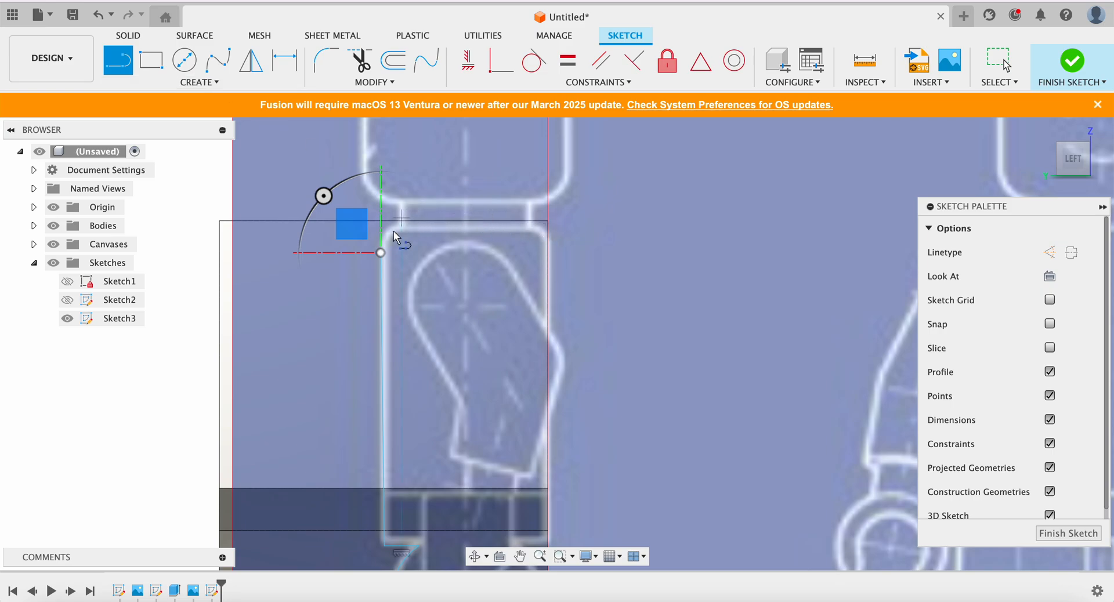
Trace the torso's rounded upper front corner with a 3-point arc starting at the front edge's upper end
click(199, 82)
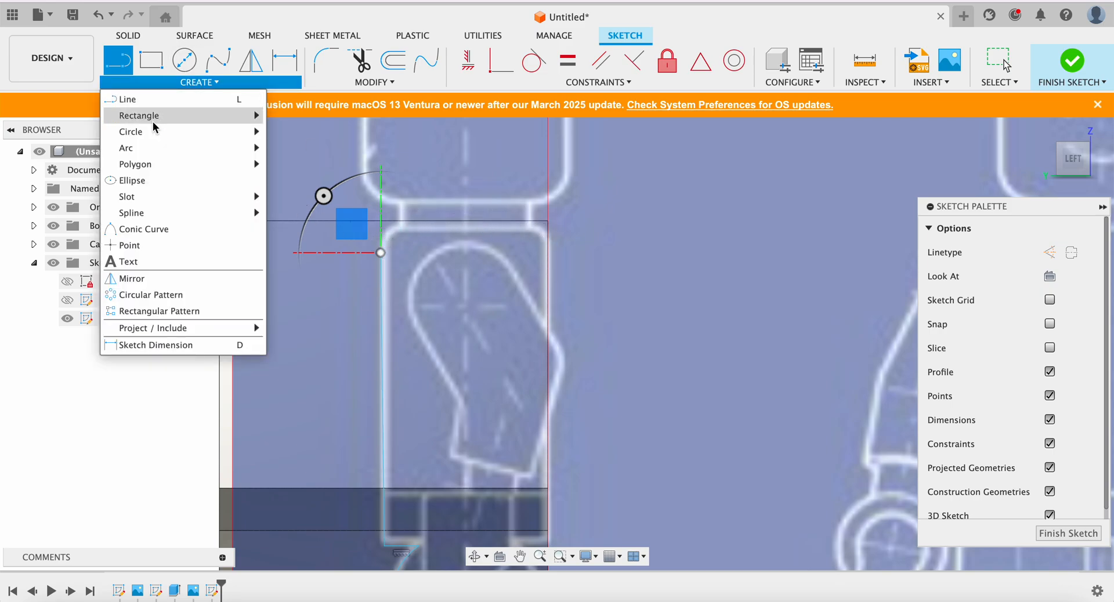
mouse_move(140, 149)
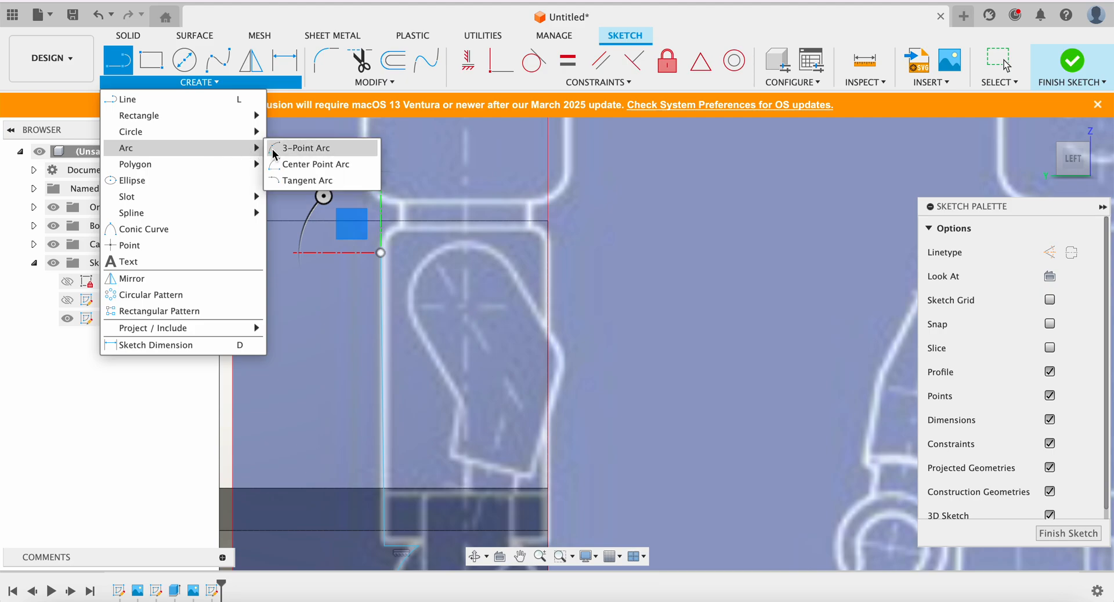
click(290, 149)
click(380, 253)
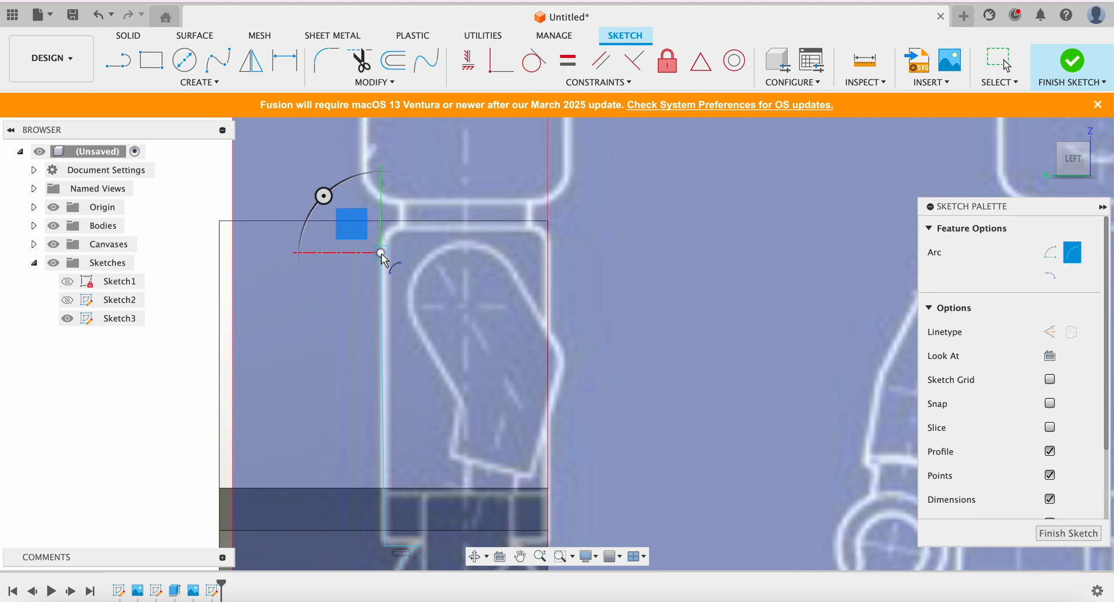
click(401, 230)
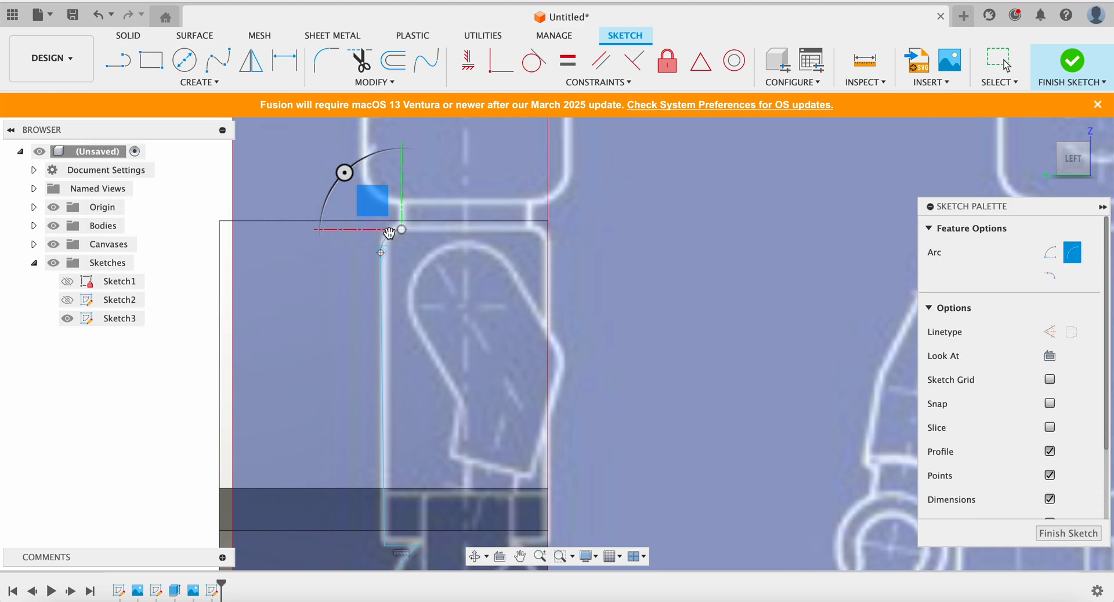
click(386, 238)
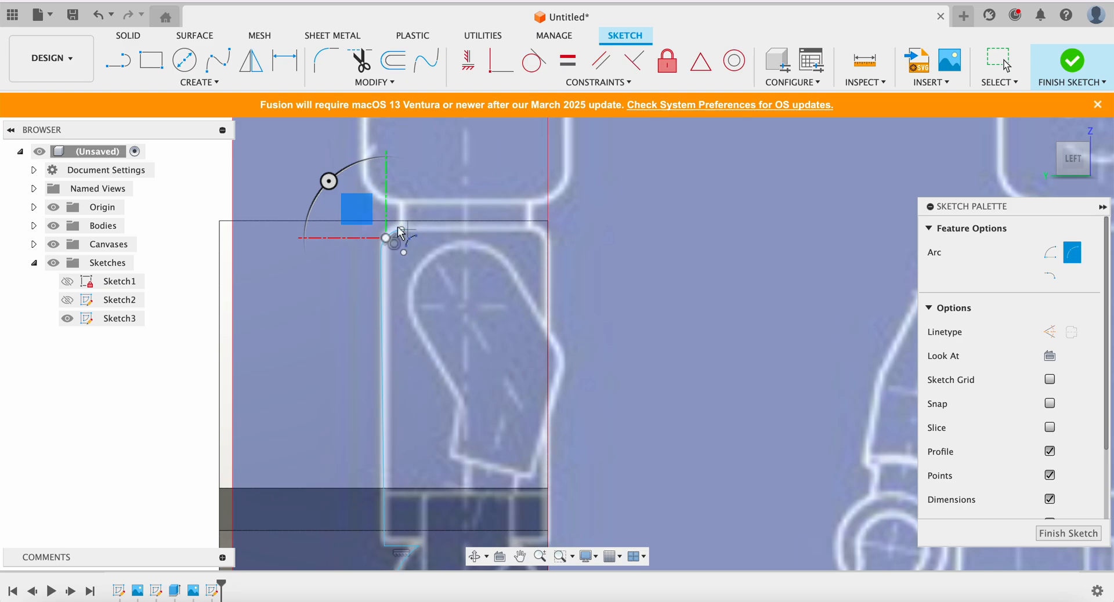
Draw a horizontal line along the torso's top from the corner arc to just past the back edge, and hide the bodies
click(128, 71)
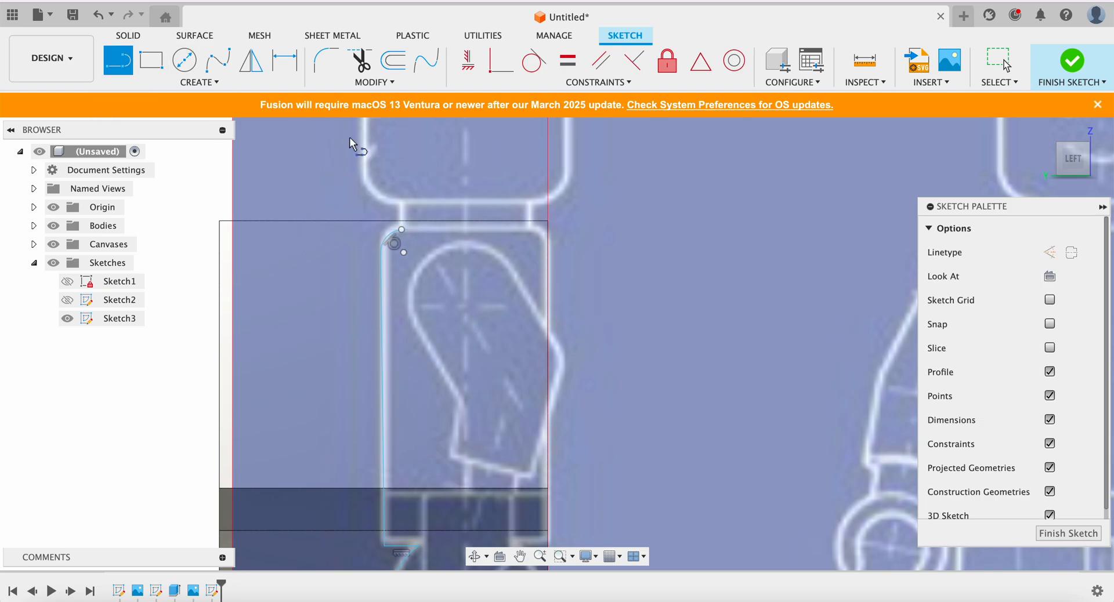
click(401, 230)
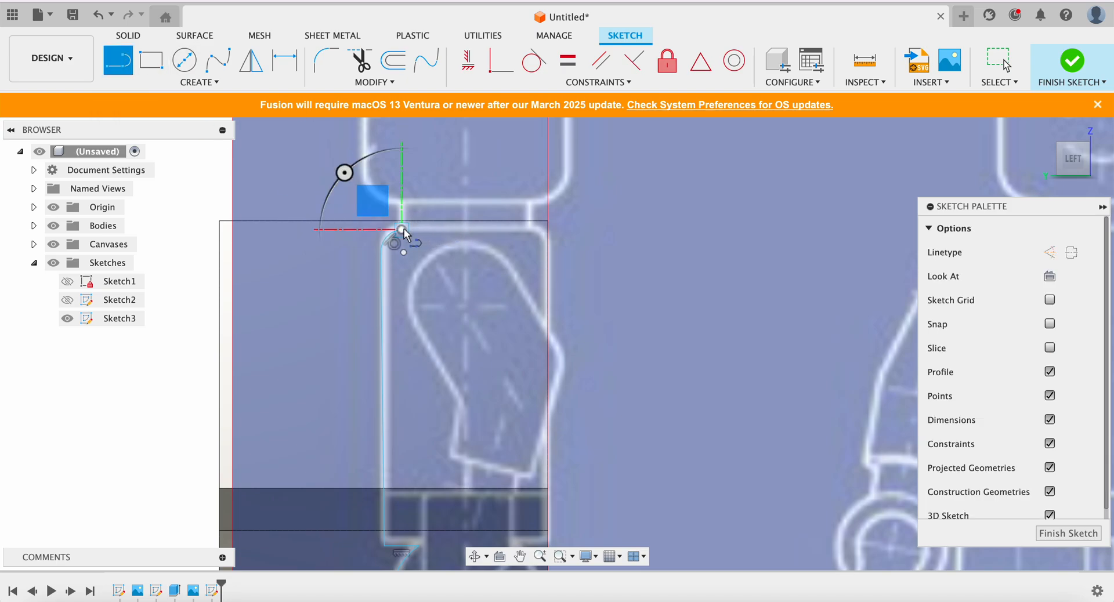
click(571, 230)
key(Escape)
scroll(522, 310, down, 6)
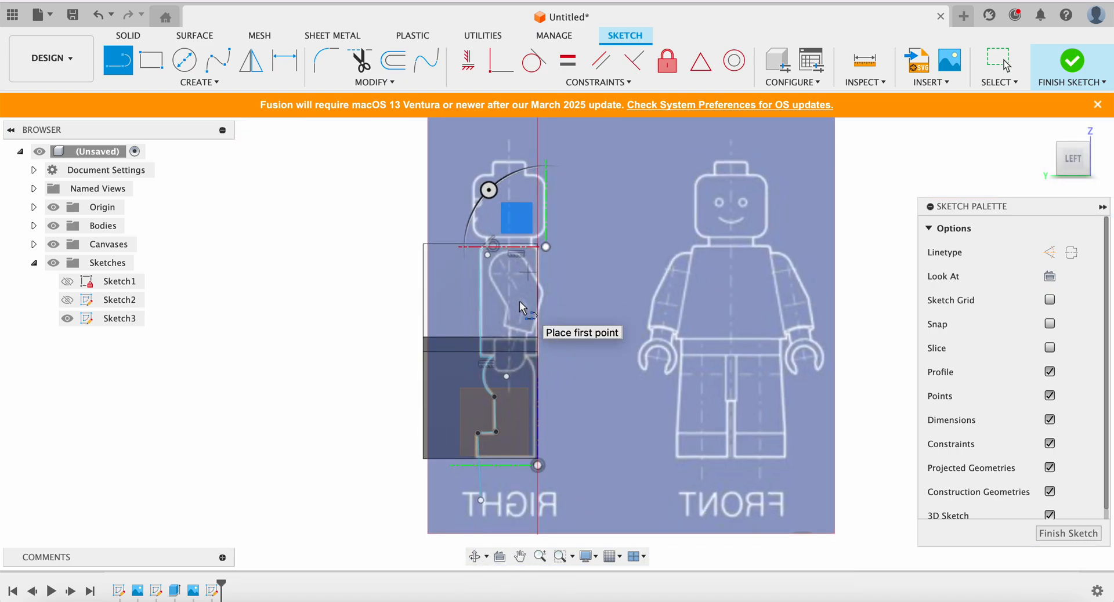
click(54, 227)
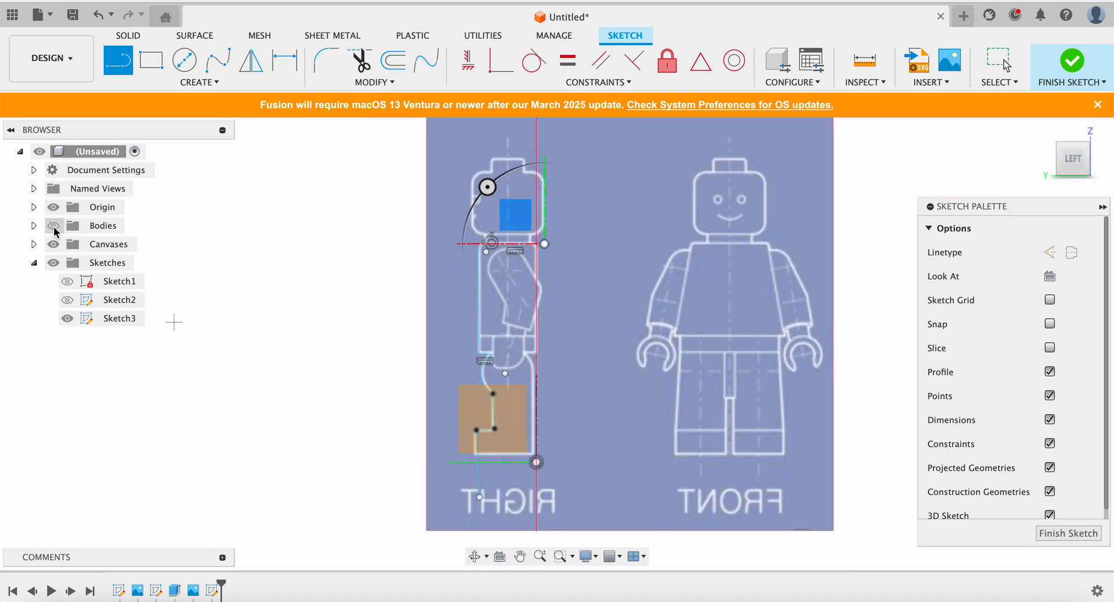
Hide the canvases and close the side profile with four lines running in front of the figure, from the leg line's lower end to the torso-top line's end
click(54, 244)
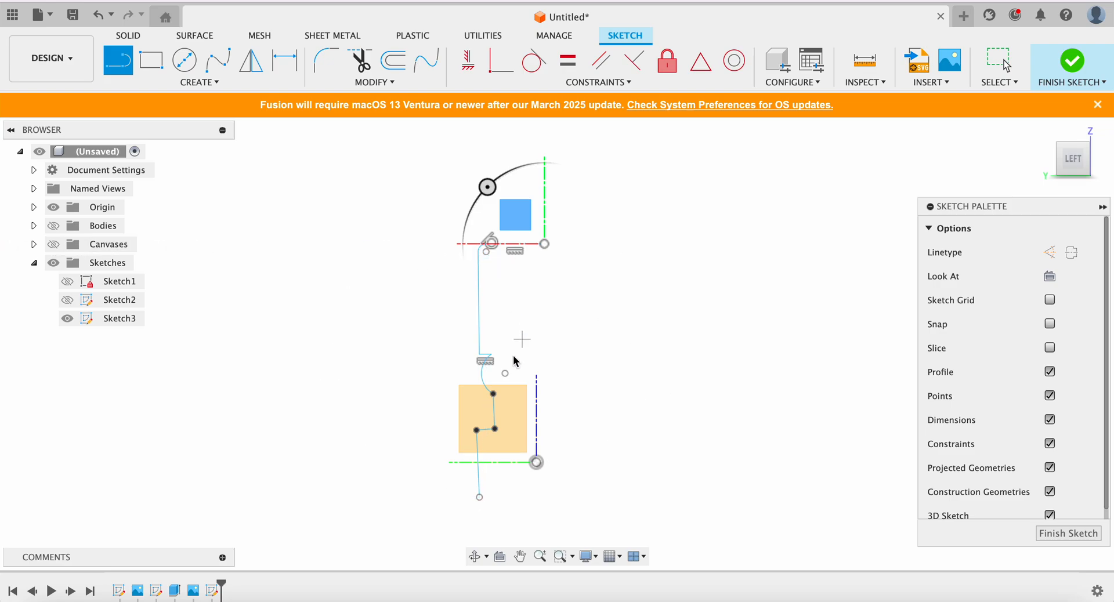
click(479, 498)
click(354, 497)
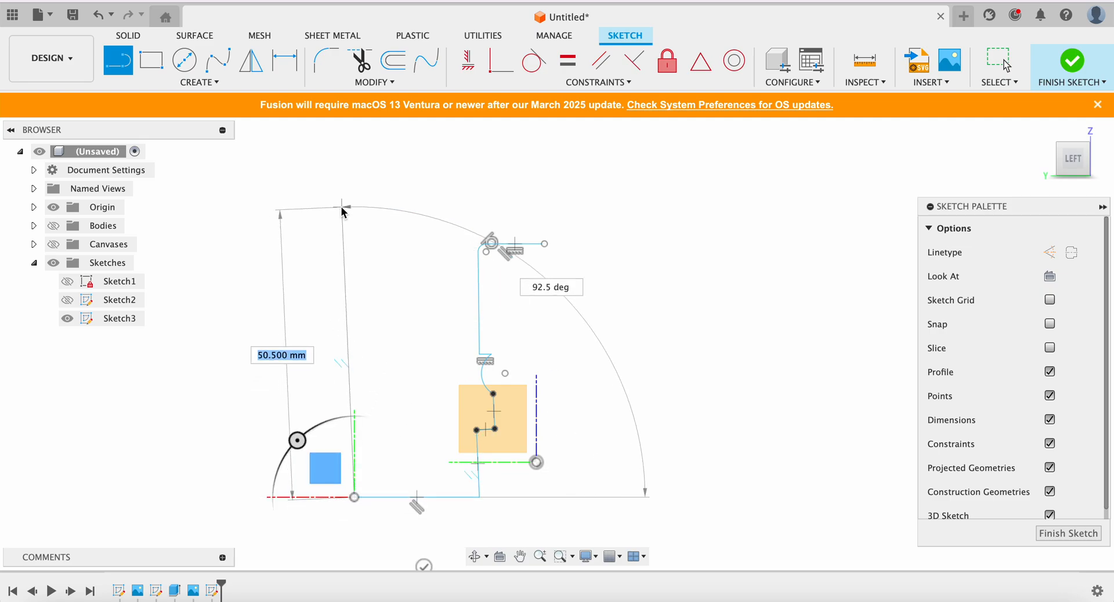
click(348, 174)
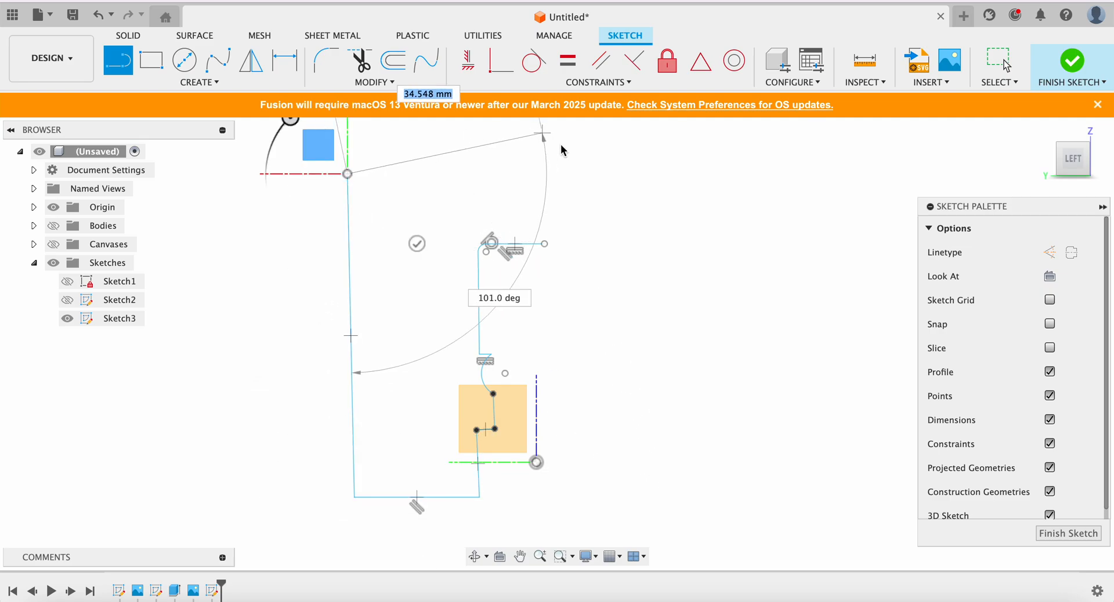
click(547, 174)
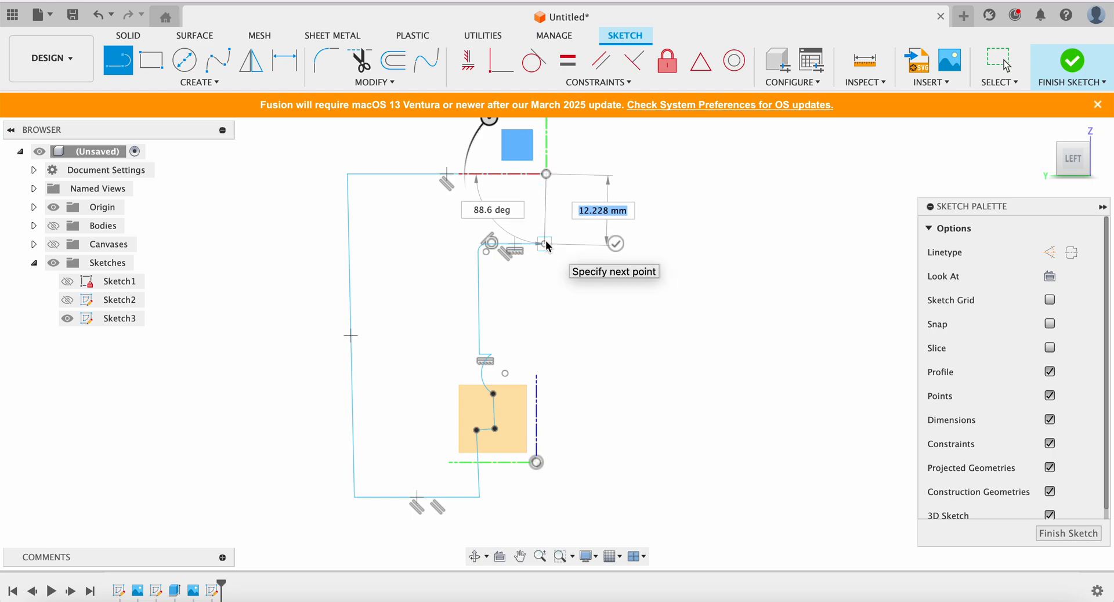
click(546, 242)
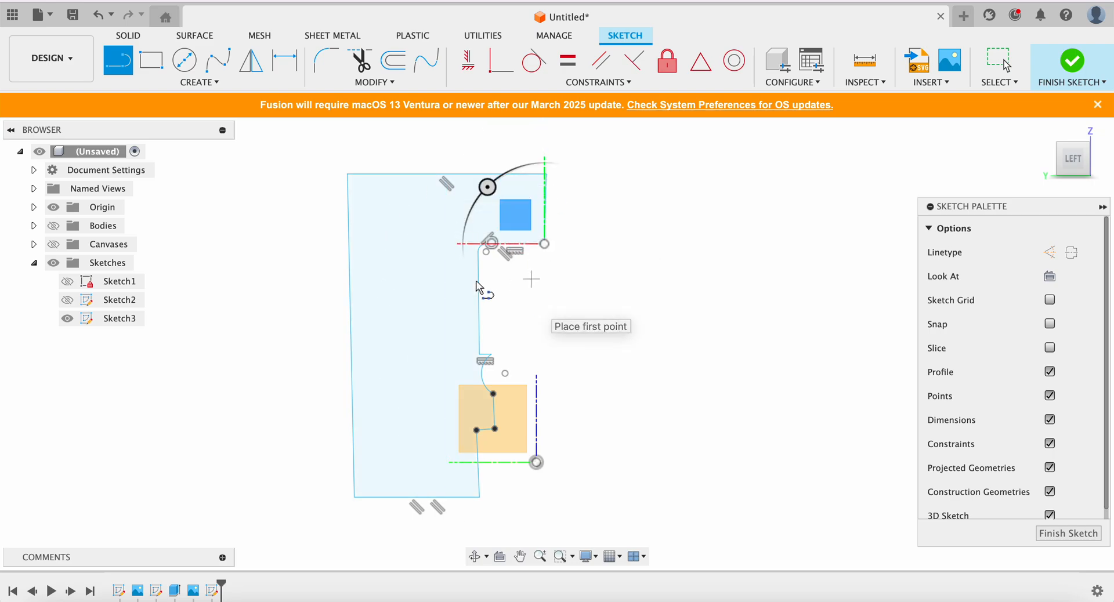
Finish the side-profile sketch and show the bodies and canvases
click(53, 244)
click(53, 226)
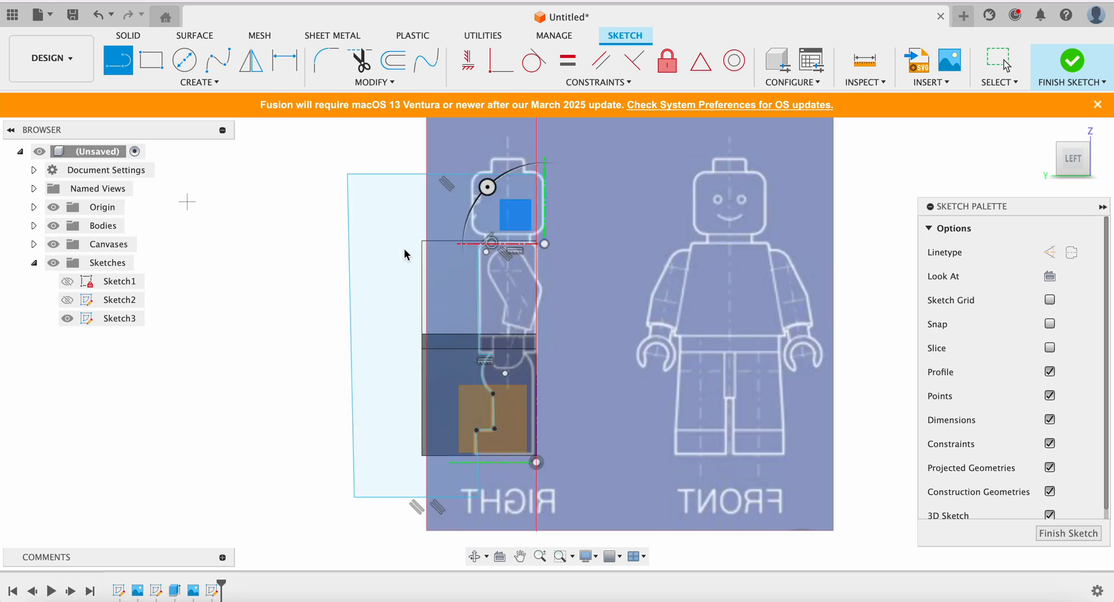
click(539, 354)
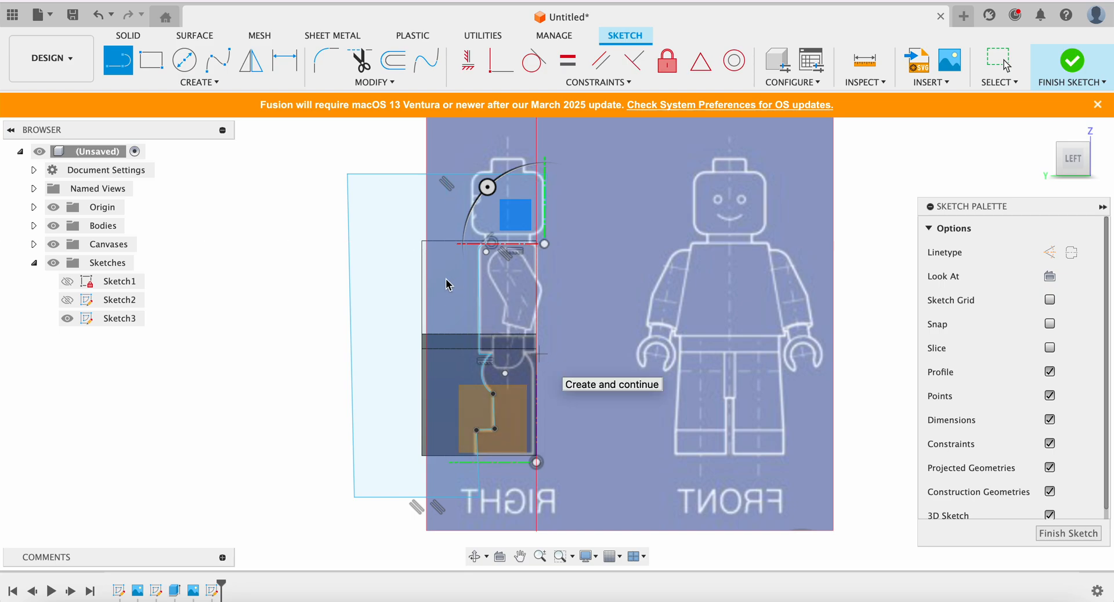
click(1076, 64)
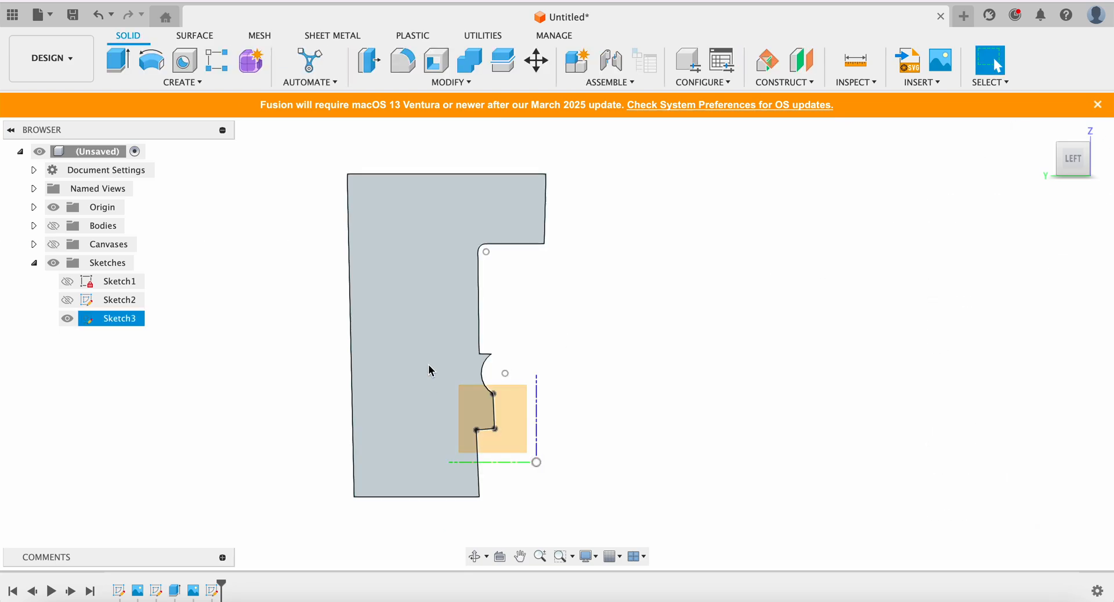
click(54, 227)
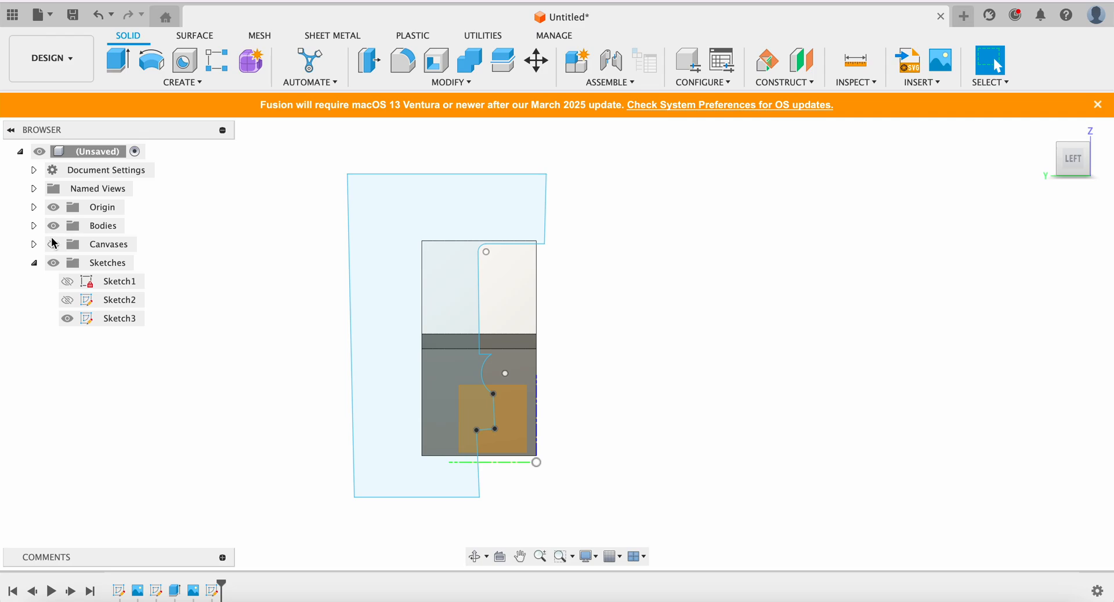
click(53, 244)
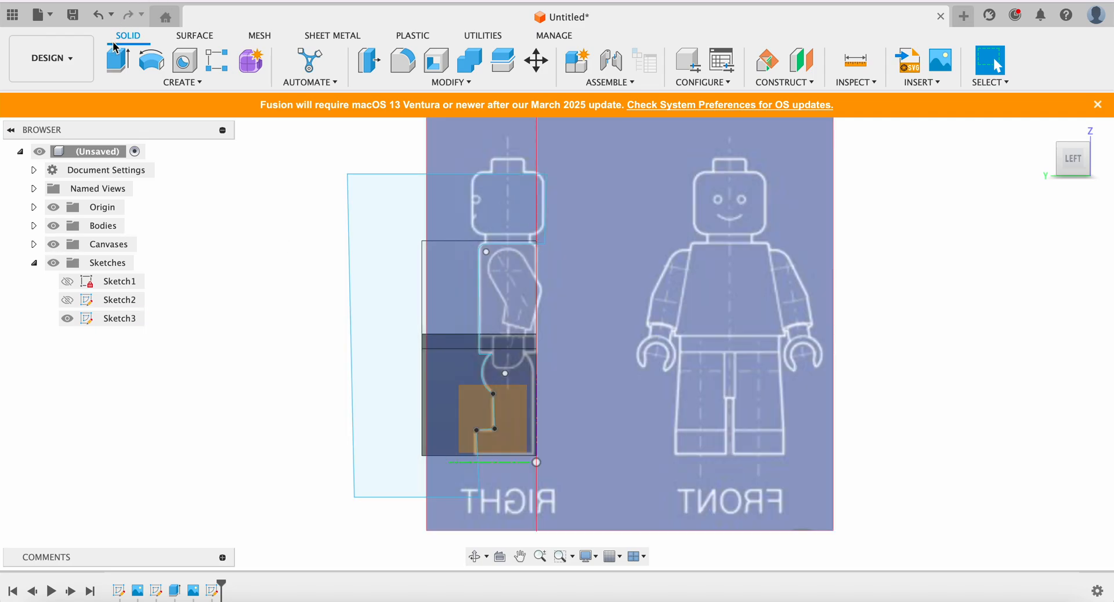
Extrude the closed side profile 45 mm across the full width of the body as a cut
click(116, 51)
click(465, 275)
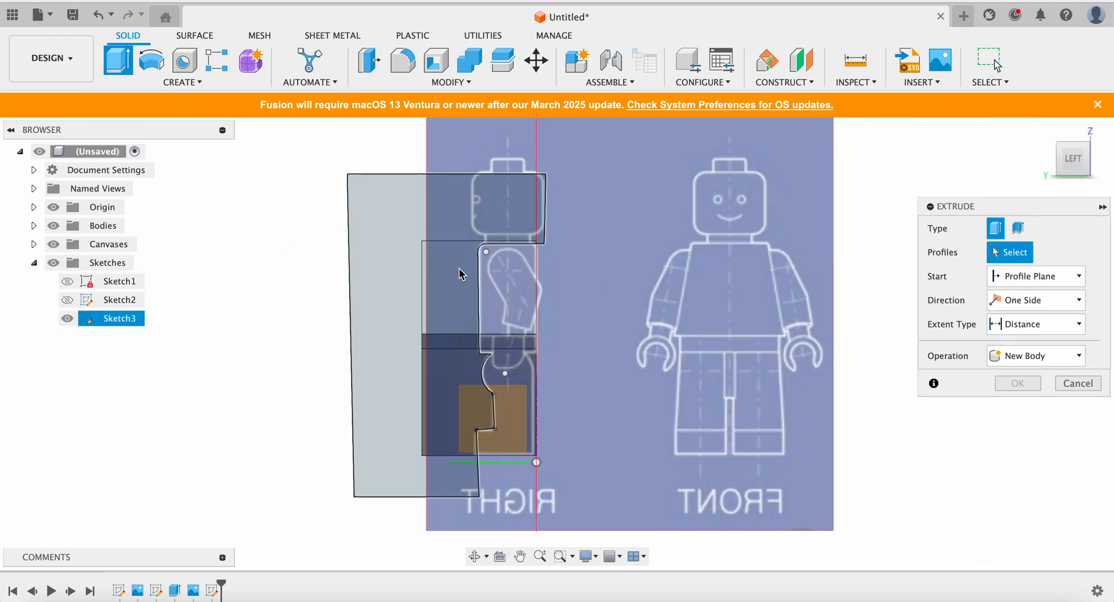
click(397, 279)
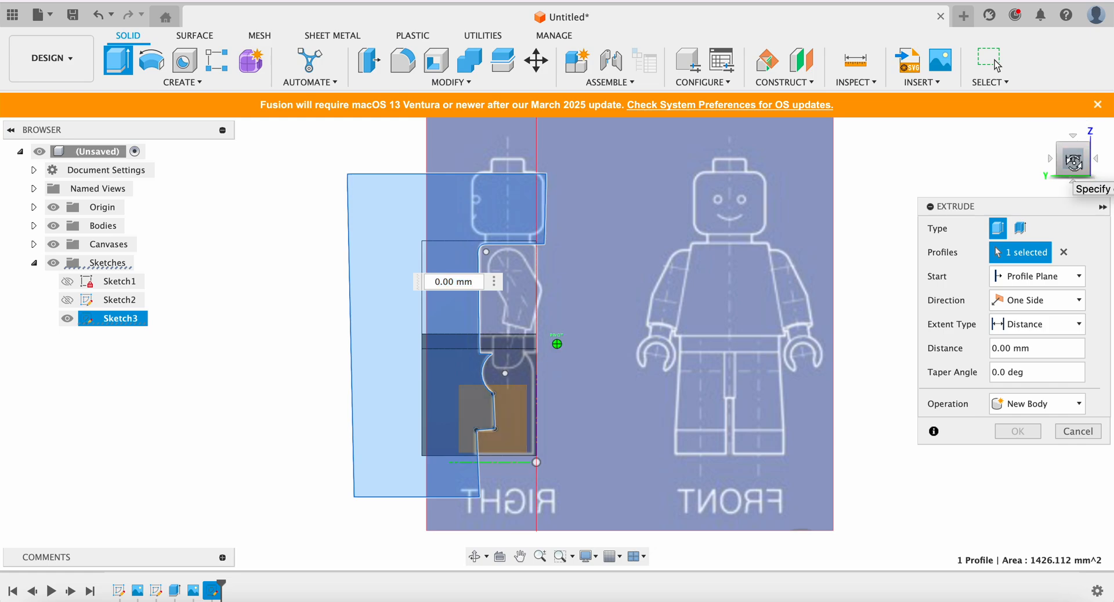
click(1082, 165)
drag(1079, 158, 1076, 163)
drag(563, 258, 820, 246)
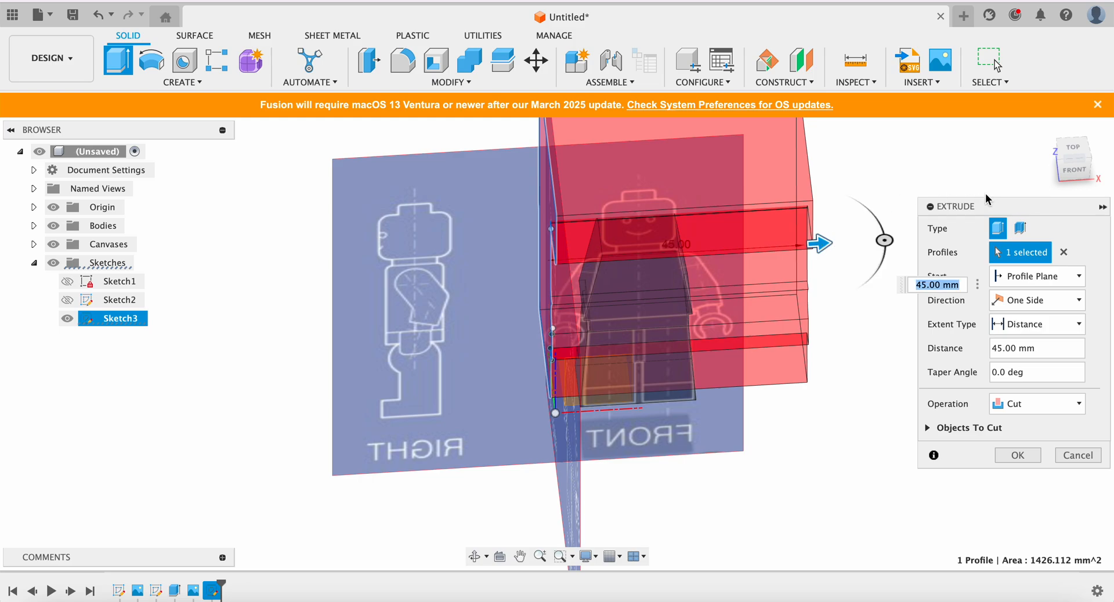
drag(1072, 173, 1019, 162)
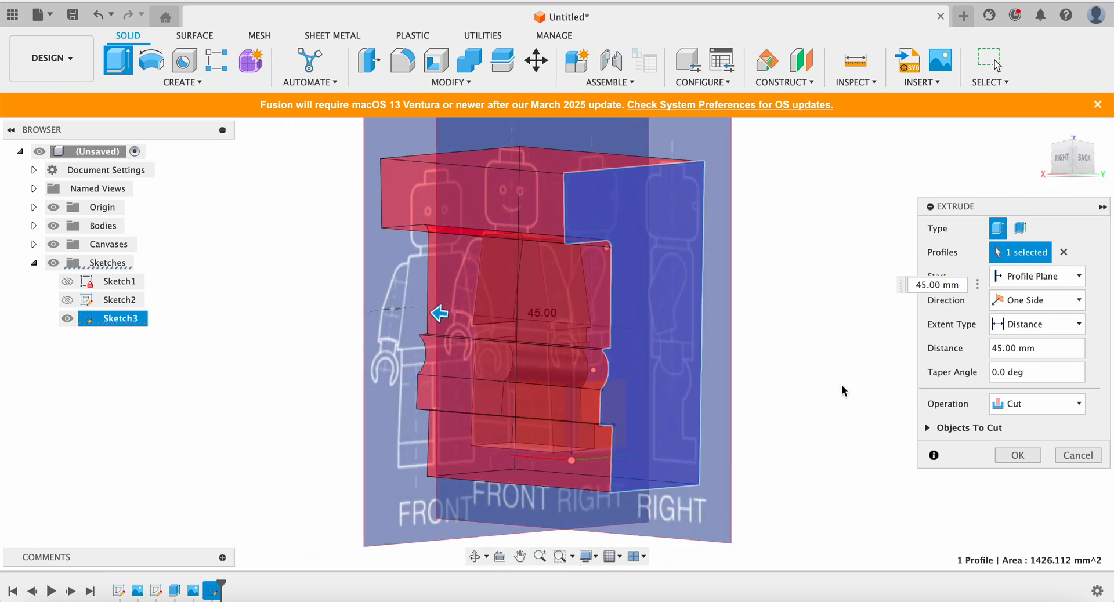
click(1017, 456)
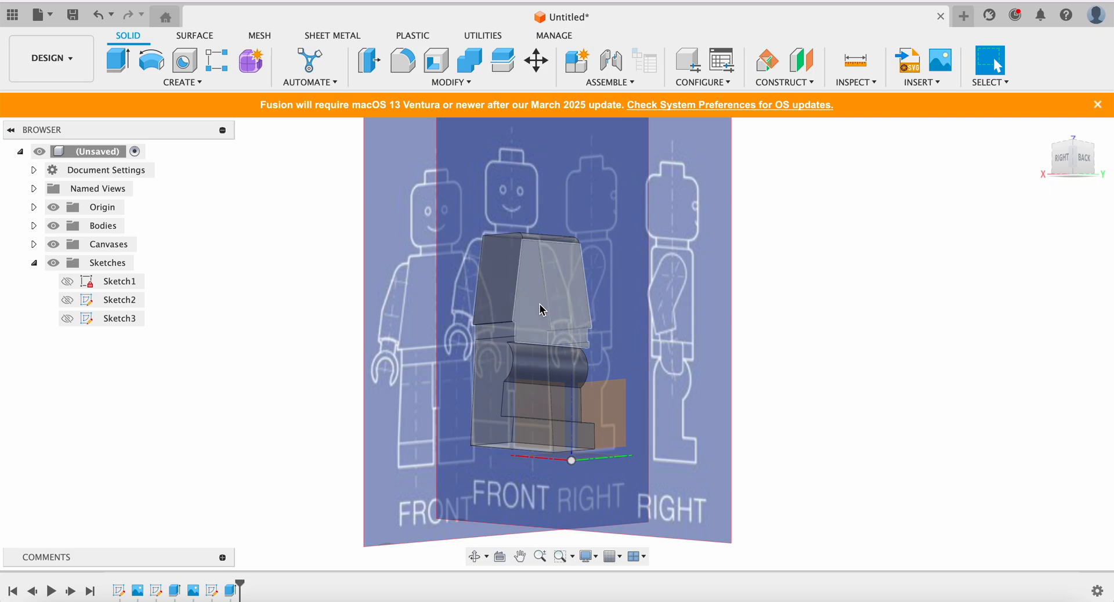
Sketch a narrow rectangle on the XZ plane over the gap between the legs, starting at the feet's bottom edge, and finish the sketch
click(52, 246)
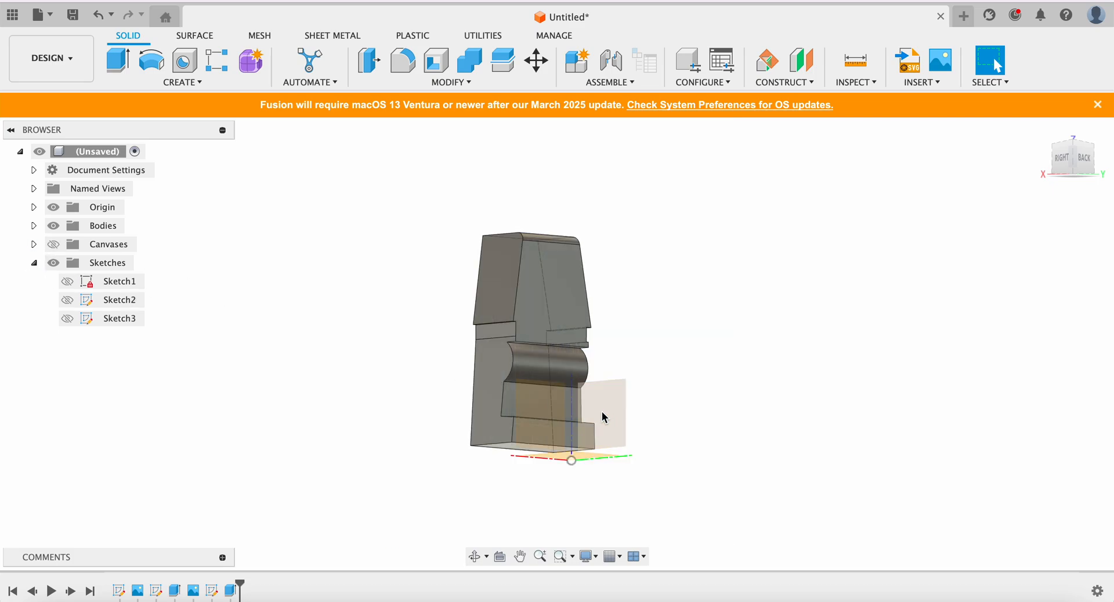
click(1070, 167)
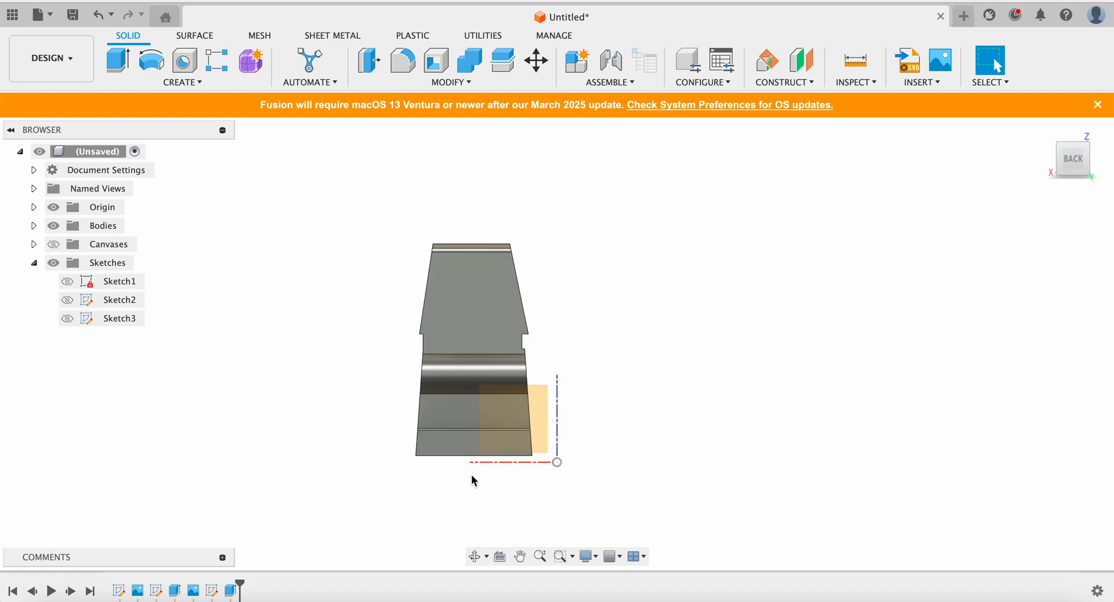
click(54, 245)
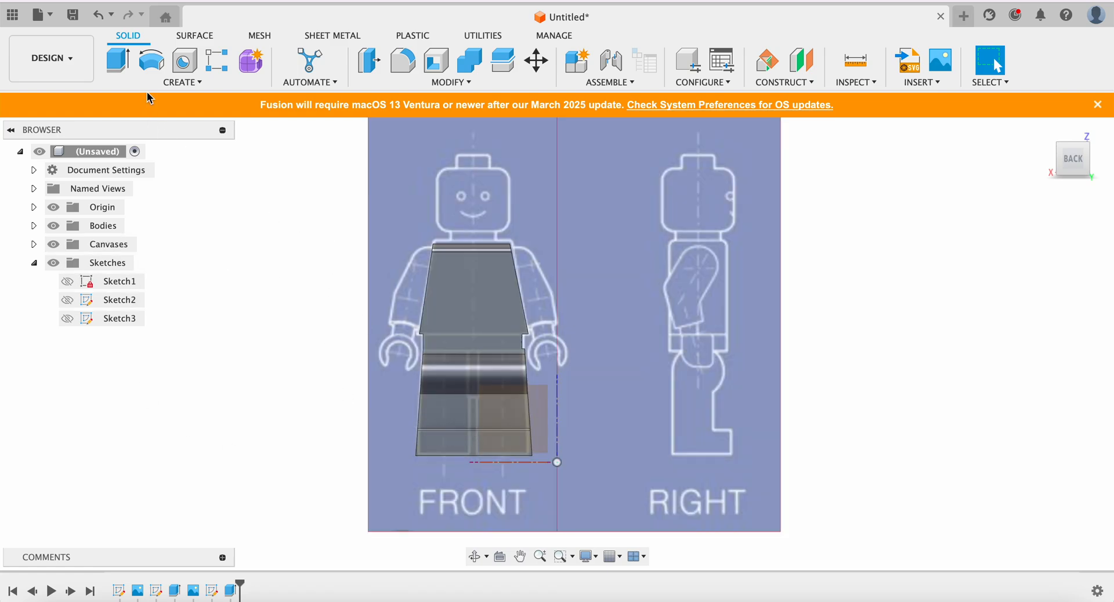
click(174, 82)
click(150, 119)
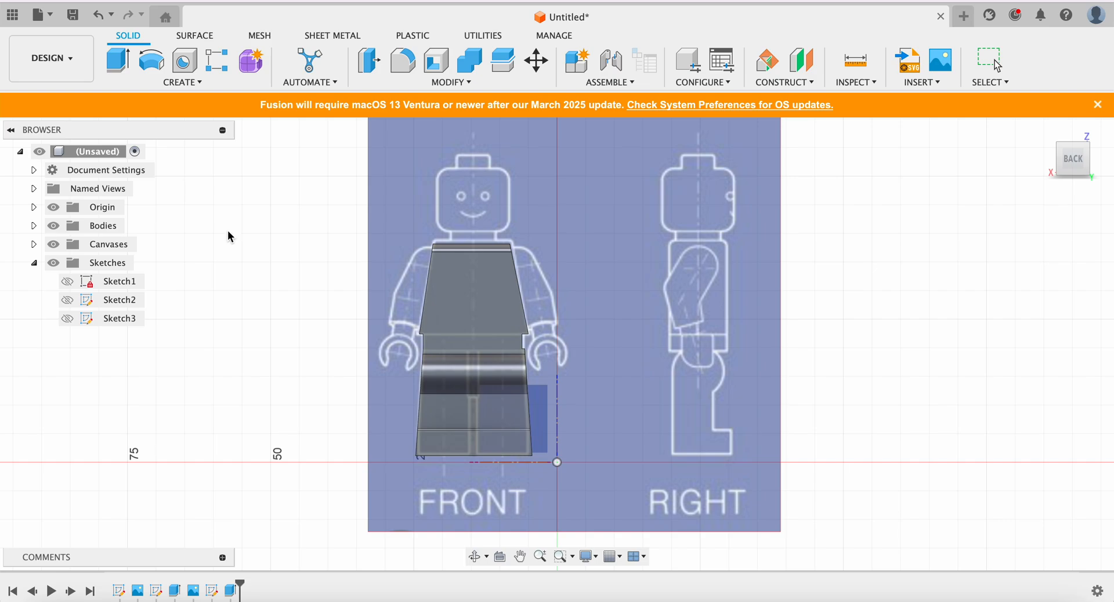
click(546, 413)
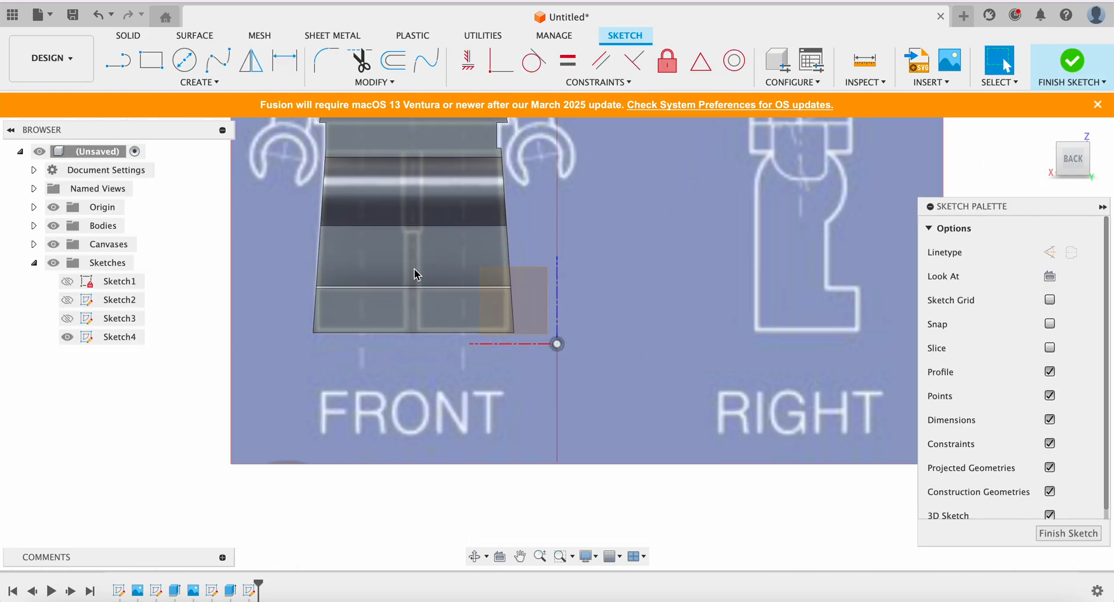
key(r)
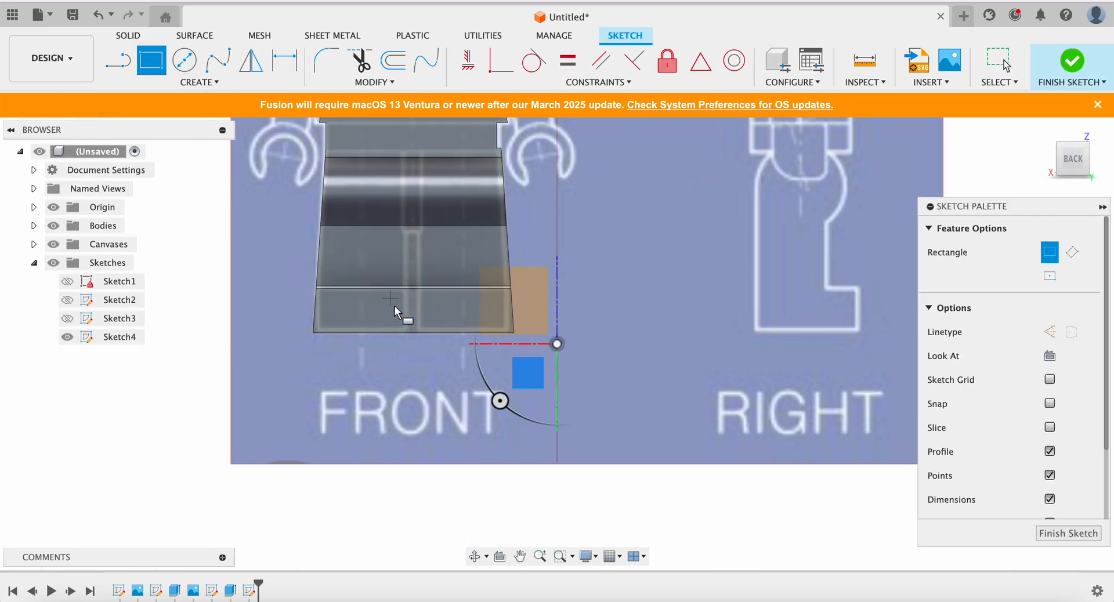
click(405, 333)
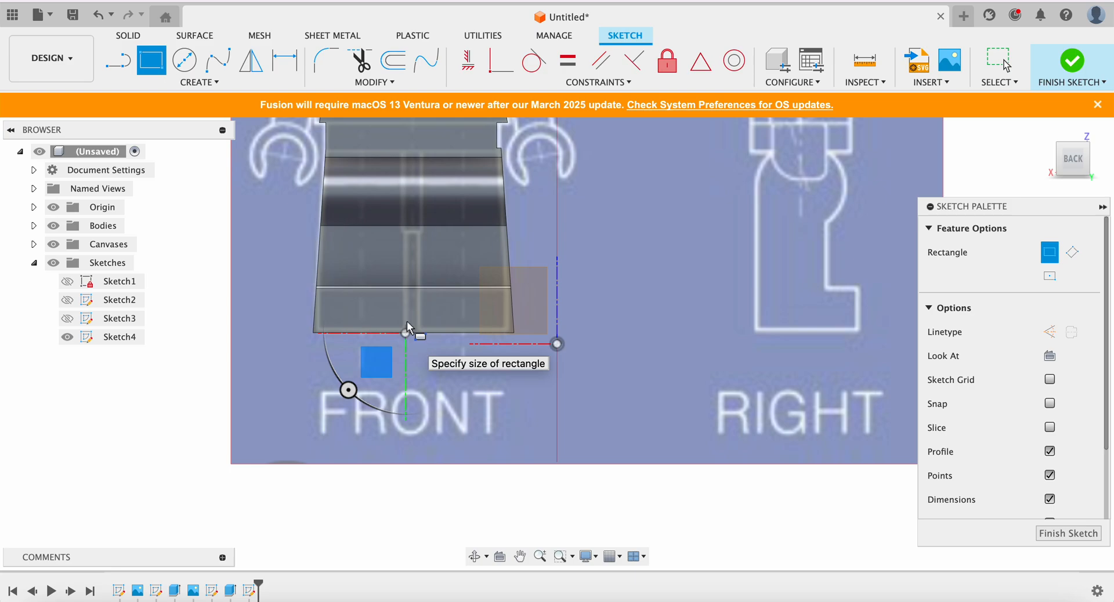
click(419, 231)
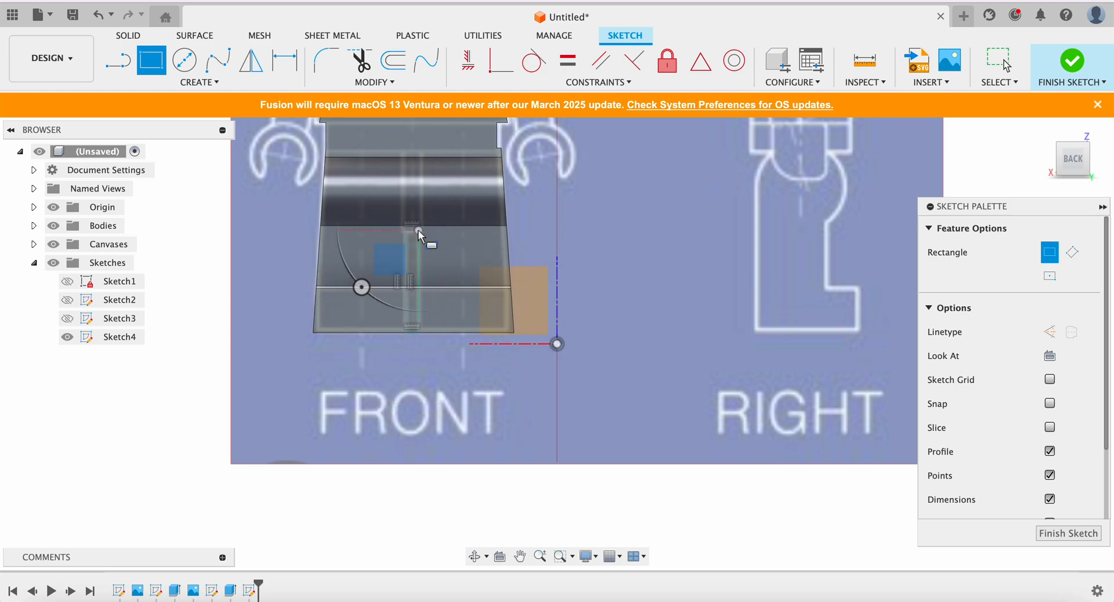
click(1042, 77)
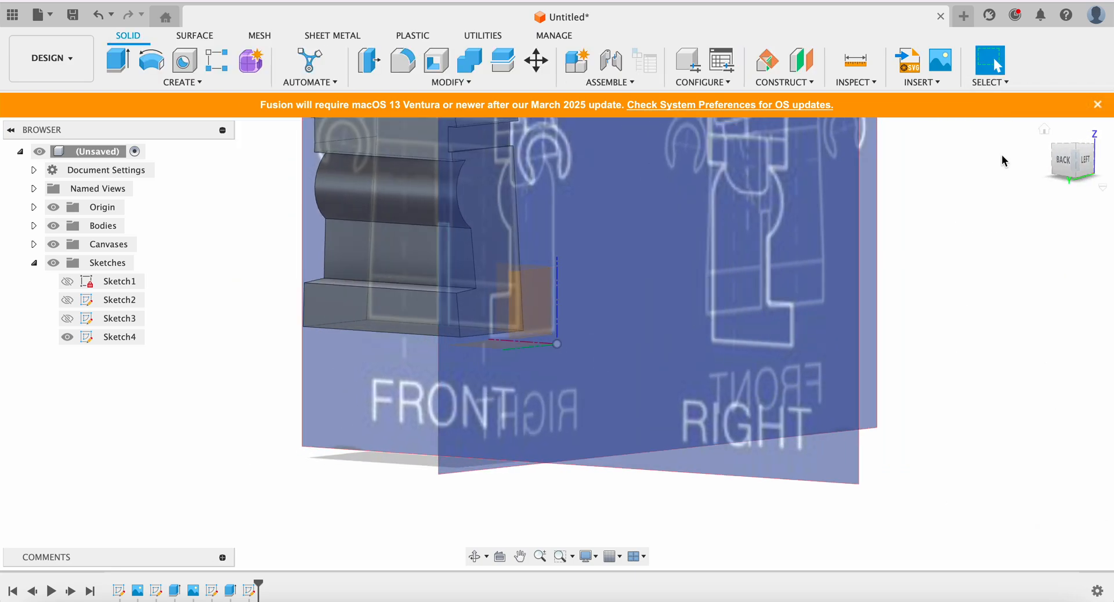
Extrude the leg-gap rectangle 13 mm through the legs as a cut
click(118, 60)
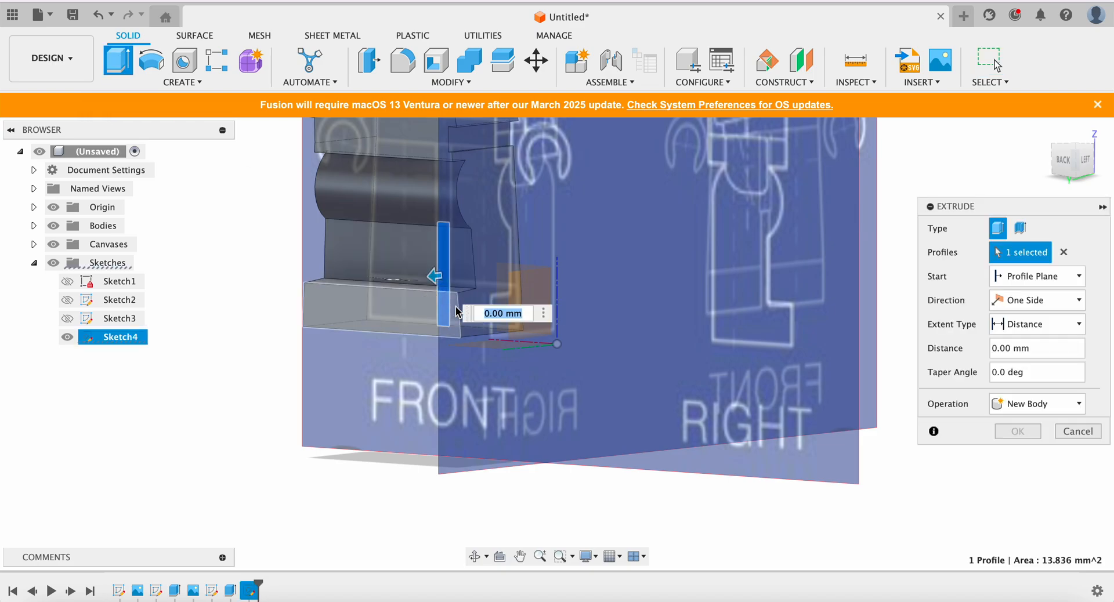
drag(434, 277, 349, 277)
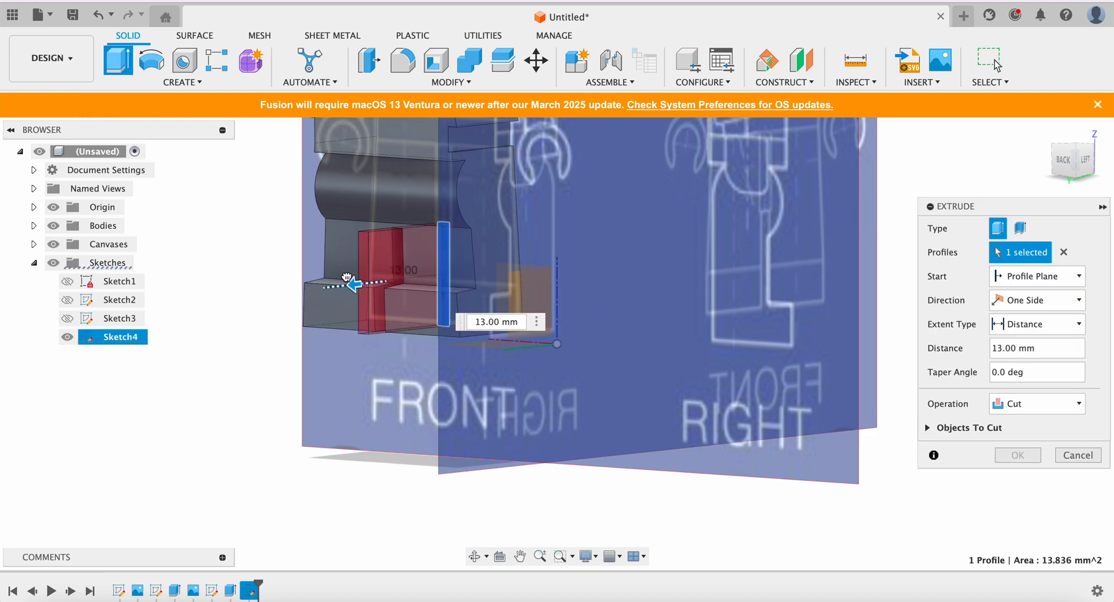
click(1018, 454)
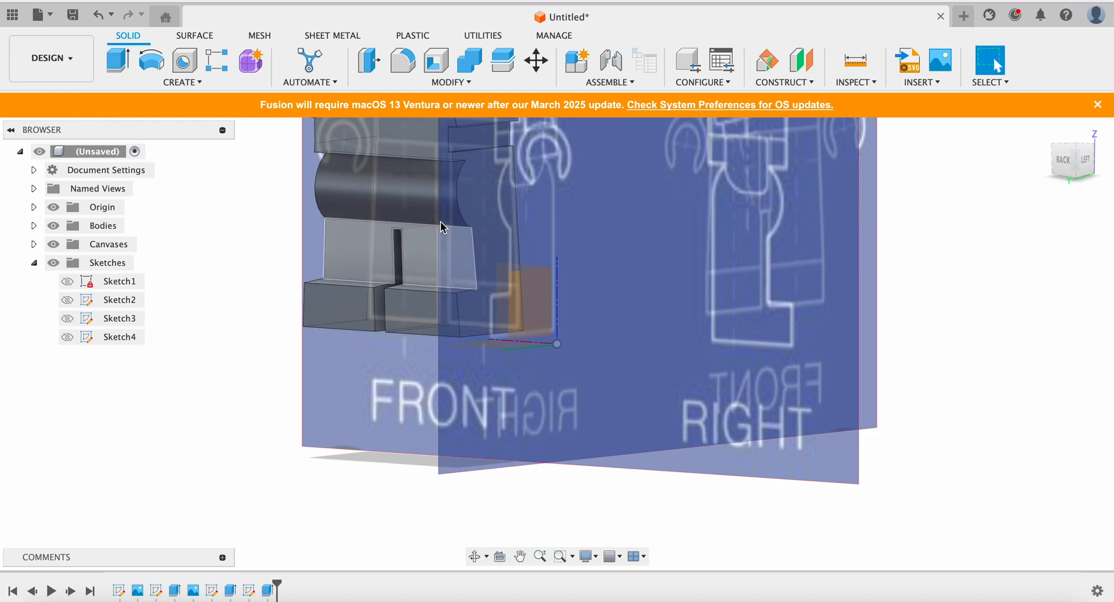
Create a new sketch on the XZ plane, facing the front-view drawing
click(1055, 169)
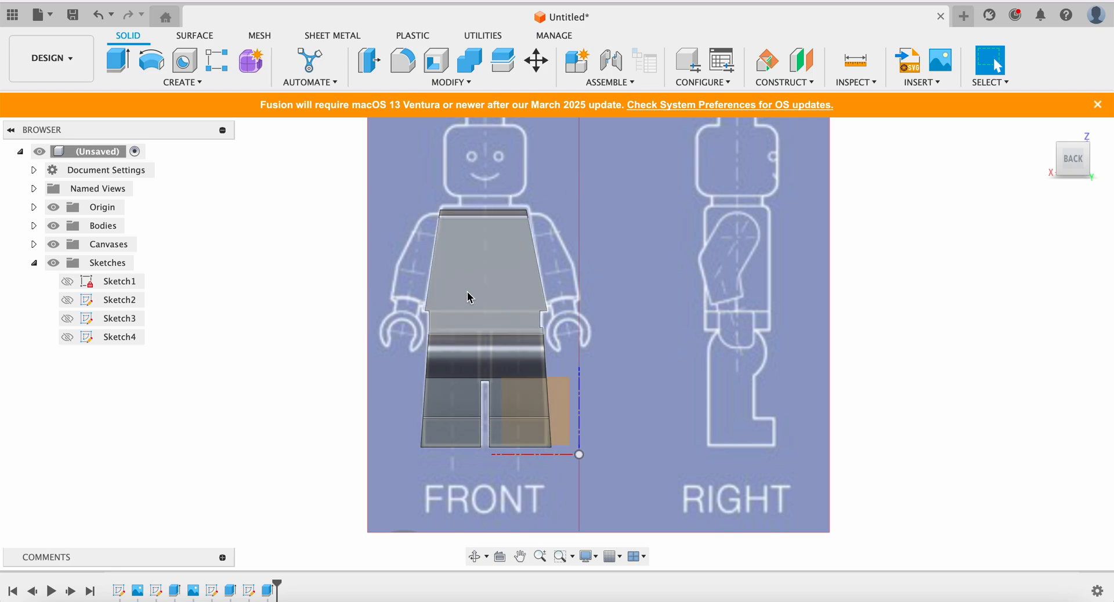
click(1085, 159)
drag(1083, 159, 1094, 163)
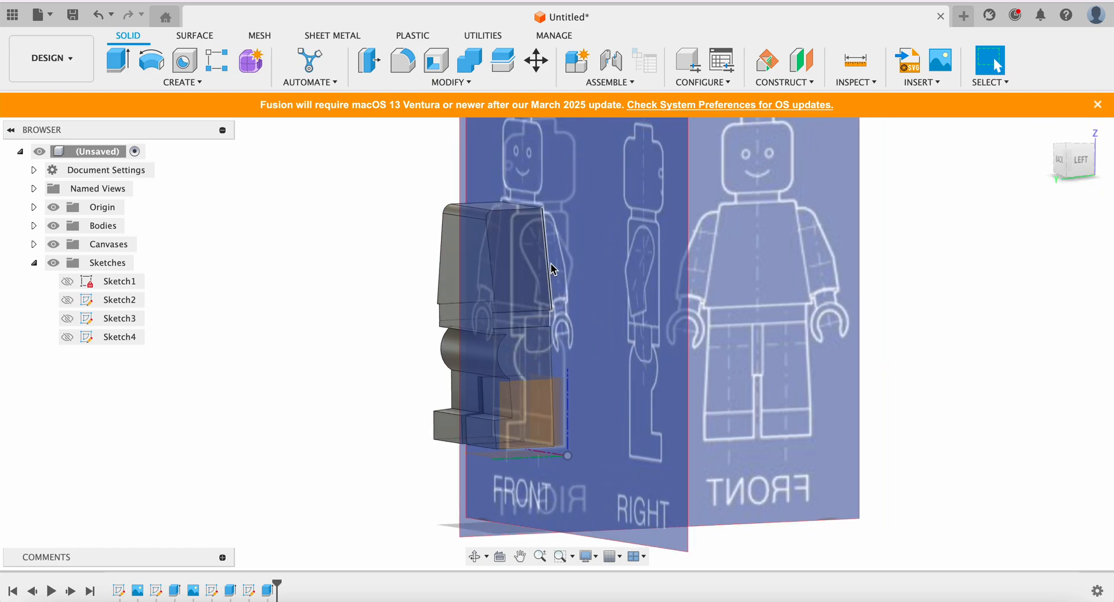
drag(1083, 167, 1061, 165)
click(1056, 167)
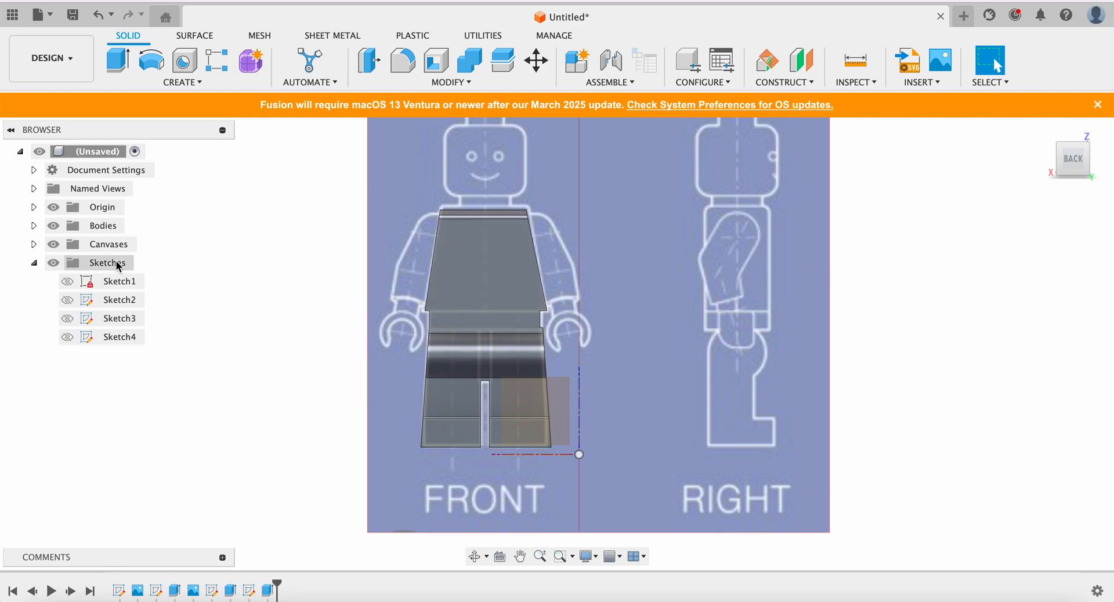
click(64, 228)
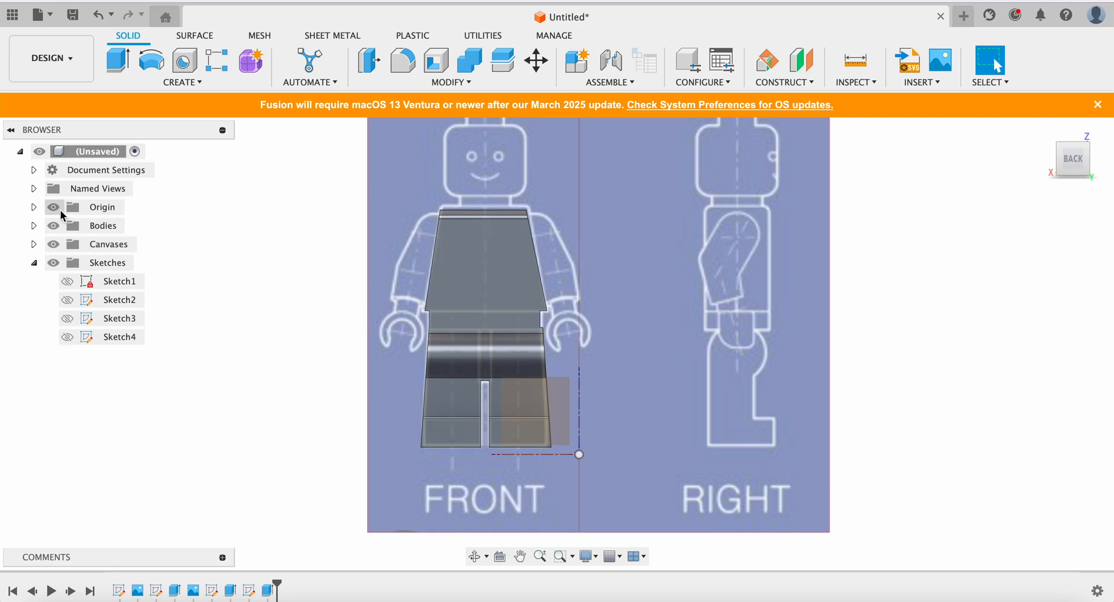
click(562, 404)
click(195, 85)
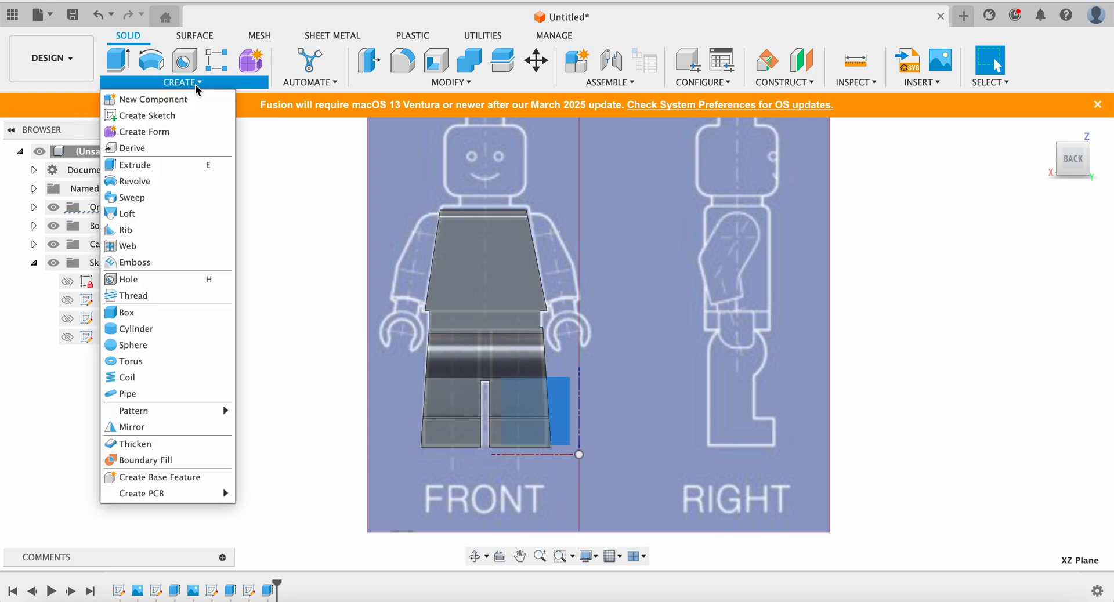
click(147, 115)
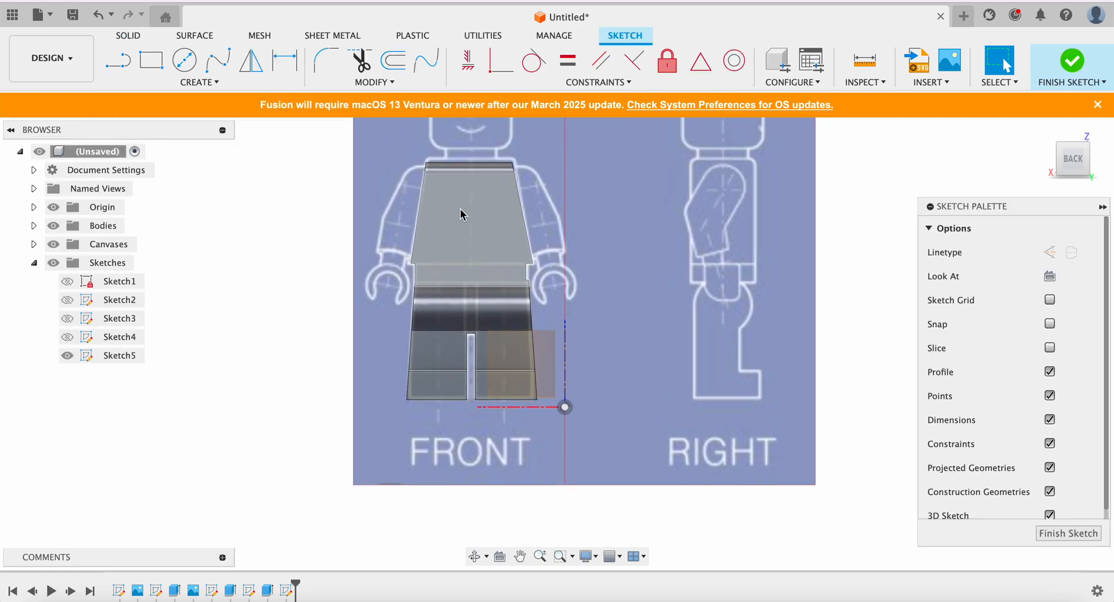
Sketch a fit point spline along the left arm's outer edge, from the shoulder at the torso down to the sleeve's outer corner
click(218, 59)
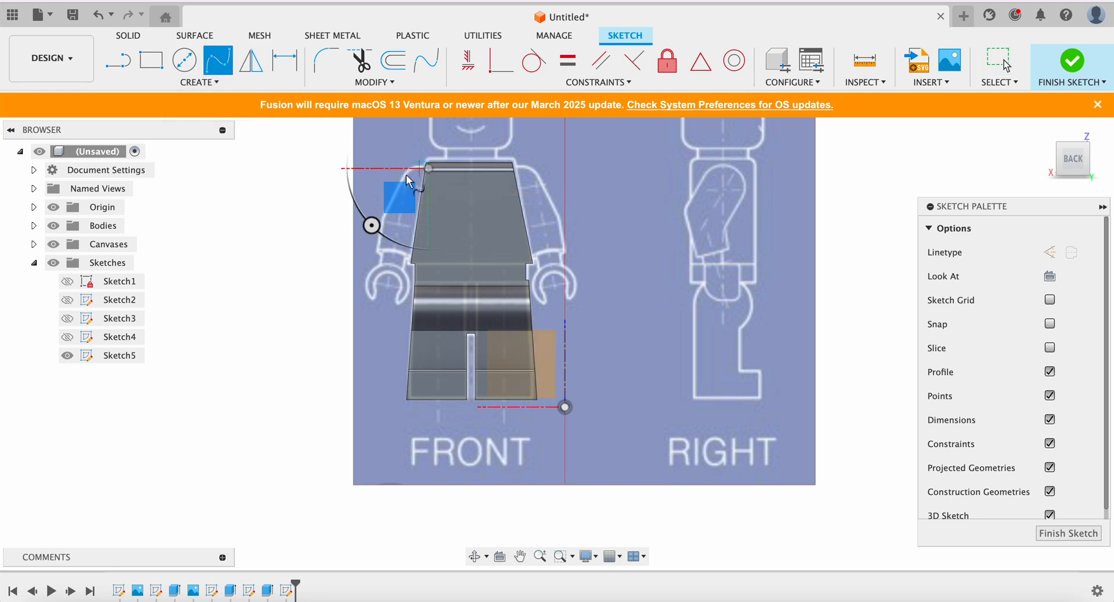
scroll(405, 175, up, 5)
scroll(405, 175, up, 5)
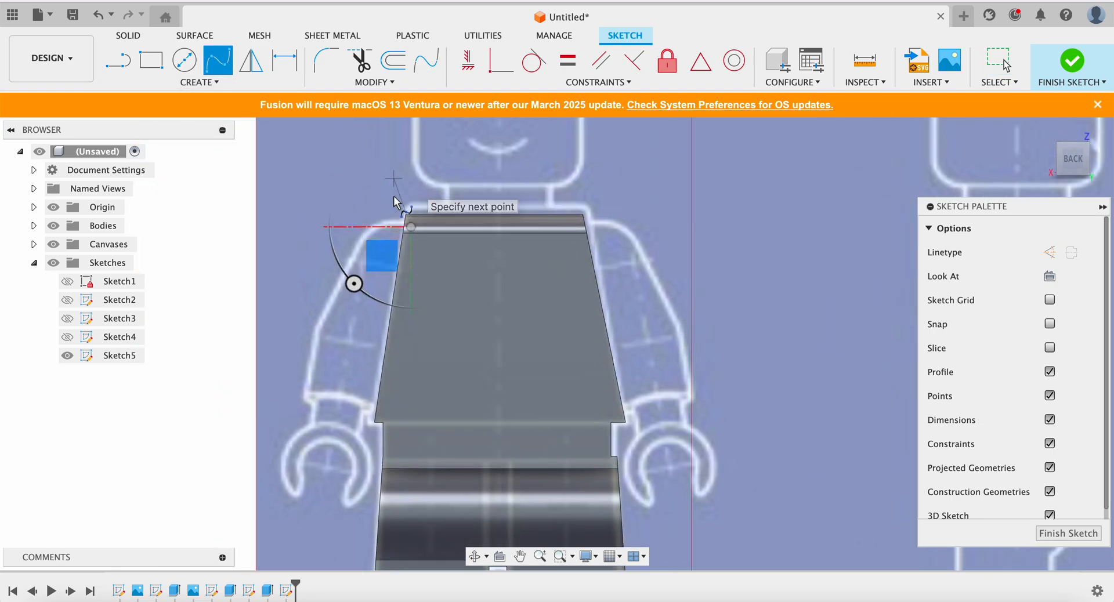
click(366, 233)
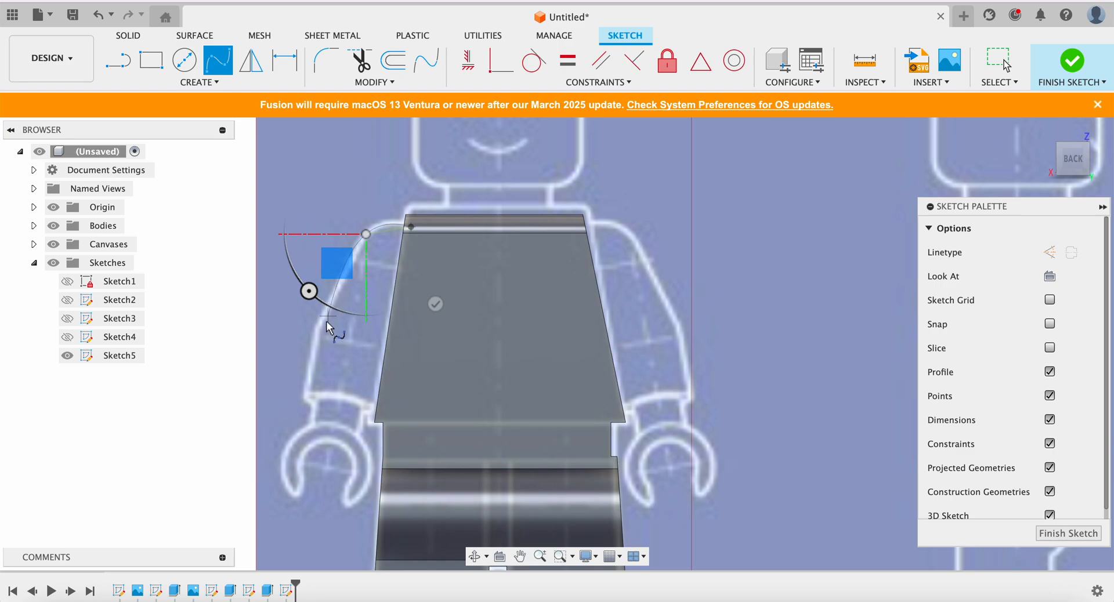
click(318, 339)
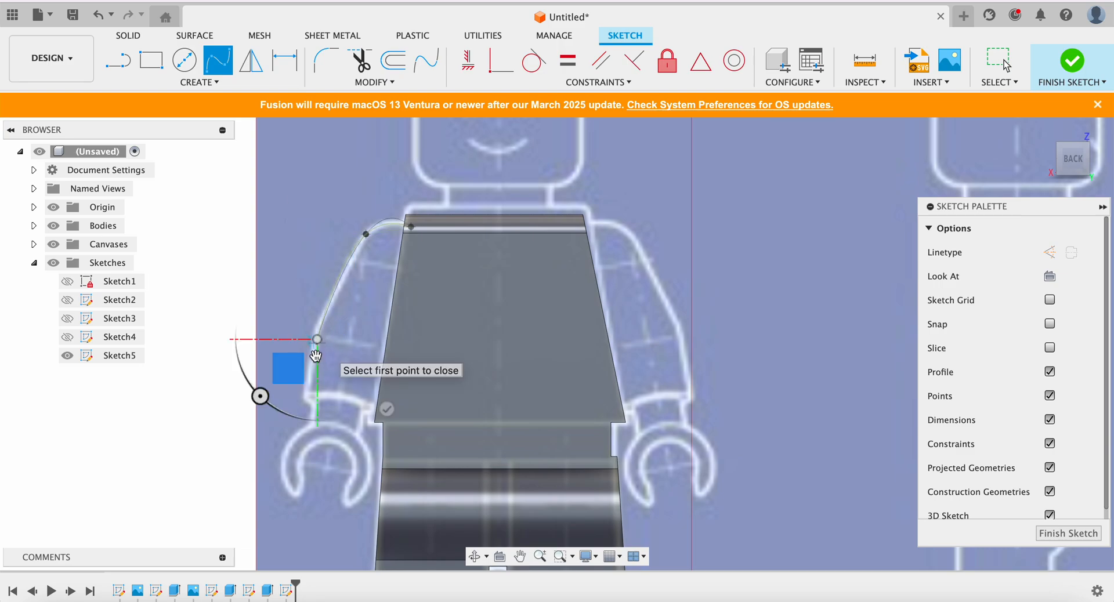
click(307, 395)
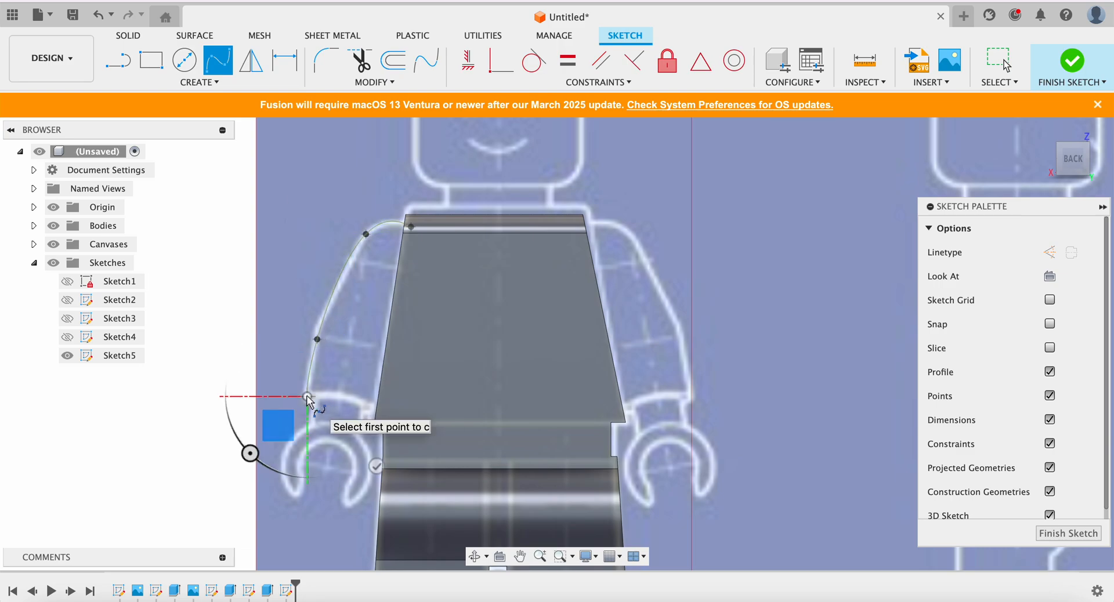
click(376, 466)
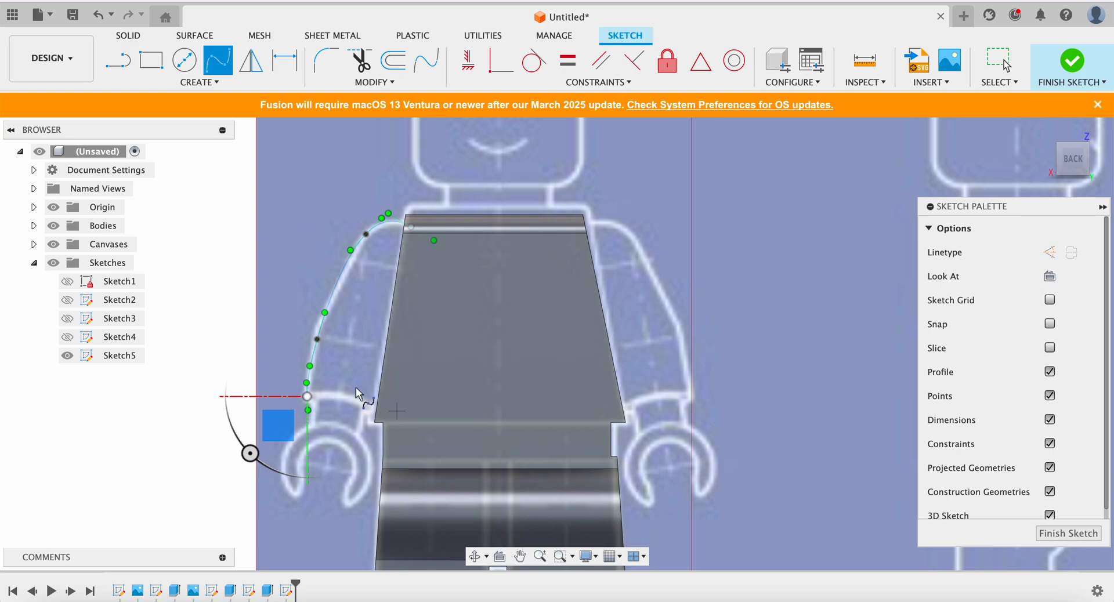
Sketch a three-point arc along the sleeve's lower edge, from the spline's lower end to the torso side
click(176, 81)
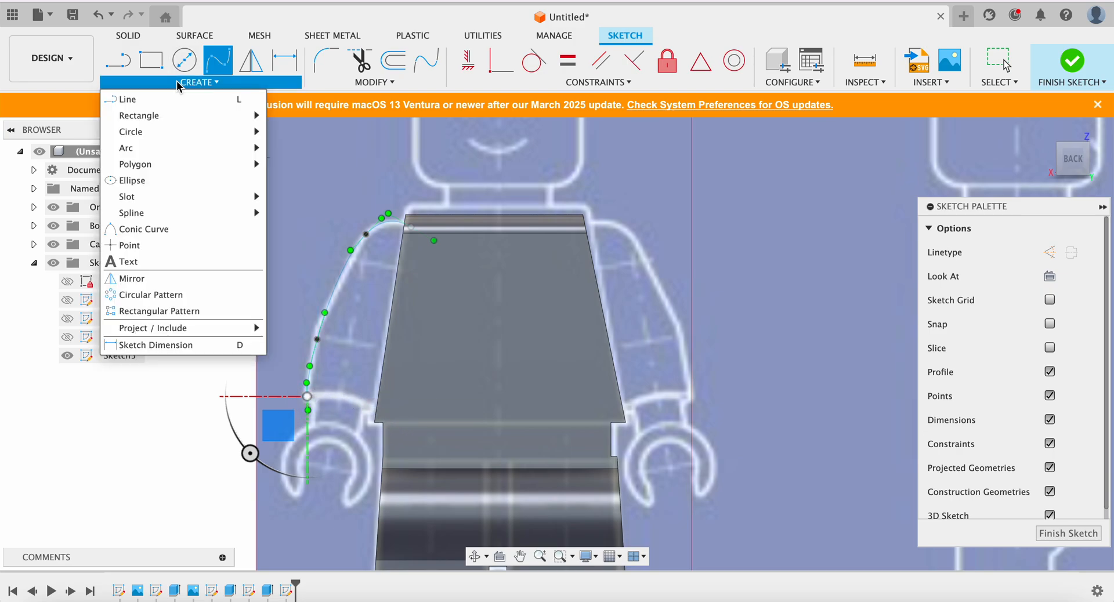
mouse_move(134, 152)
click(305, 147)
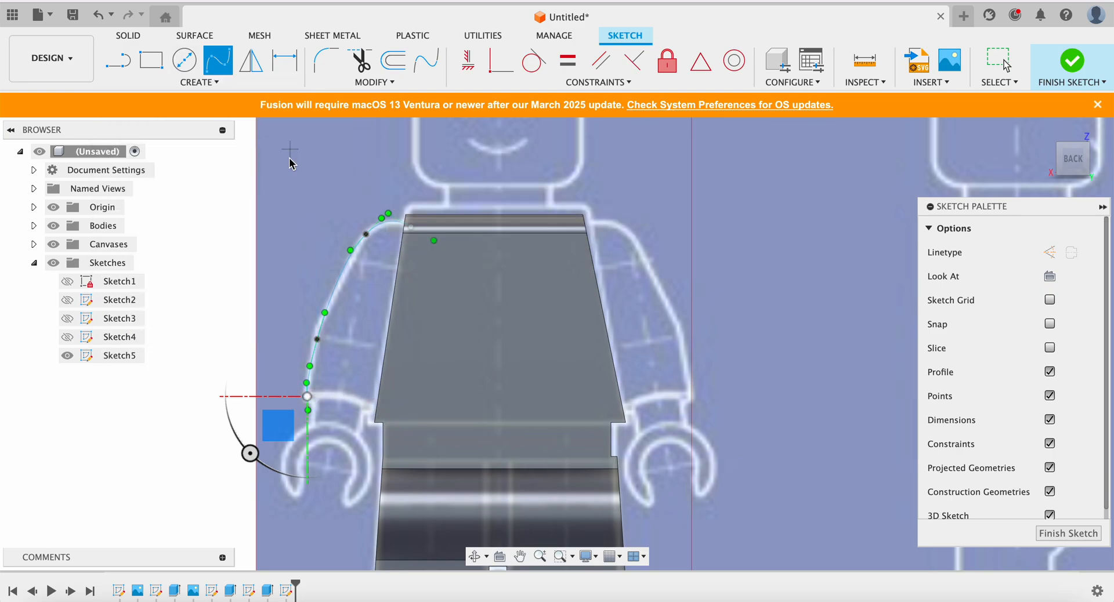
click(308, 410)
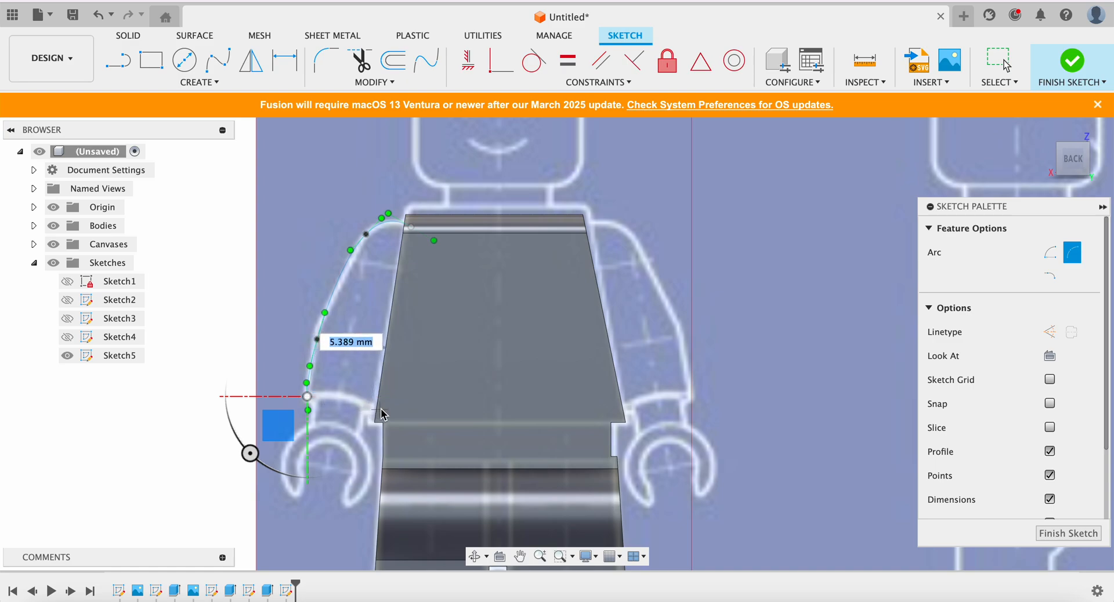
click(353, 396)
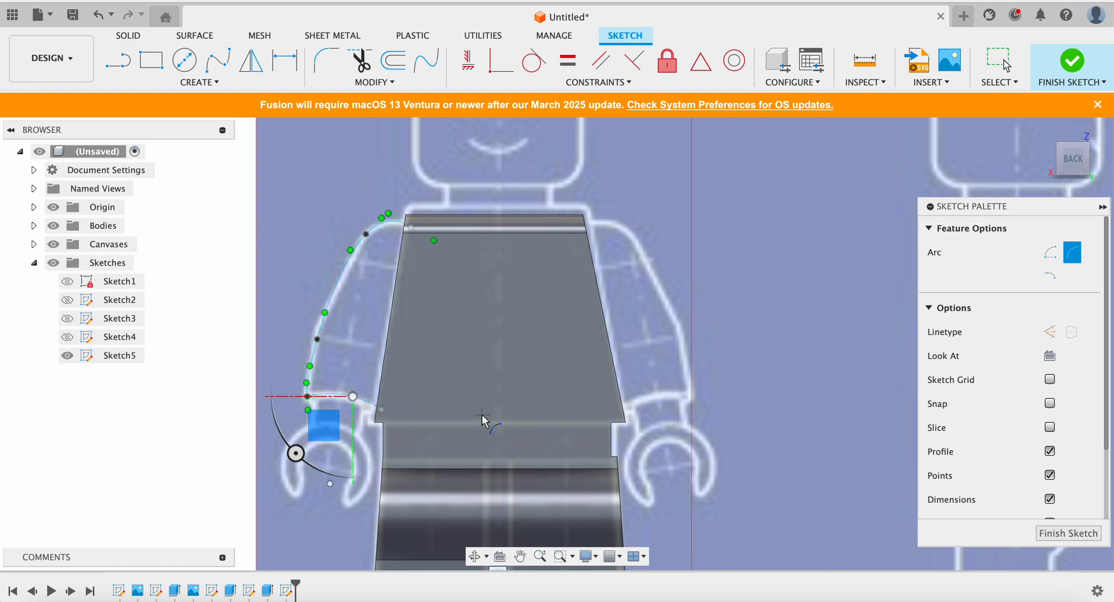
click(381, 410)
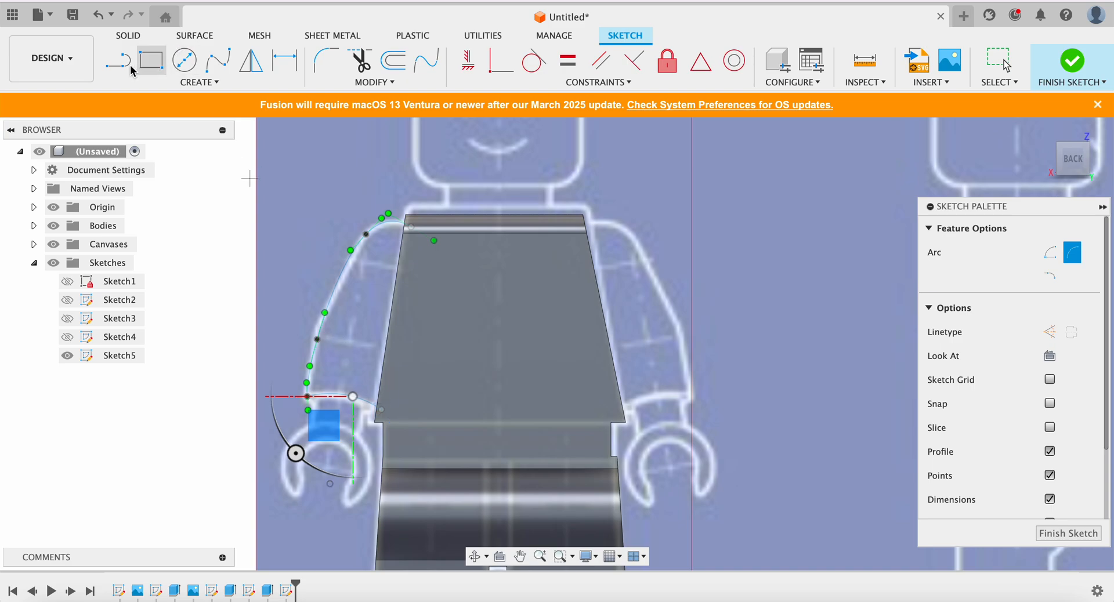
Close the arm outline with a straight line from the spline's shoulder point to the inner end of the sleeve arc
click(118, 59)
click(411, 227)
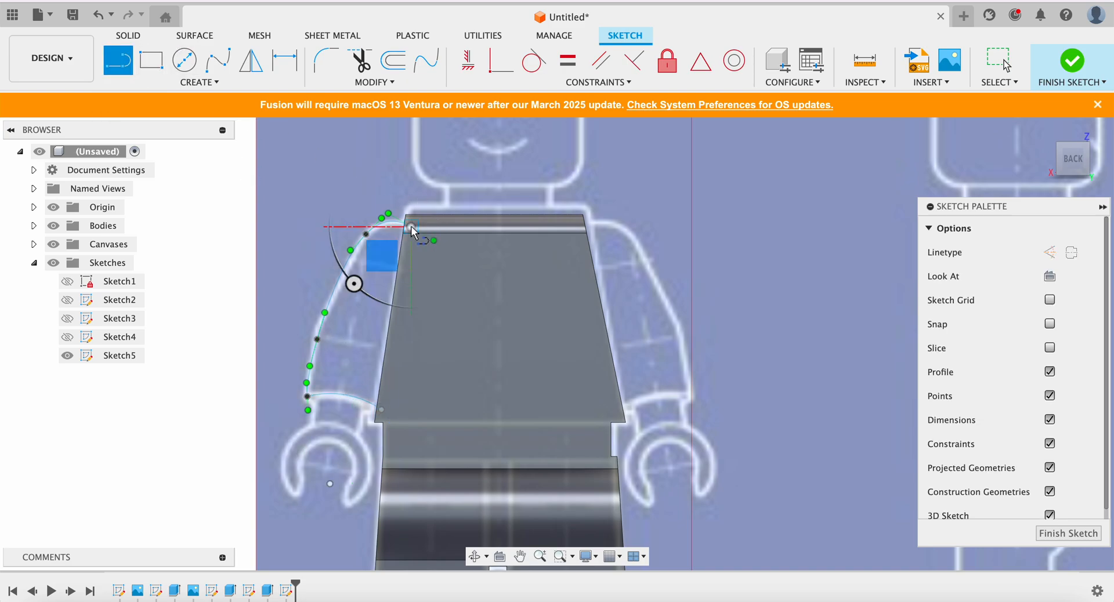
click(383, 410)
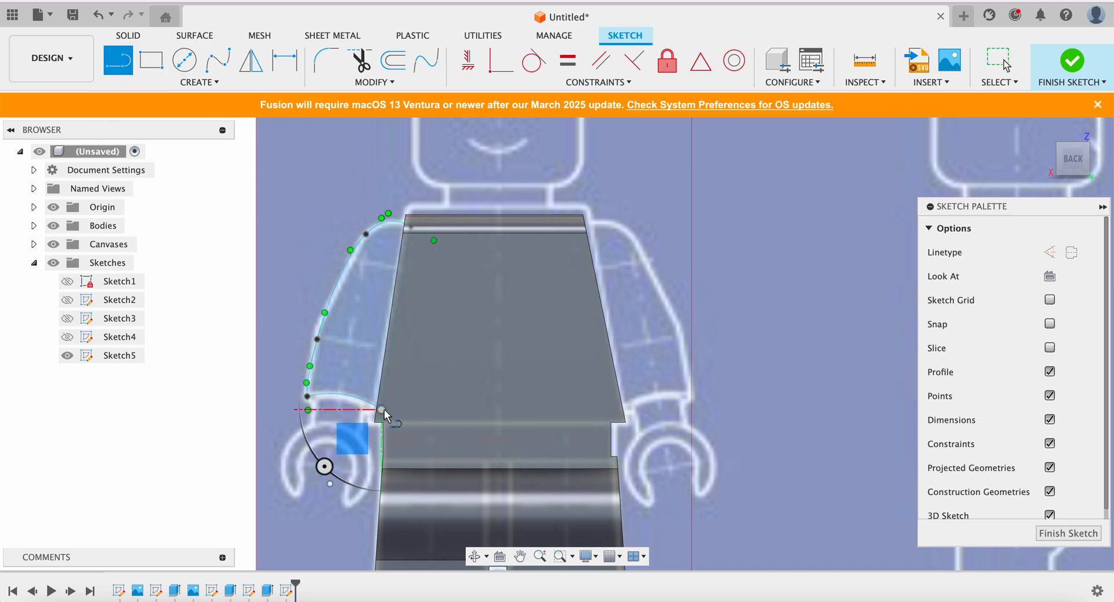
key(Escape)
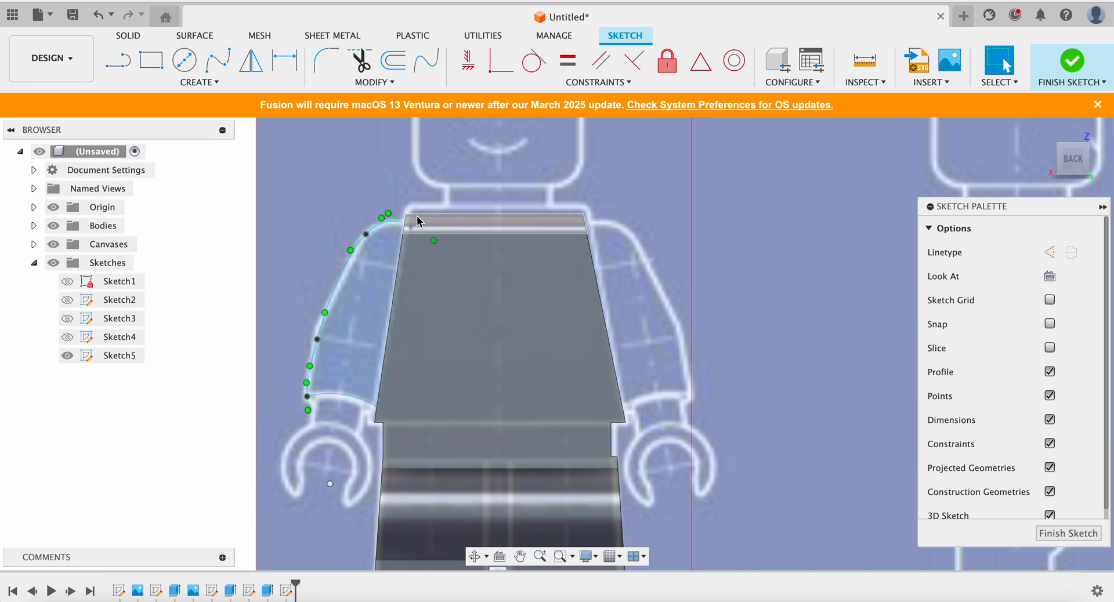
Move the closing line's upper and lower endpoints onto the torso's slanted side edge
click(406, 230)
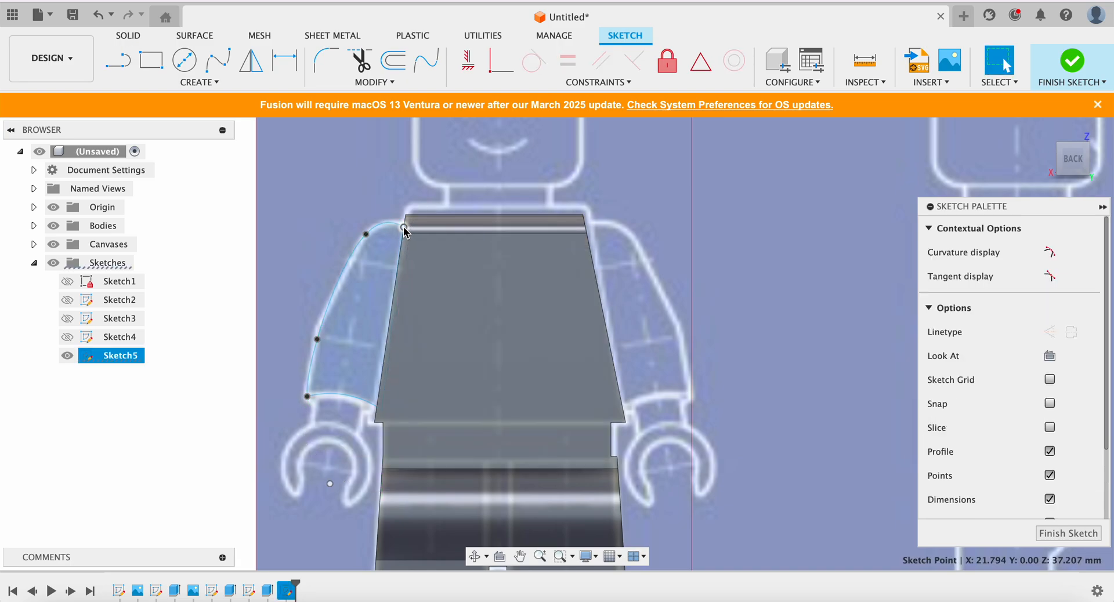
key(Escape)
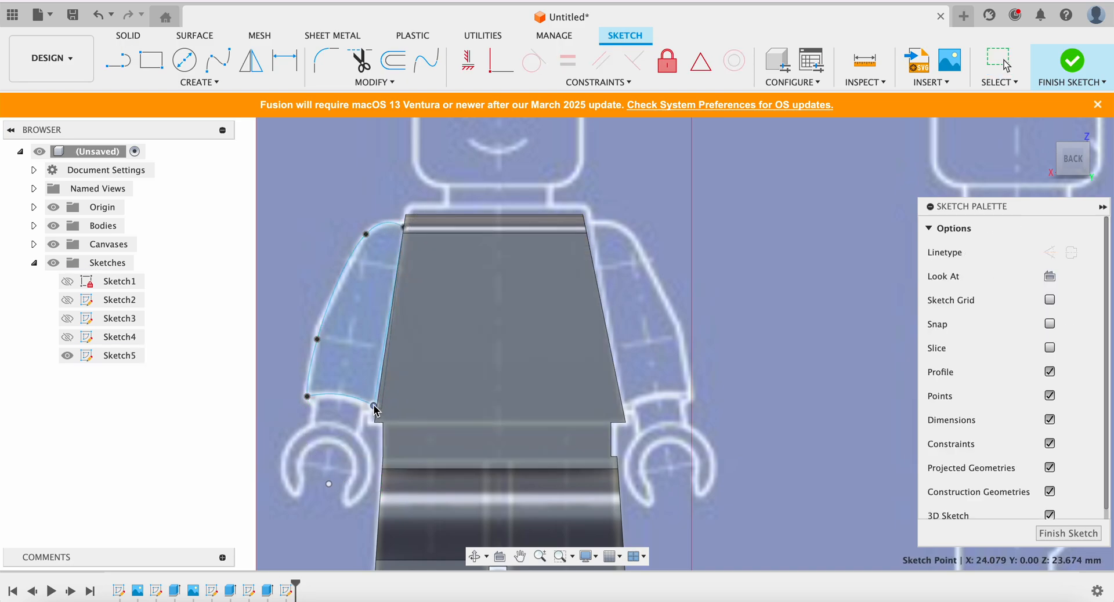
drag(377, 407, 377, 407)
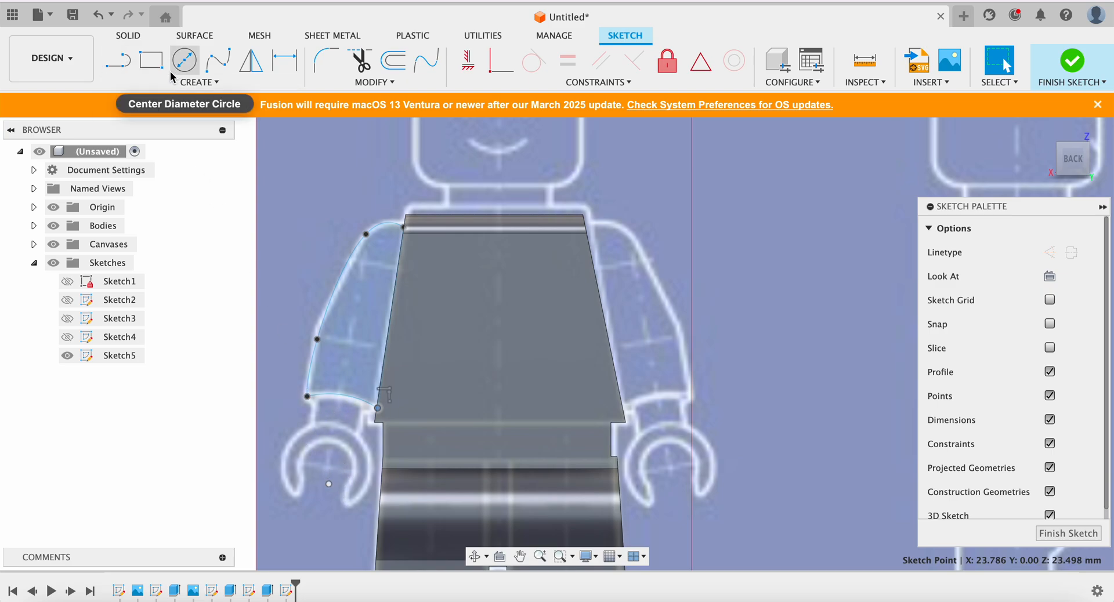
click(217, 65)
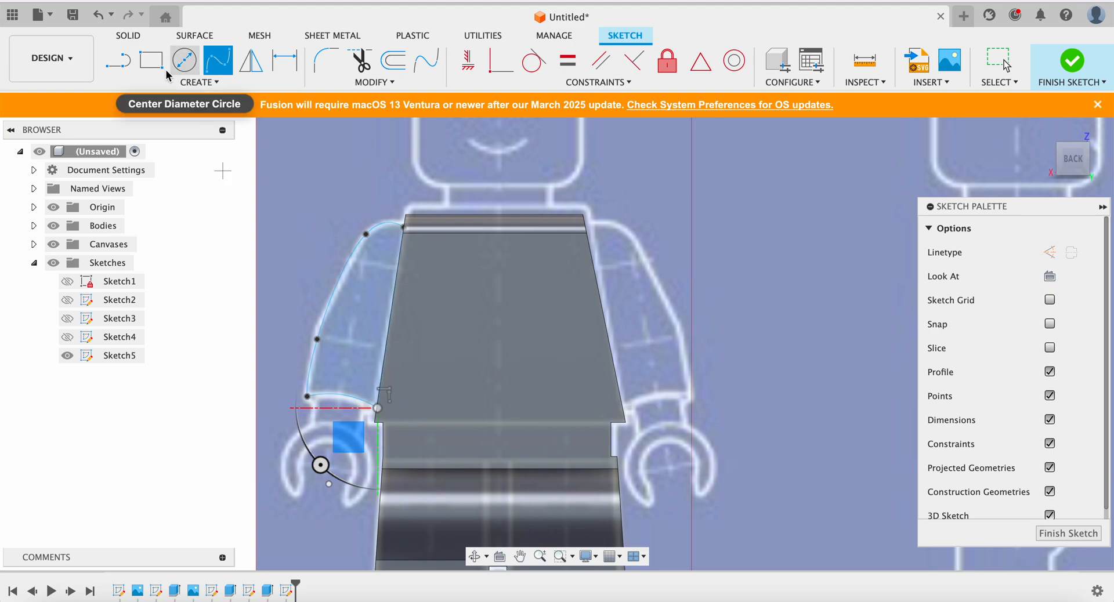
click(118, 60)
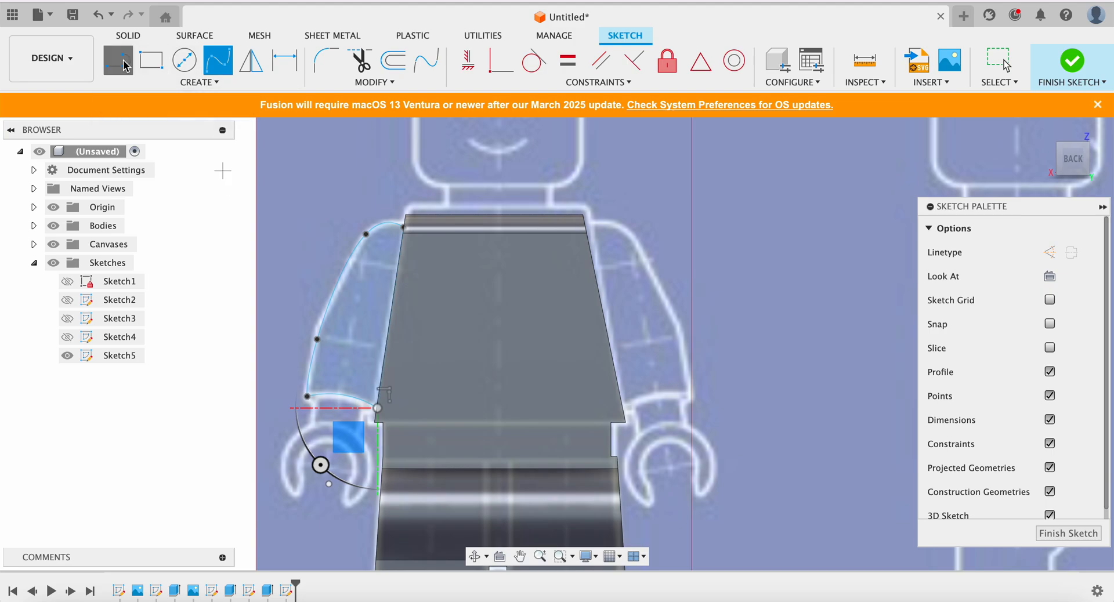
click(314, 395)
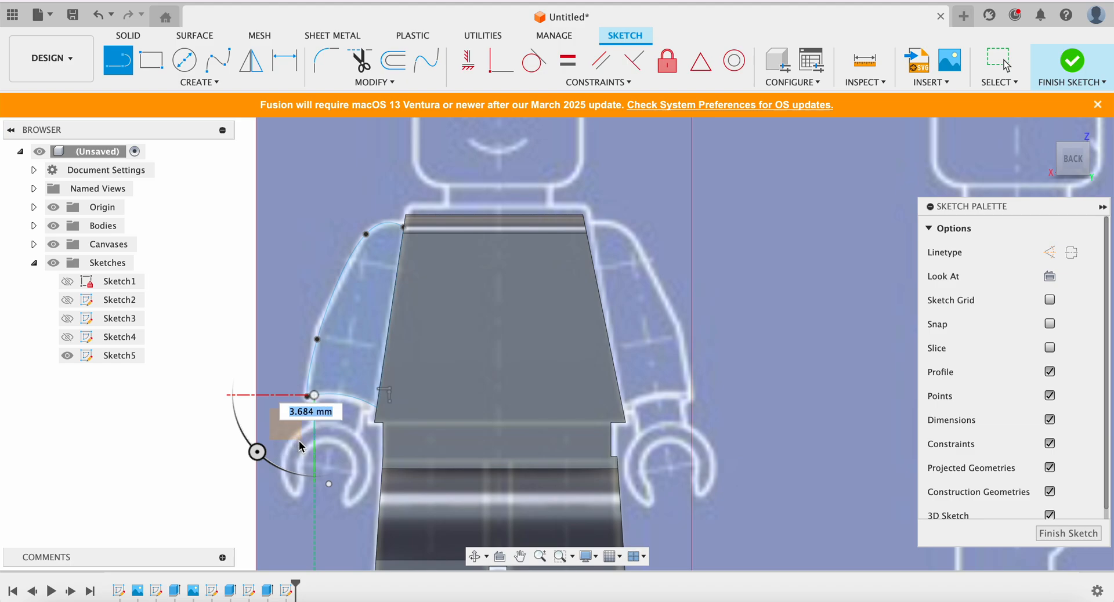
key(Escape)
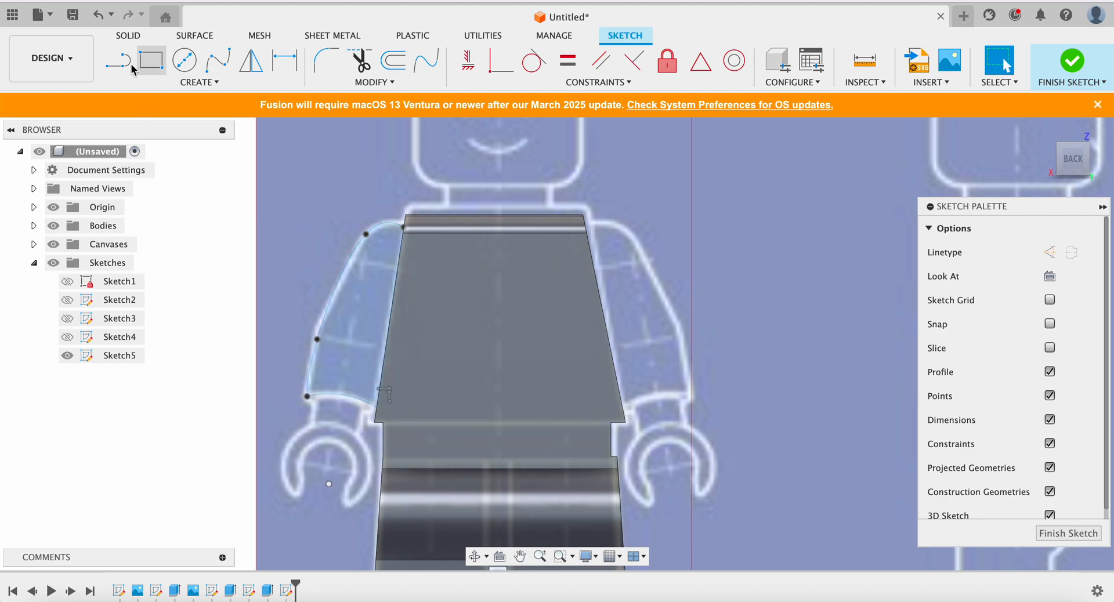
Sketch a closed four-sided wrist outline with lines, overlapping the sleeve's lower edge and reaching down into the hand
click(120, 69)
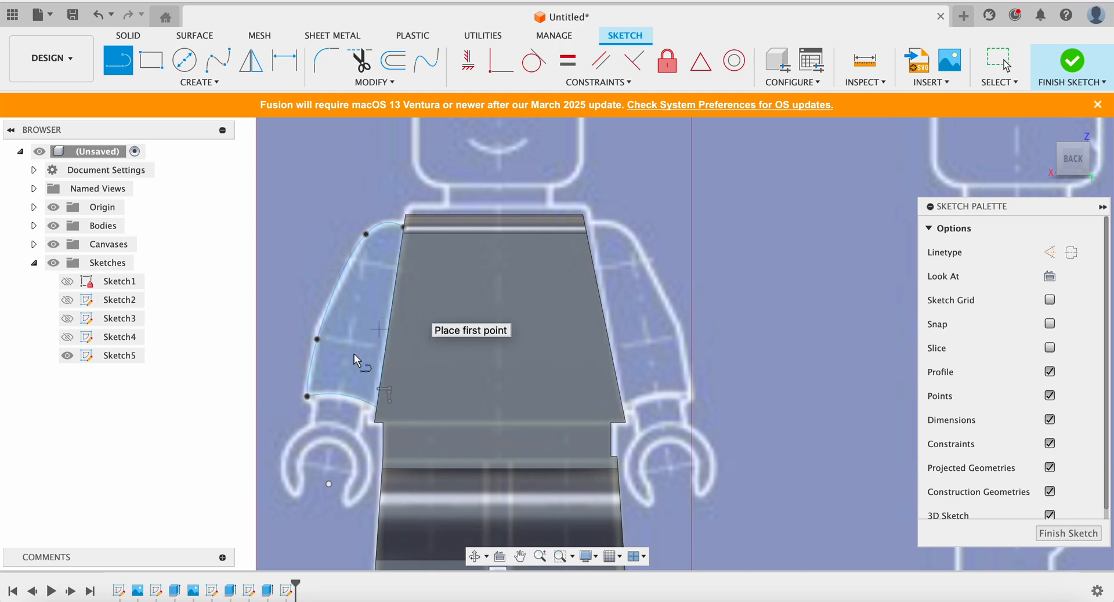
click(319, 386)
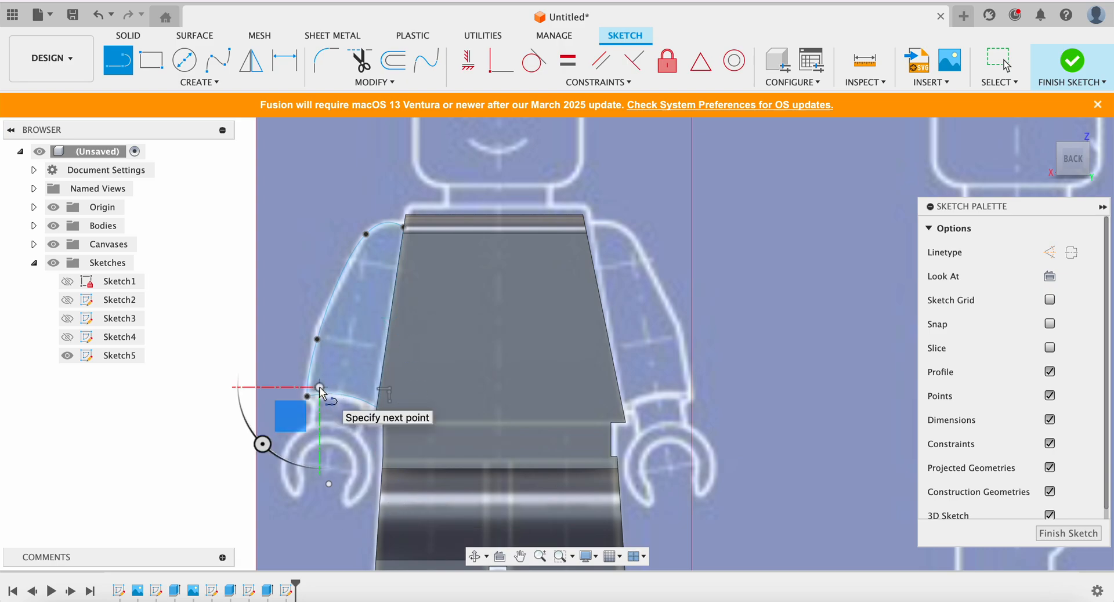
click(313, 424)
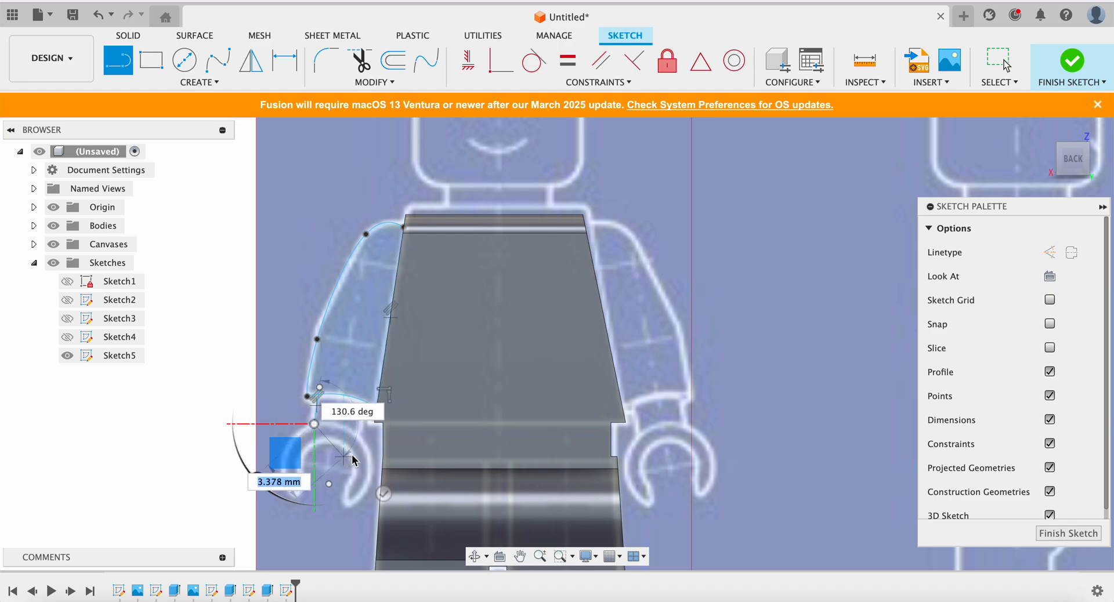
click(366, 445)
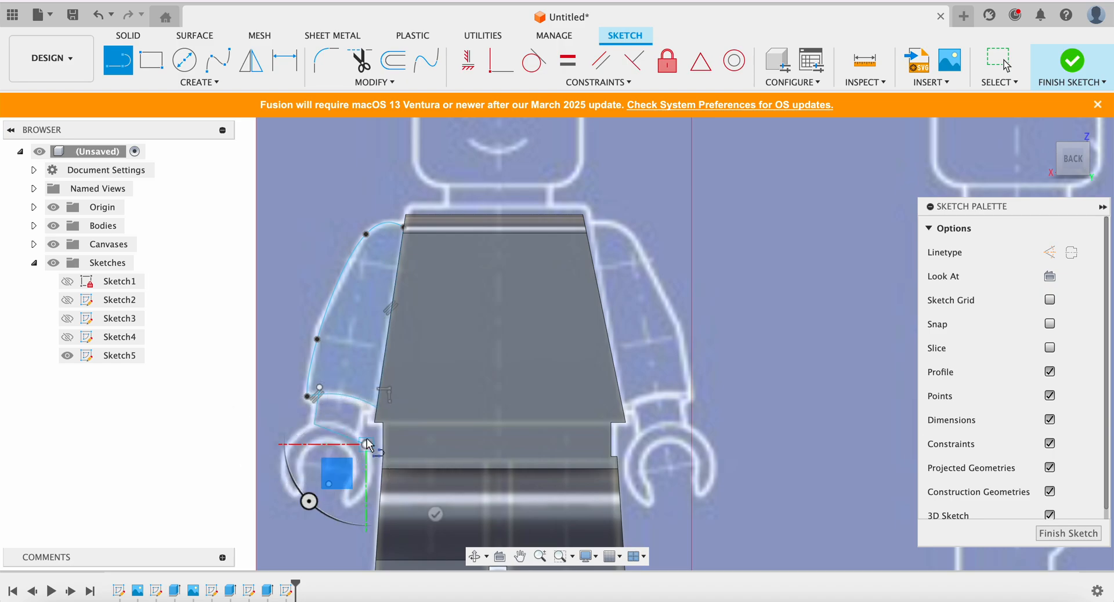
click(374, 389)
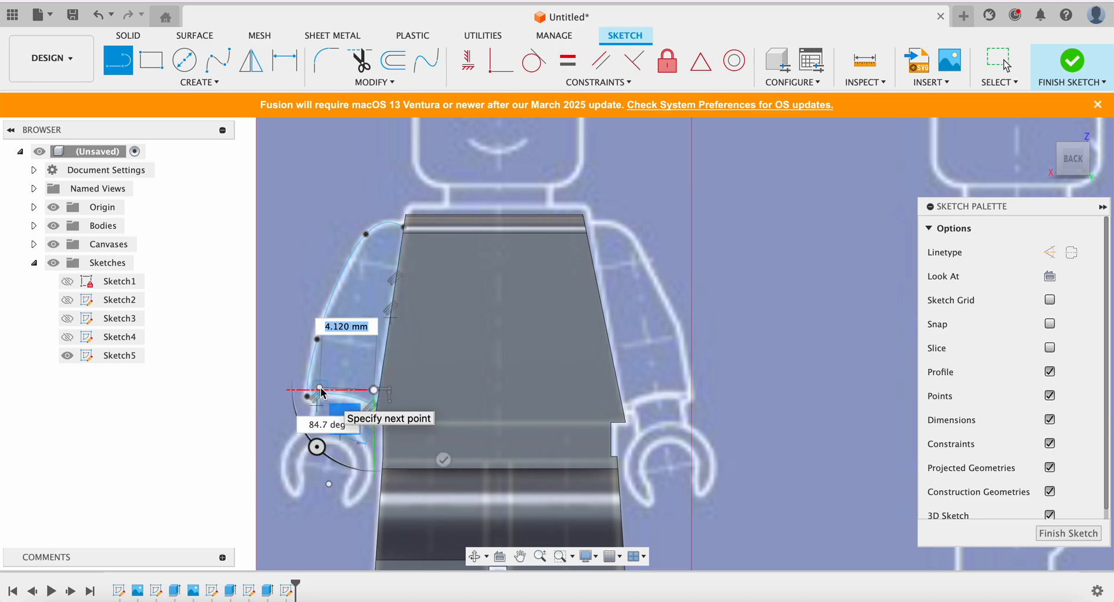
click(319, 388)
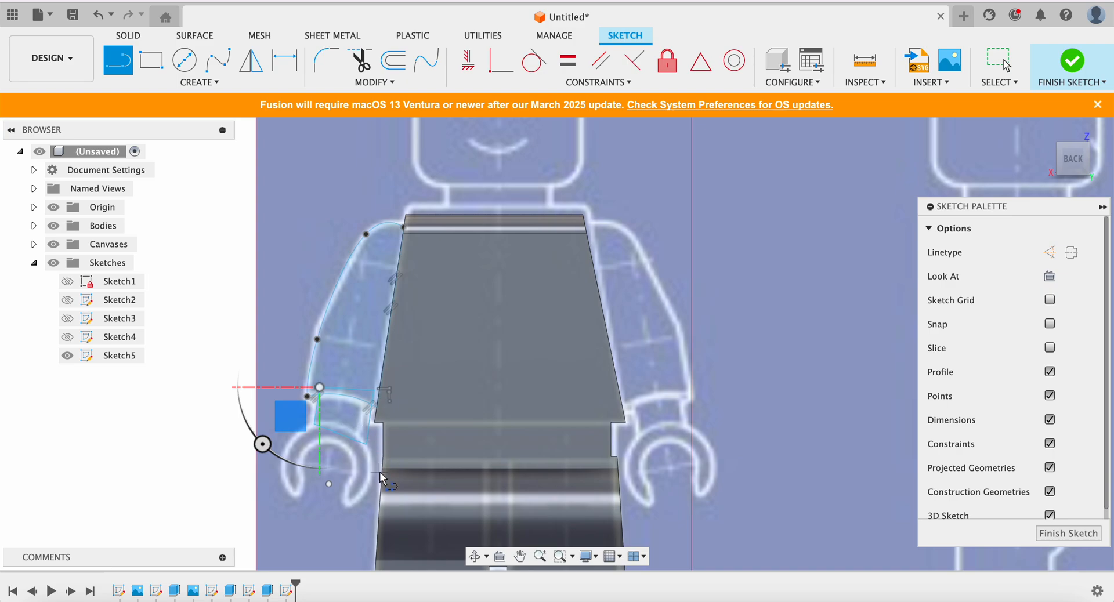
Sketch a circle centred on the sleeve arc's centre point and reaching the hand's upper edge, plus a second circle centred below it
click(185, 61)
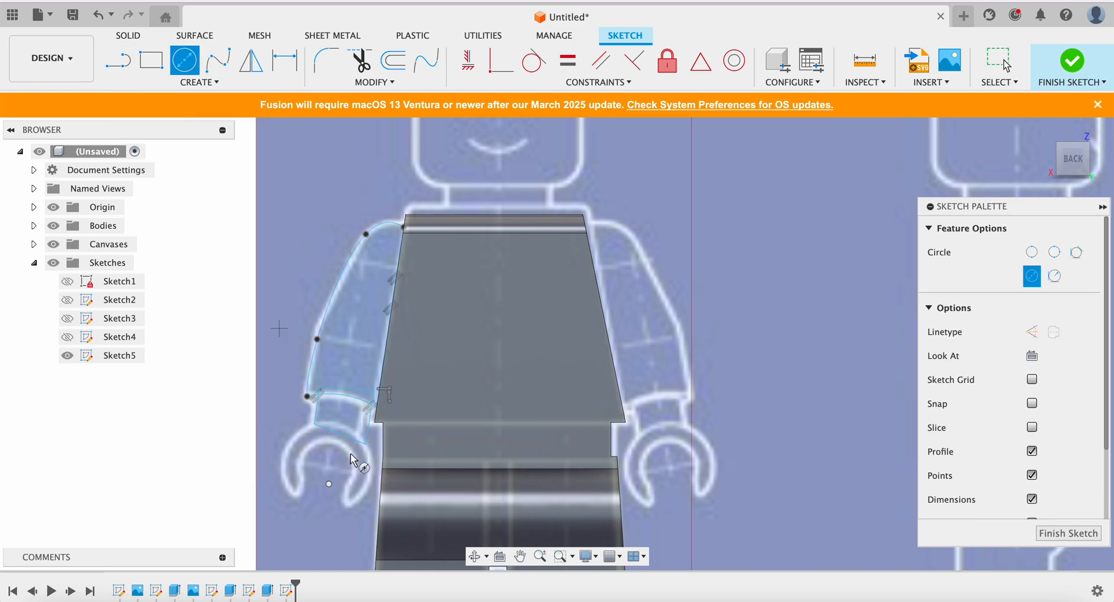
click(329, 484)
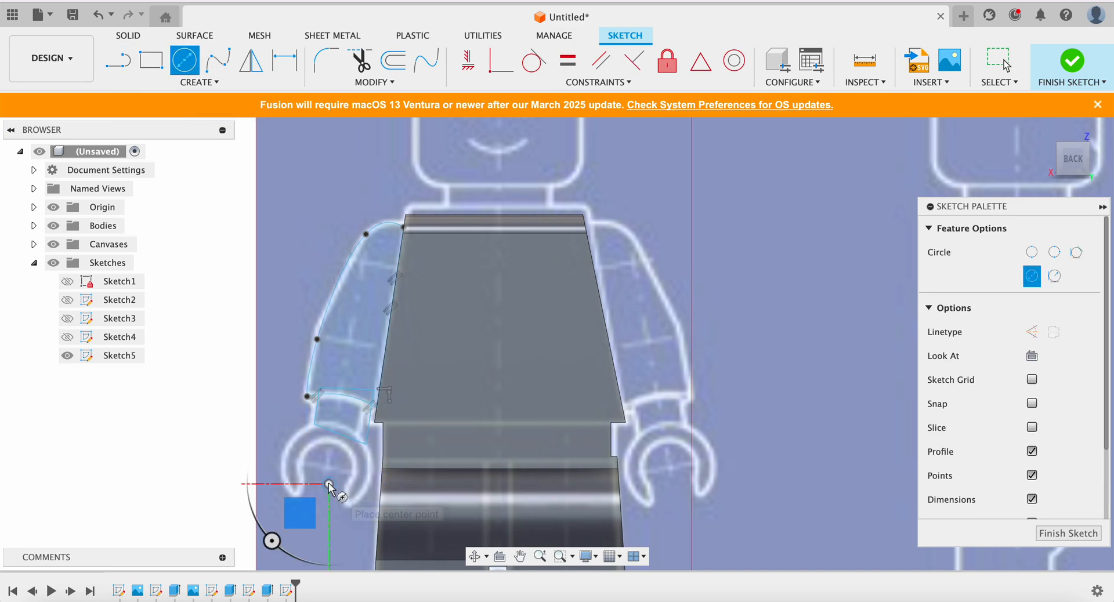
click(335, 430)
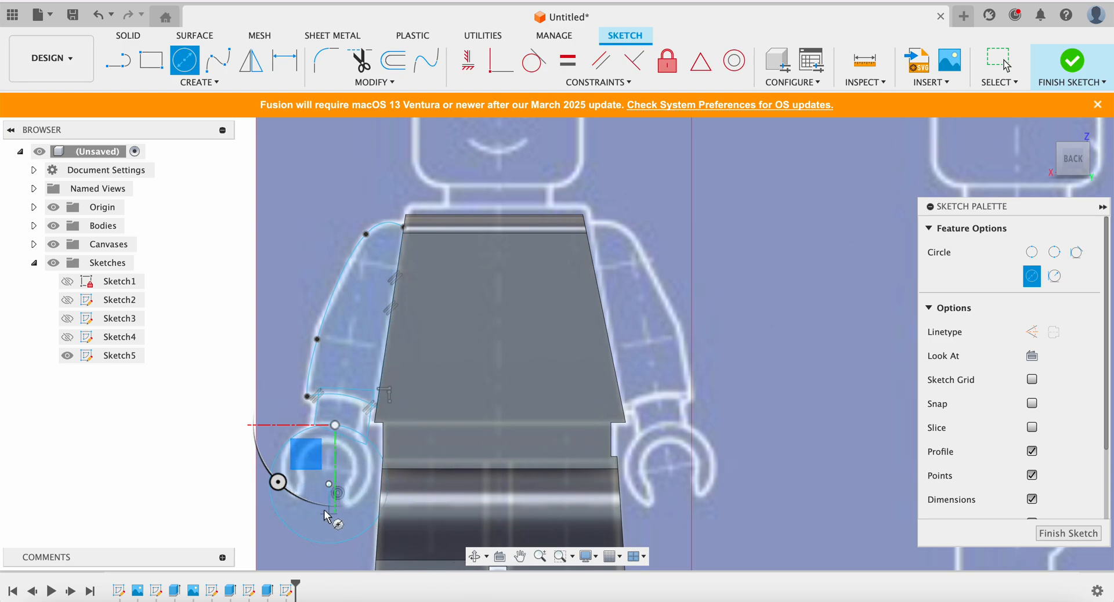
click(322, 554)
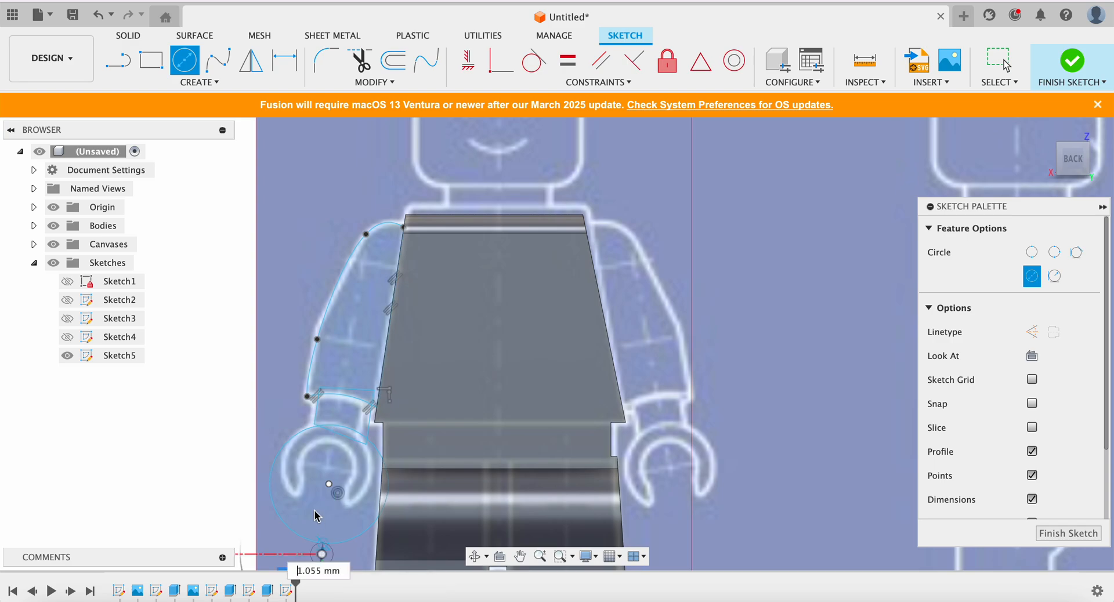
click(329, 504)
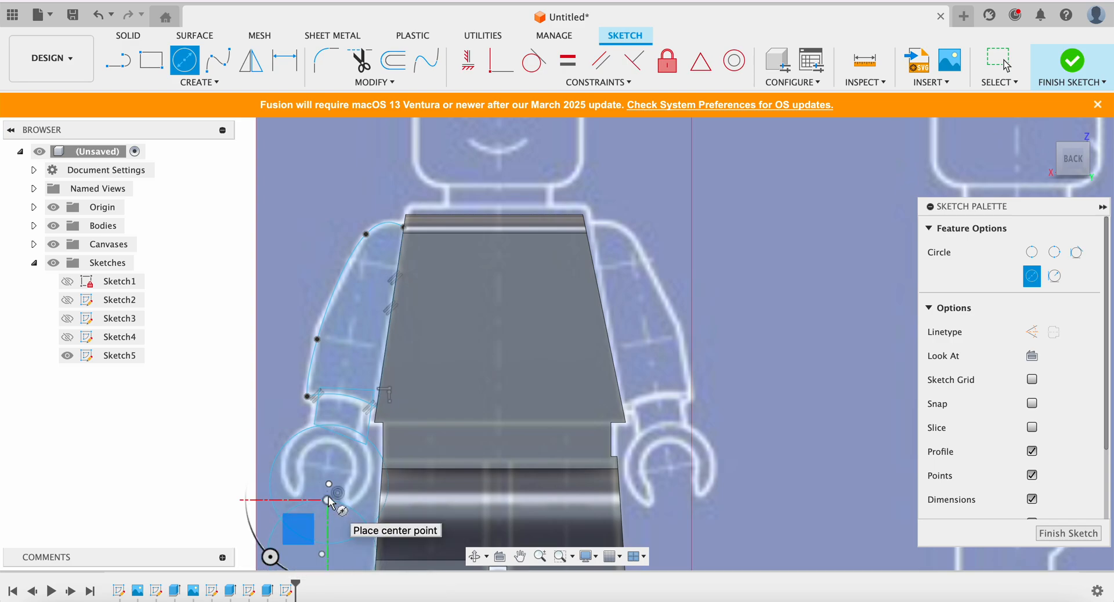
Shrink the lower circle to about 6 mm in diameter and move it into the hand's opening, onto the larger circle's centre
scroll(335, 493, down, 5)
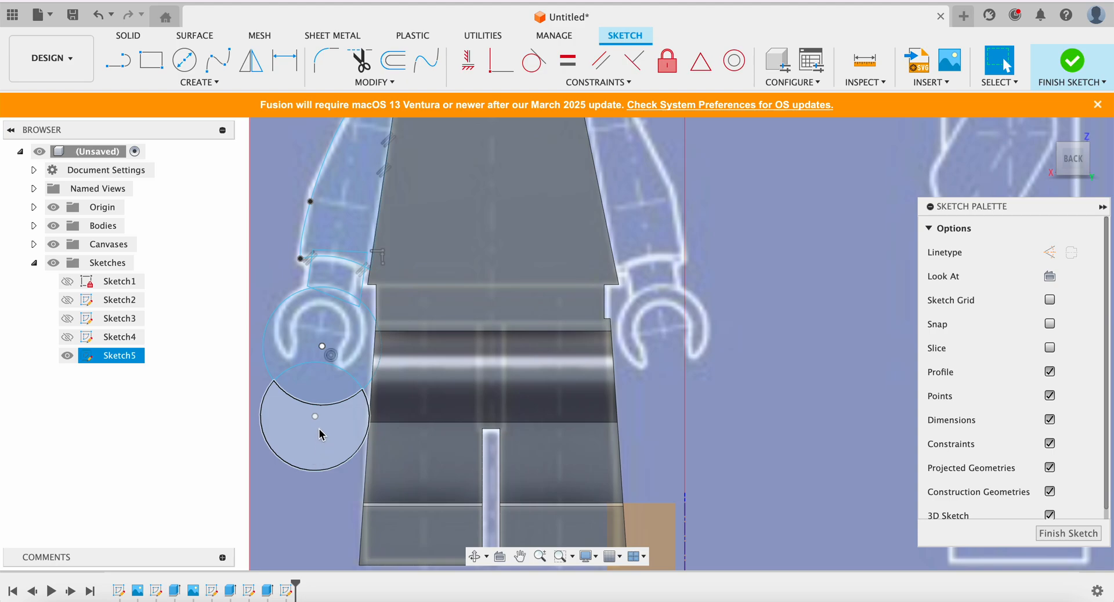
click(318, 414)
drag(319, 401, 319, 365)
mouse_move(326, 422)
mouse_down()
mouse_move(326, 378)
mouse_move(325, 397)
mouse_up()
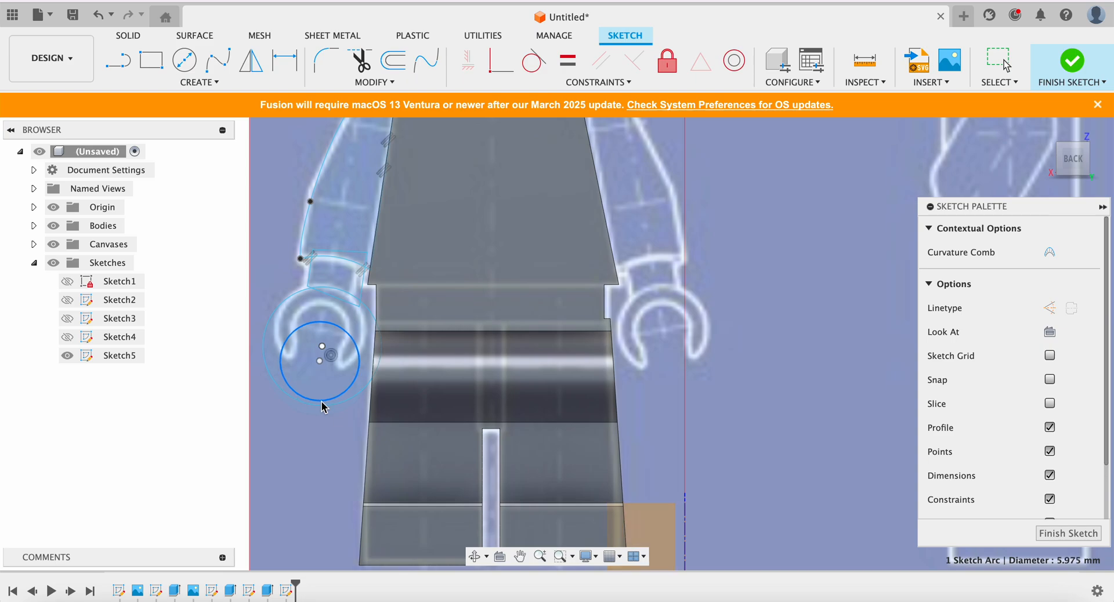
drag(319, 361, 318, 338)
click(321, 344)
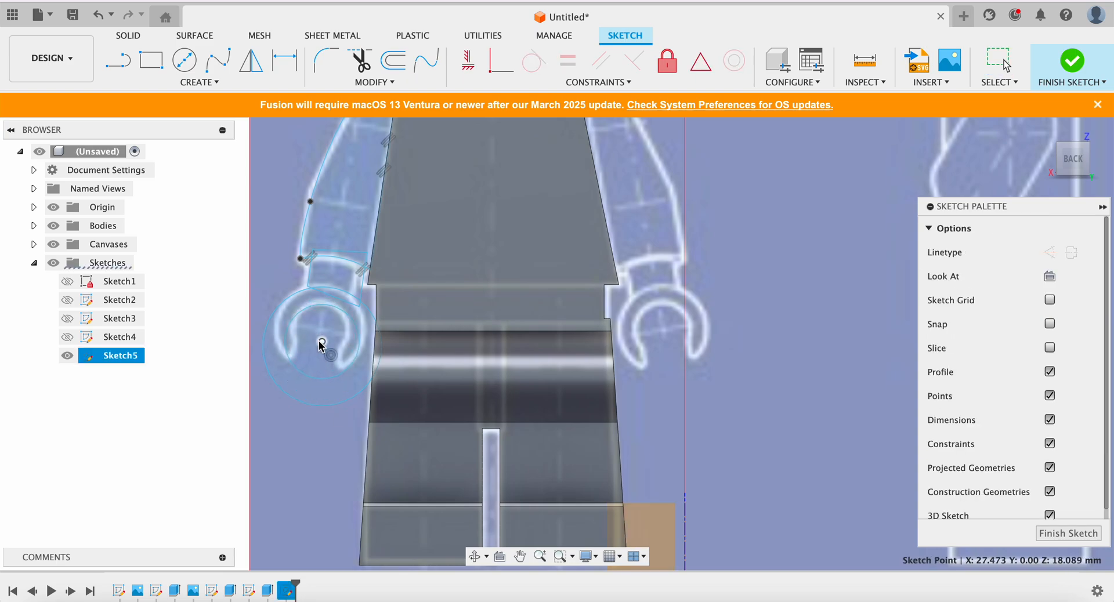
Close both fingertips of the hand with three-point arcs between the outer and inner circles, and finish the sketch
click(170, 84)
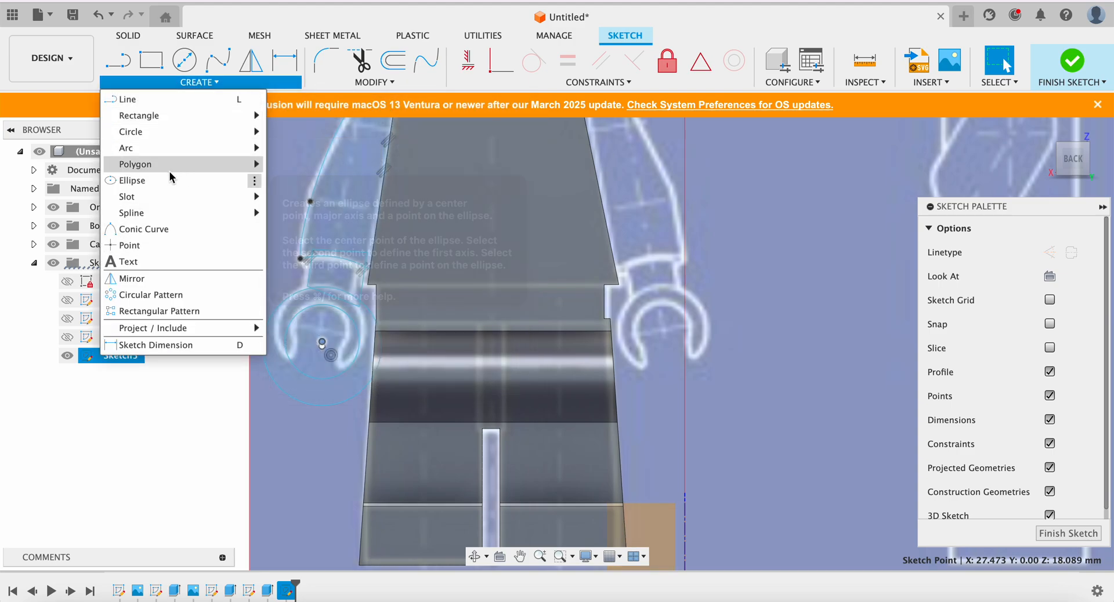
click(288, 149)
click(322, 342)
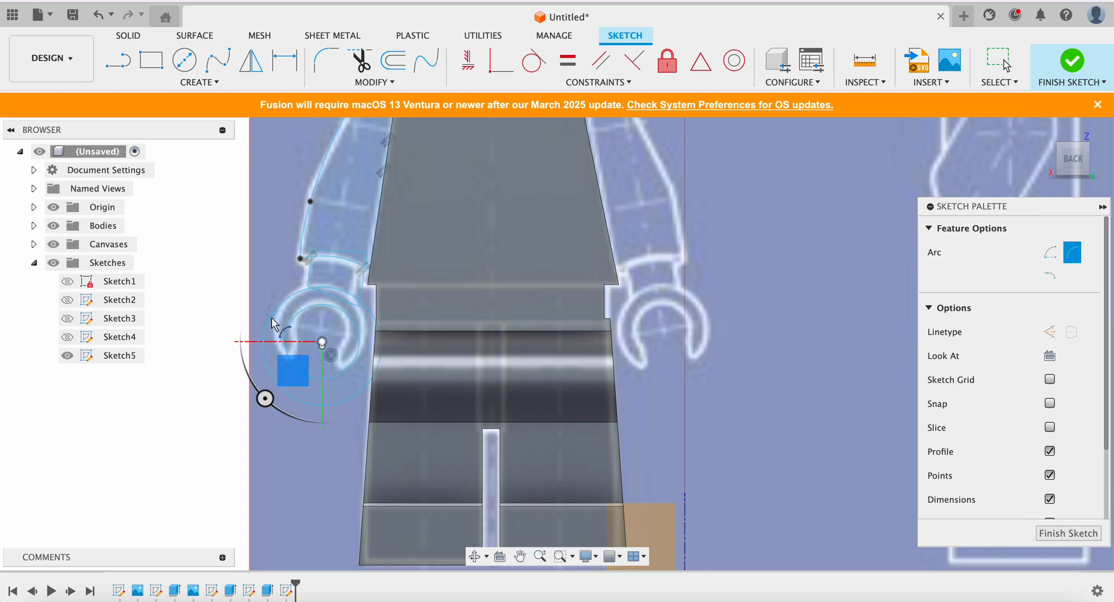
click(271, 319)
click(292, 365)
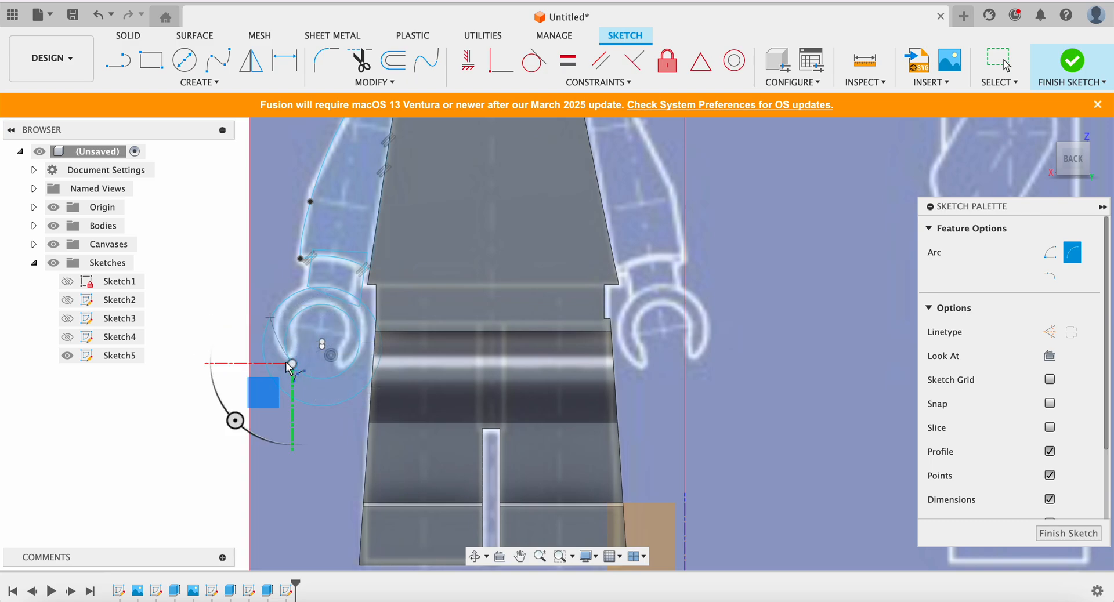
click(378, 364)
click(365, 381)
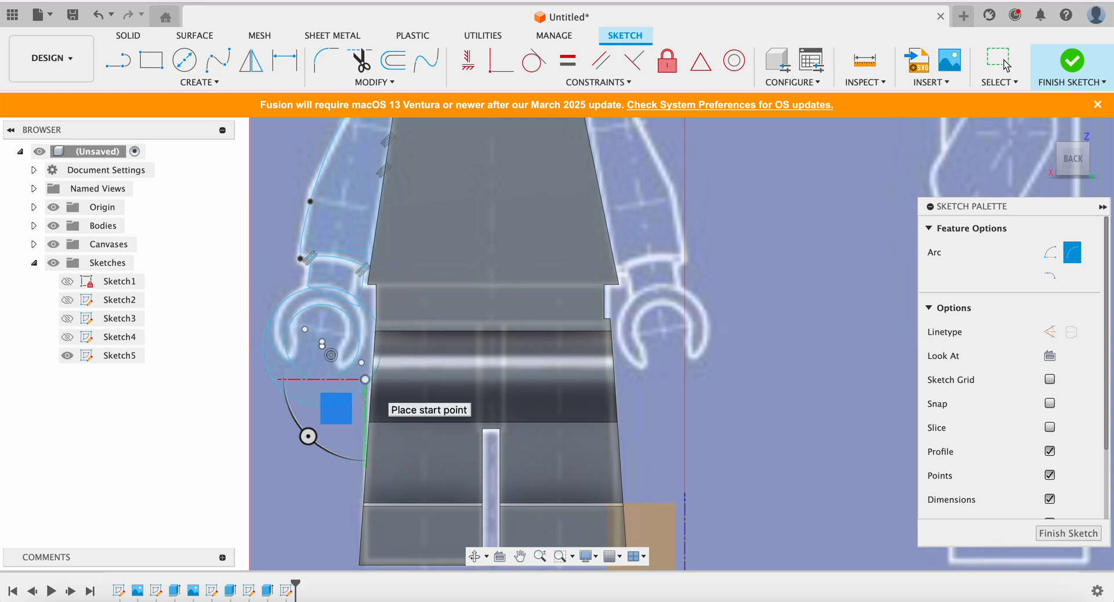
click(1071, 63)
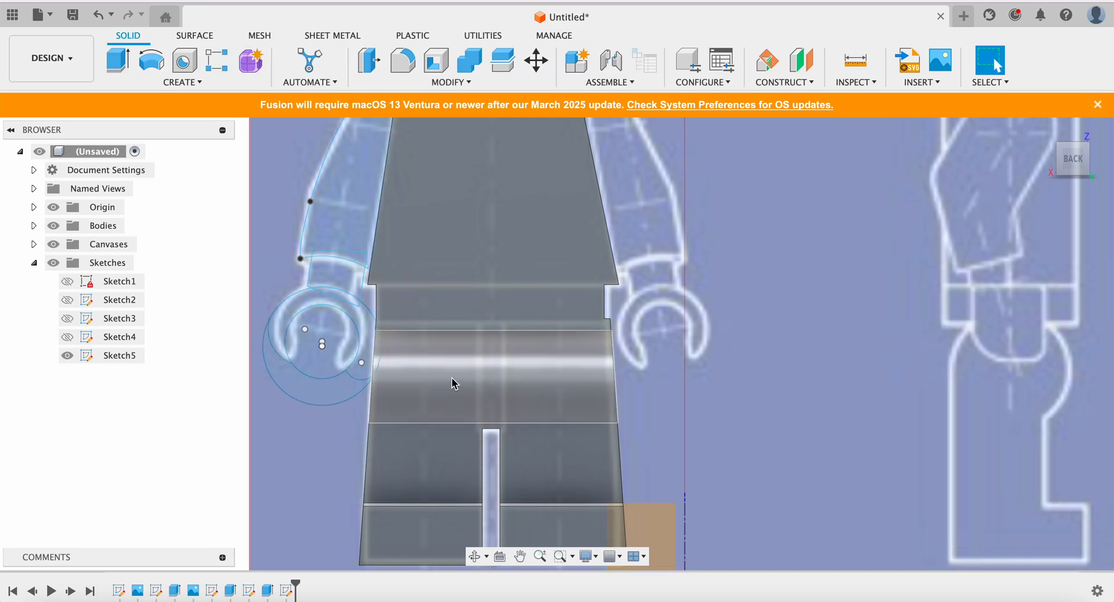
Extrude the five arm, wrist and hand profiles 9 mm towards the figure's front as a new body
scroll(448, 377, down, 5)
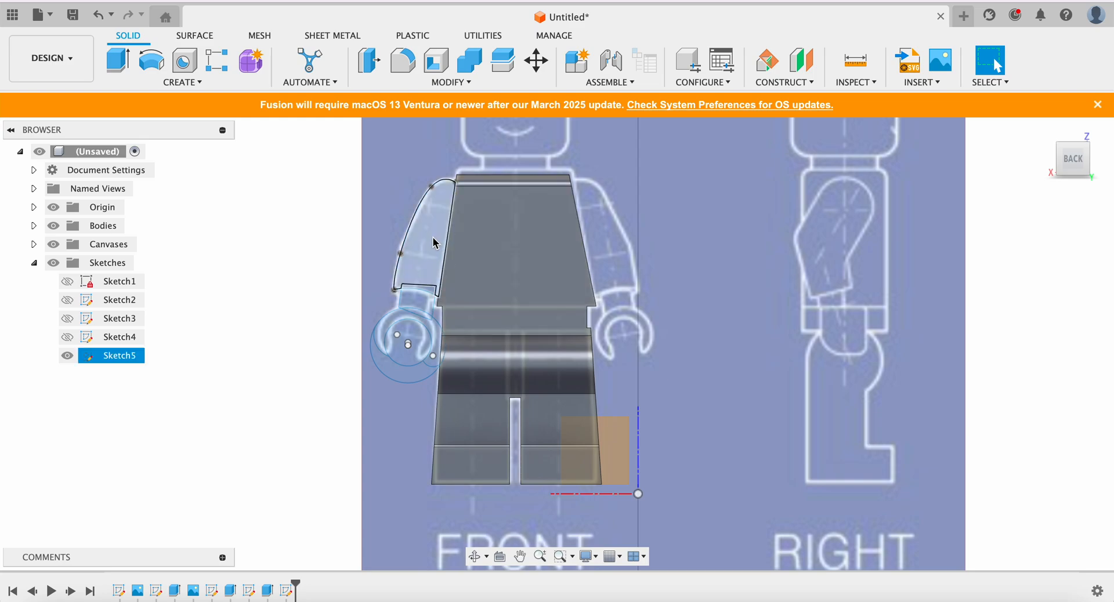
click(118, 60)
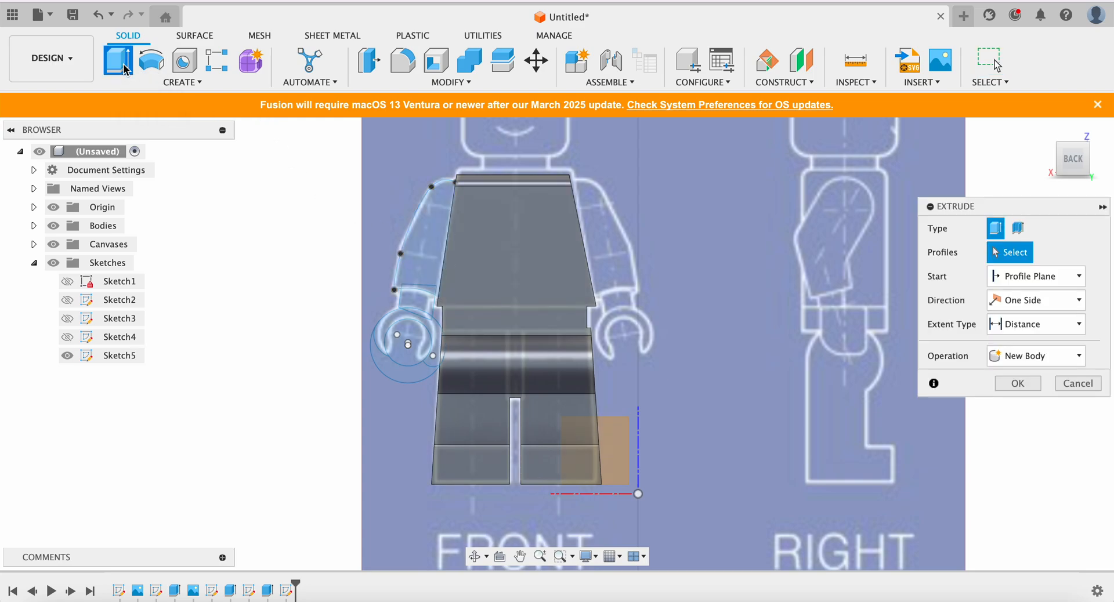
click(435, 240)
click(420, 294)
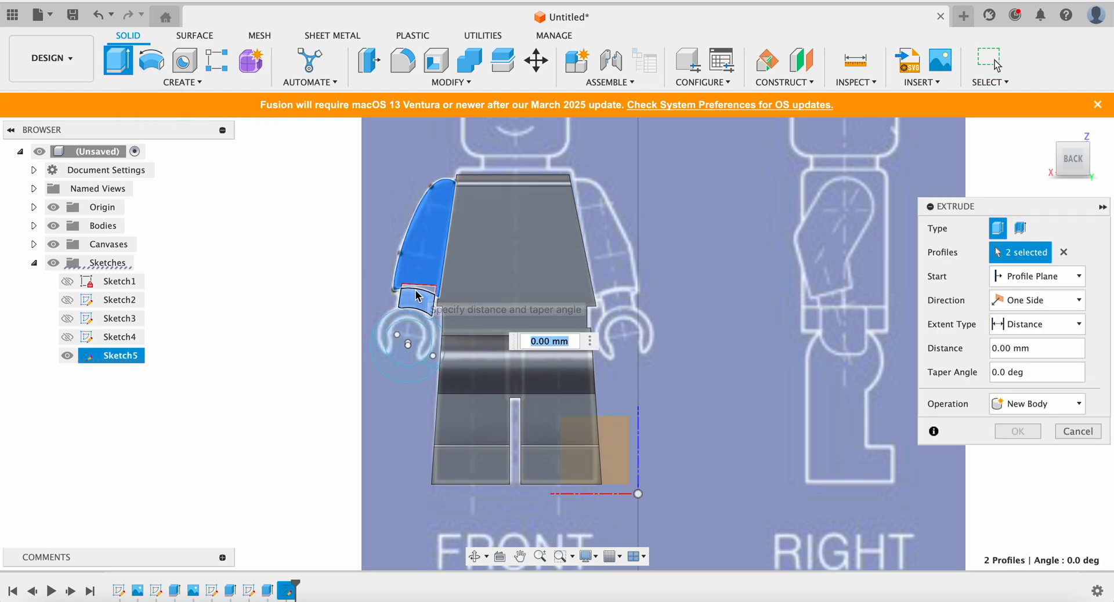
click(417, 303)
click(408, 320)
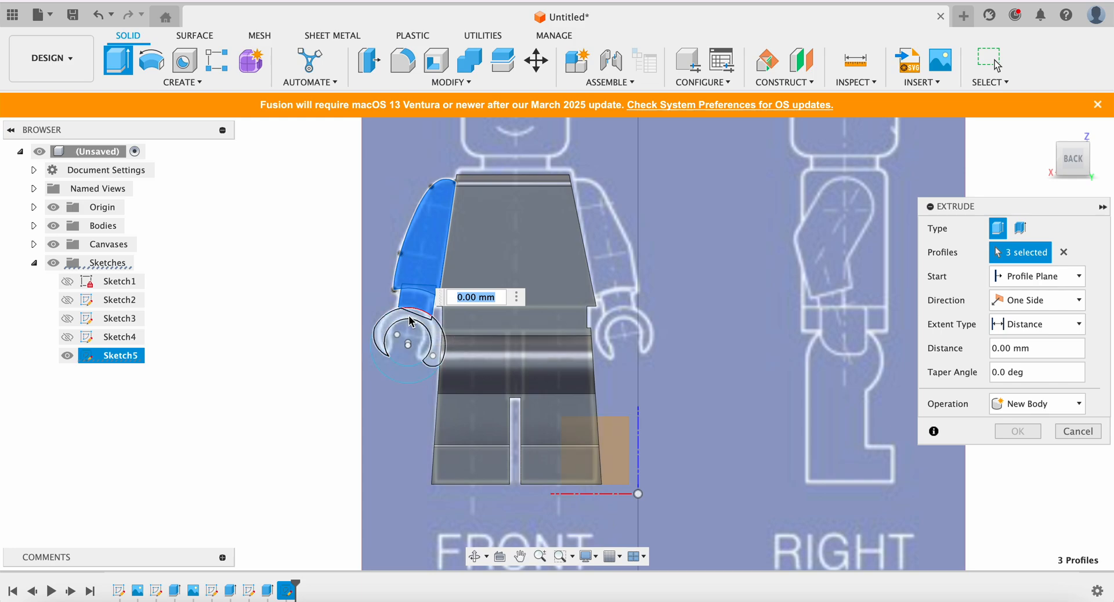
click(418, 314)
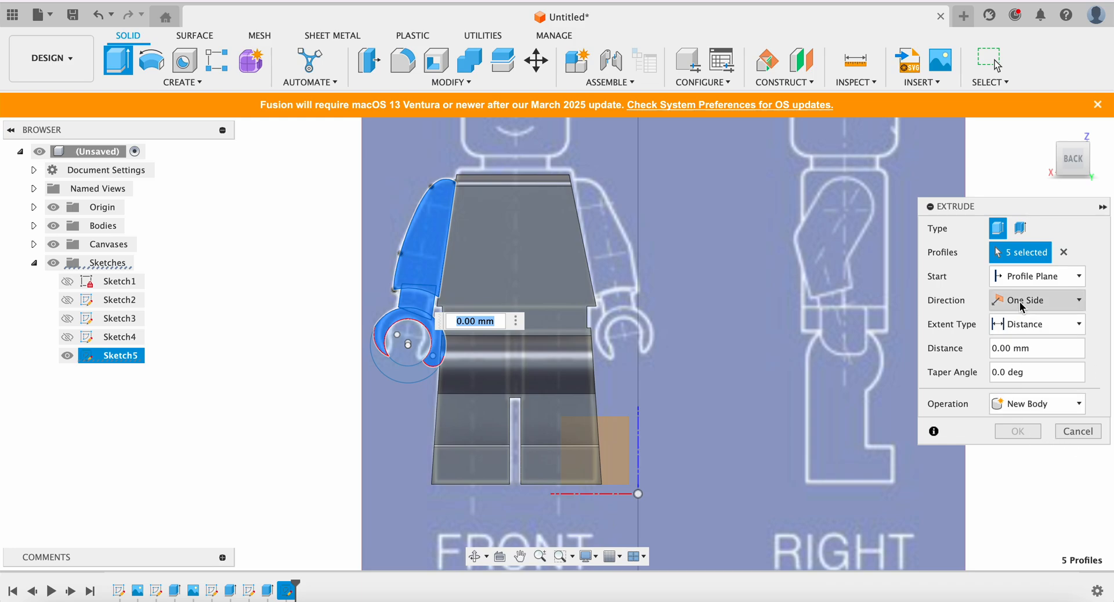
drag(1069, 159, 832, 165)
drag(572, 332, 642, 331)
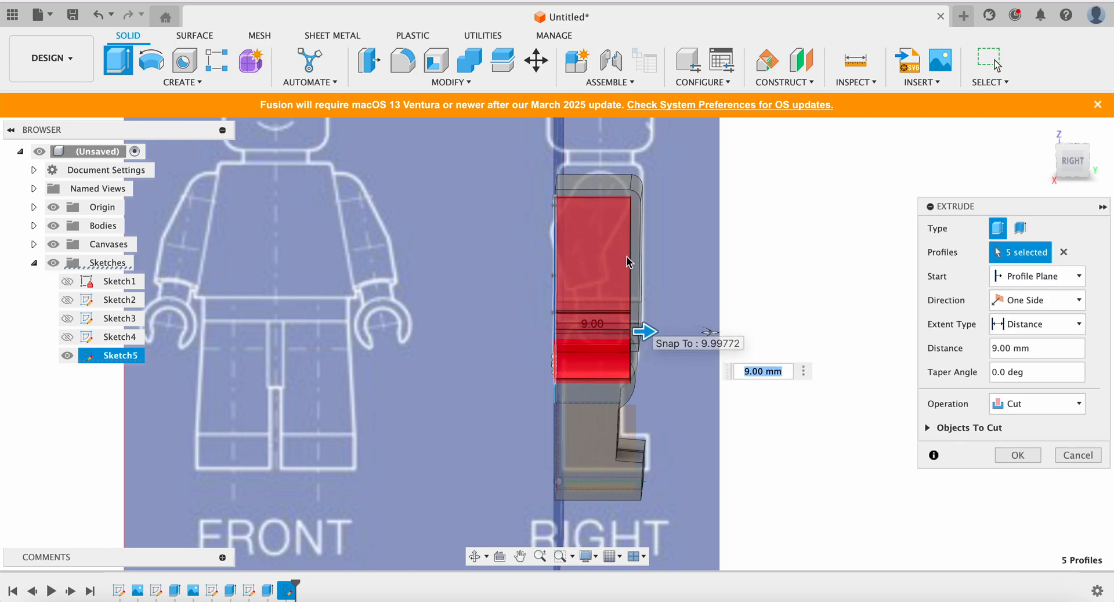
click(1046, 405)
click(1025, 475)
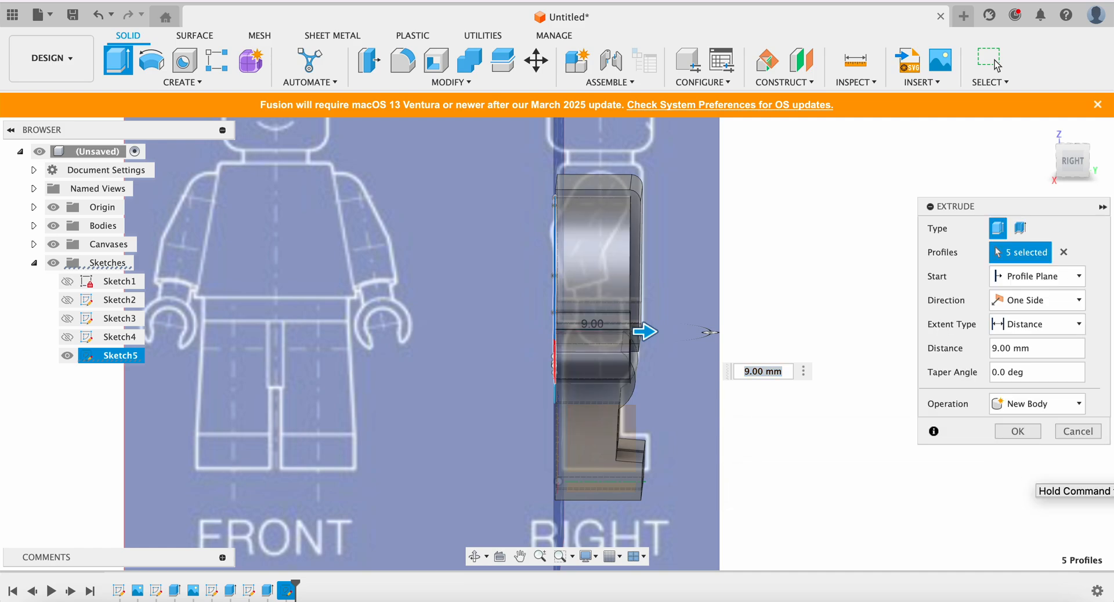
click(1027, 432)
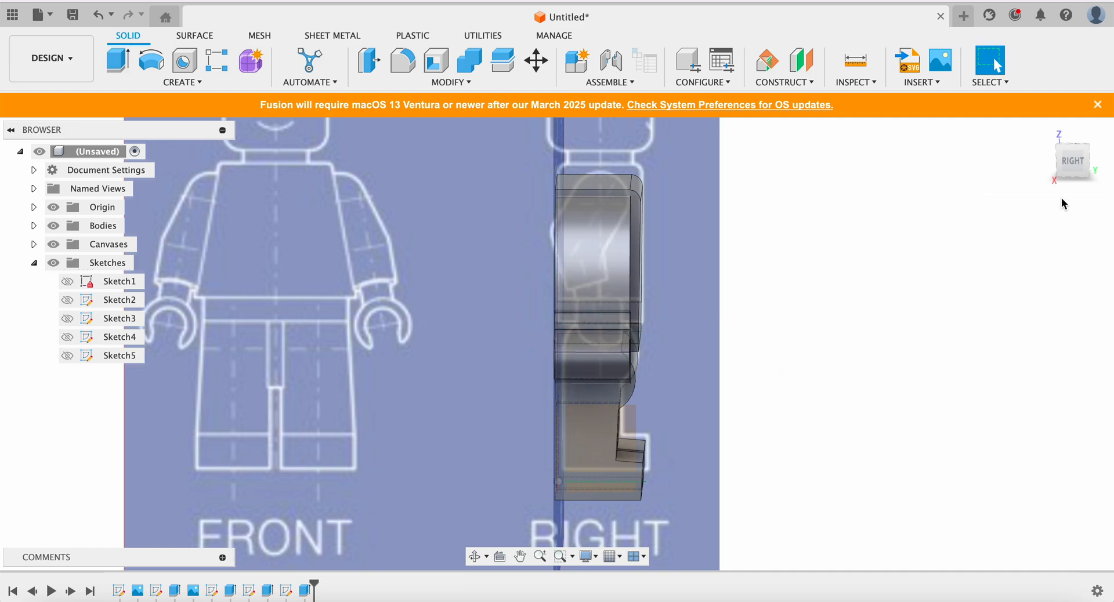
Start a sketch on the YZ plane and trace the arm's back edge from shoulder to hand with three connected lines
mouse_move(1073, 167)
mouse_down()
mouse_move(1023, 163)
mouse_move(1055, 170)
mouse_up()
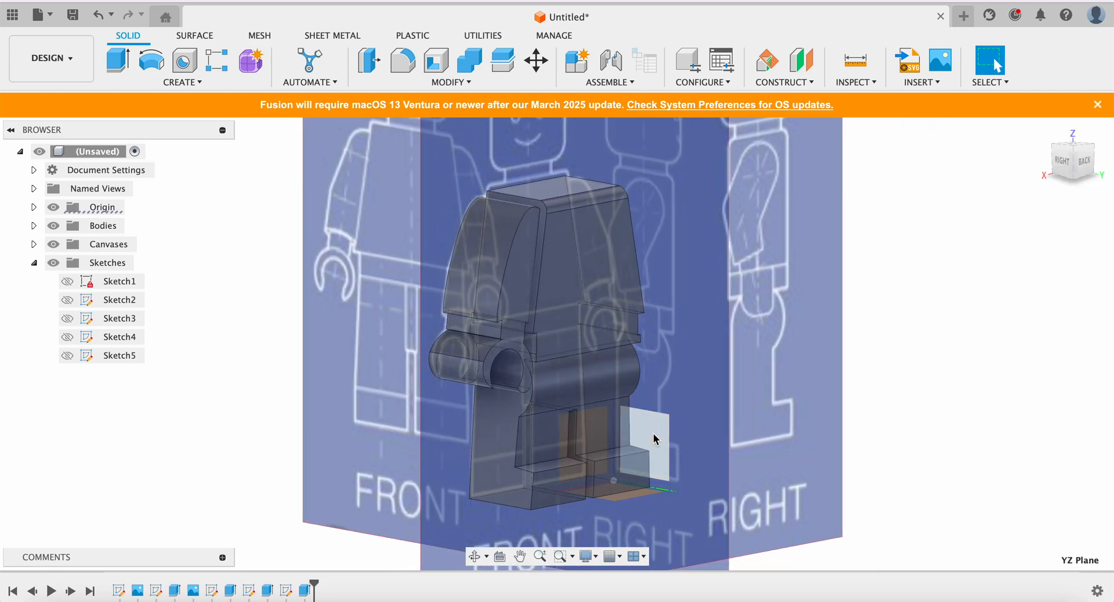
click(183, 81)
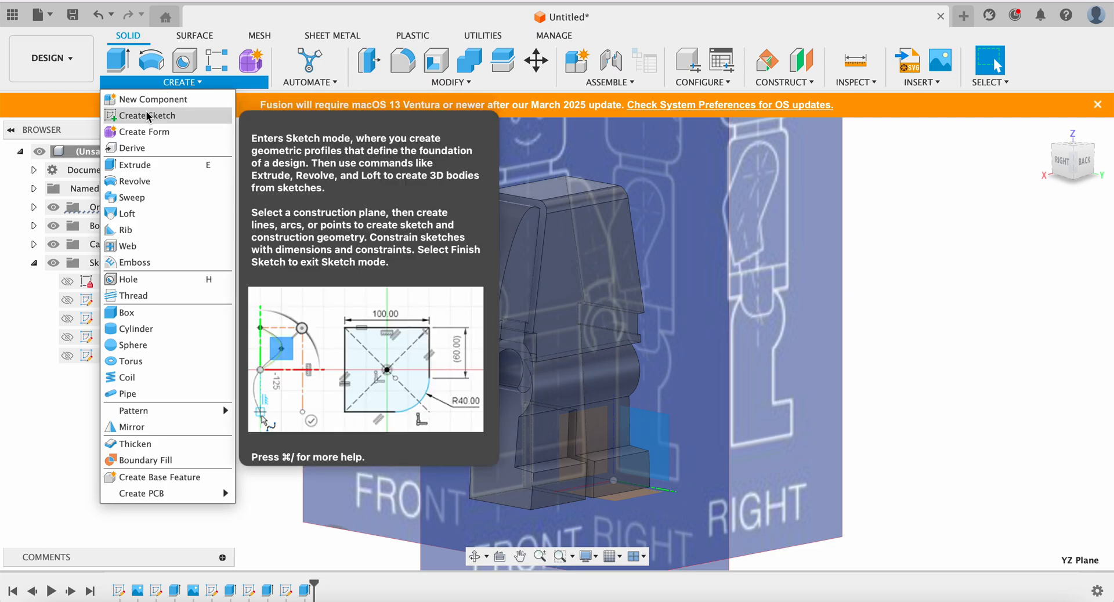
click(145, 114)
scroll(662, 251, up, 5)
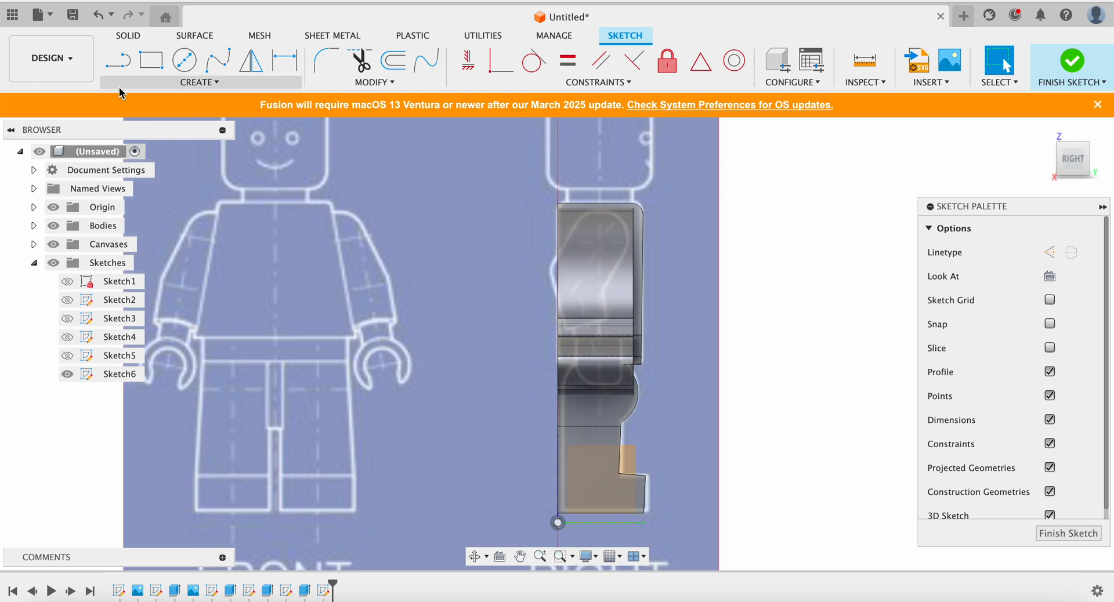
click(118, 60)
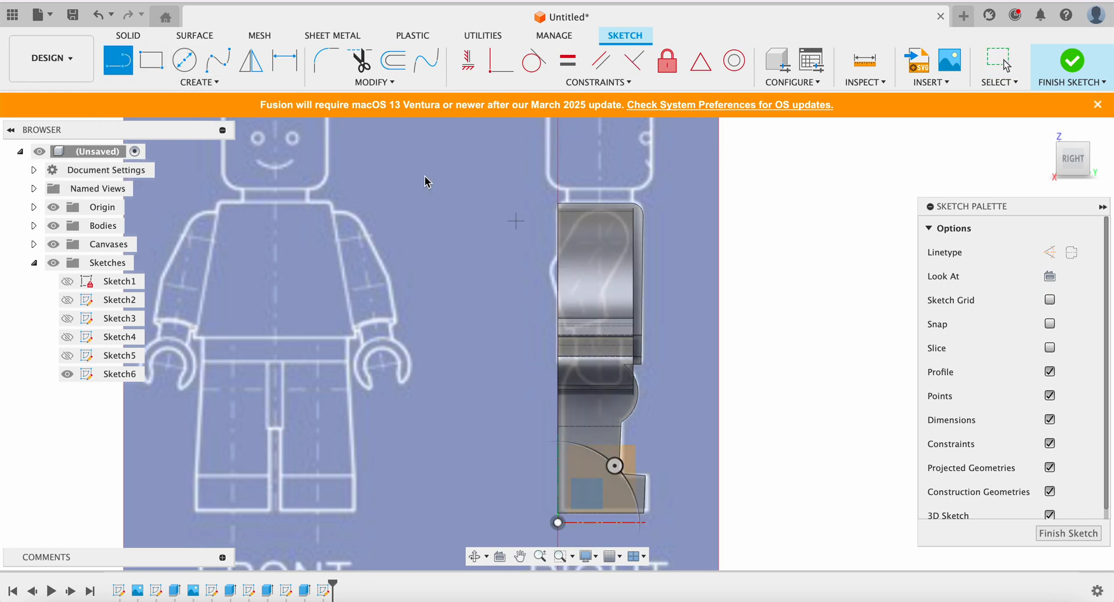
click(581, 222)
click(560, 255)
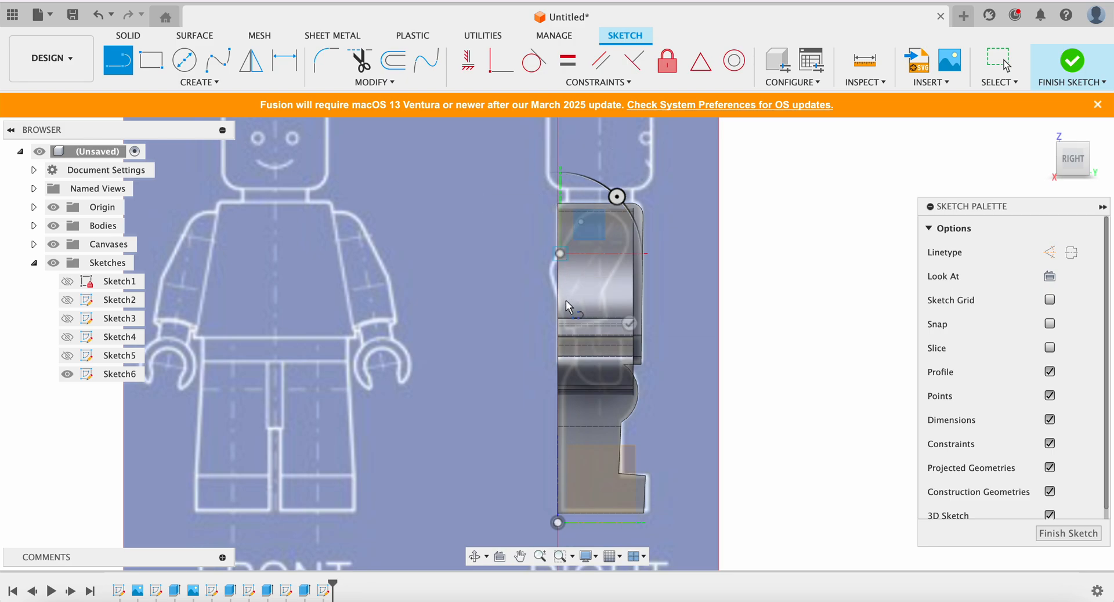
click(571, 334)
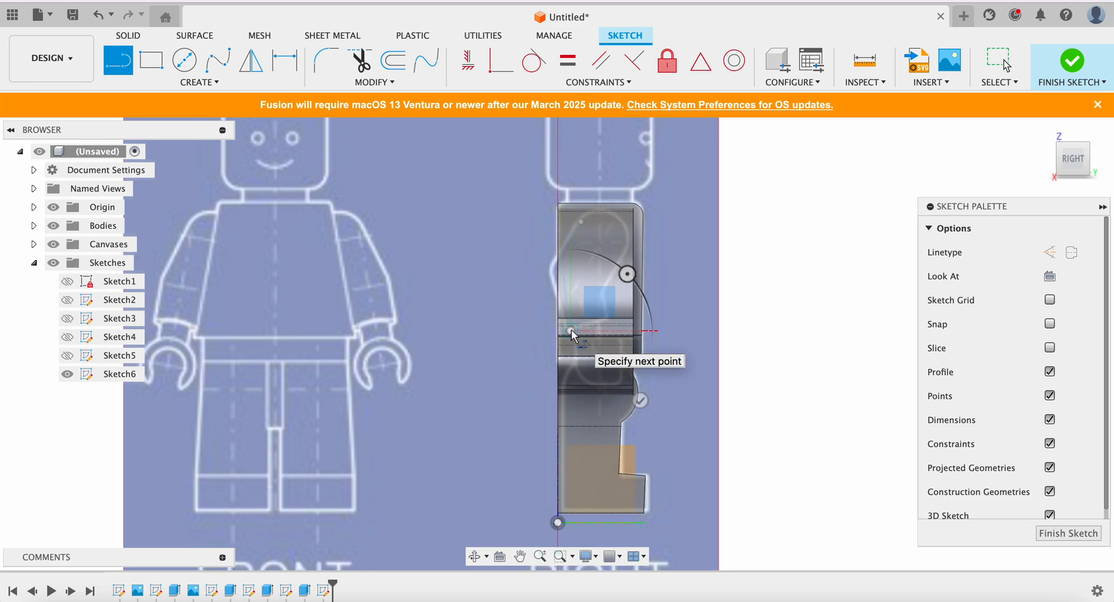
click(577, 384)
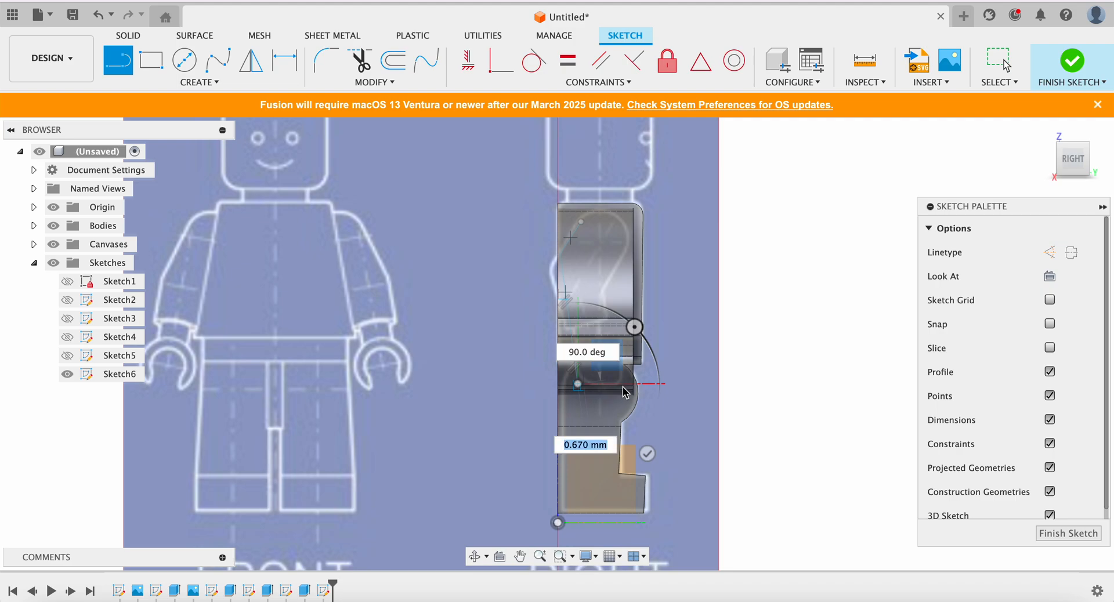
key(Escape)
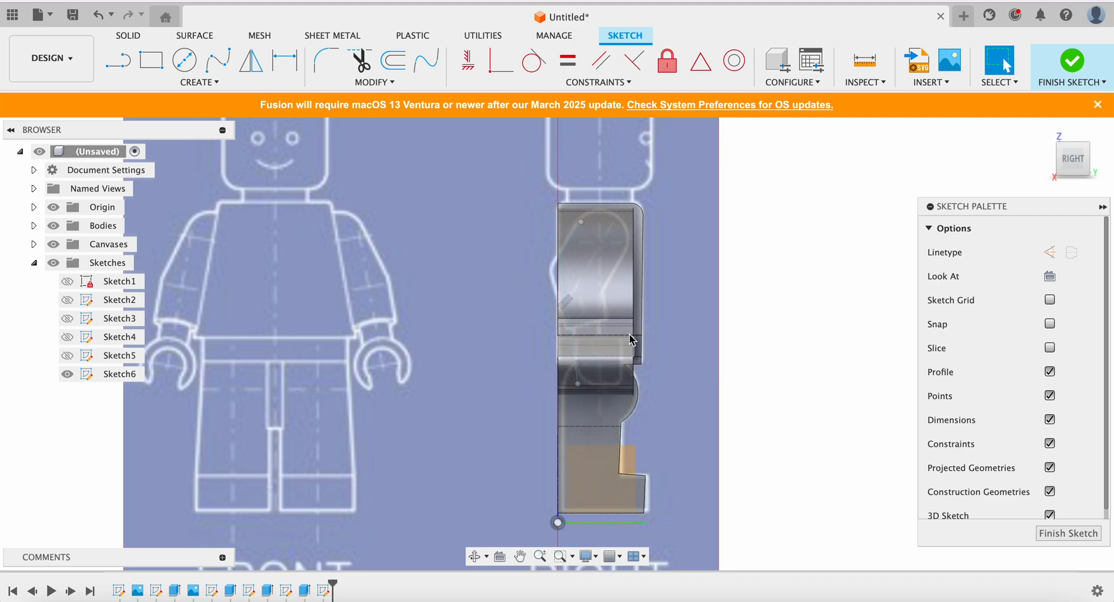
Move the traced edge's lowest endpoint up to the sleeve's lower back corner on the side canvas
scroll(632, 328, up, 5)
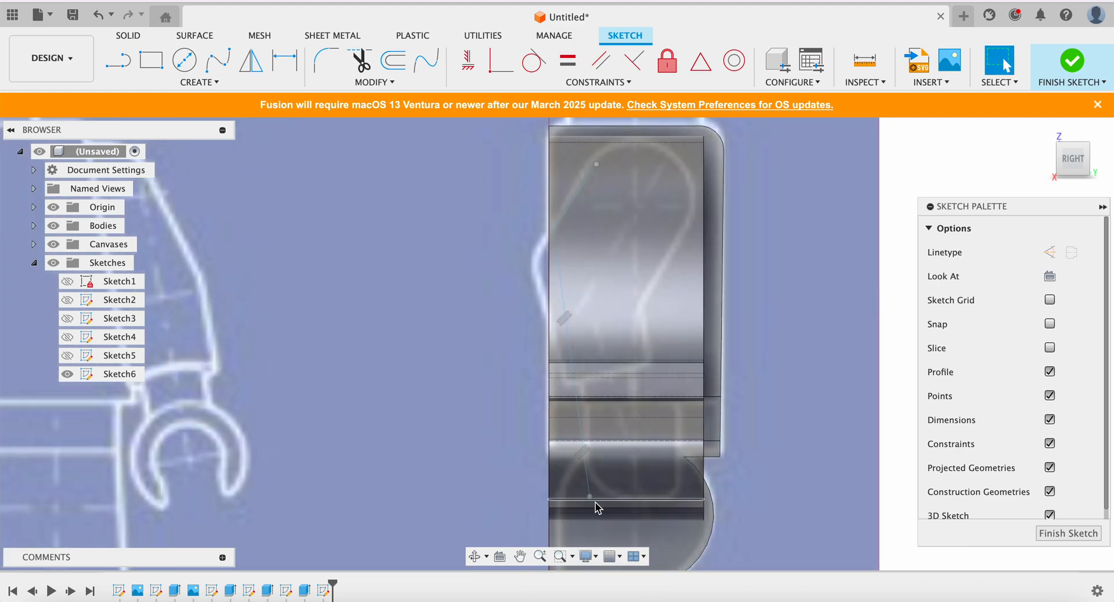
drag(592, 499, 590, 483)
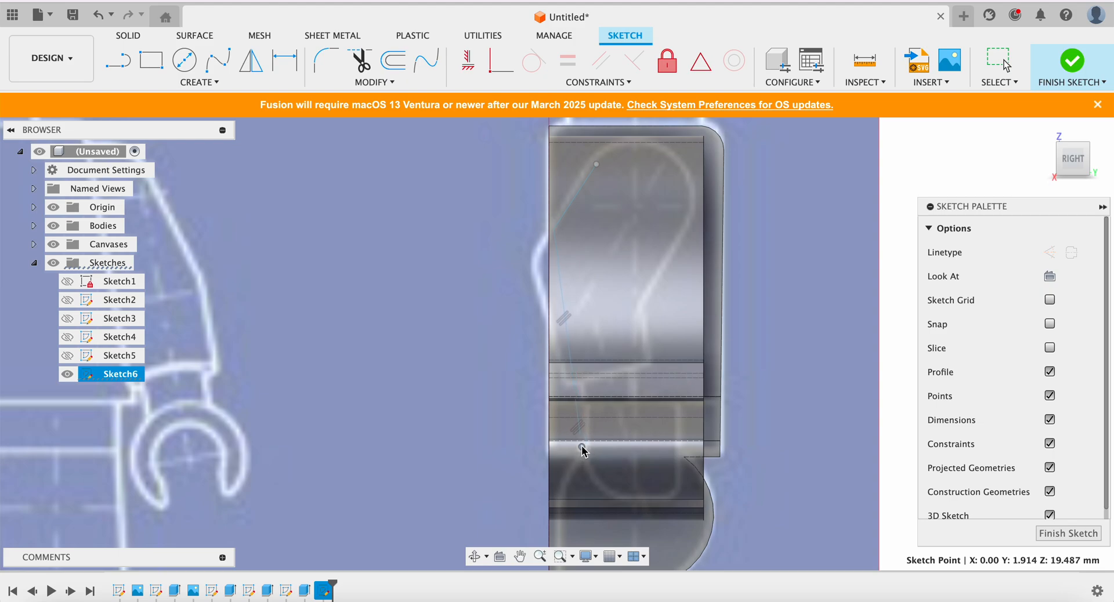
drag(572, 387, 573, 387)
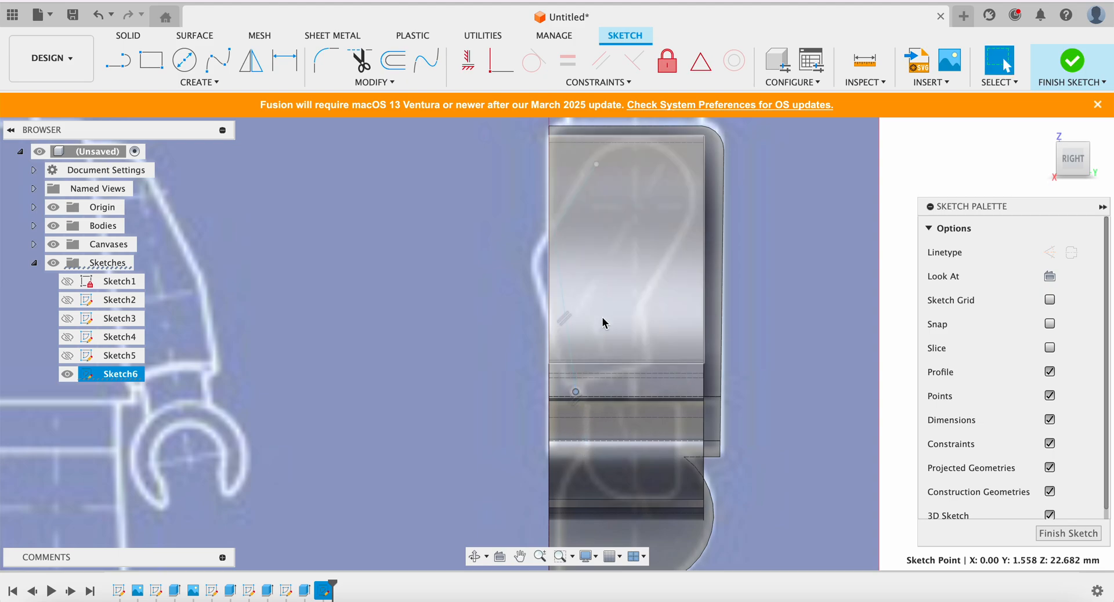
Trace the arm's front edge and sleeve opening with three connected lines ending at the sleeve's lower back corner
click(120, 68)
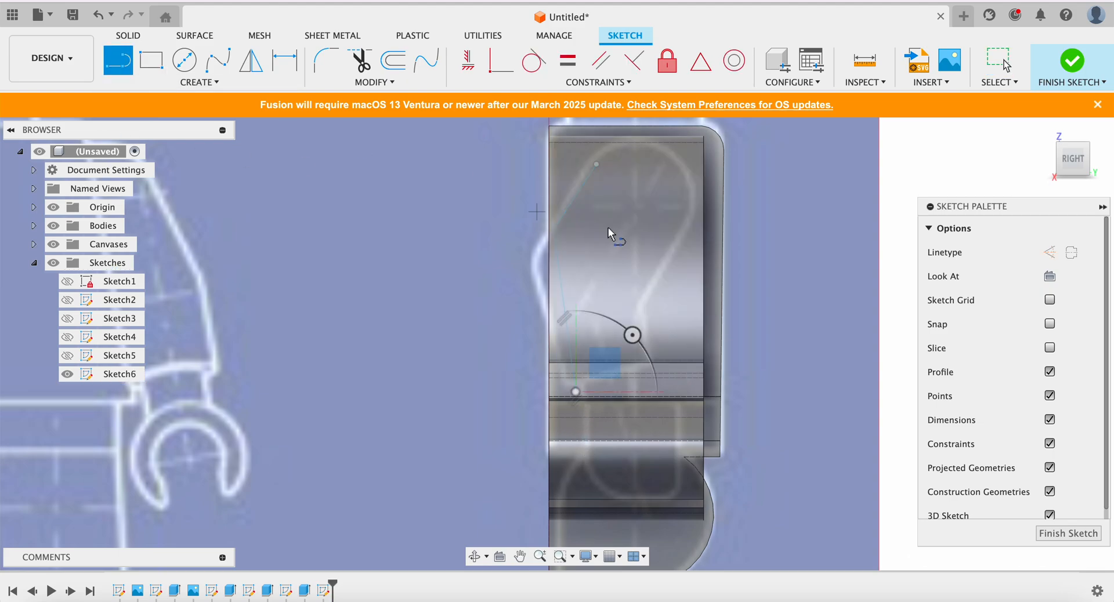
click(694, 219)
click(641, 310)
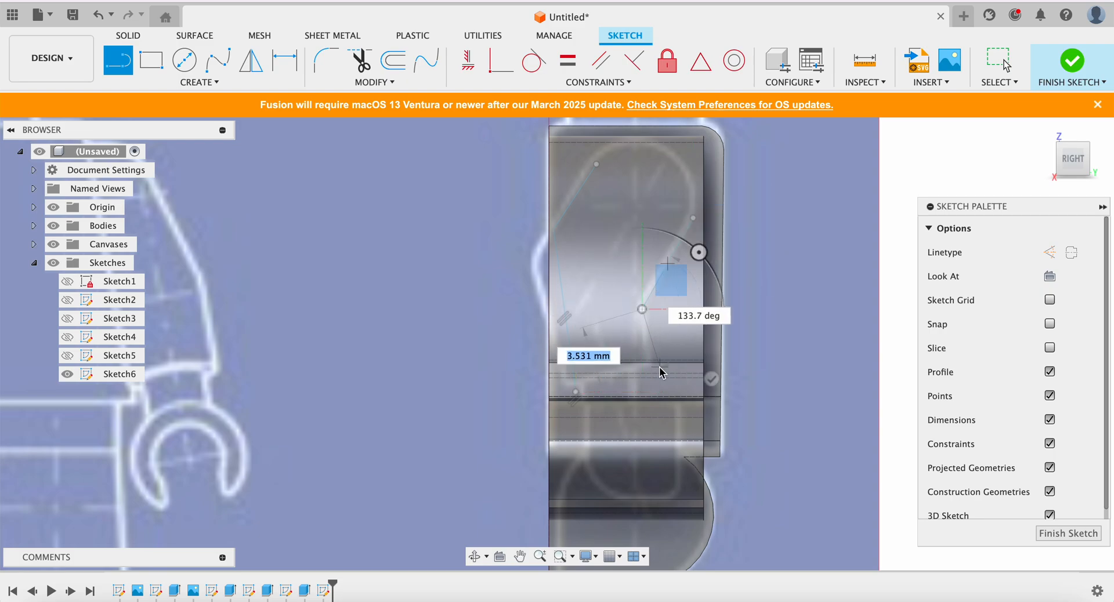
click(660, 367)
click(576, 392)
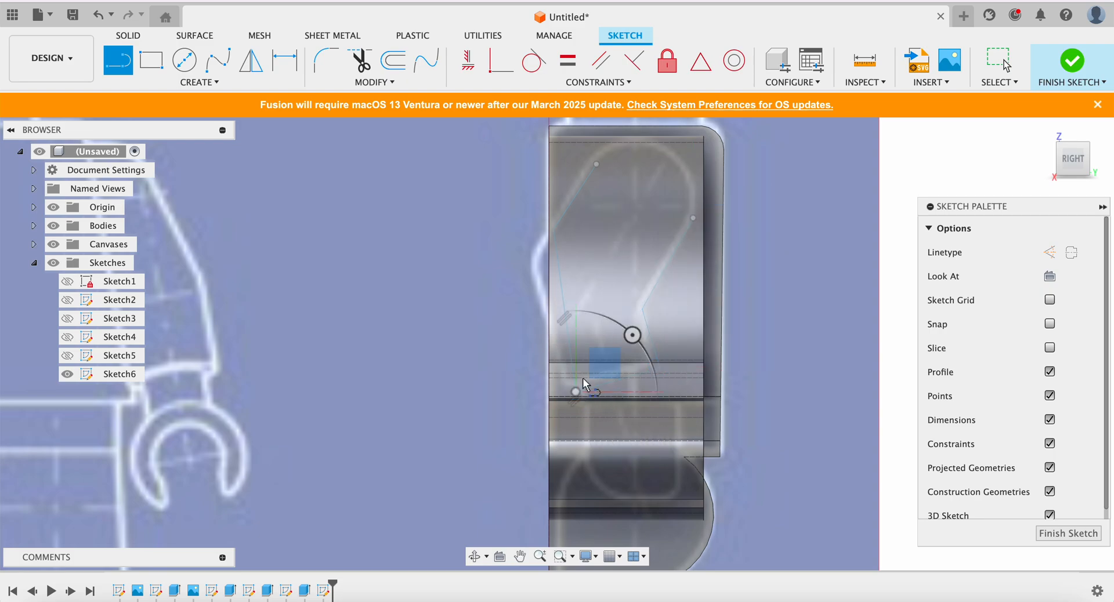
key(Escape)
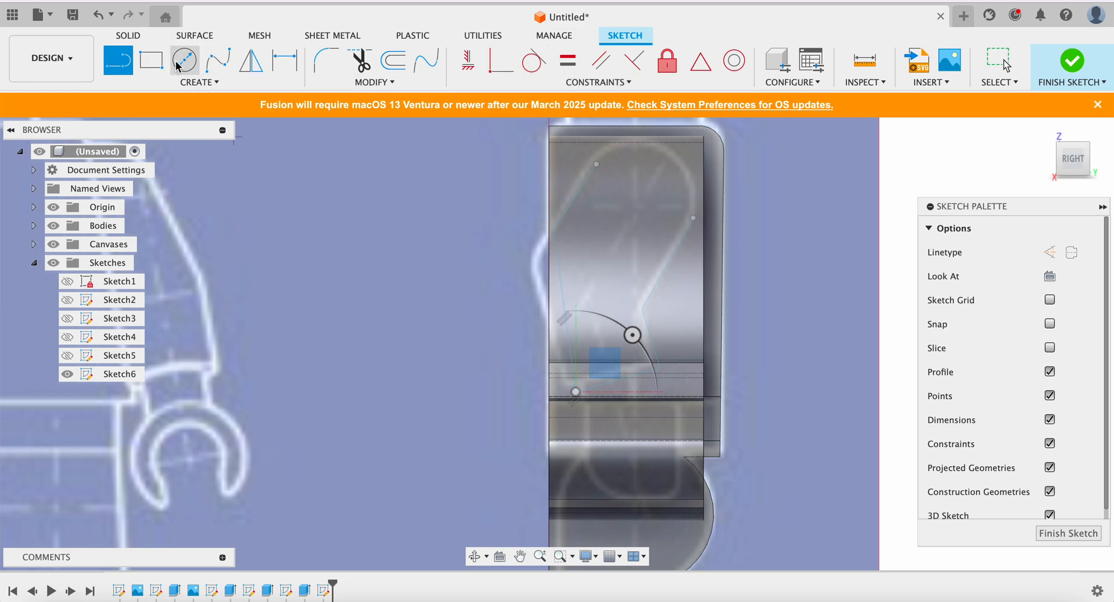
Close the top of the arm outline with a three-point arc around the shoulder, joining the back and front edges
click(180, 83)
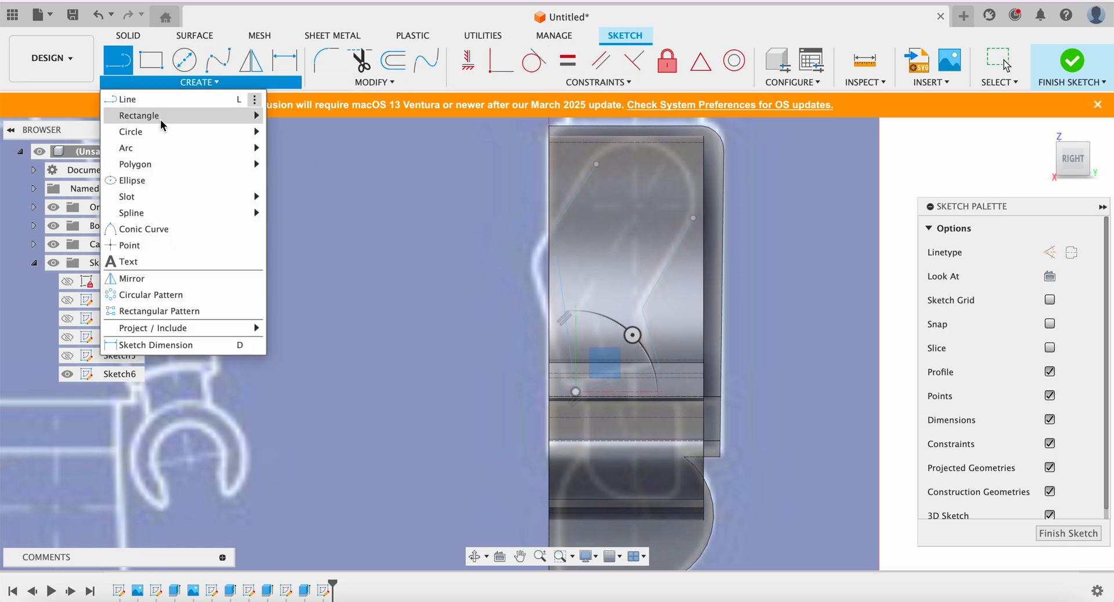
mouse_move(148, 152)
click(302, 147)
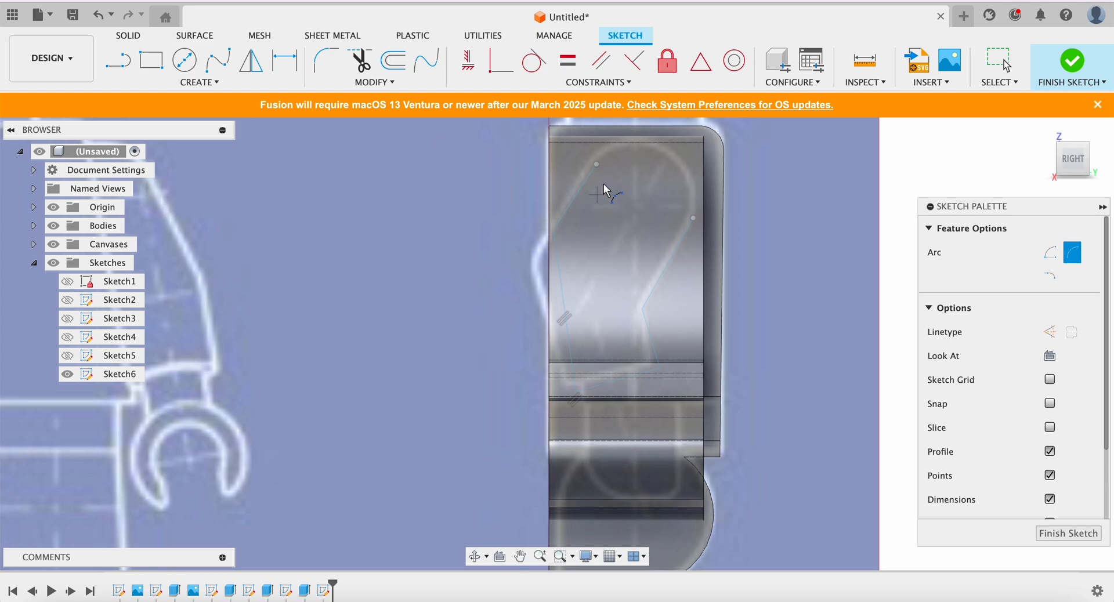
click(596, 164)
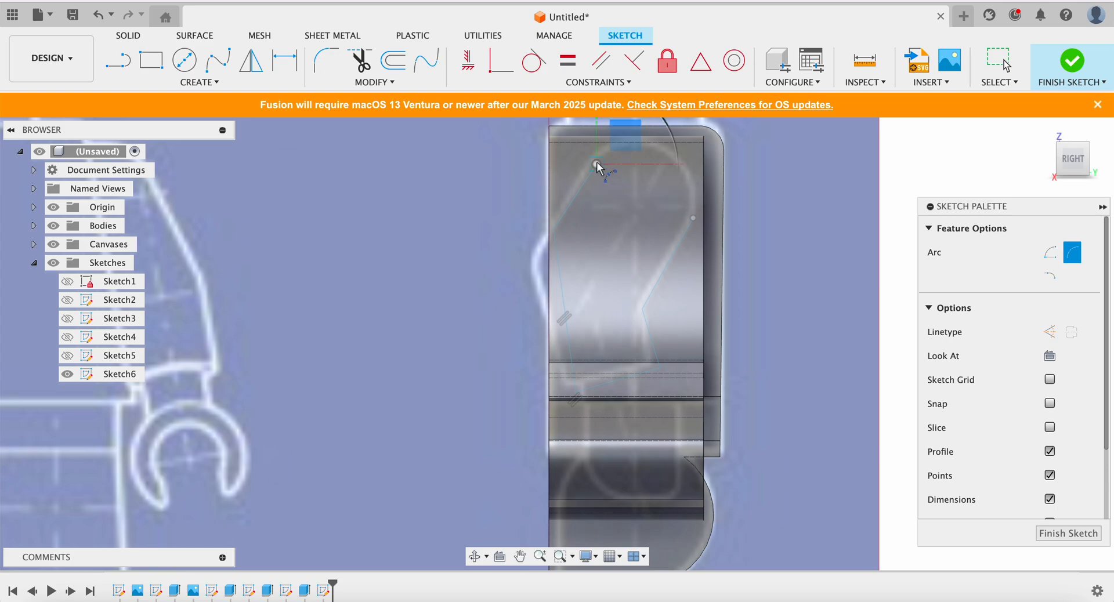
click(693, 219)
click(676, 156)
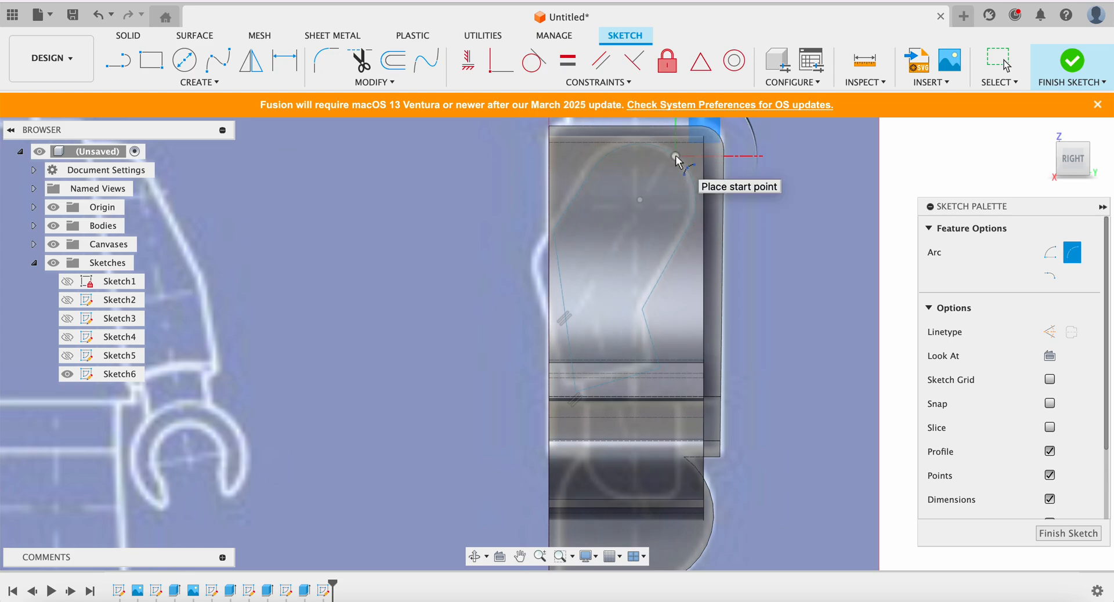
scroll(641, 325, down, 5)
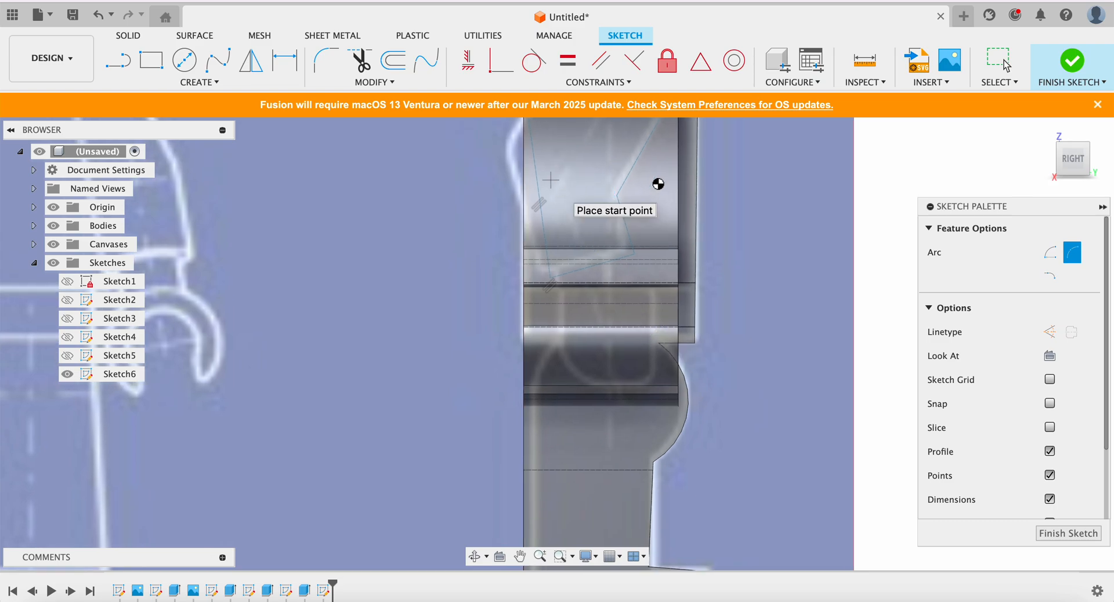
scroll(580, 232, up, 5)
key(Escape)
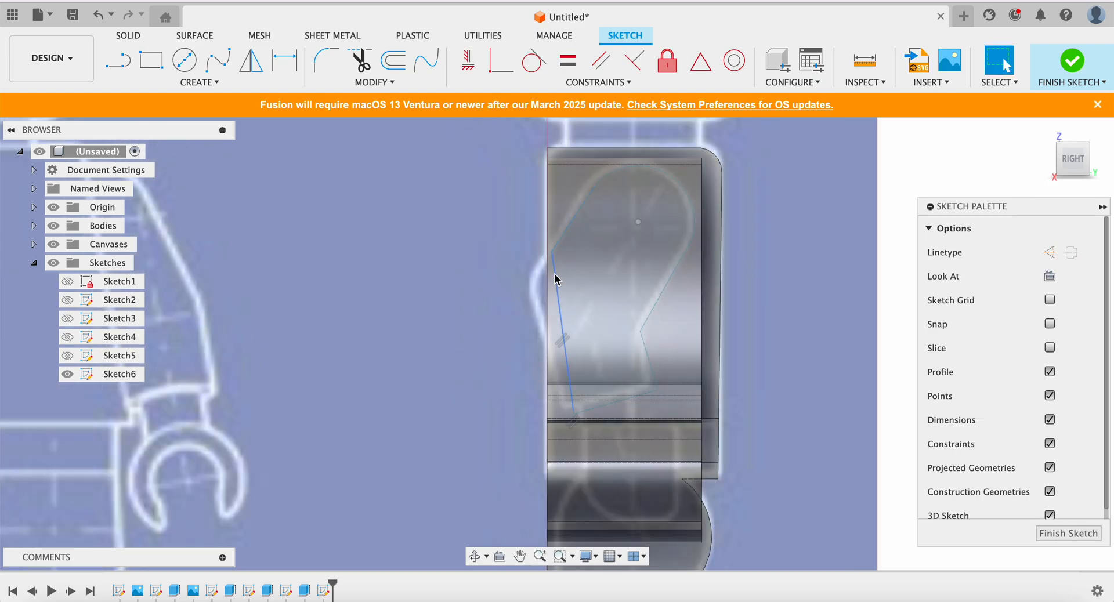
Move the elbow point joining the two lines of the arm's back edge down by 2 mm
click(552, 253)
key(m)
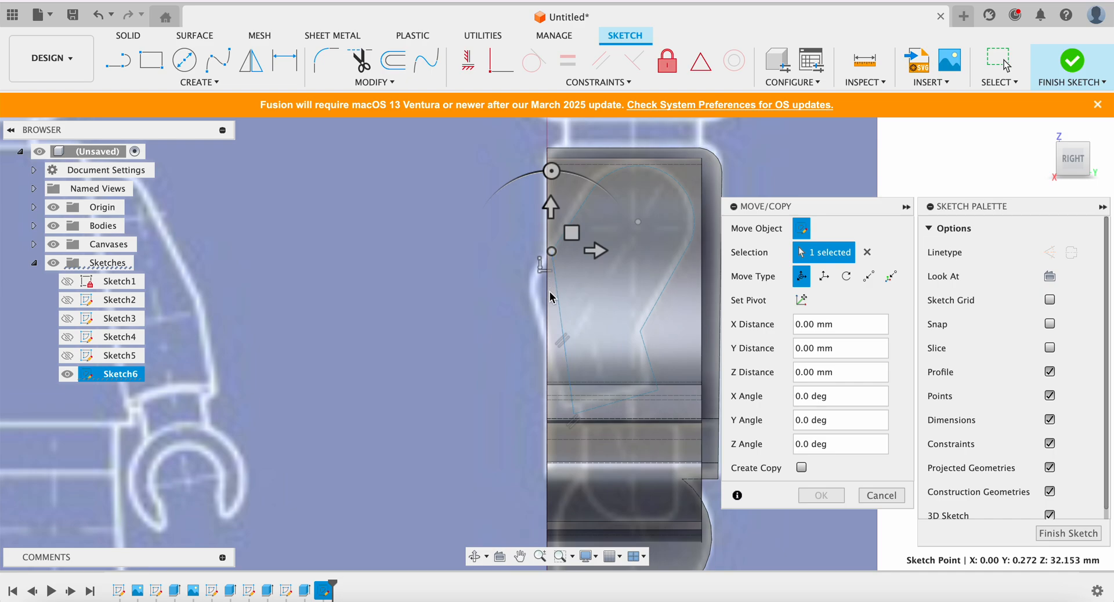
drag(550, 209, 552, 247)
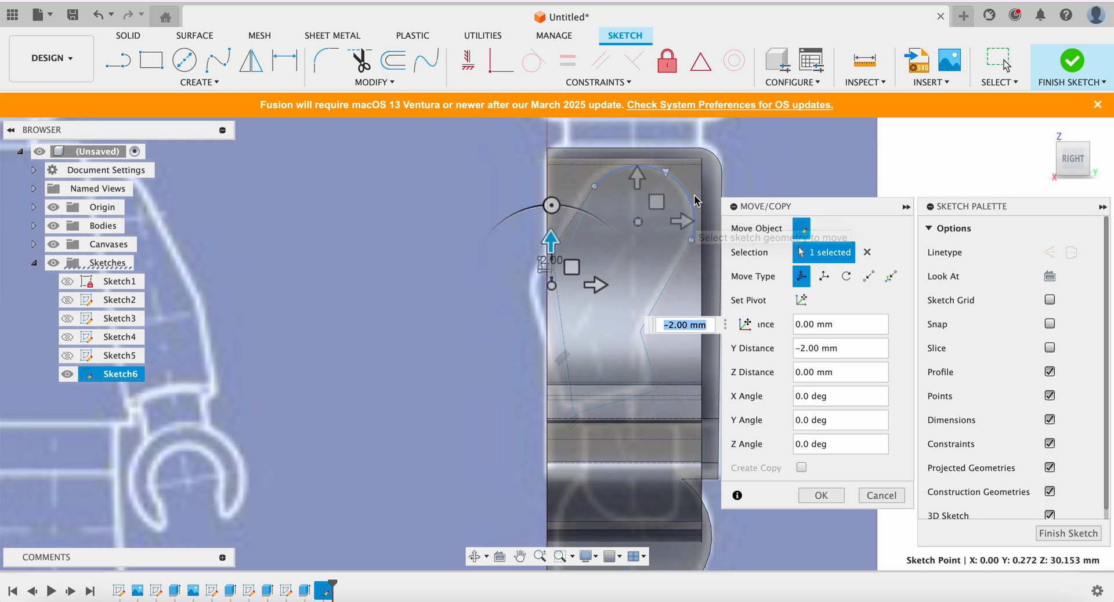
click(829, 496)
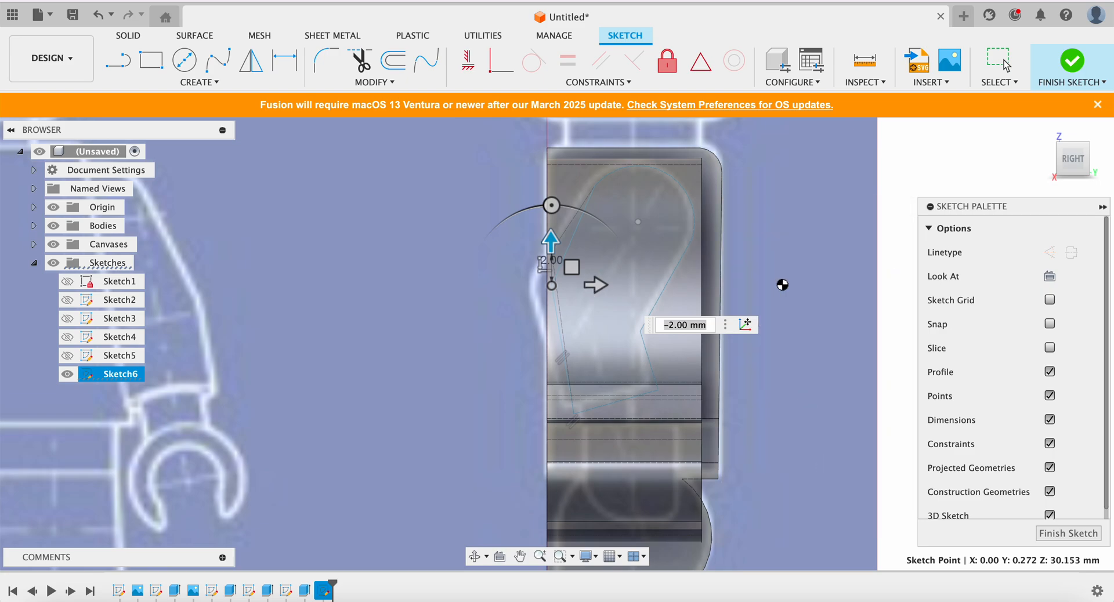
From the left view, trace the wrist and the hand's front and bottom edges with four connected lines starting inside the sleeve opening
mouse_move(1077, 159)
mouse_down()
mouse_move(917, 156)
mouse_move(934, 157)
mouse_up()
drag(730, 158, 729, 151)
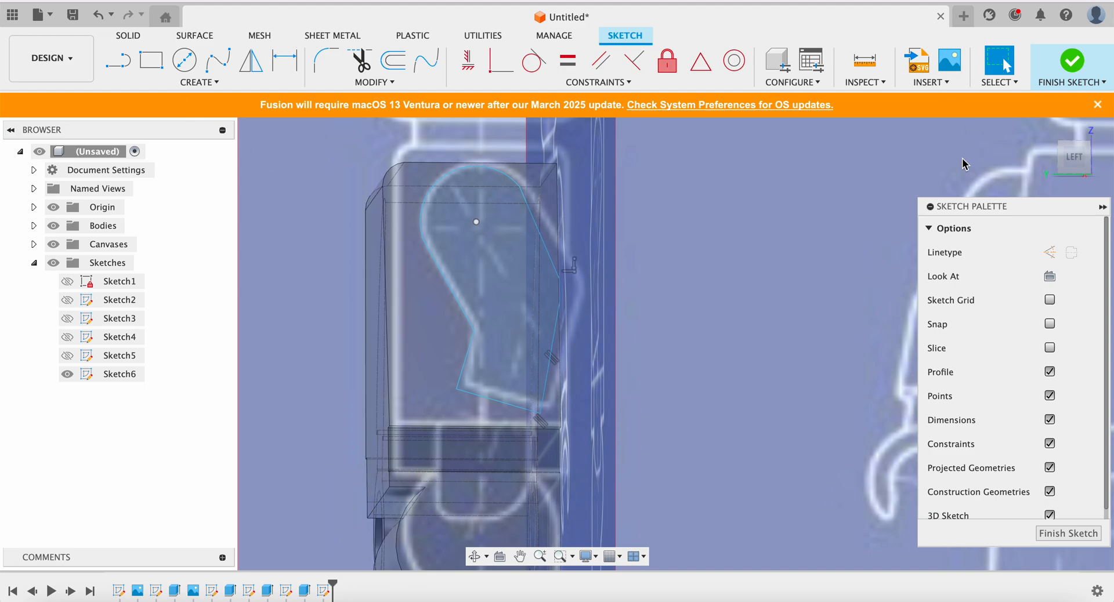
click(1074, 157)
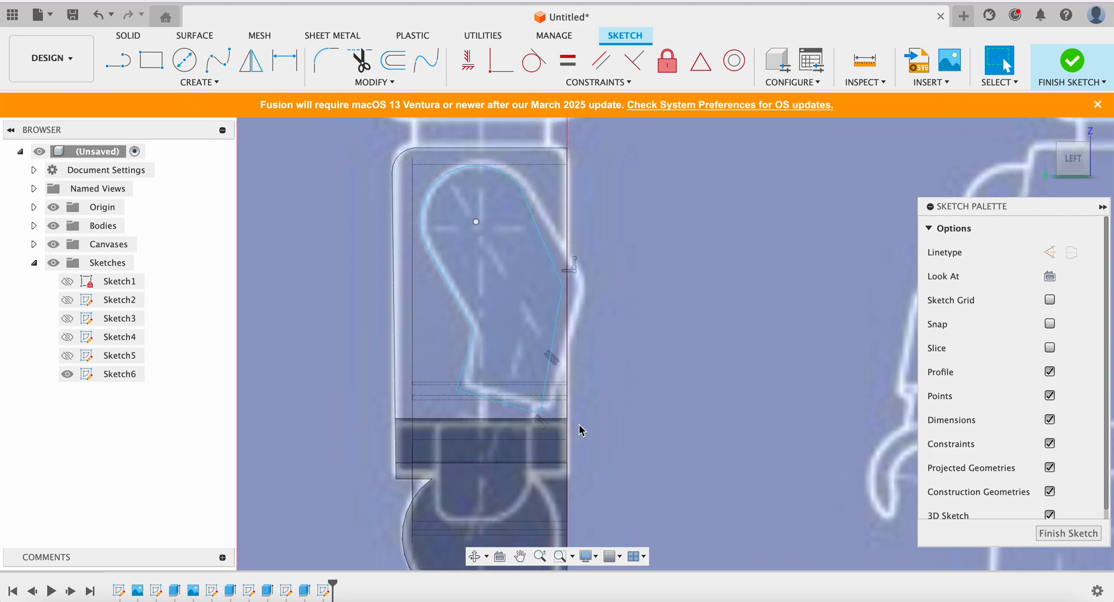
scroll(494, 350, down, 3)
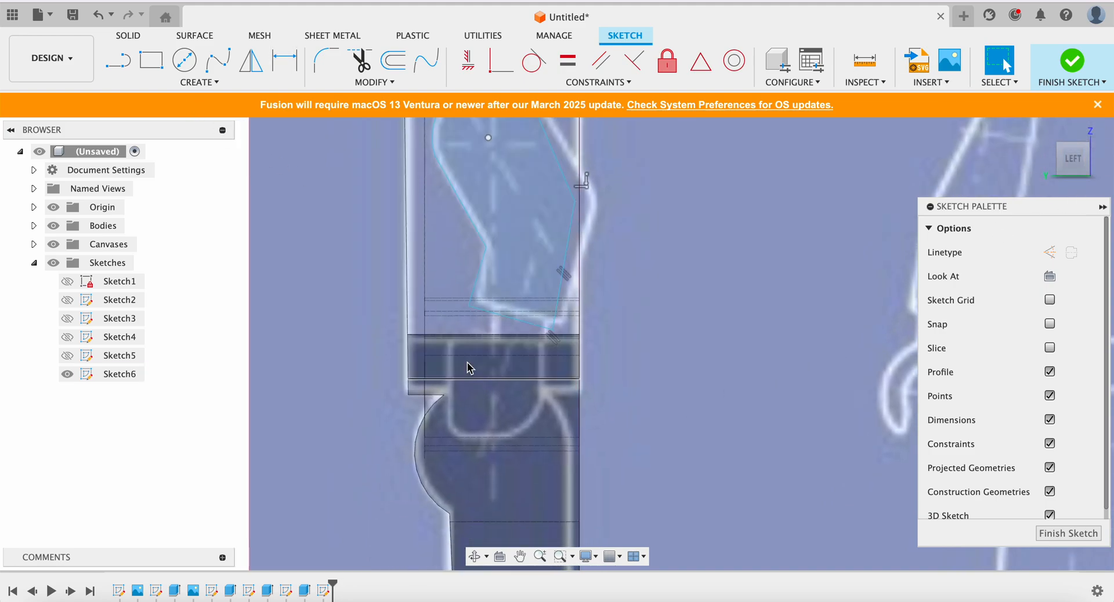
click(125, 66)
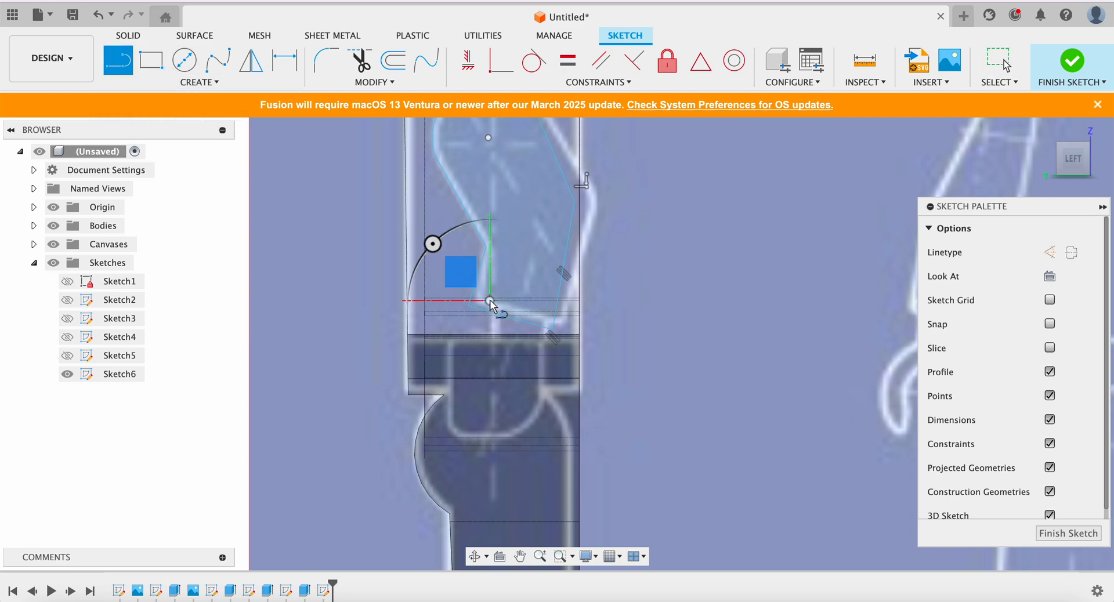
click(471, 347)
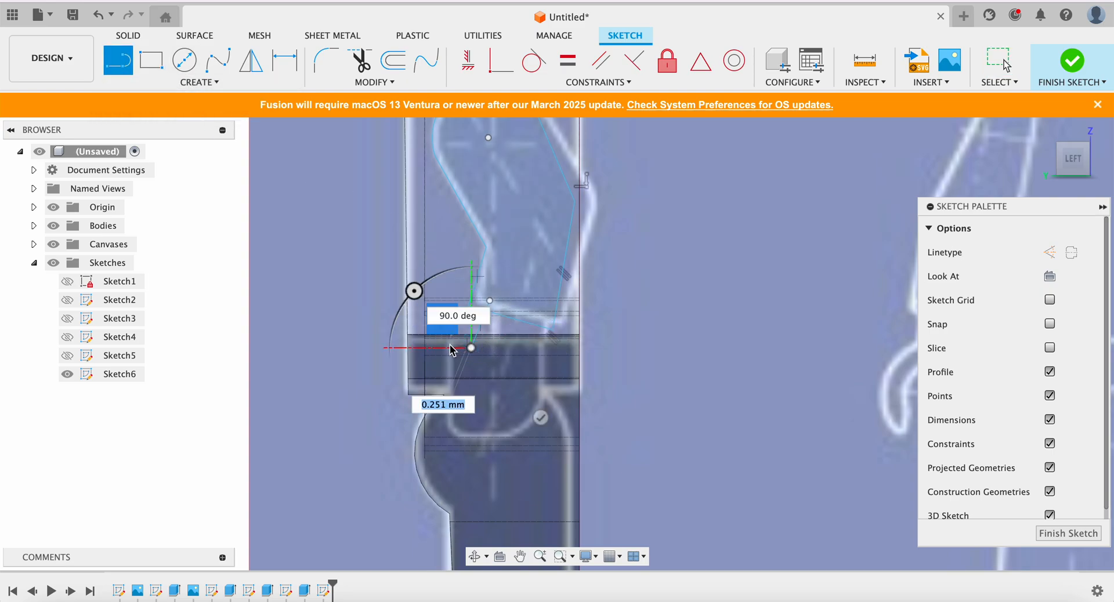
click(452, 359)
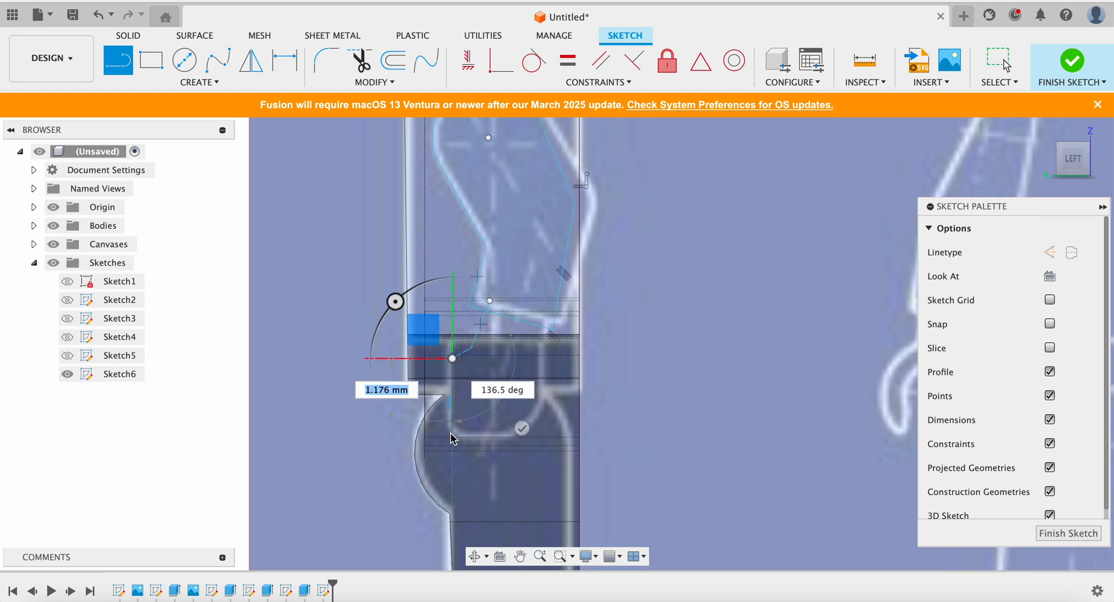
click(452, 430)
click(513, 431)
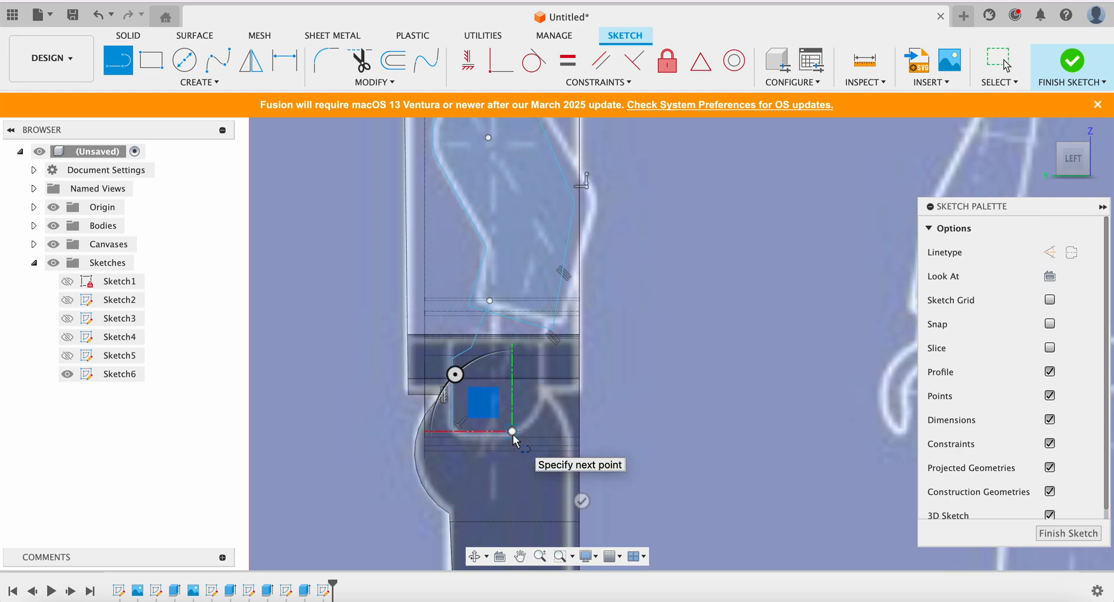
key(Escape)
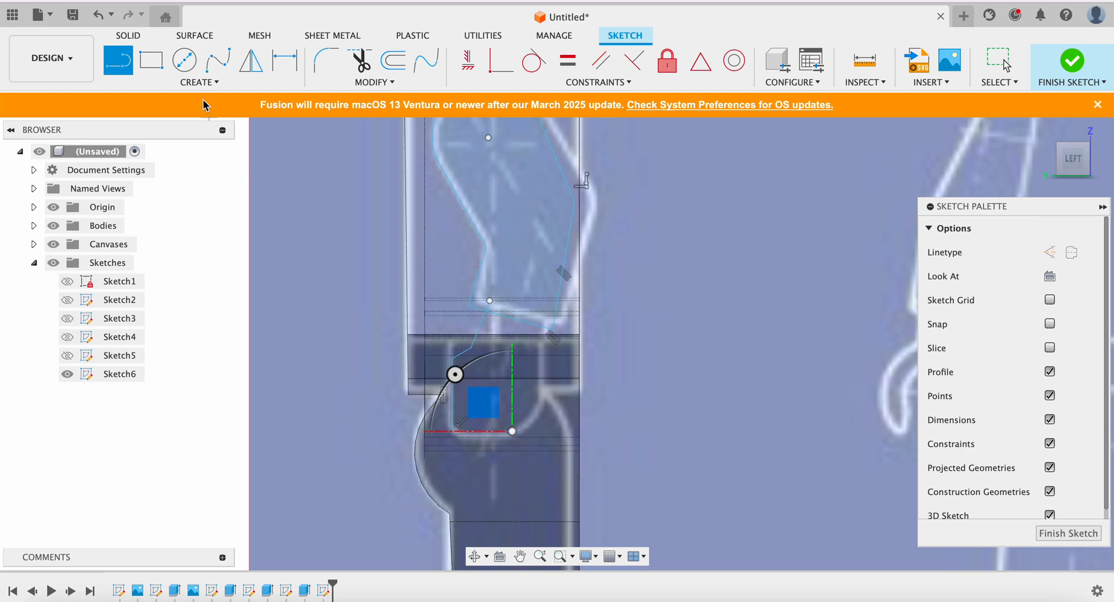
Round the hand's lower back corner with a three-point arc from the end of the bottom line up to the hand's back edge
click(200, 82)
mouse_move(244, 164)
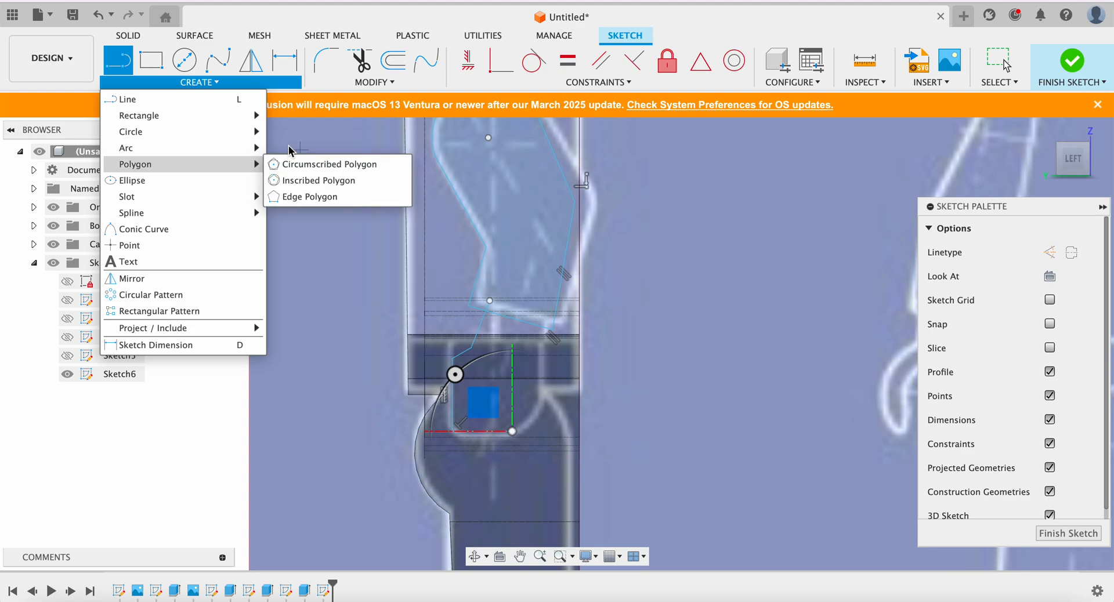
click(308, 148)
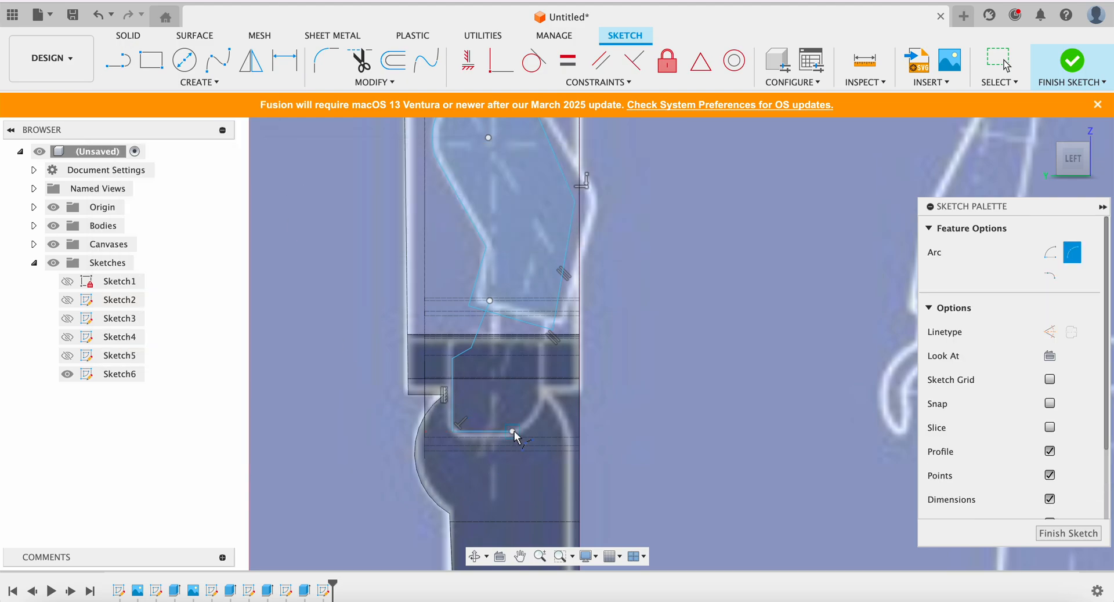
click(541, 389)
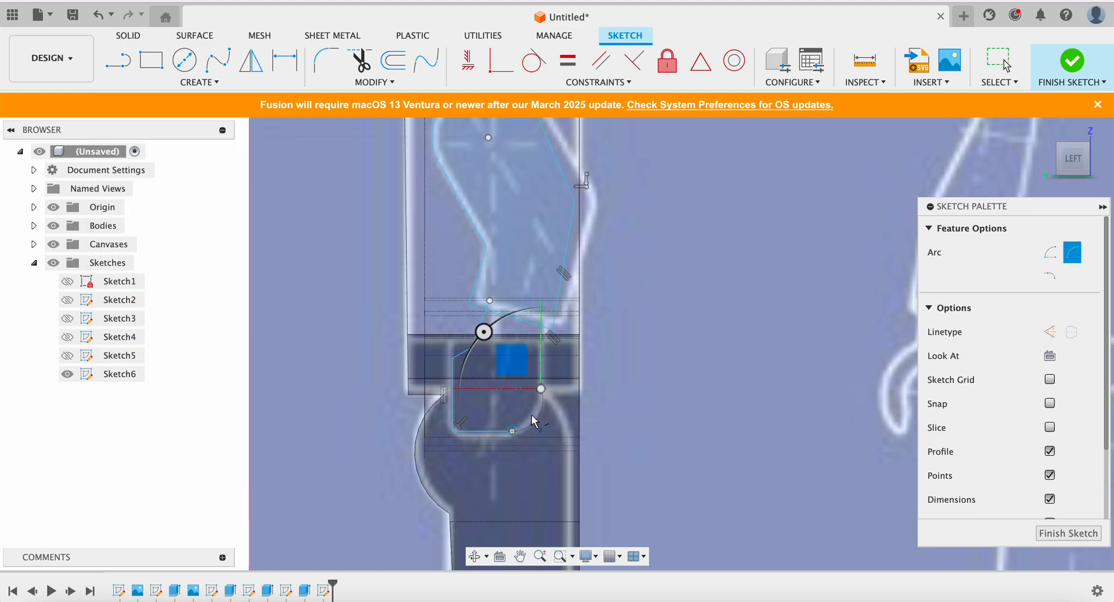
click(535, 422)
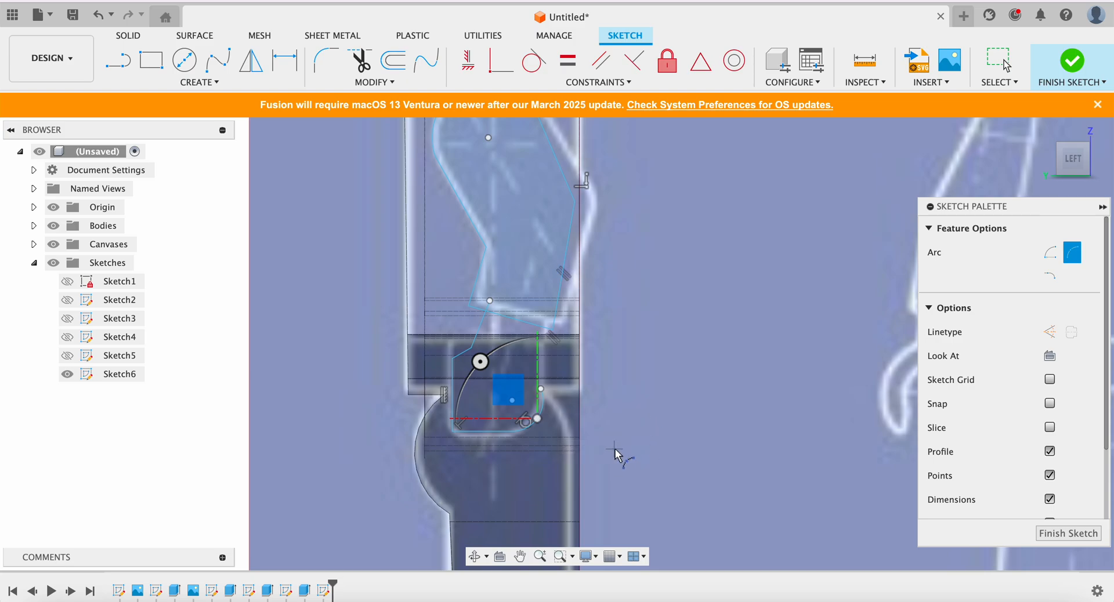
key(Escape)
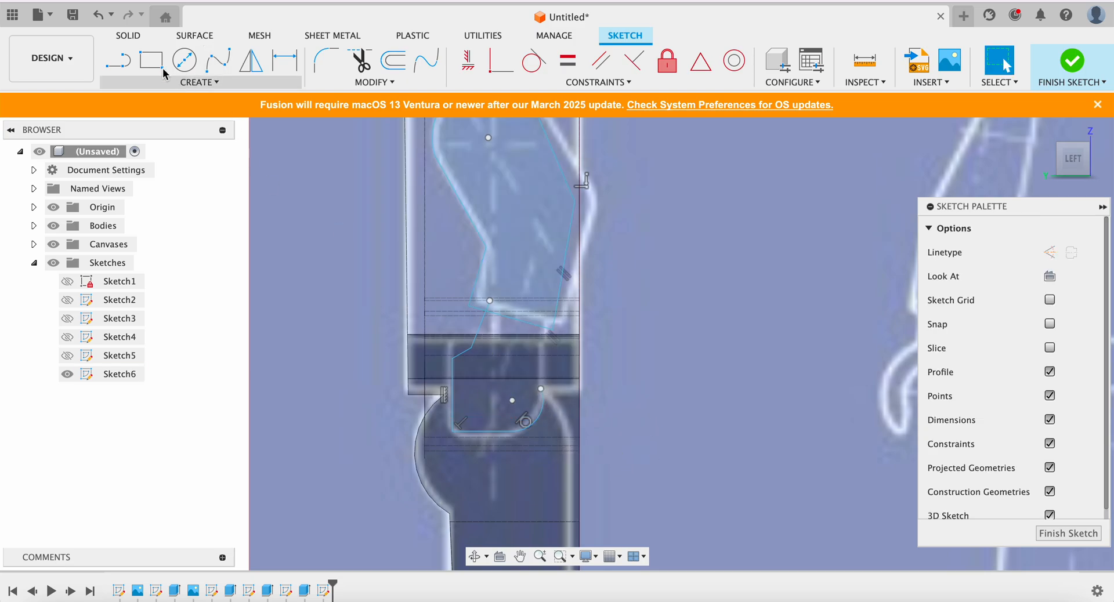
Close the hand outline with a vertical line from the arc up into the sleeve and a line back to the wrist's starting point
key(l)
click(540, 388)
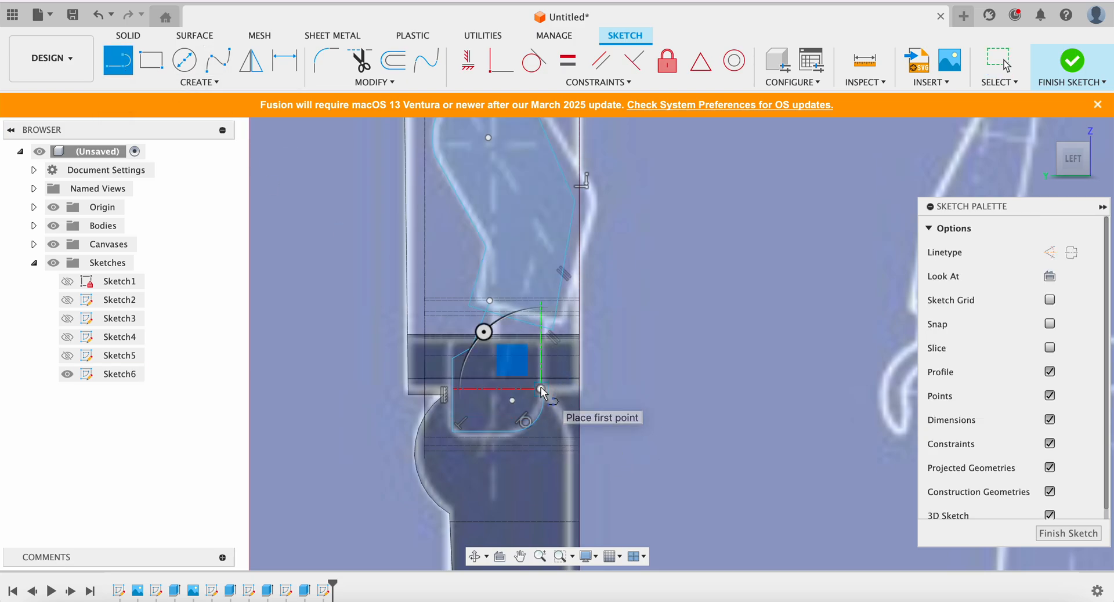
click(541, 294)
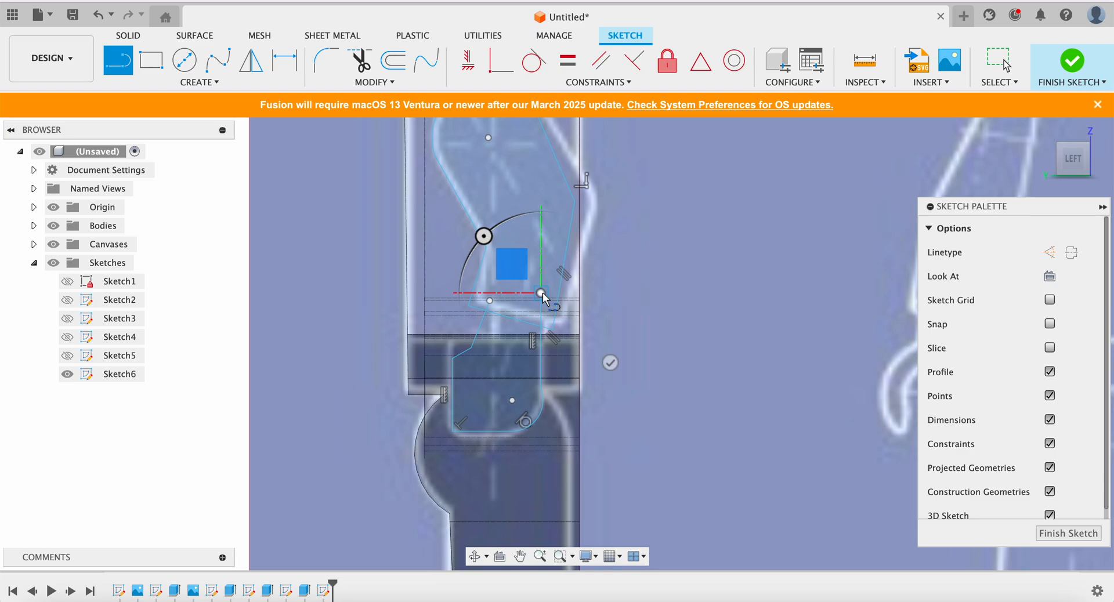
click(489, 301)
key(Escape)
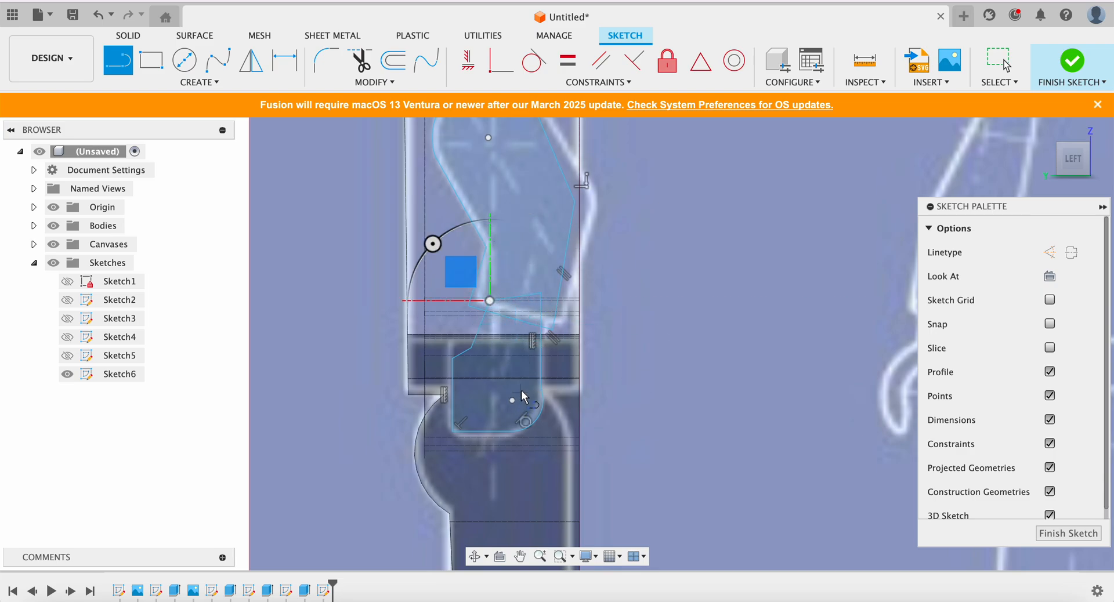
key(Escape)
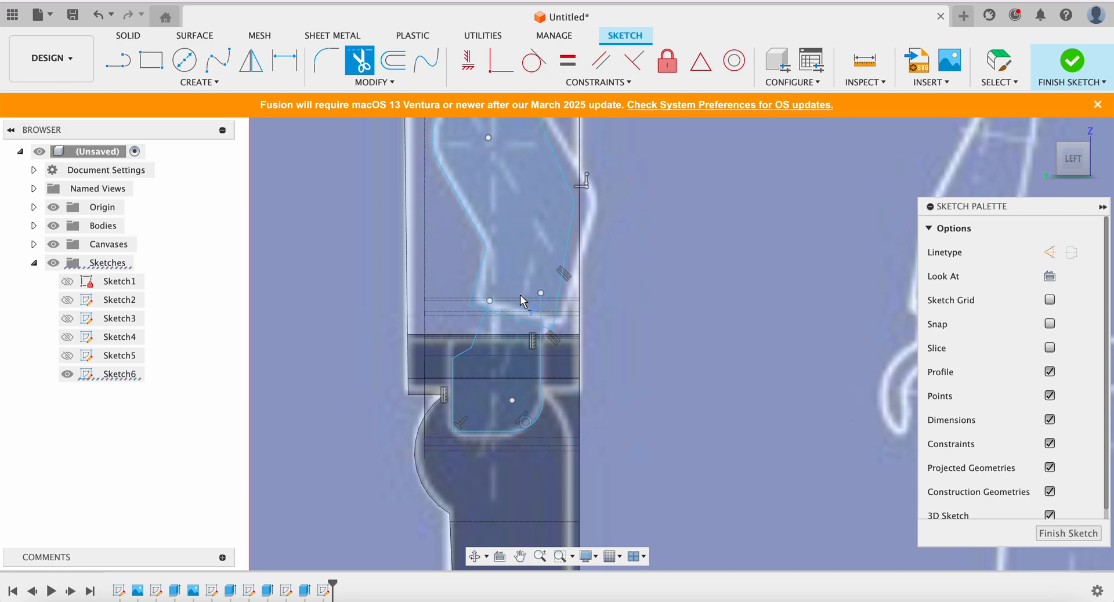
Trim the overlapping line sections around the sleeve opening to merge the arm and hand into one outline
click(499, 310)
click(541, 308)
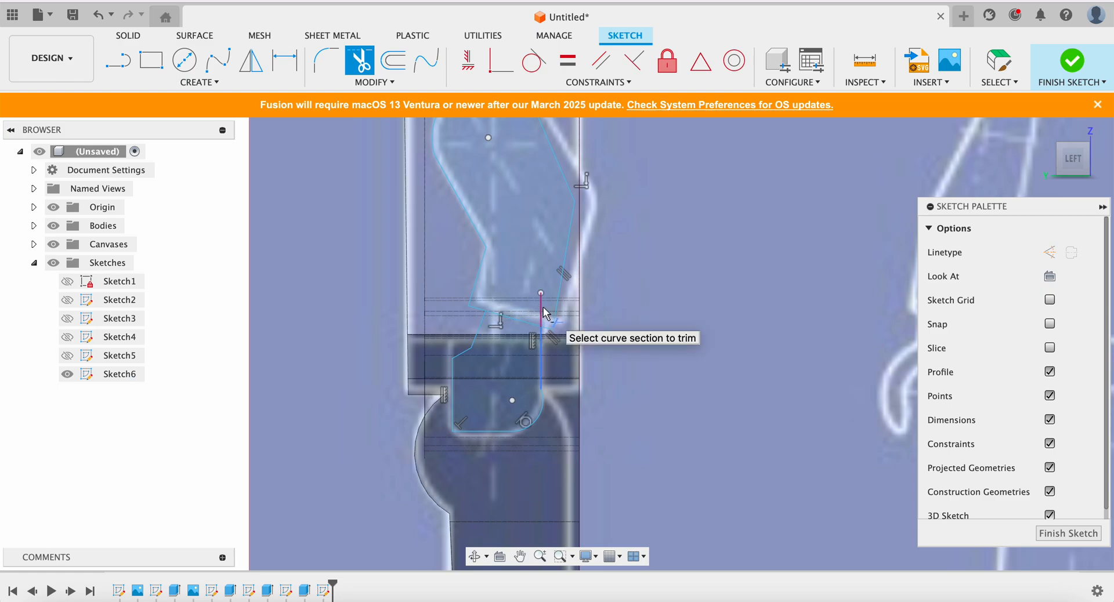
click(519, 320)
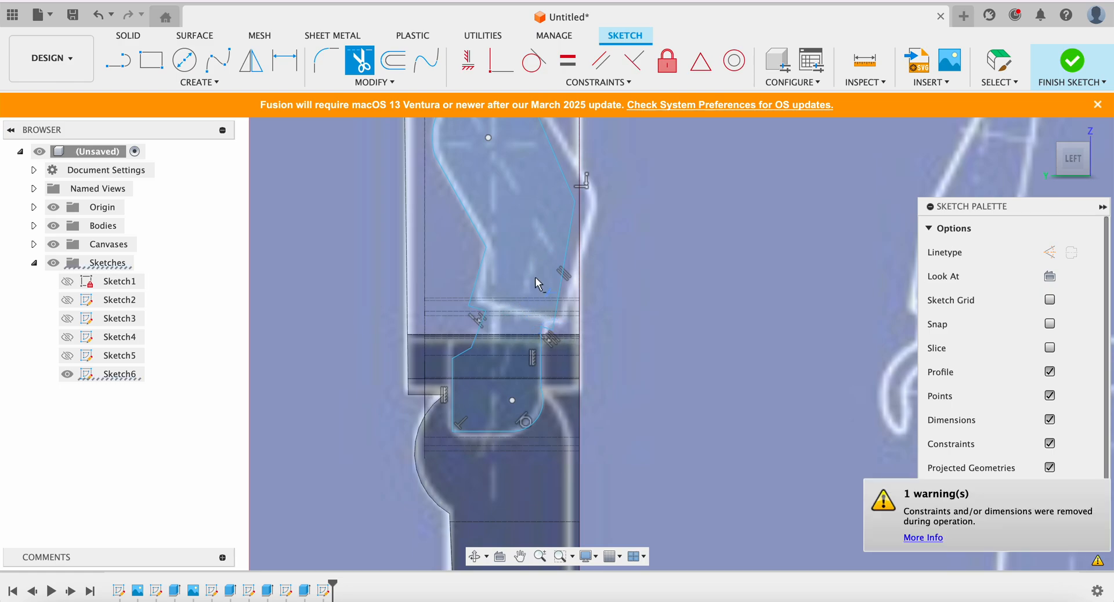
scroll(504, 325, down, 4)
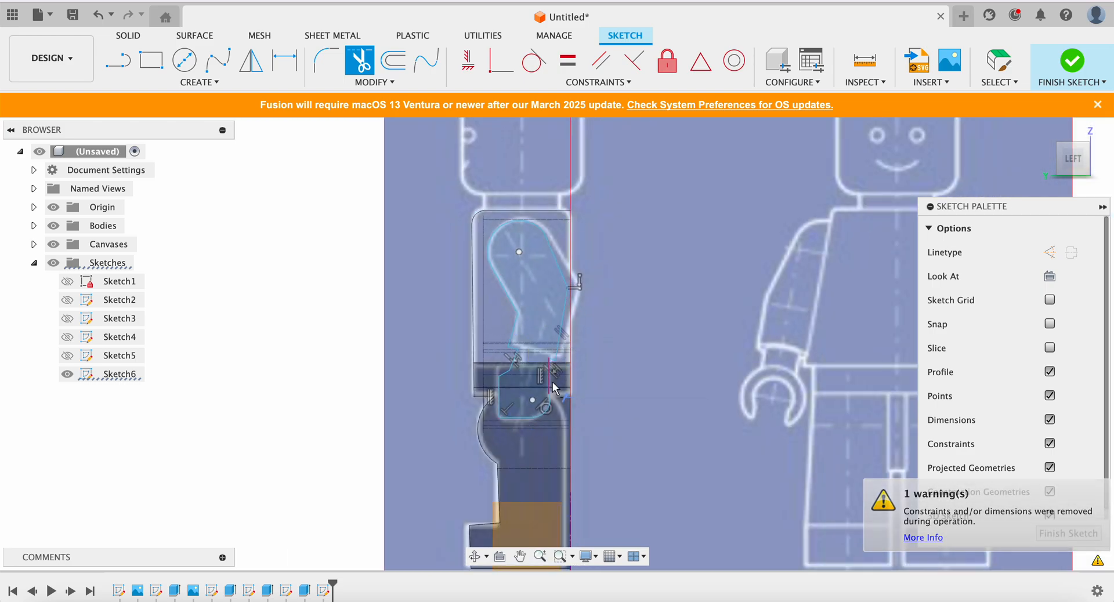
key(Escape)
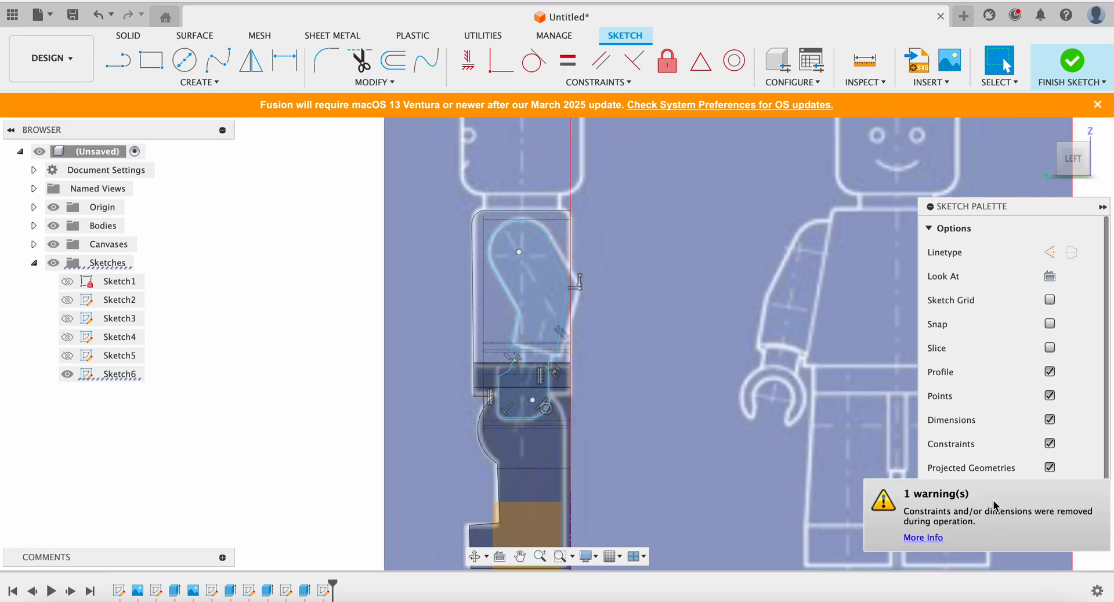
Draw a rectangle about 18 by 26 mm around the whole arm and hand outline, and finish the sketch
click(151, 60)
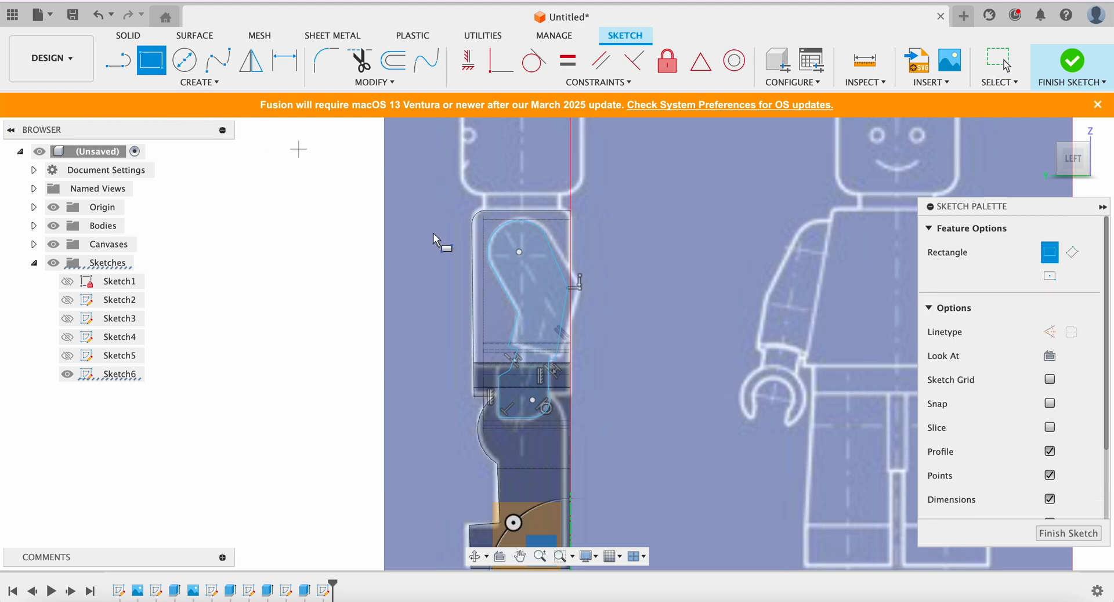
click(434, 189)
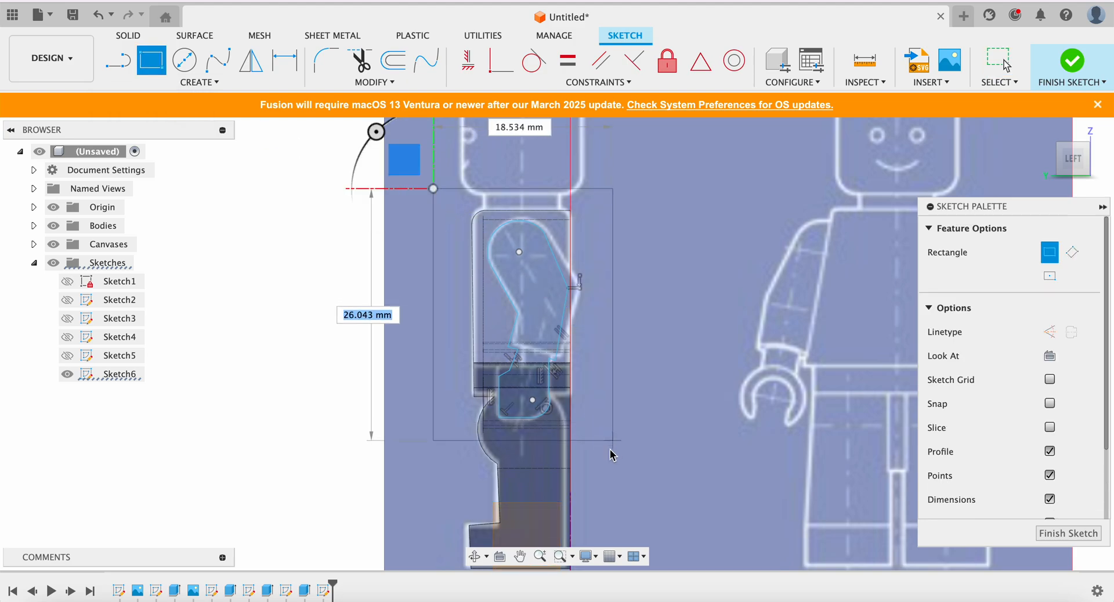
click(610, 448)
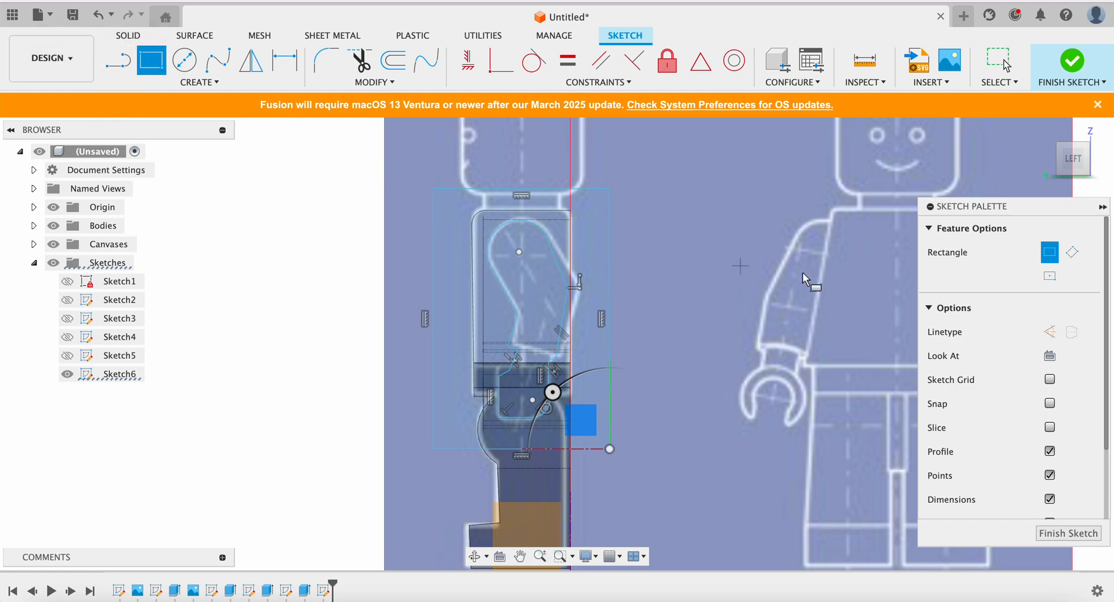
click(1067, 533)
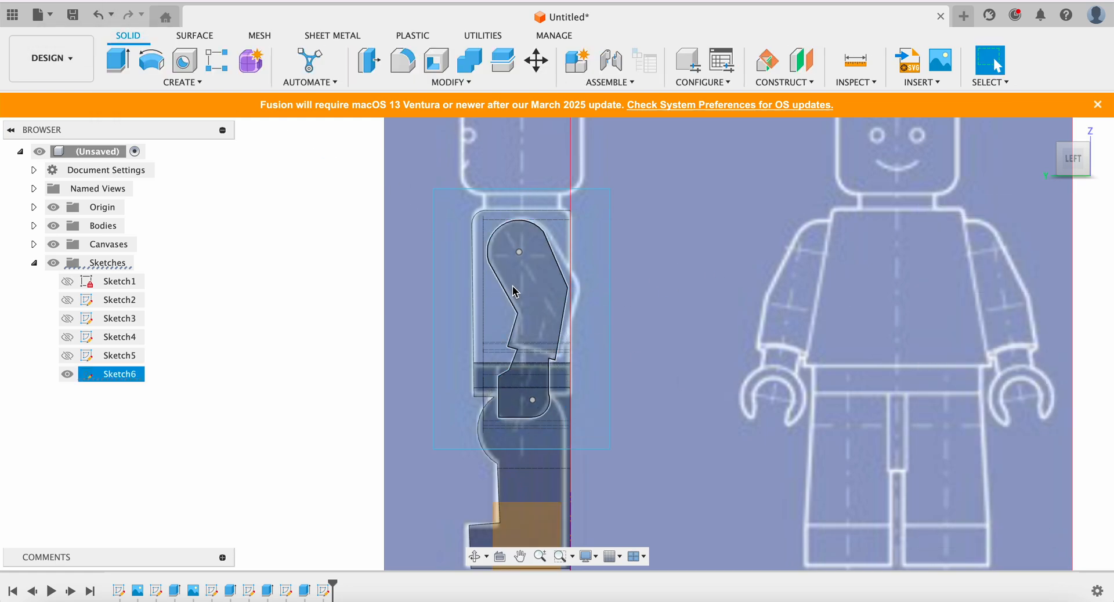
Select the sketch region between the rectangle and the arm outline, and hide the torso and legs body
click(598, 268)
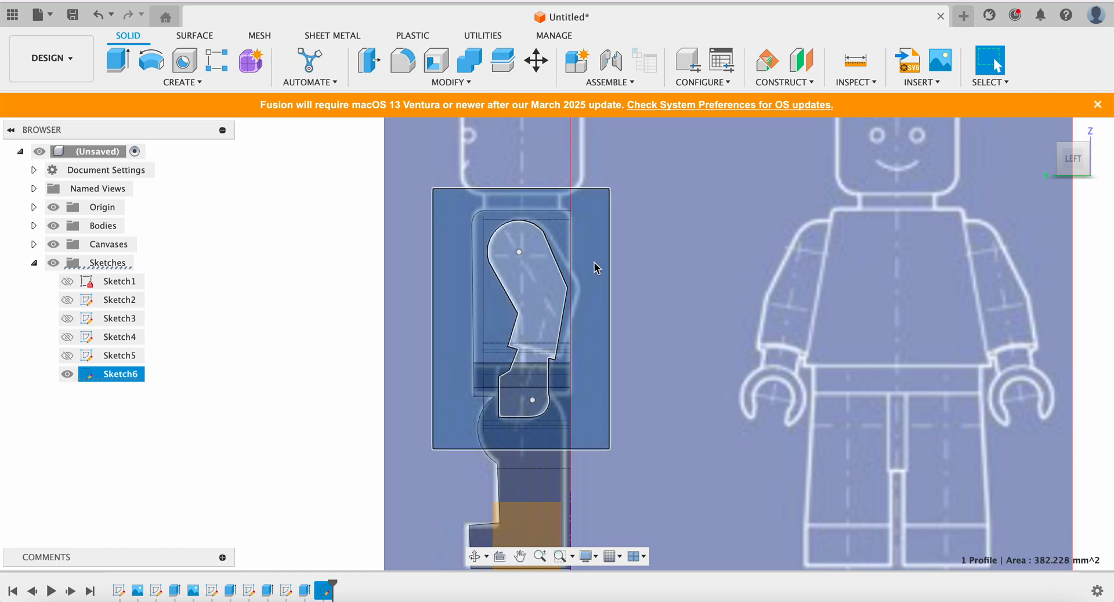
drag(1072, 172, 975, 184)
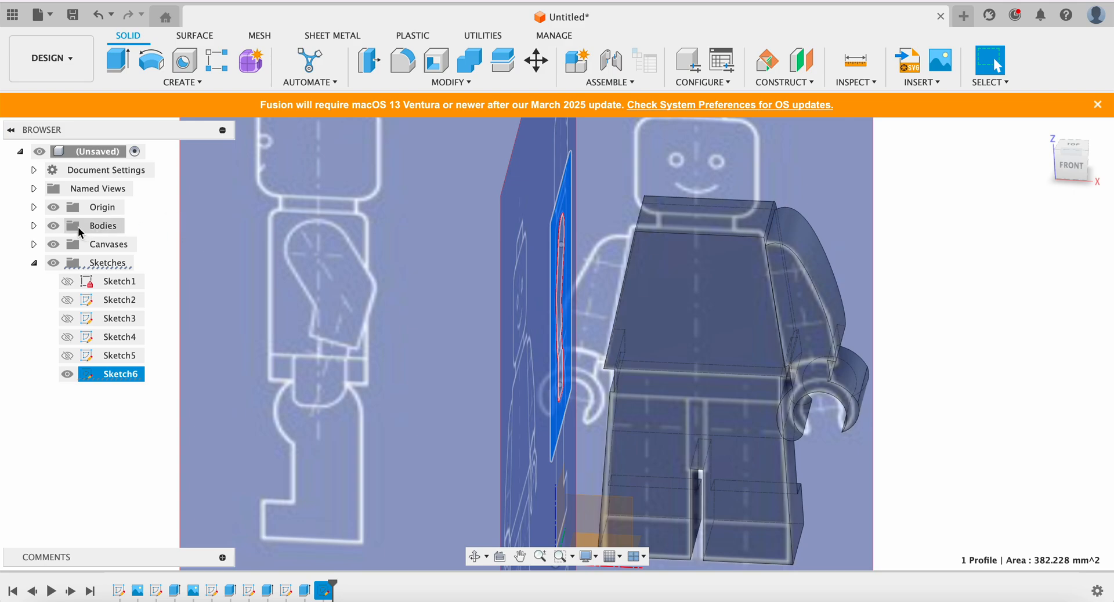
click(34, 226)
click(68, 244)
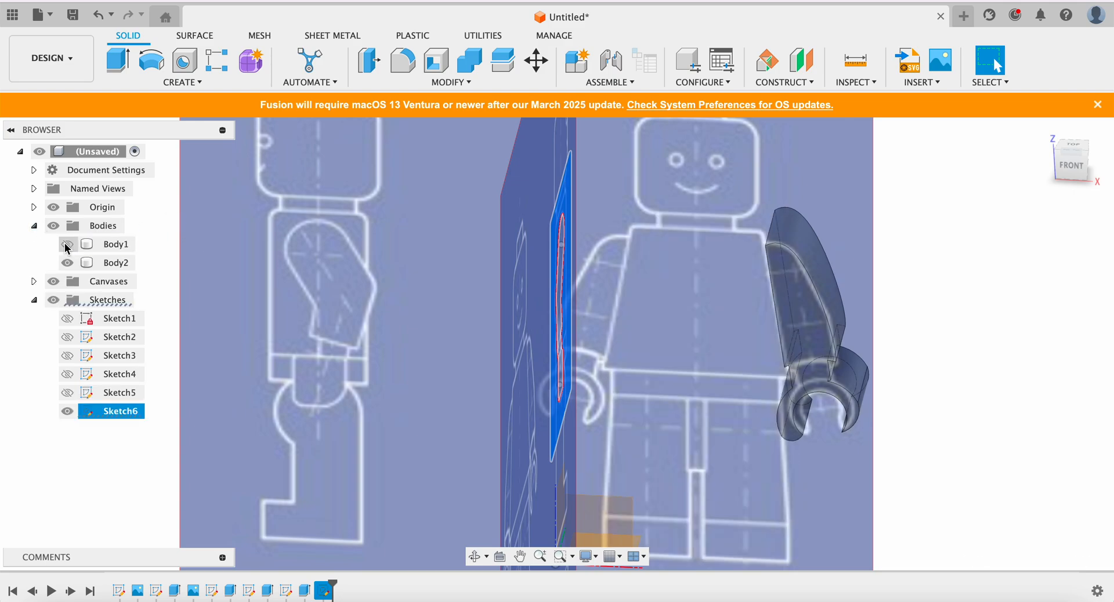
click(816, 304)
click(341, 182)
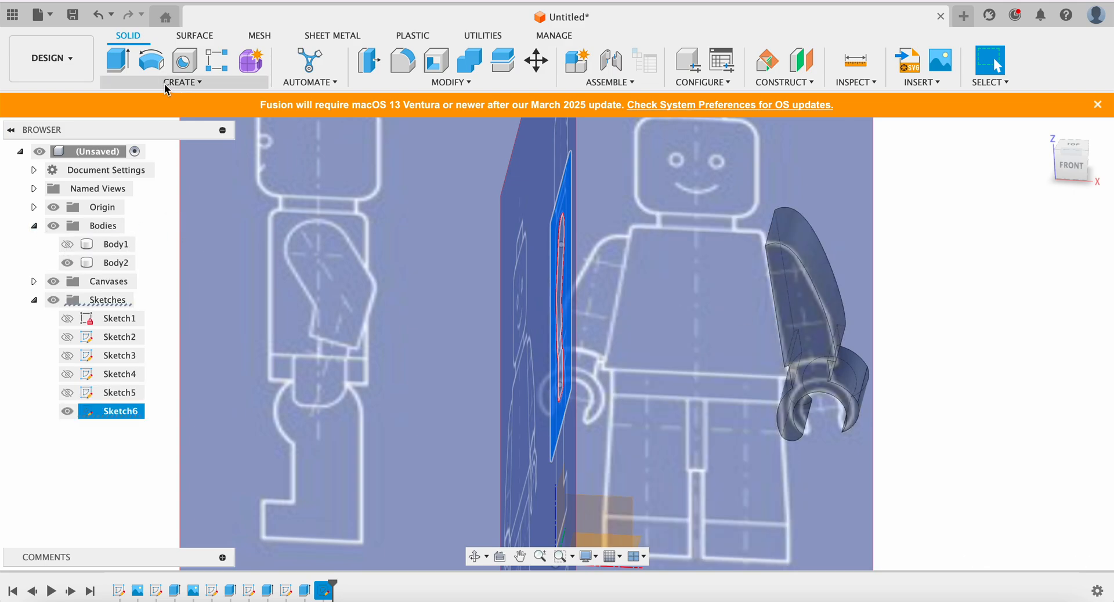
Extrude the selected region around the arm outline 35 mm as a cut through the arm and hand body
click(123, 61)
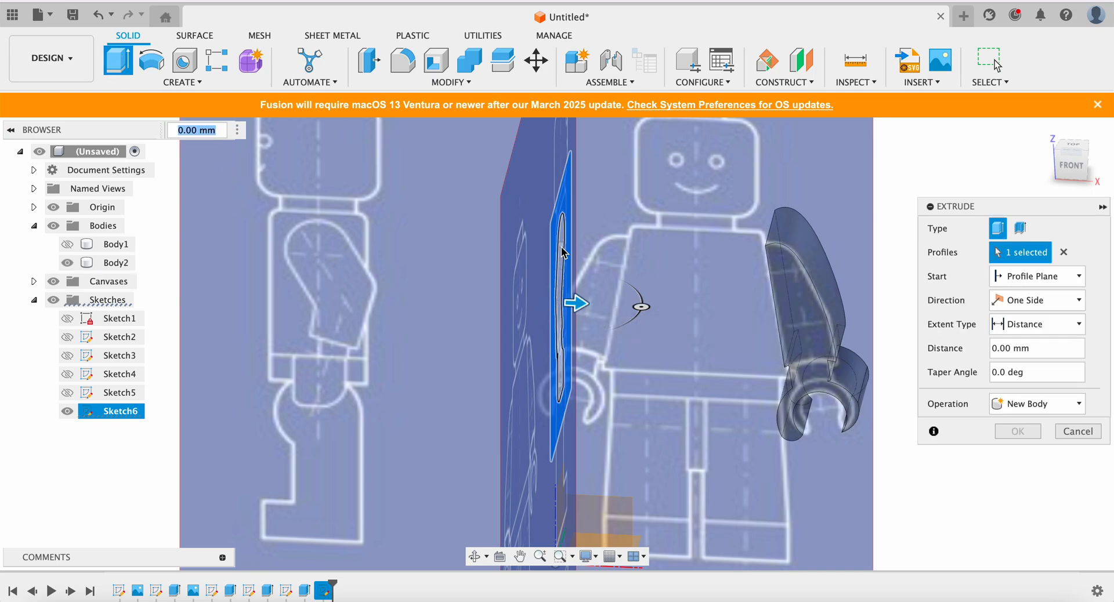
drag(576, 304, 915, 311)
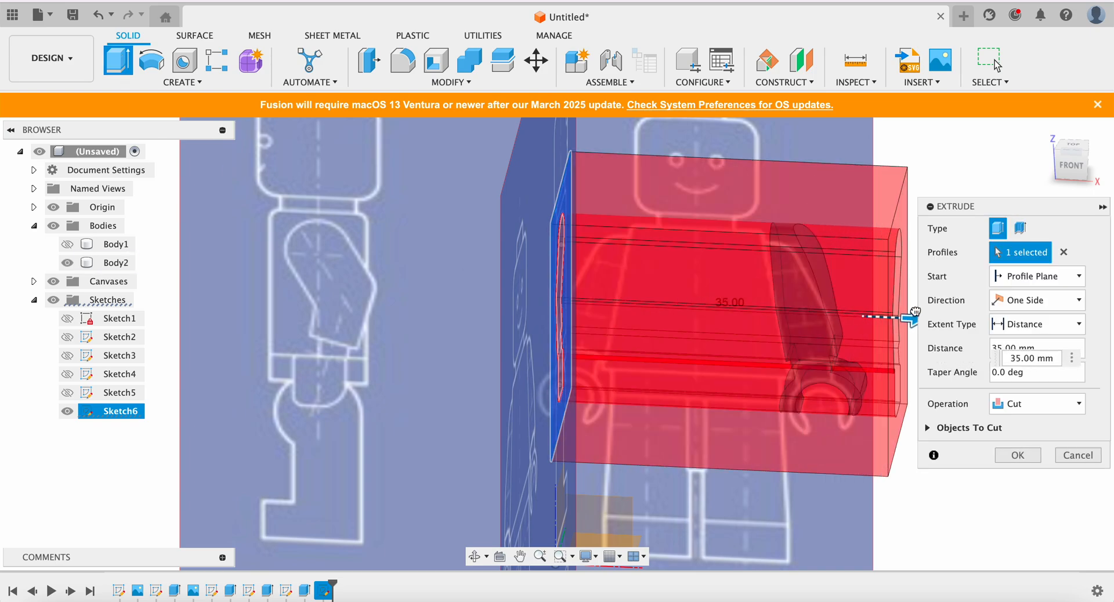
drag(1071, 169, 984, 164)
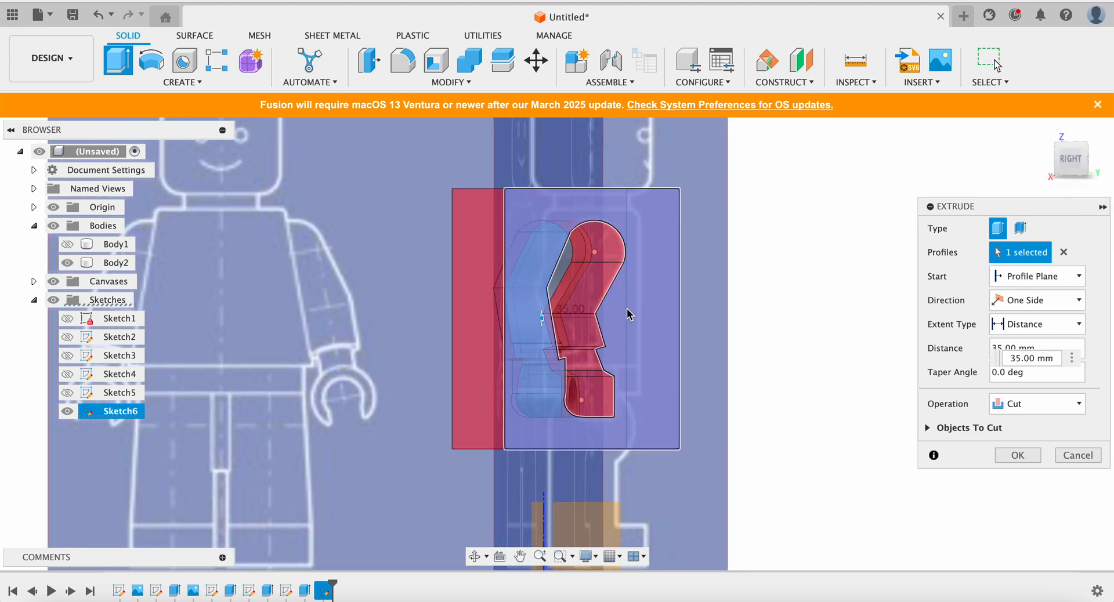
click(1017, 455)
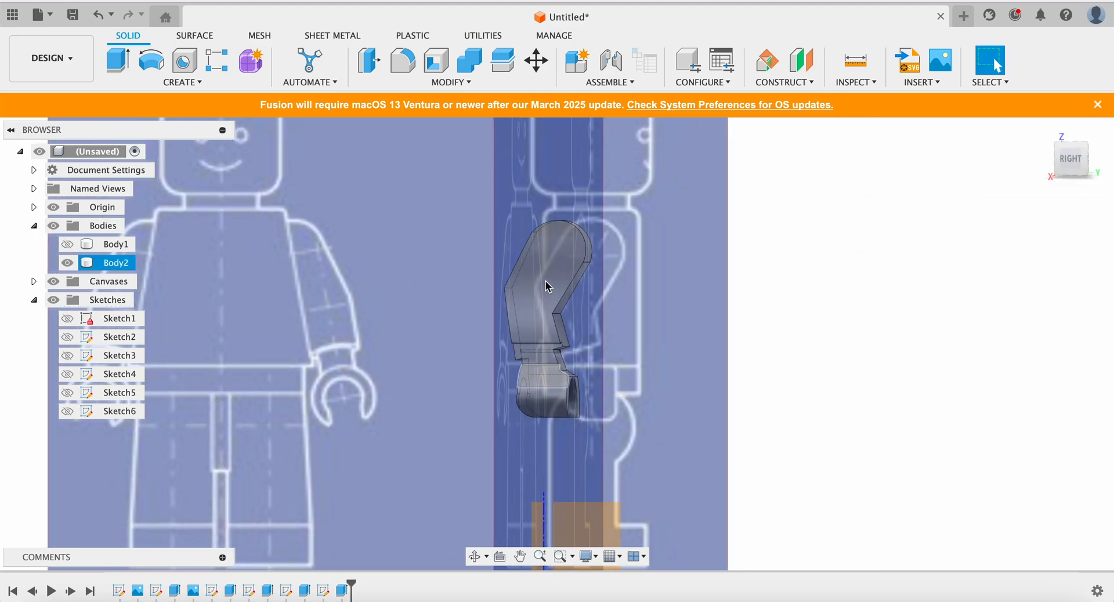
Fillet the angled edge on the upper arm with a constant radius set freehand
click(1076, 174)
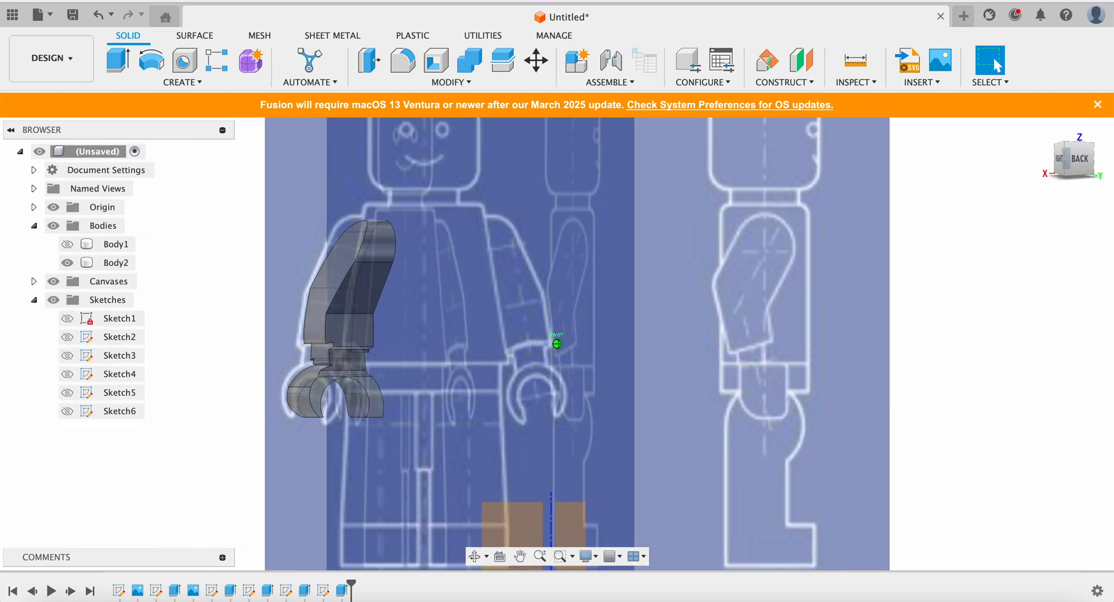
click(338, 283)
click(403, 62)
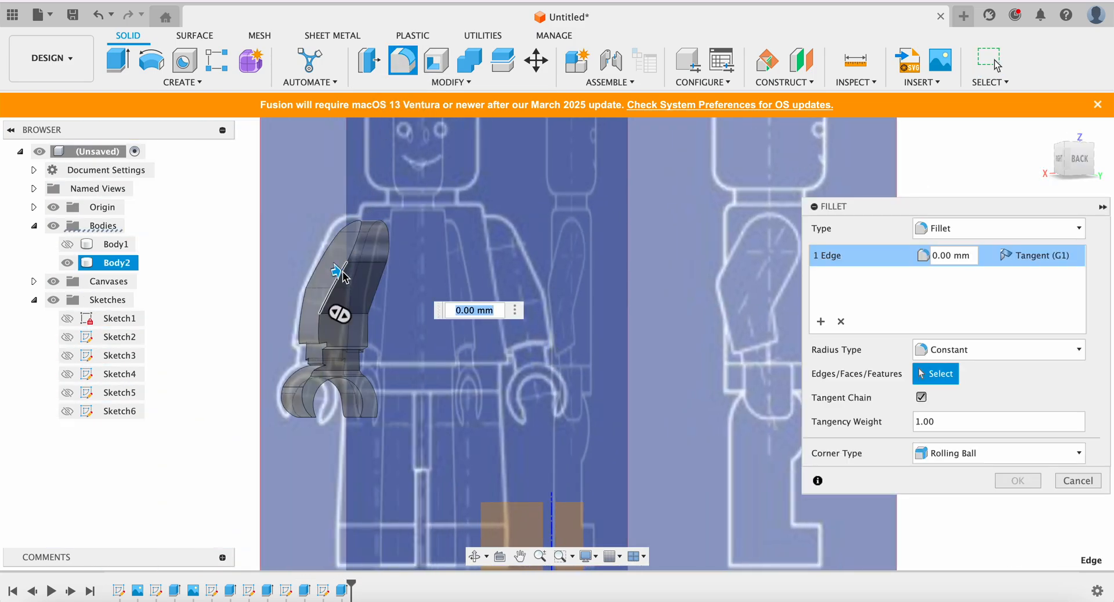
drag(336, 272, 354, 268)
click(1001, 479)
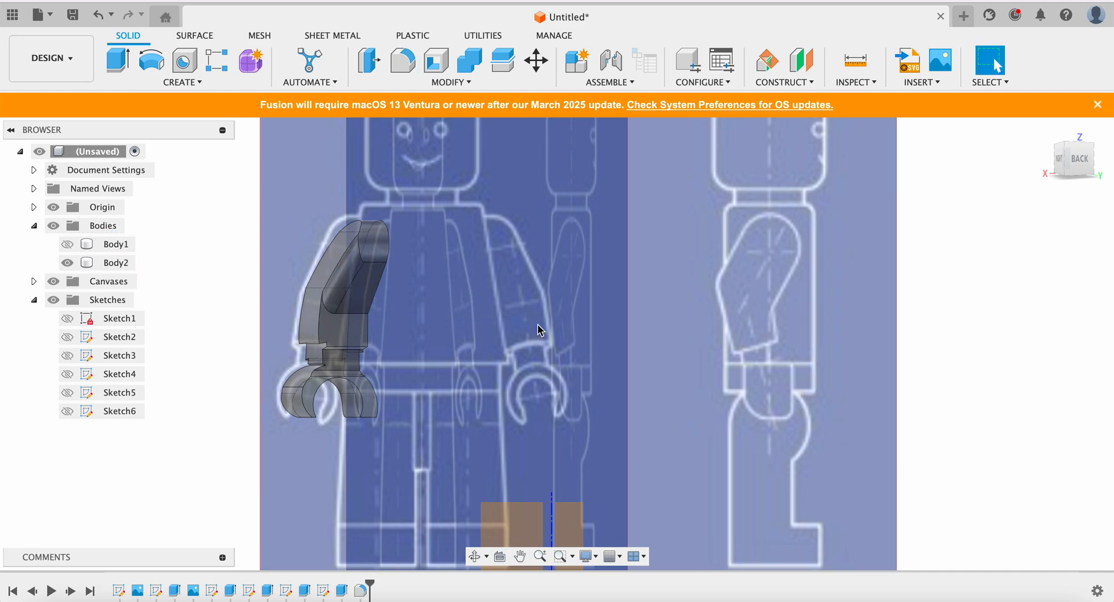
Show the torso and legs body, then hide the canvases to examine how the arm sits against the torso
drag(1082, 168, 1063, 169)
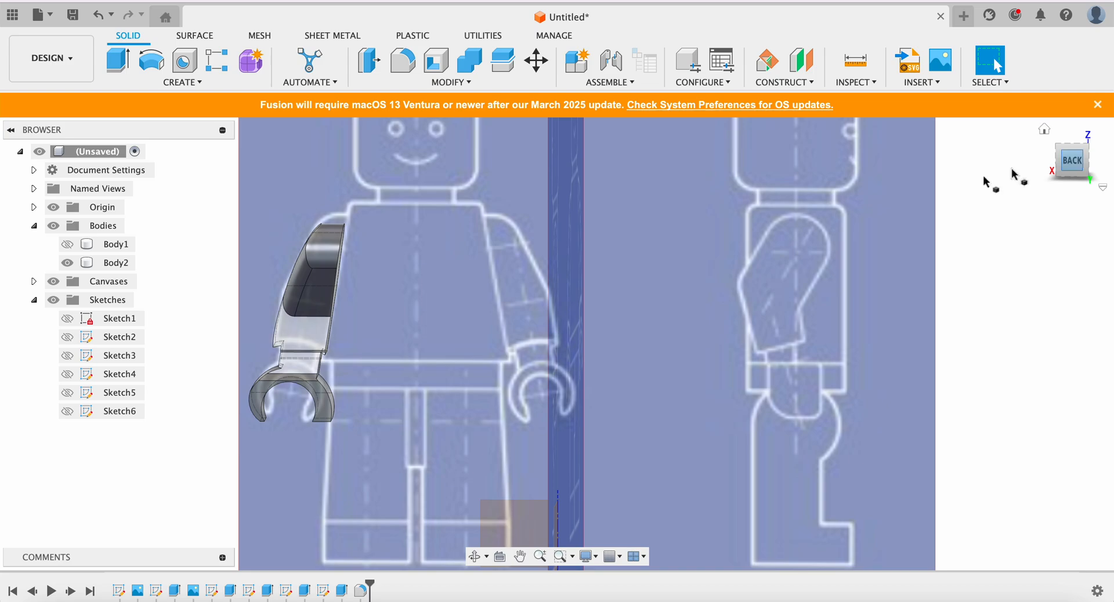
click(67, 244)
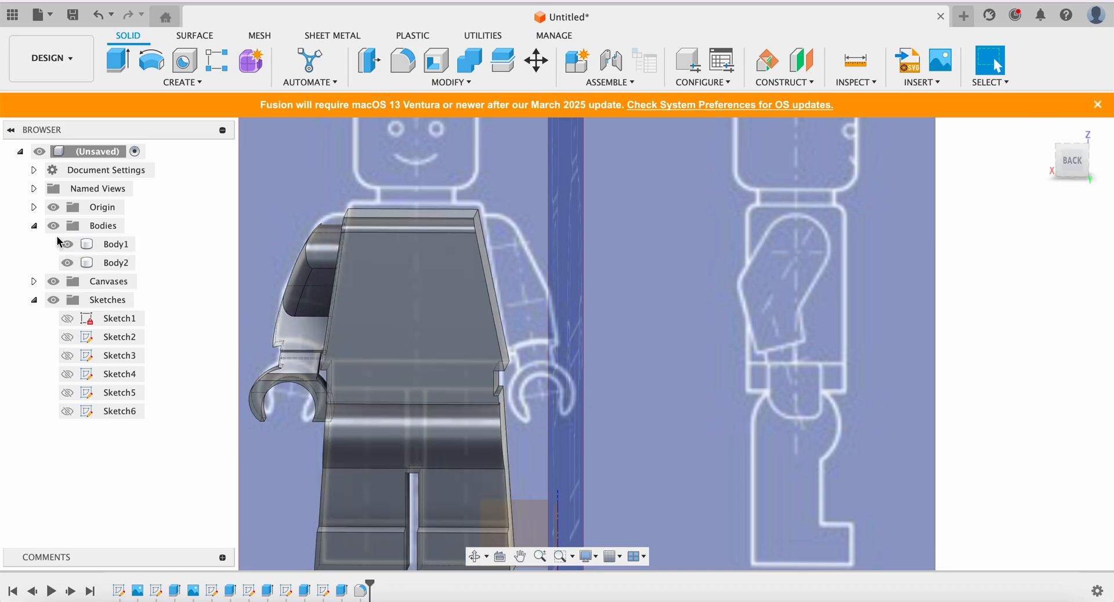
click(53, 282)
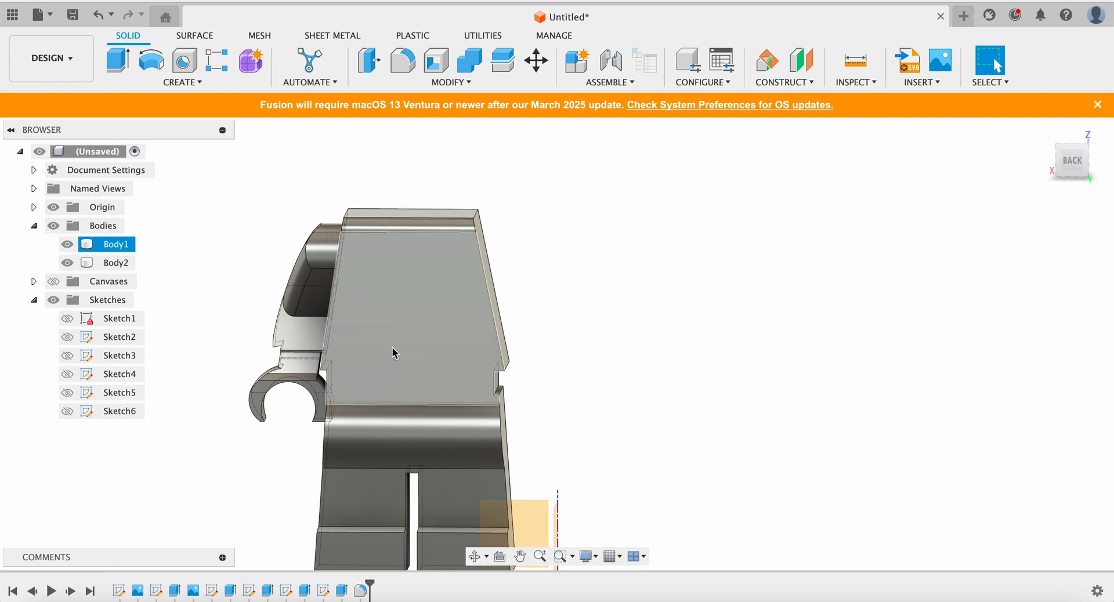
click(1083, 185)
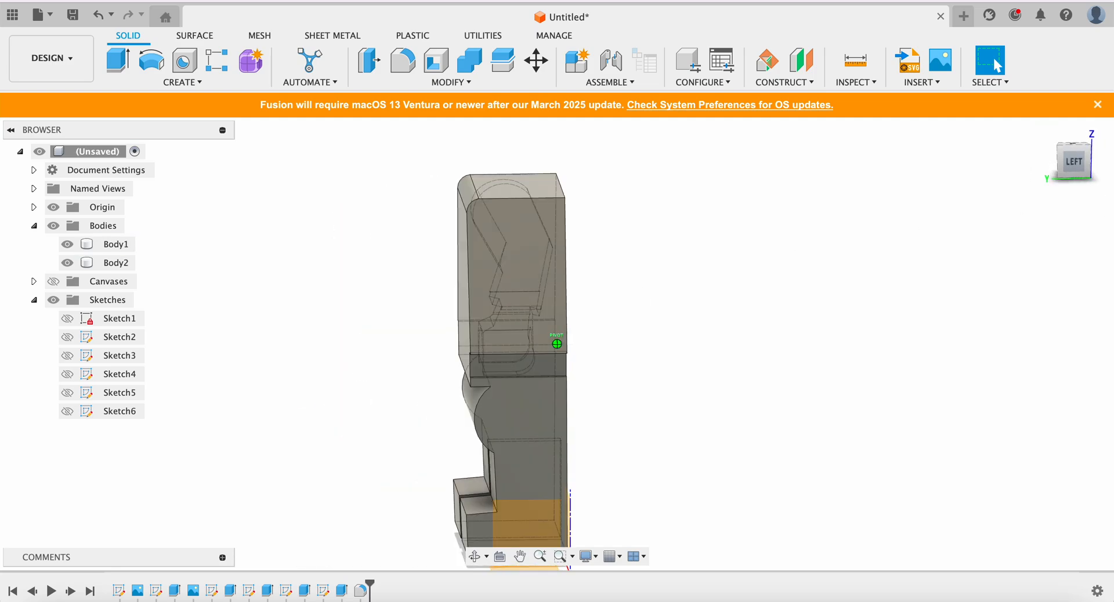
click(563, 312)
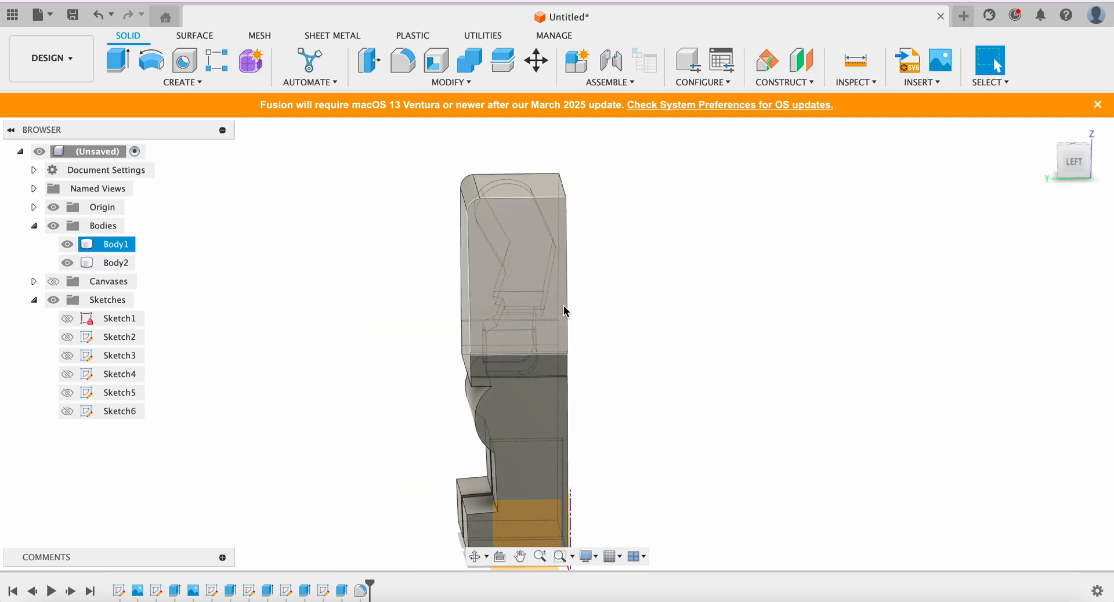
drag(1069, 168, 1103, 168)
click(1057, 164)
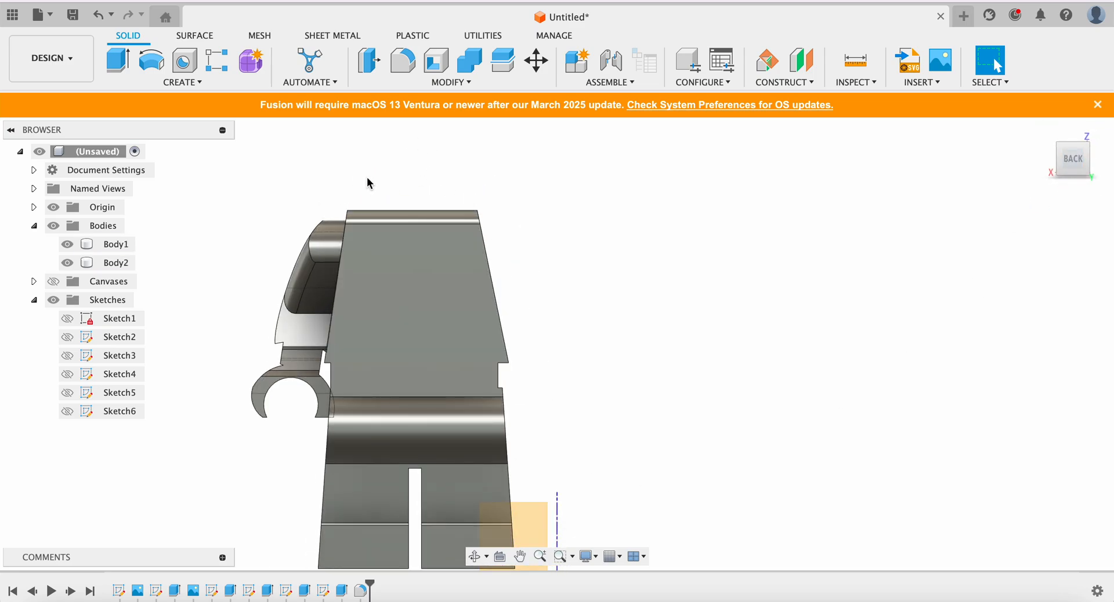
Show the canvases again and compare the whole figure with the front-view drawing
click(53, 282)
scroll(540, 369, left, 3)
scroll(540, 369, up, 3)
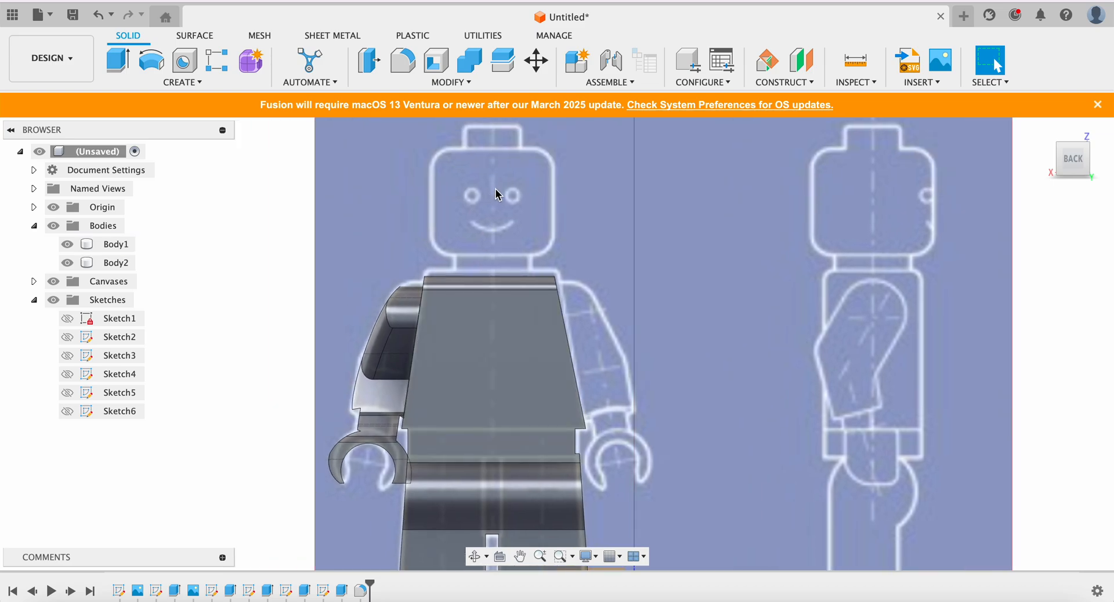
scroll(556, 372, down, 3)
click(557, 366)
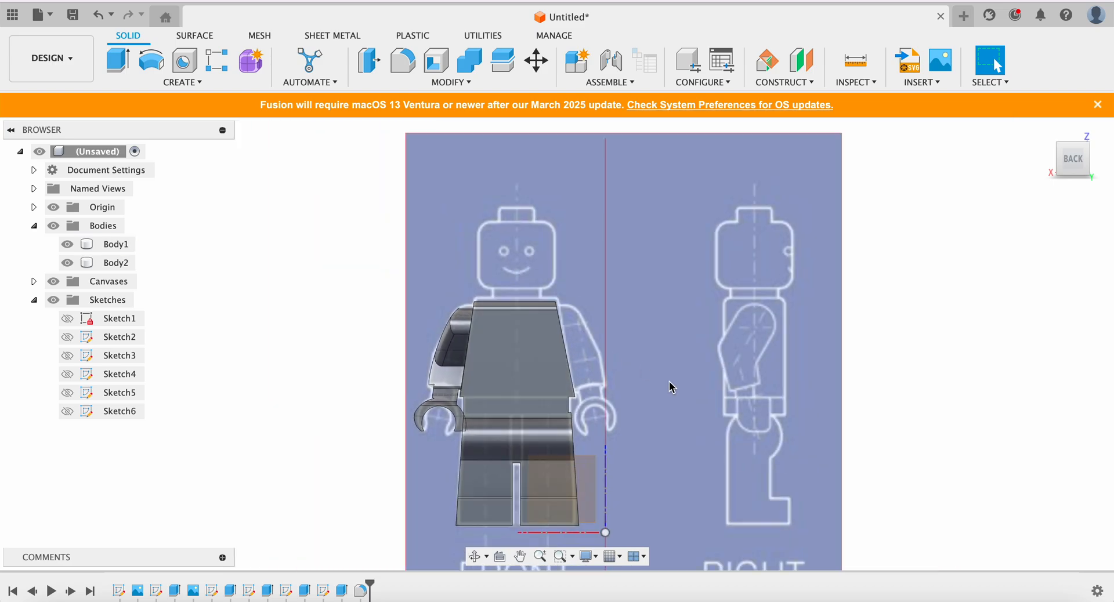
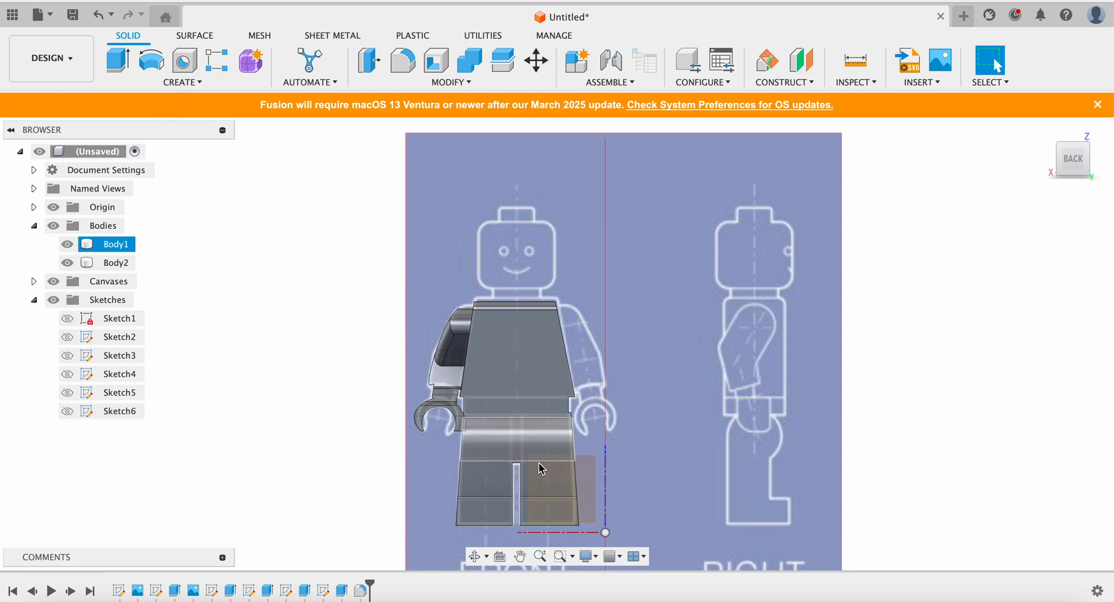
Sketch a point on the torso's top face, constrain it to the midpoint of the edge along the front-view canvas, and finish the sketch
drag(1078, 162, 1053, 162)
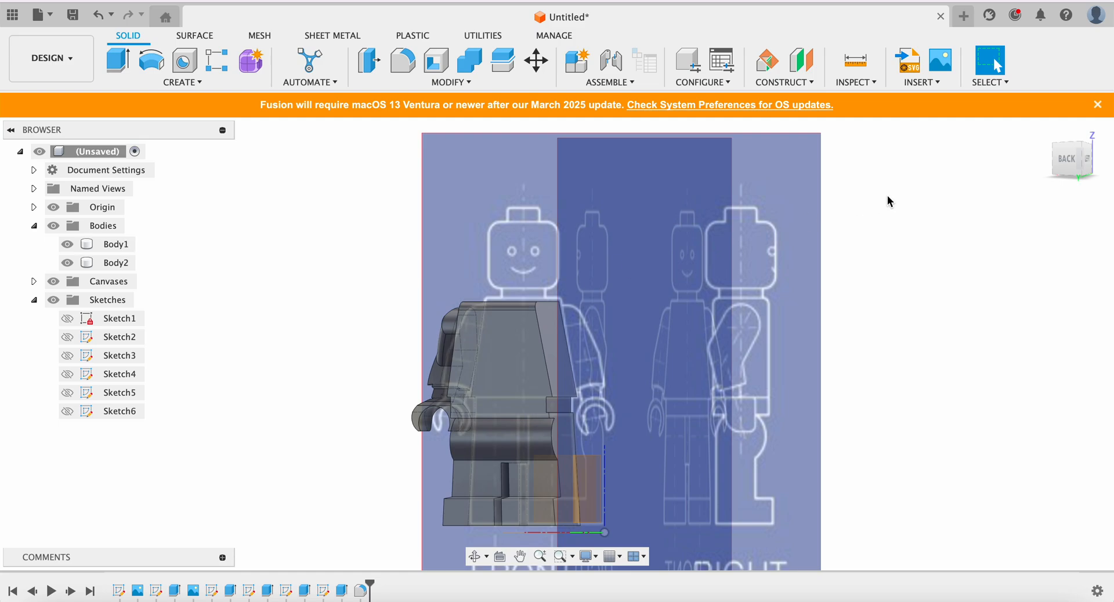
click(1078, 196)
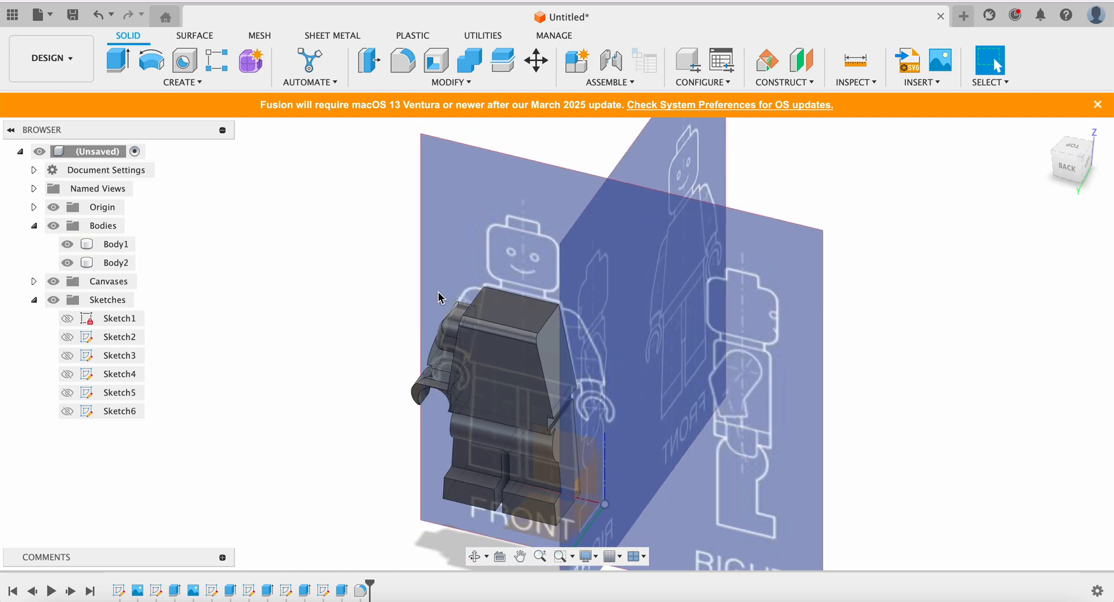
click(505, 313)
click(172, 83)
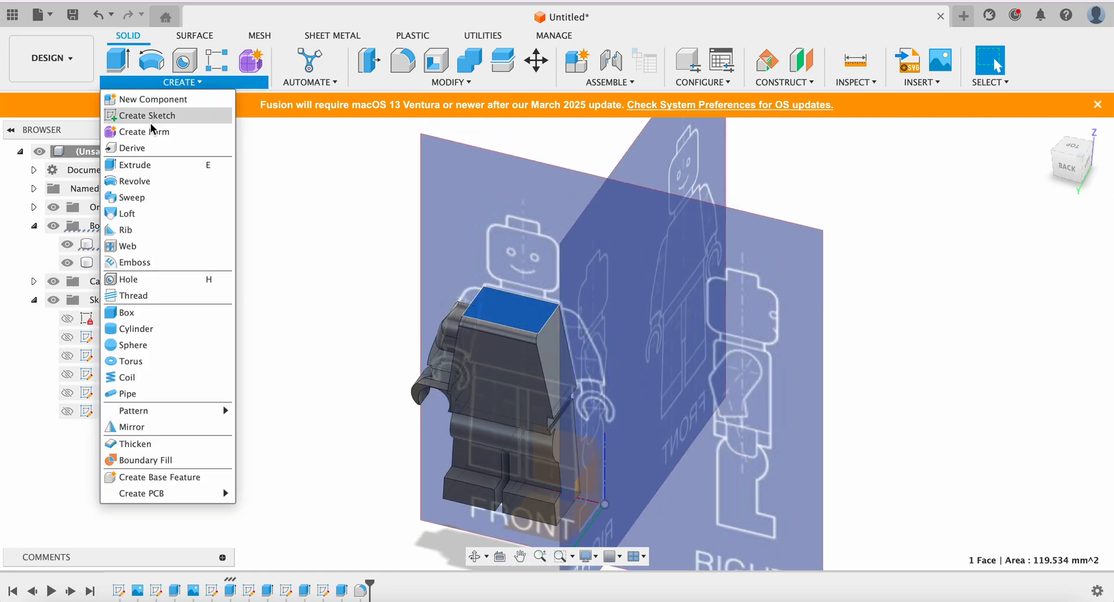
click(152, 114)
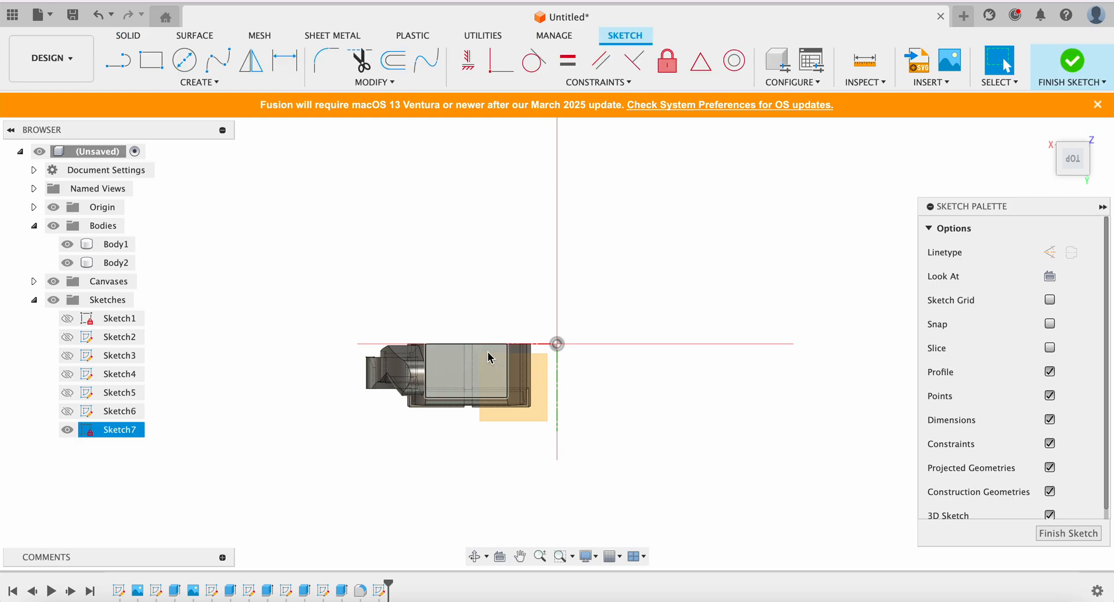
click(198, 82)
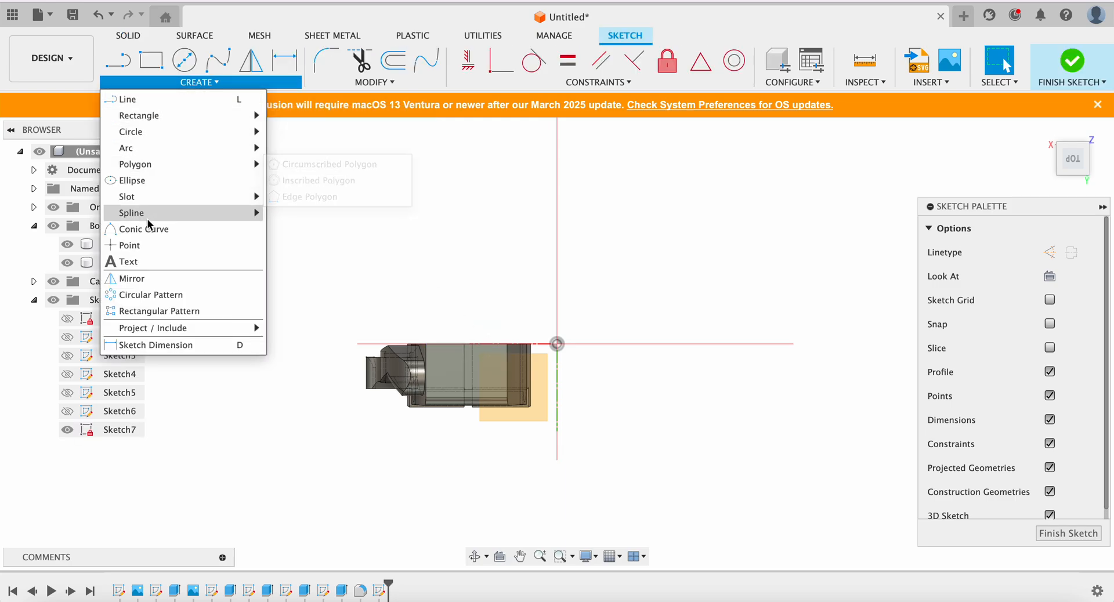
click(141, 245)
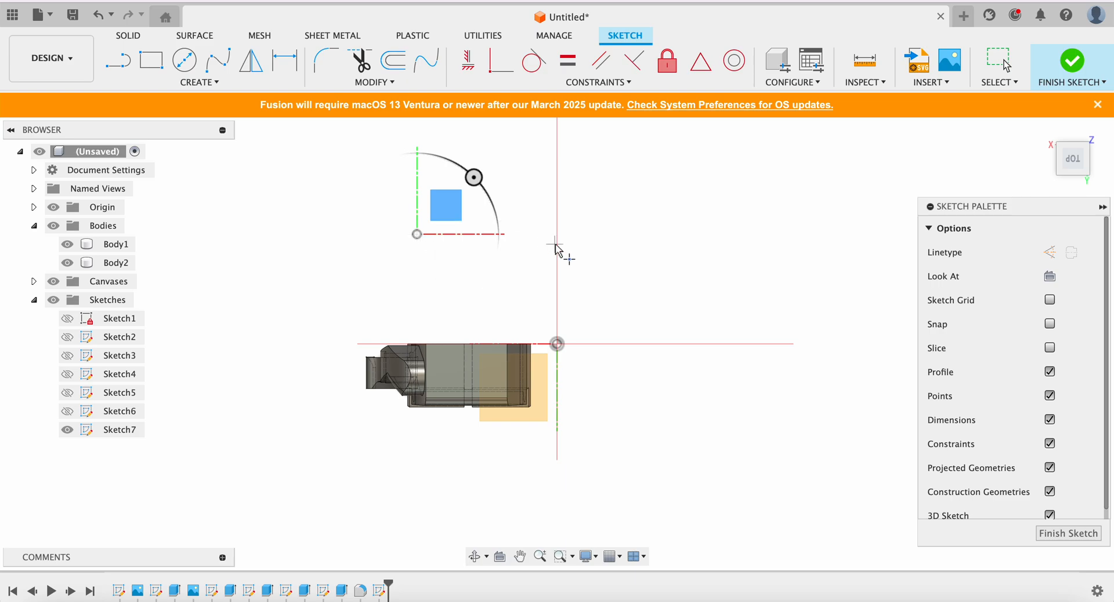
click(702, 66)
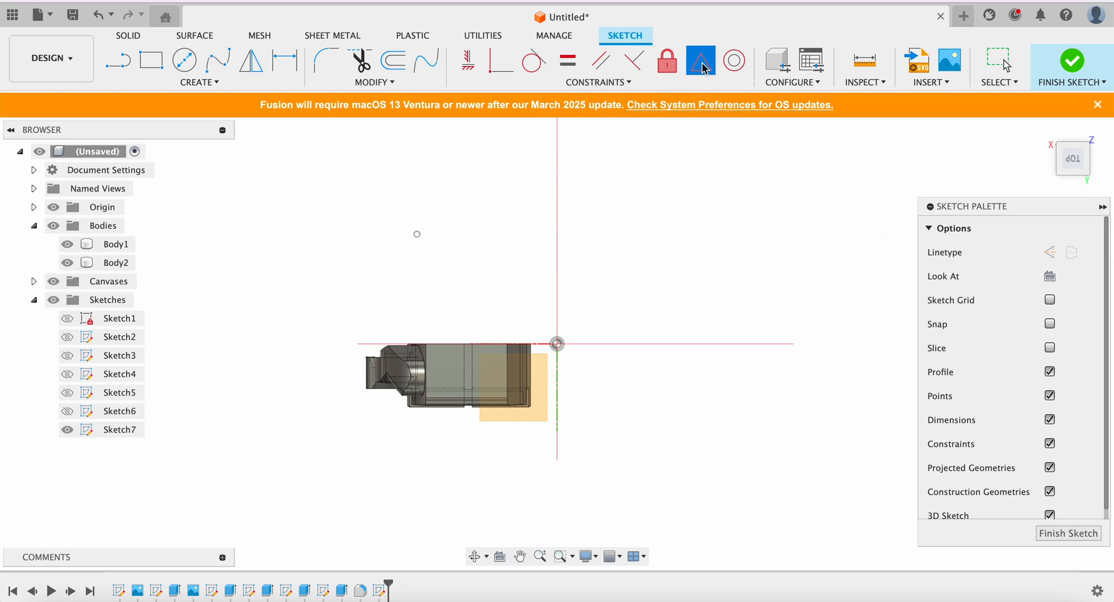
click(482, 343)
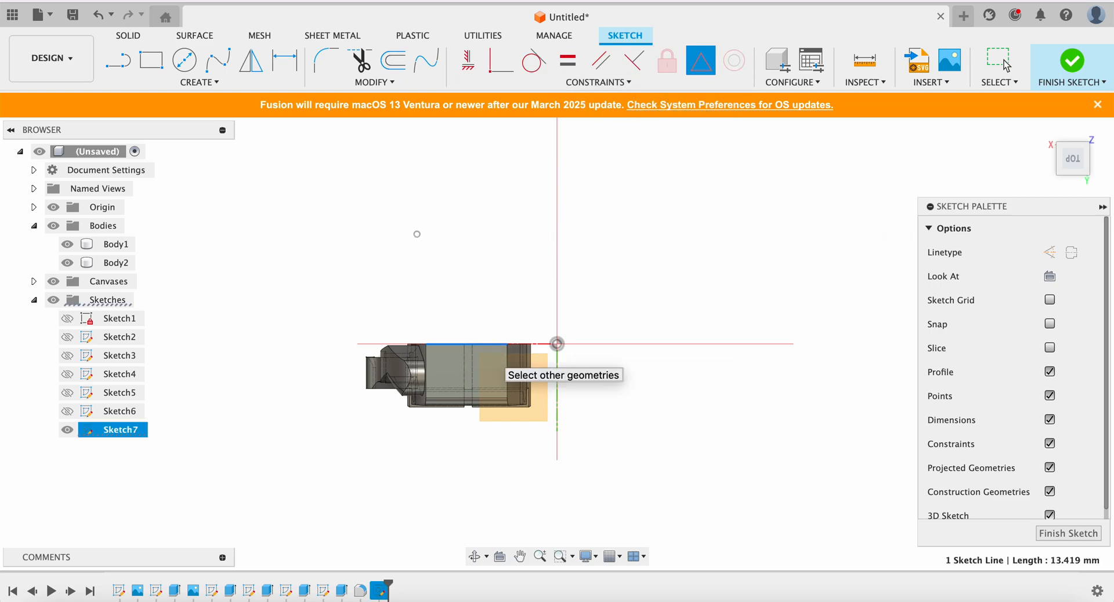
click(417, 235)
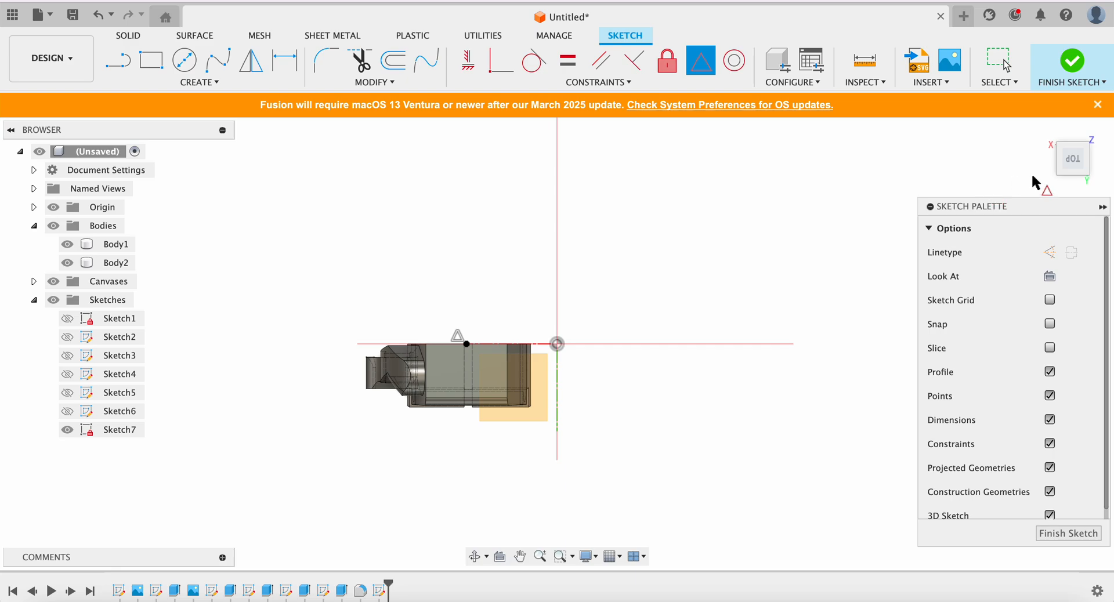
click(1072, 60)
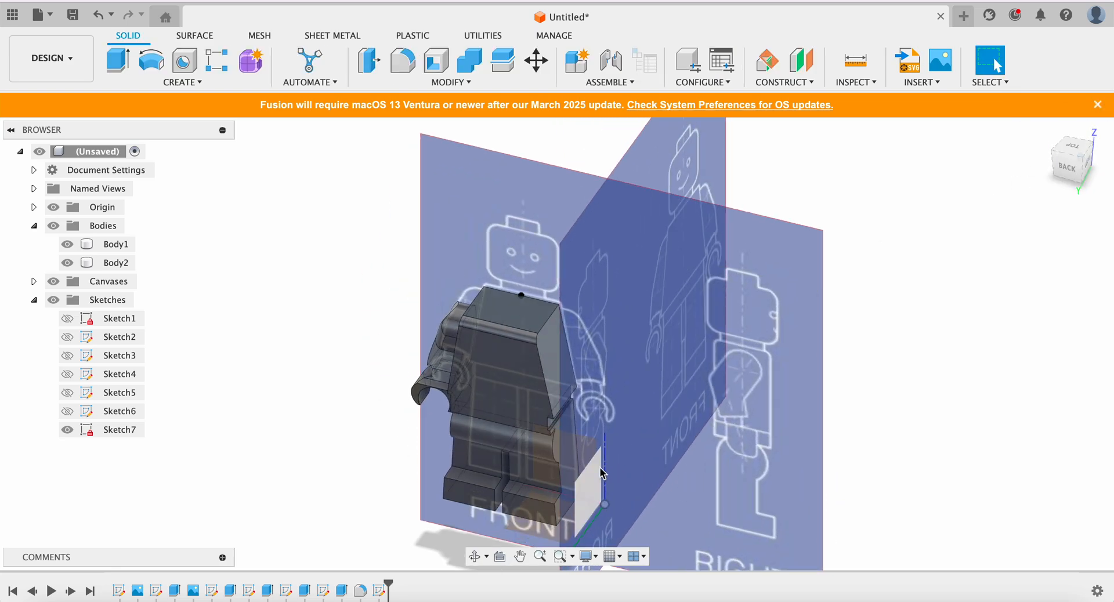
Create an offset plane from the YZ plane, using the To Object extent to reach the midpoint on the torso's top edge
click(590, 485)
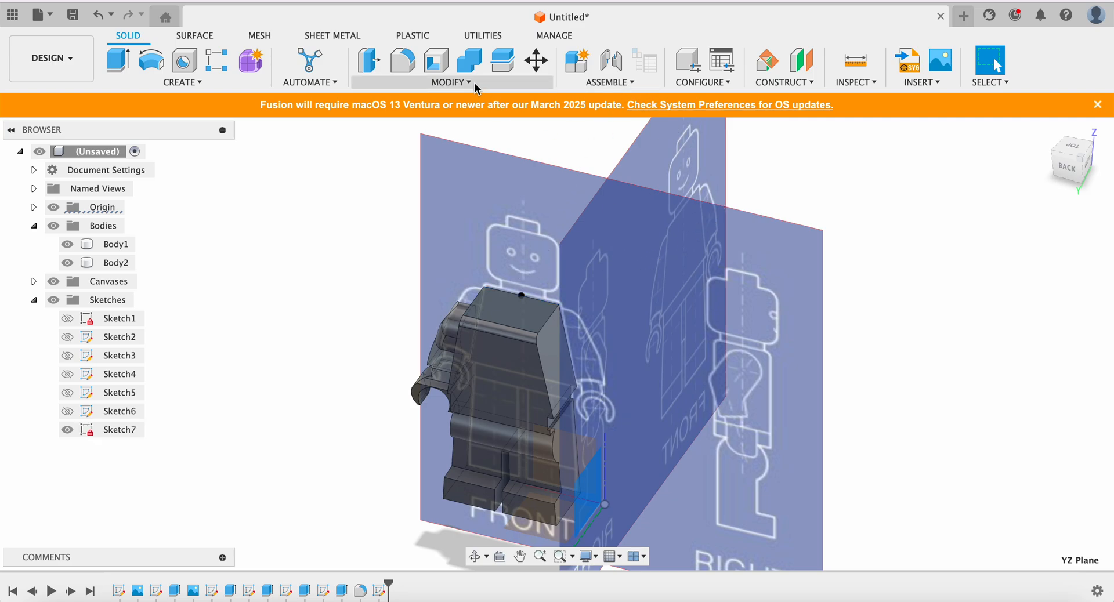
click(801, 61)
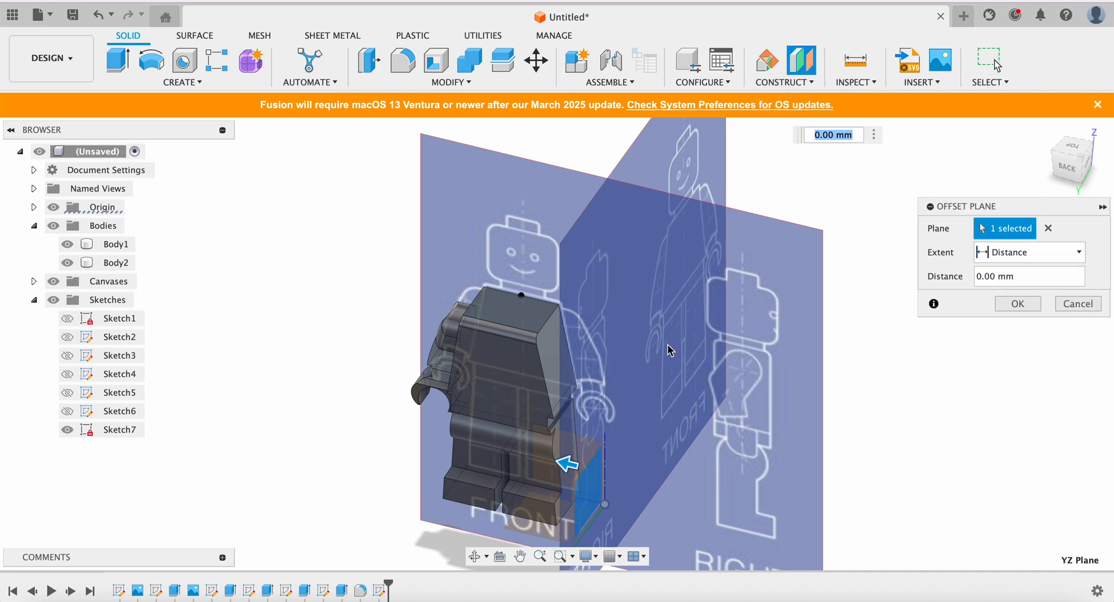
click(595, 481)
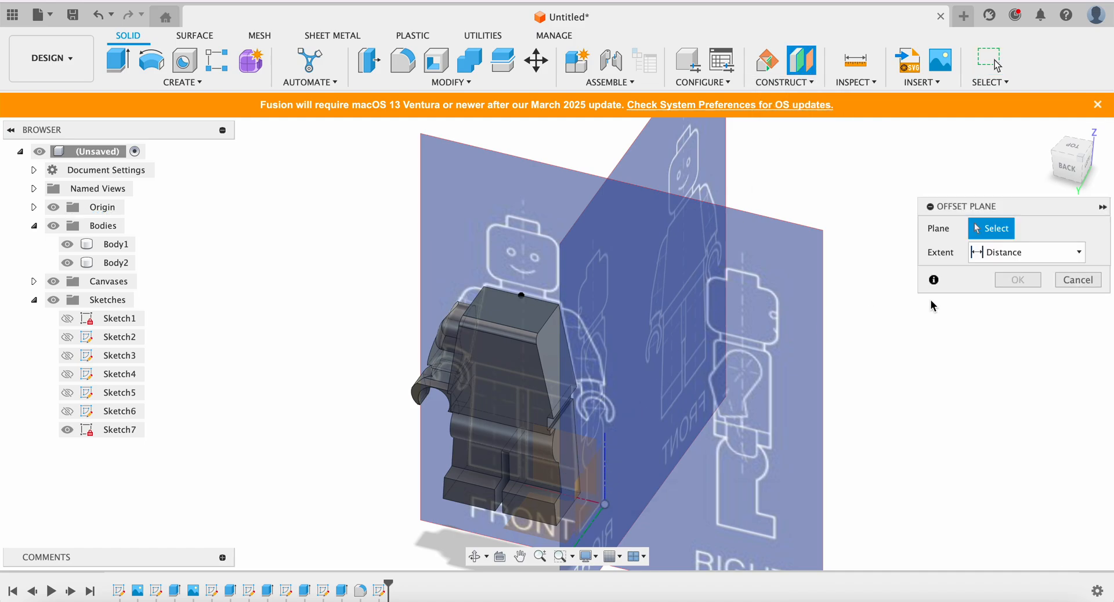
click(587, 493)
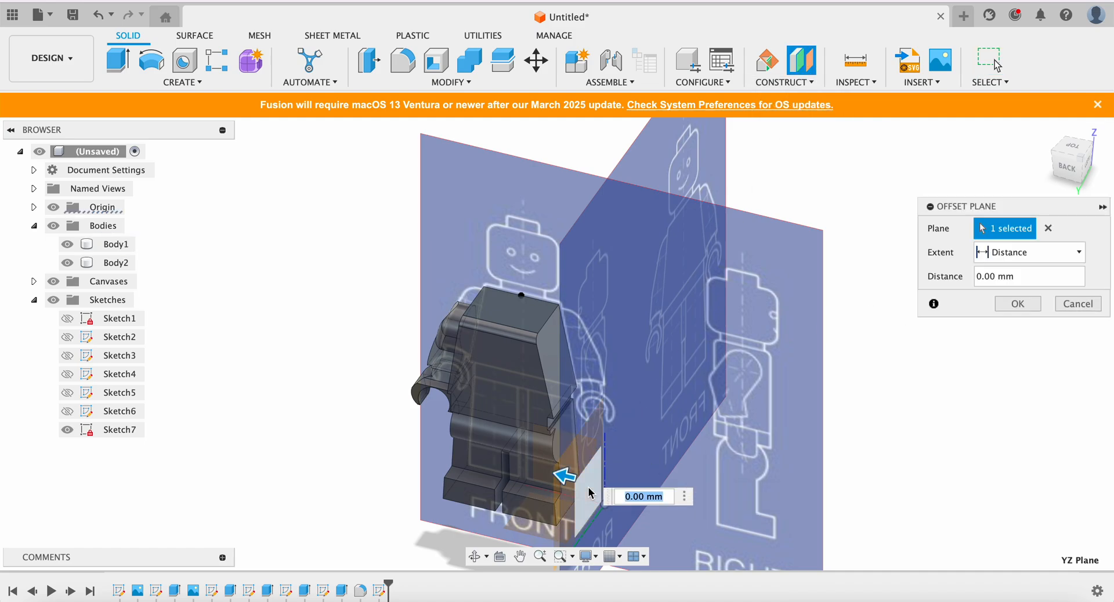
click(1009, 253)
click(1012, 288)
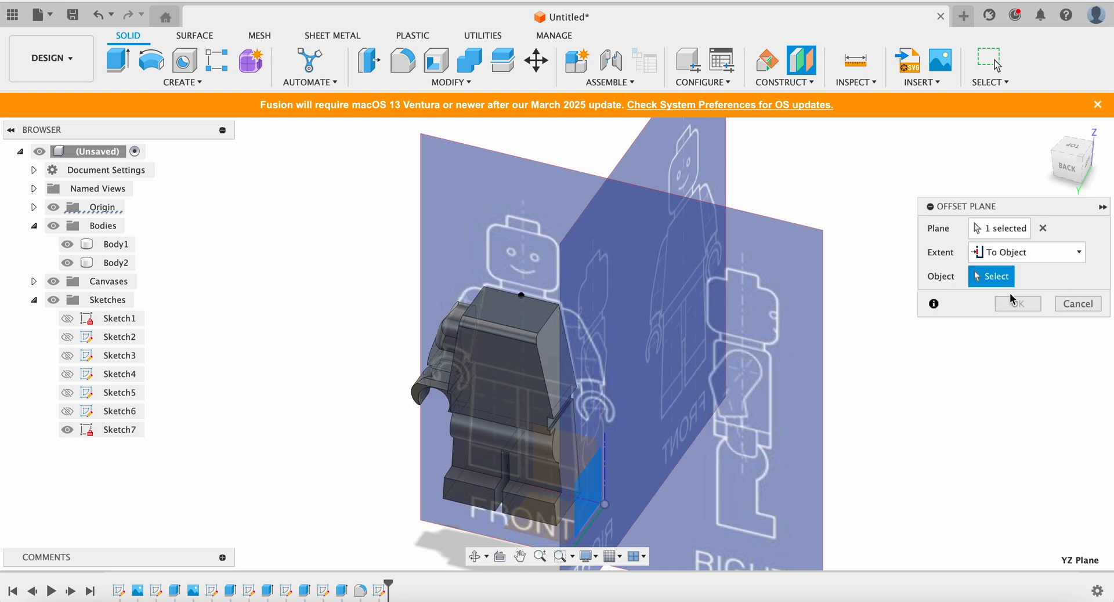
click(521, 296)
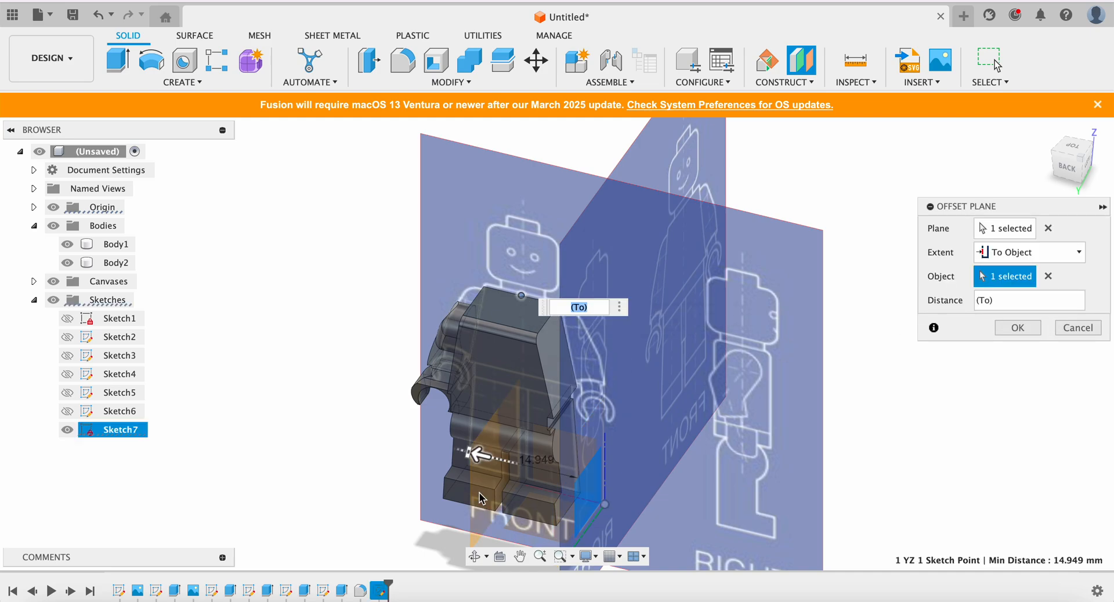
click(1018, 329)
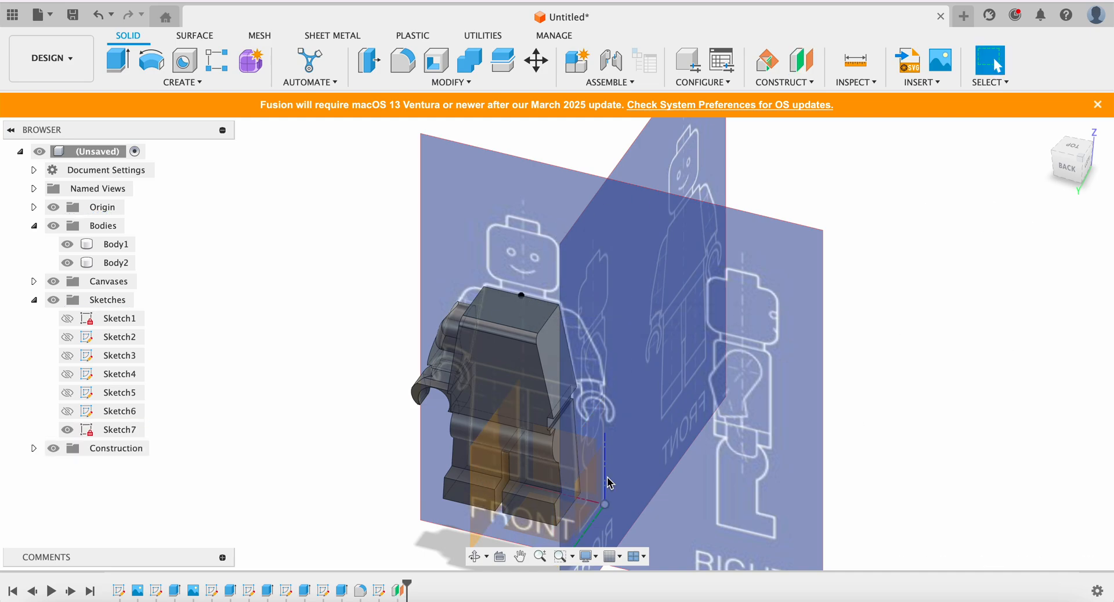
Mirror the arm and hand body across the offset plane through the torso's middle, as a new body
click(177, 82)
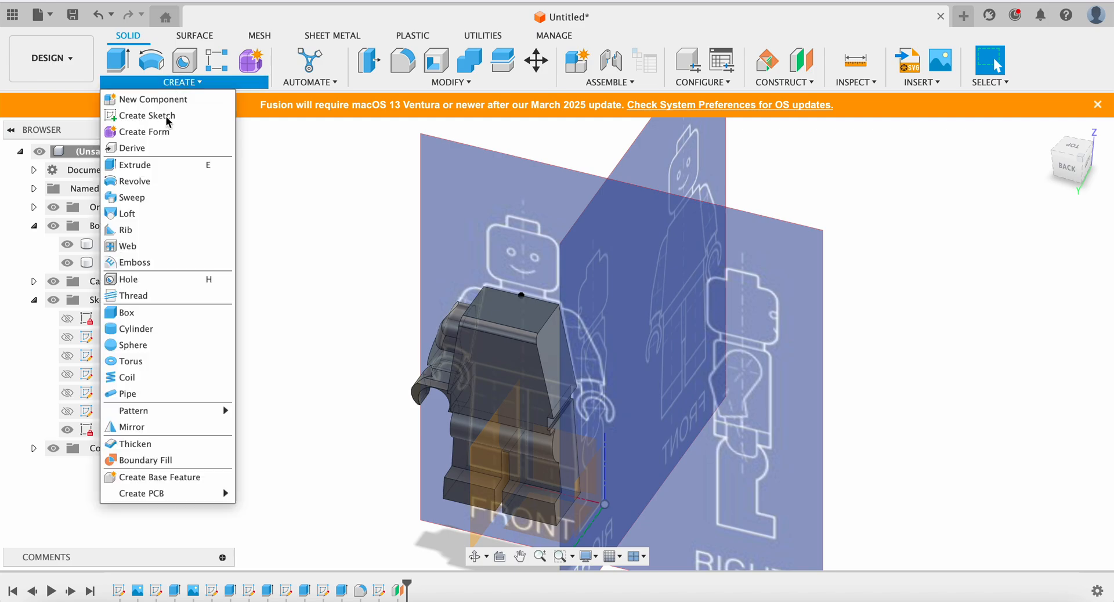
click(129, 427)
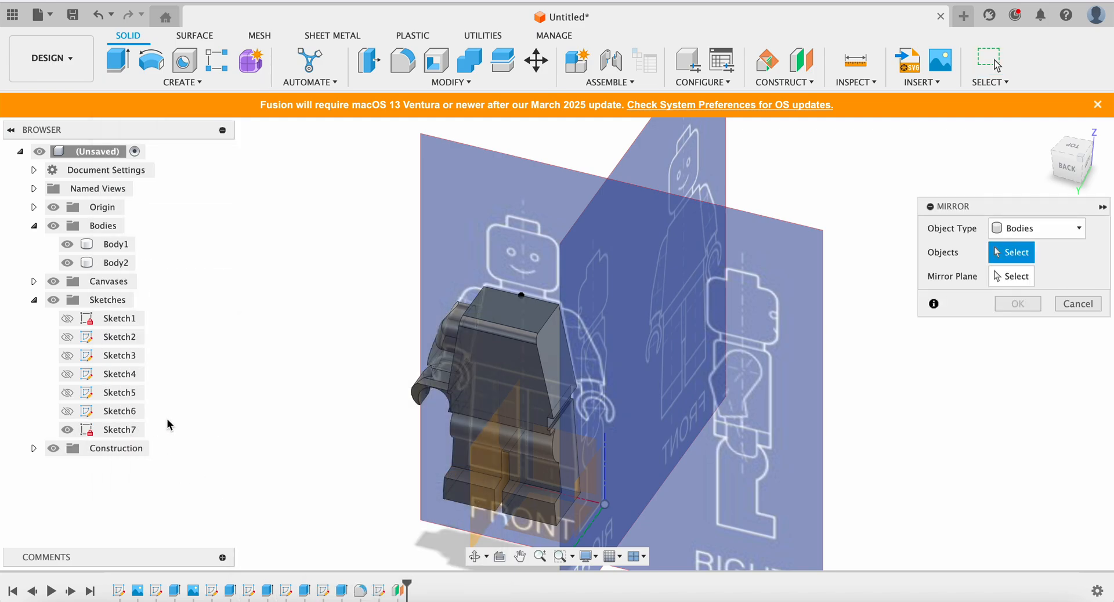
click(444, 367)
click(1032, 279)
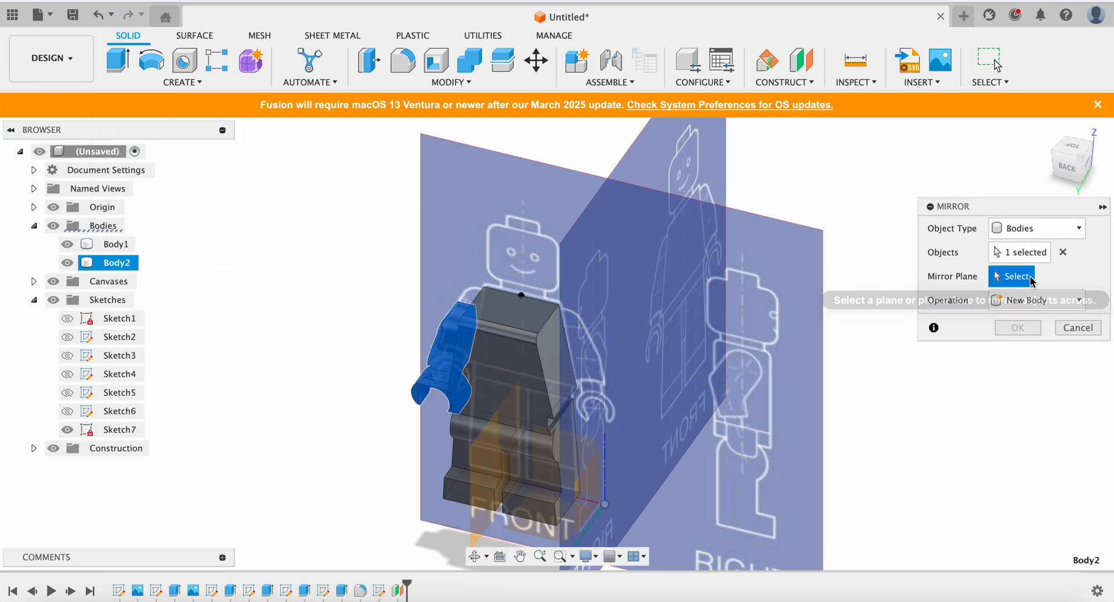
click(482, 459)
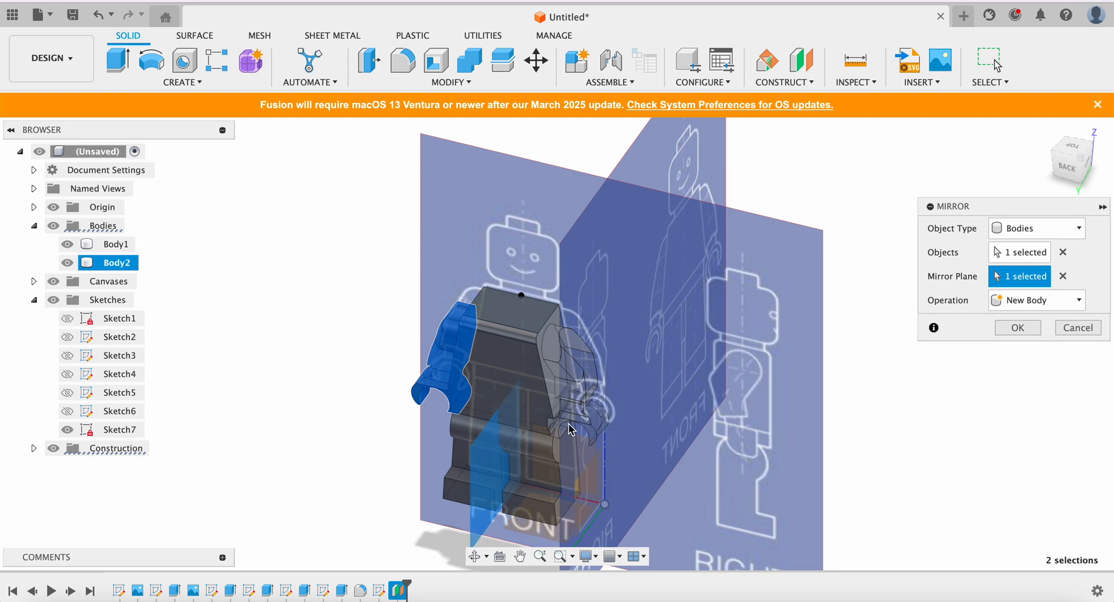
click(1025, 331)
Start a sketch on the torso's middle plane and draw a vertical centre line from the torso's top edge to the head stud's top
click(487, 455)
click(168, 82)
click(149, 116)
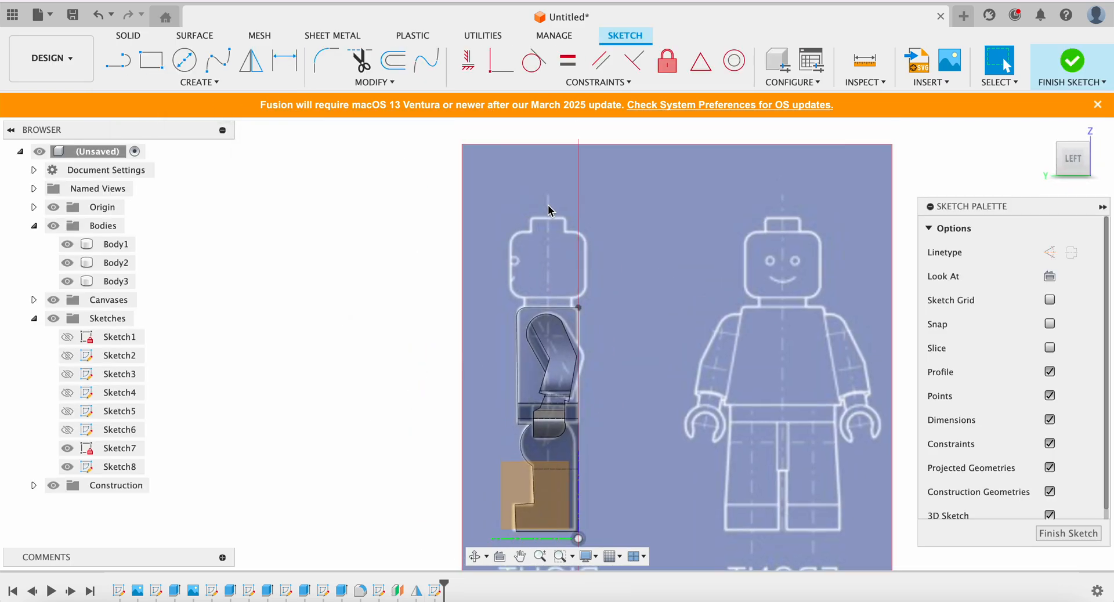
click(118, 59)
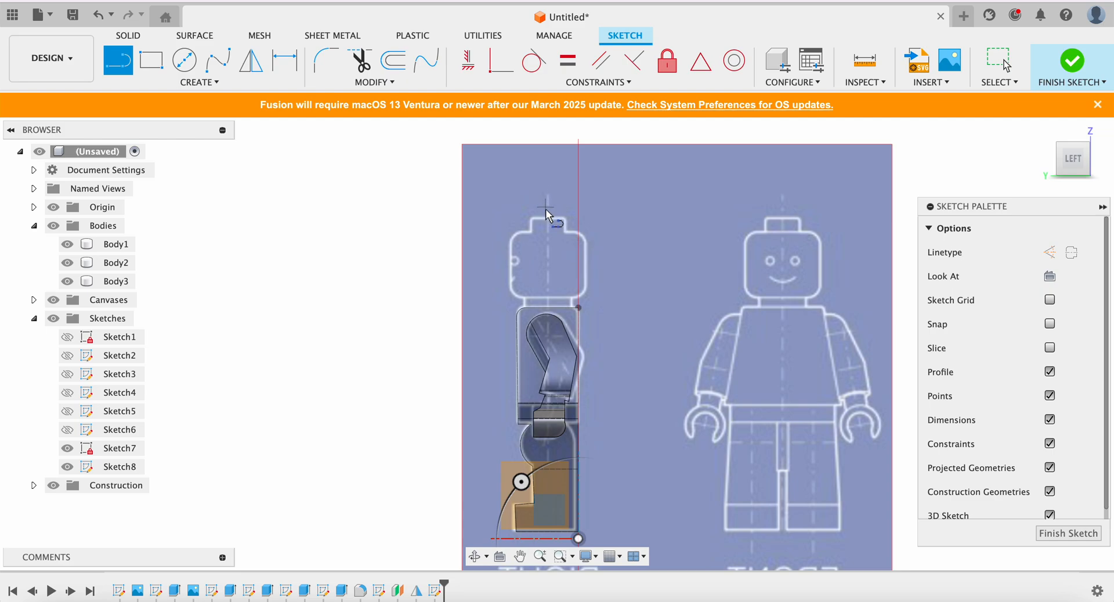
click(547, 308)
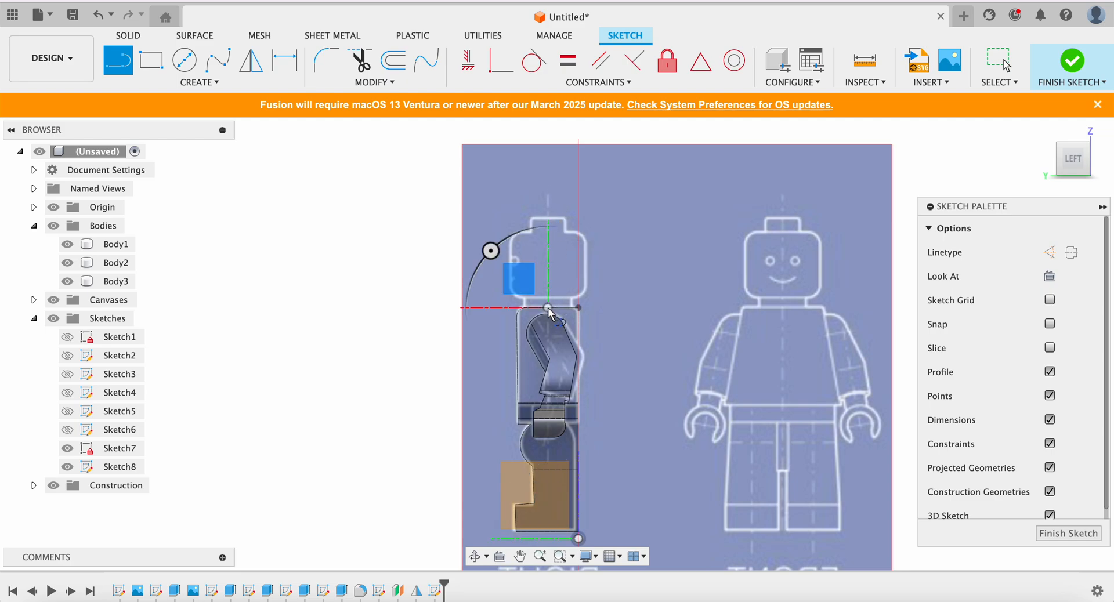
click(547, 218)
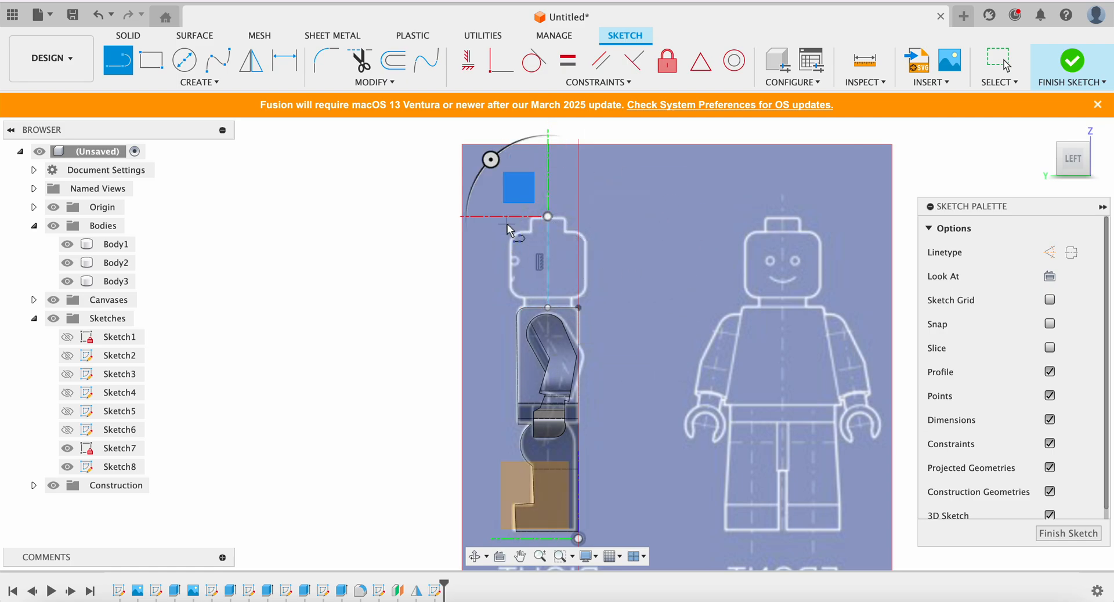
Draw a horizontal line about 2 mm long from the centre line's upper end along the stud's top, towards the face side
scroll(504, 220, up, 5)
middle_drag(532, 287, 548, 367)
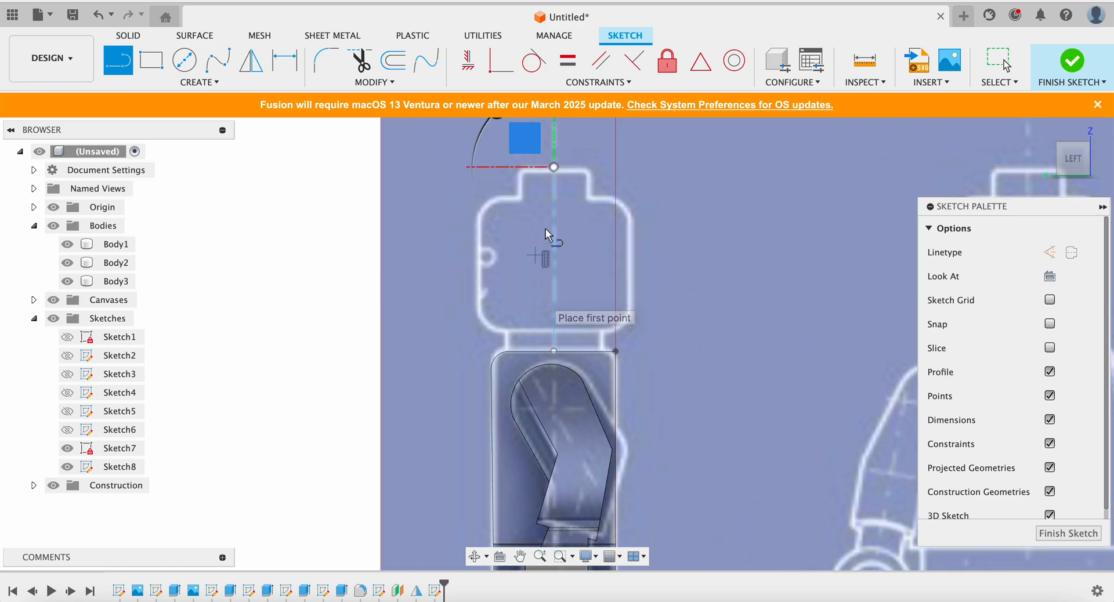
click(554, 167)
scroll(524, 173, up, 5)
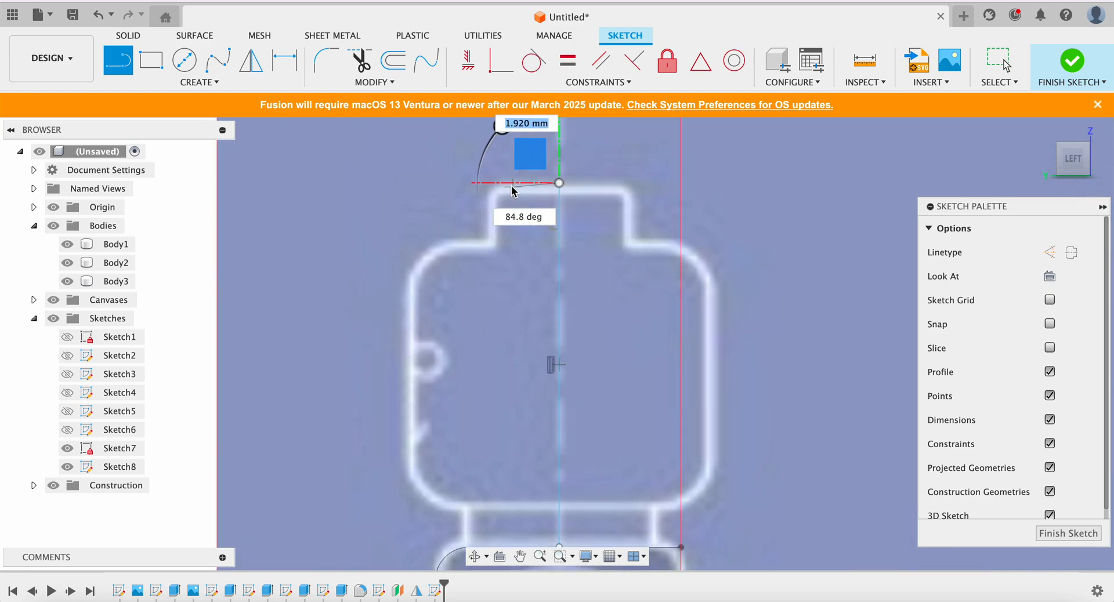
click(509, 183)
click(576, 251)
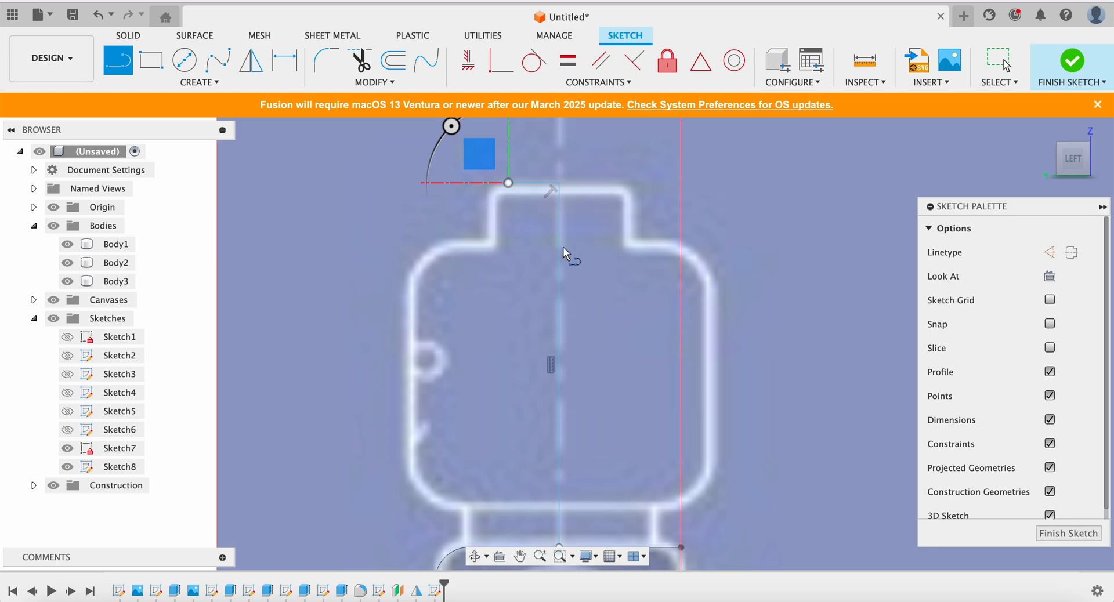
click(492, 239)
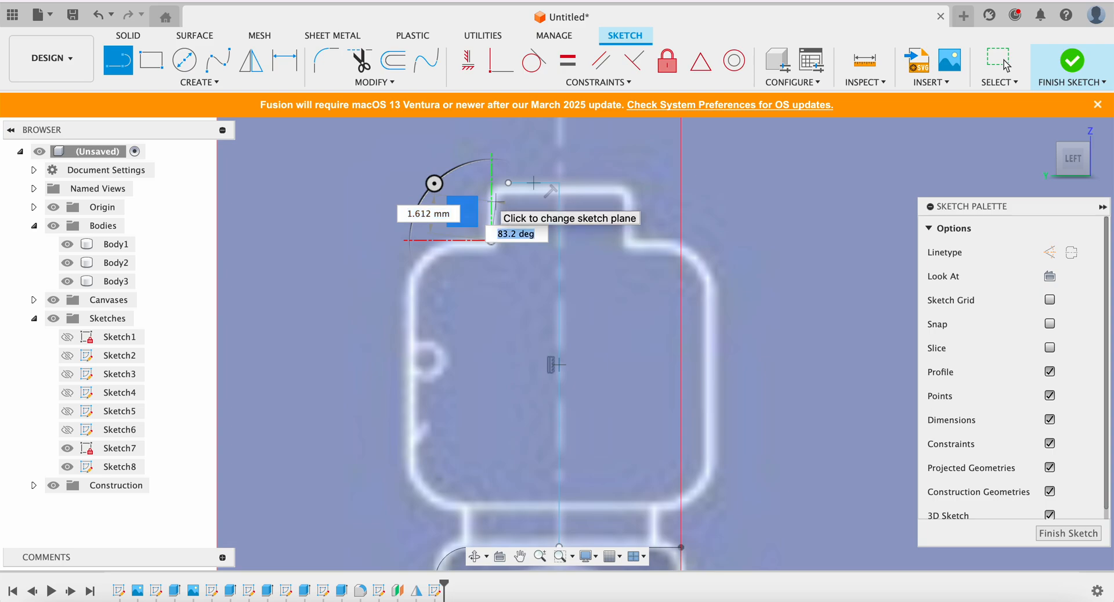
key(Tab)
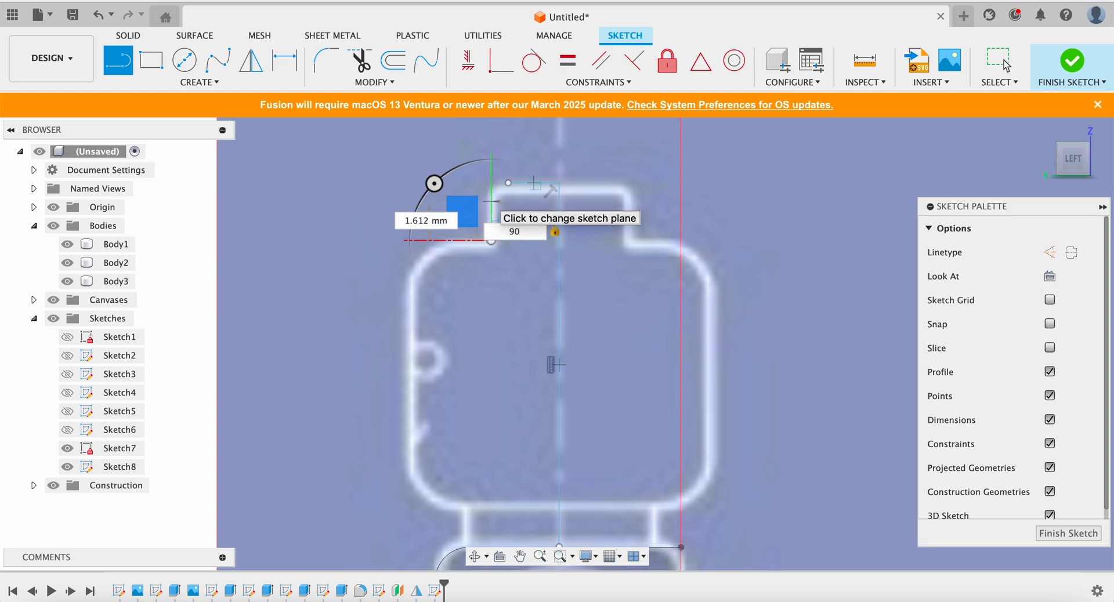
key(Return)
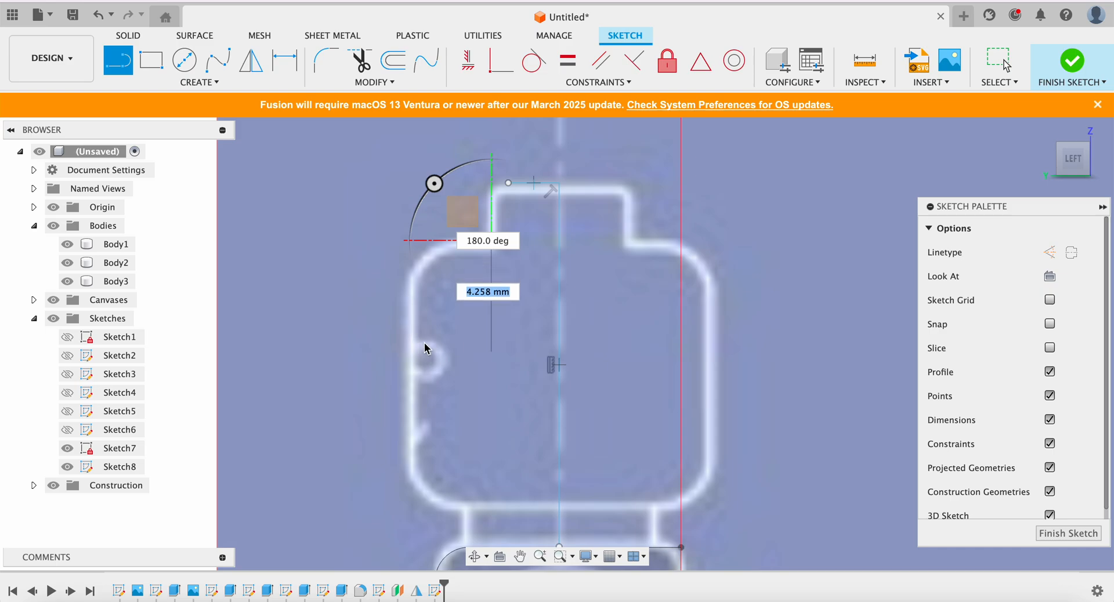
key(Escape)
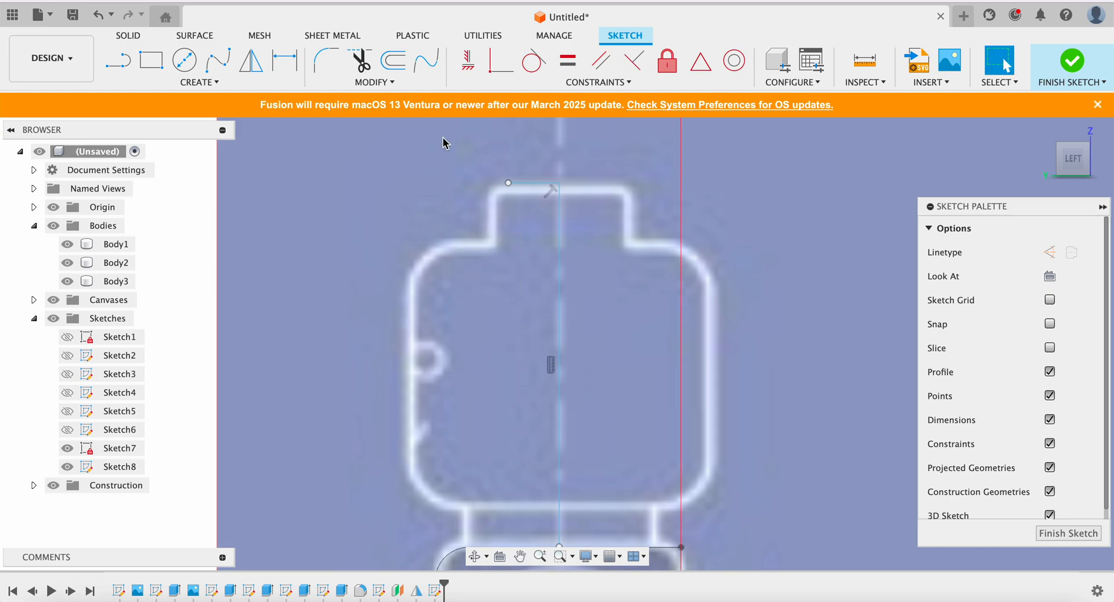
Draw a line parallel to the centre line and move its endpoints to fit the stud's face-side edge, about 1.5 mm long
click(123, 61)
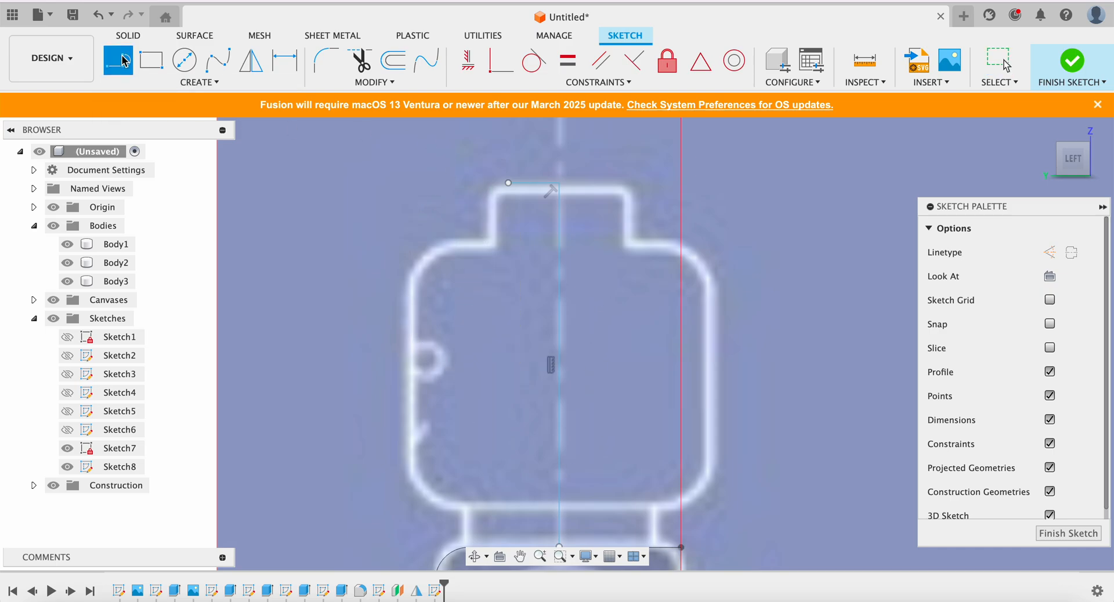
click(492, 270)
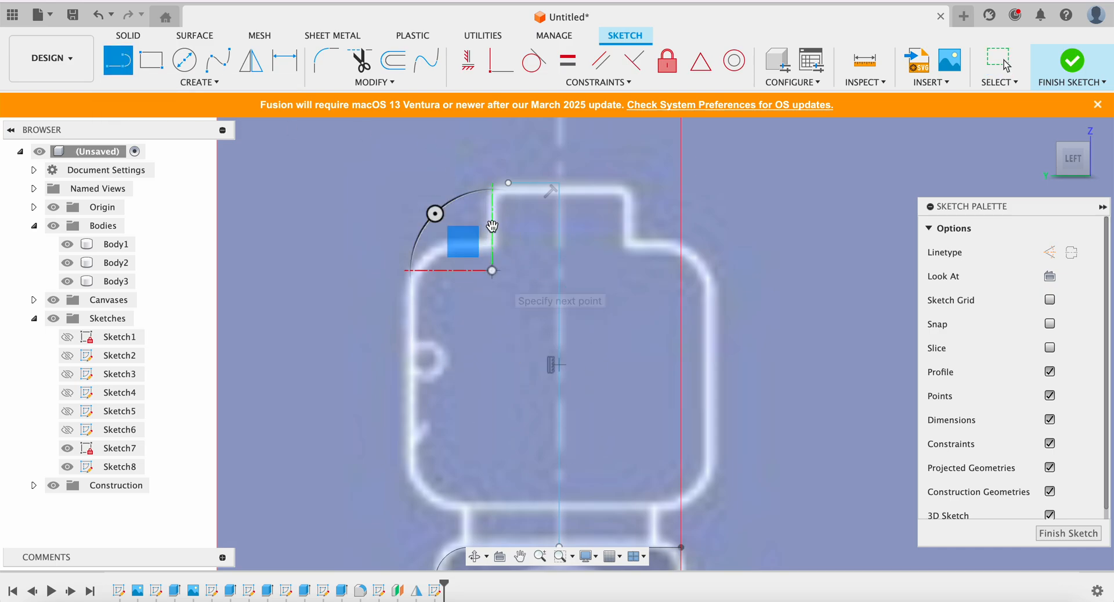
click(492, 372)
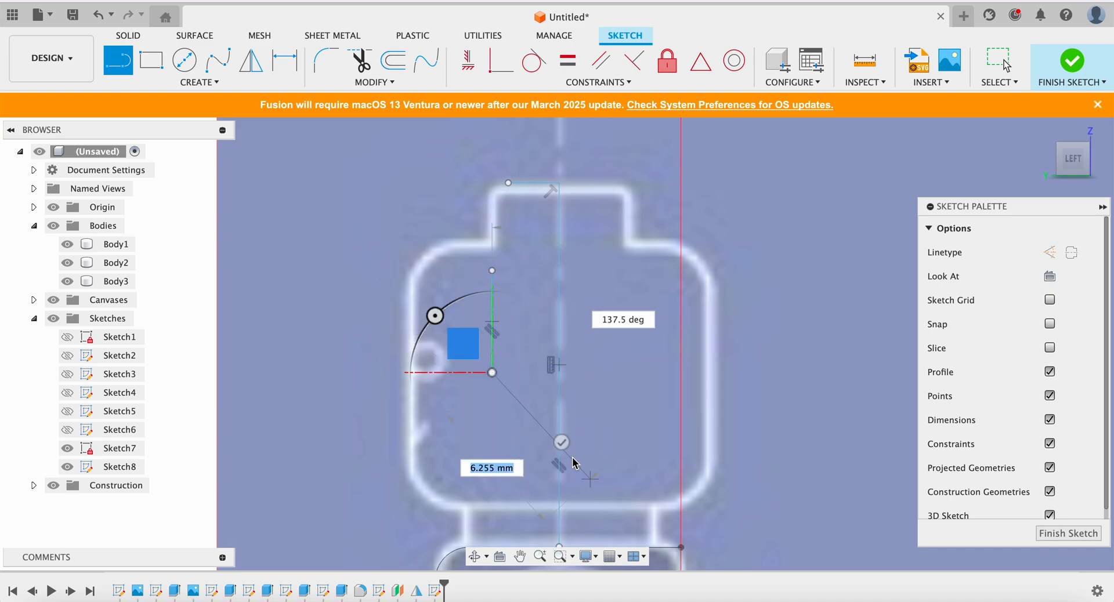
click(561, 442)
key(Escape)
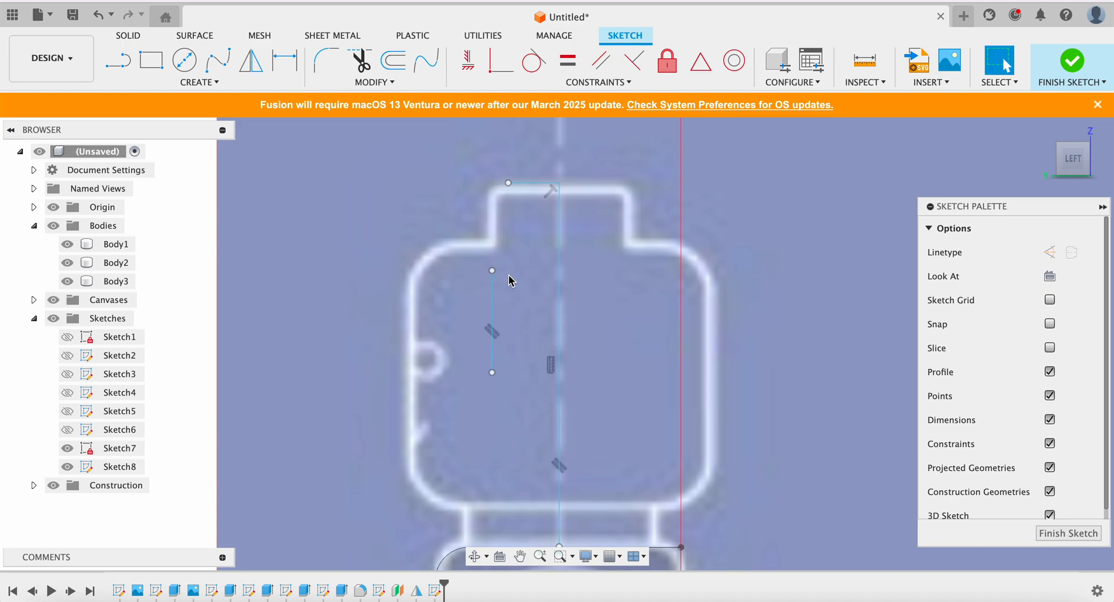
drag(492, 271, 492, 201)
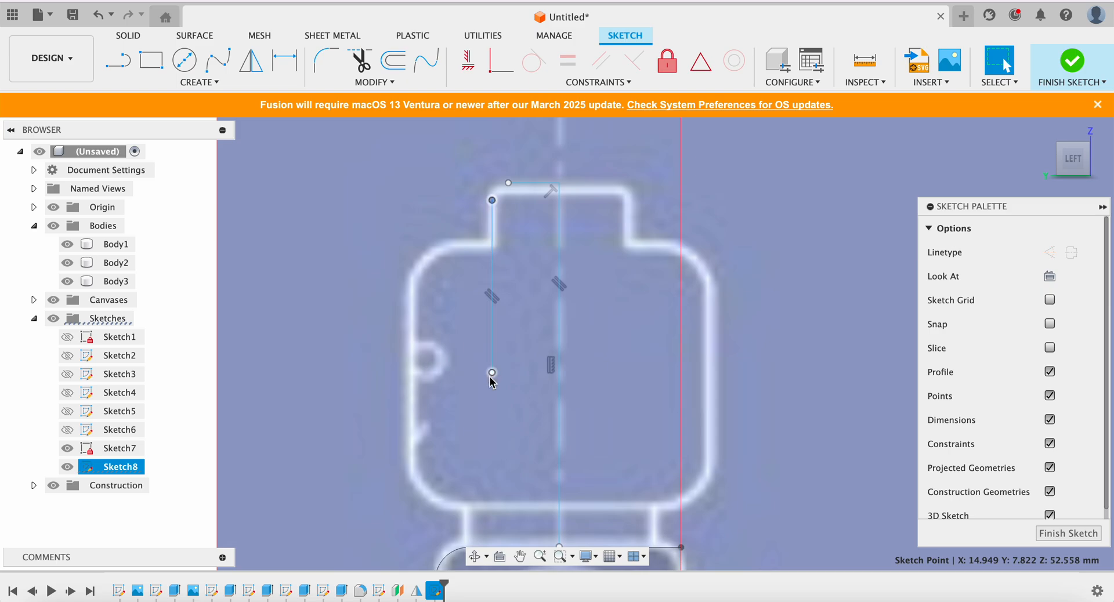
drag(491, 374, 491, 236)
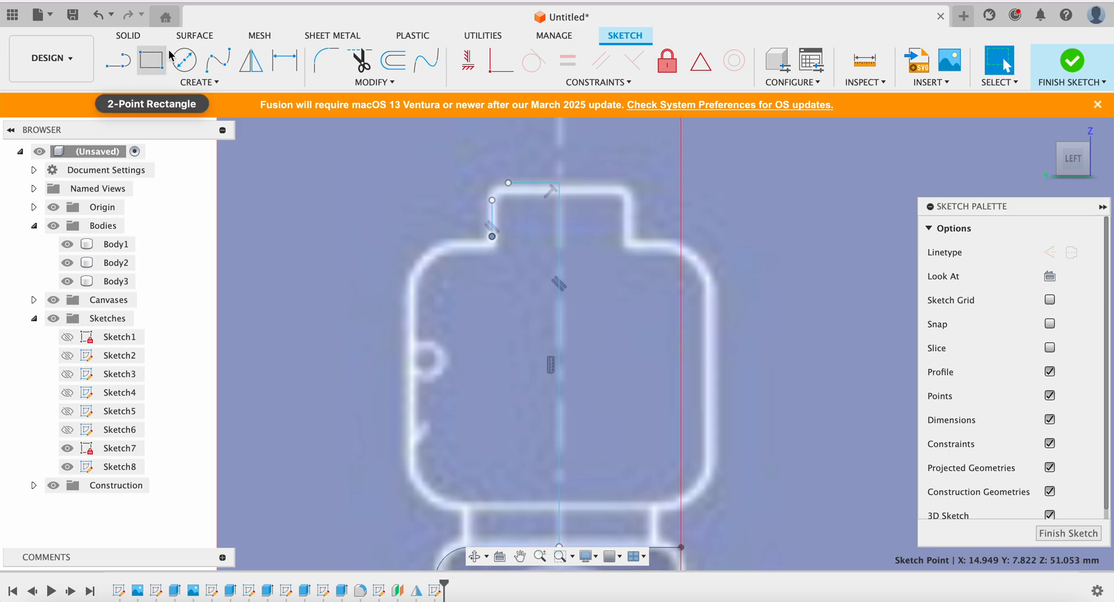
Draw a vertical line along the straight part of the head's face side, between its upper and lower rounded corners
click(121, 63)
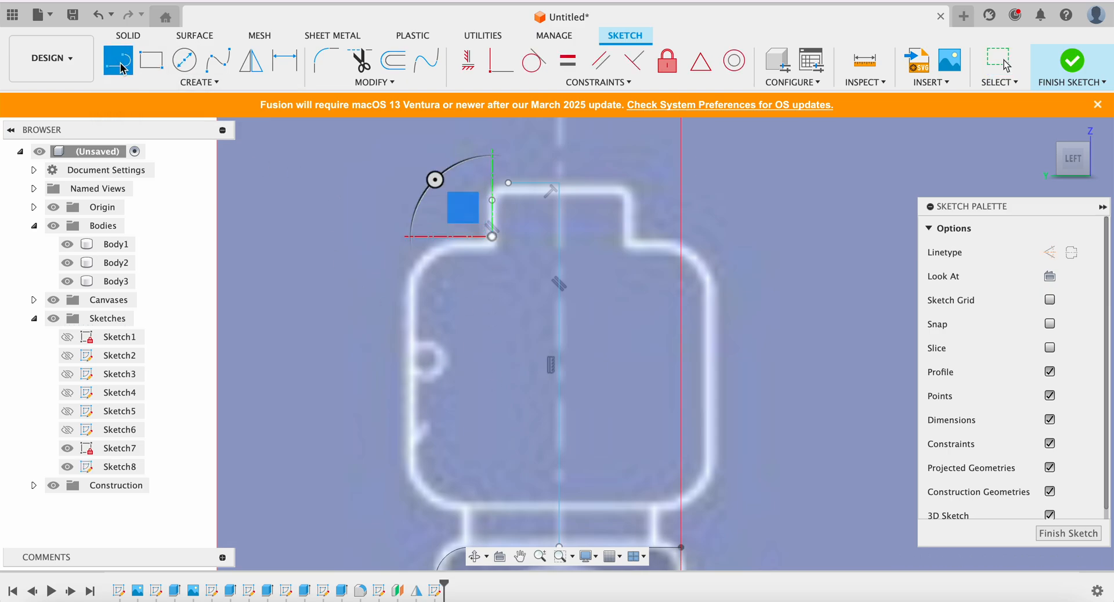
click(413, 283)
click(413, 465)
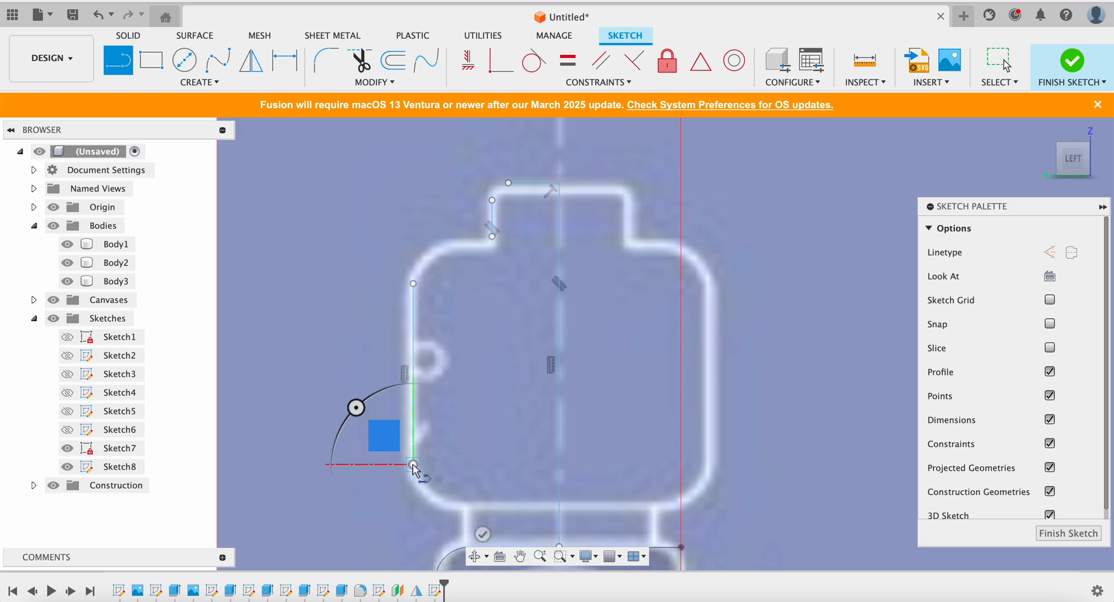
click(483, 534)
Draw a horizontal line from the centre line's lower end along the torso's top edge to the neck's face-side edge
scroll(525, 514, down, 4)
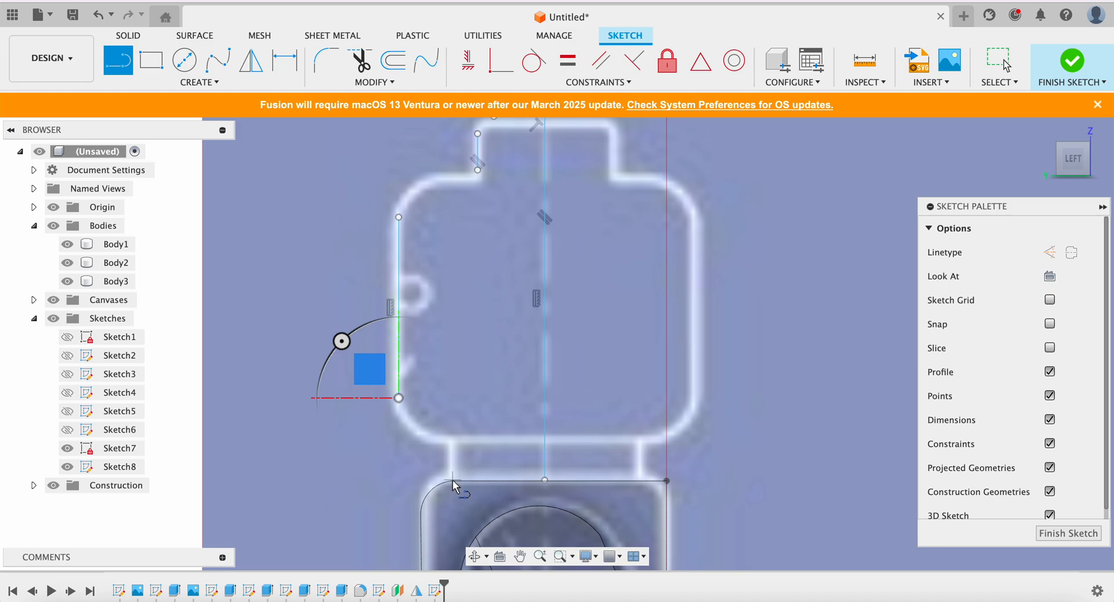
click(545, 481)
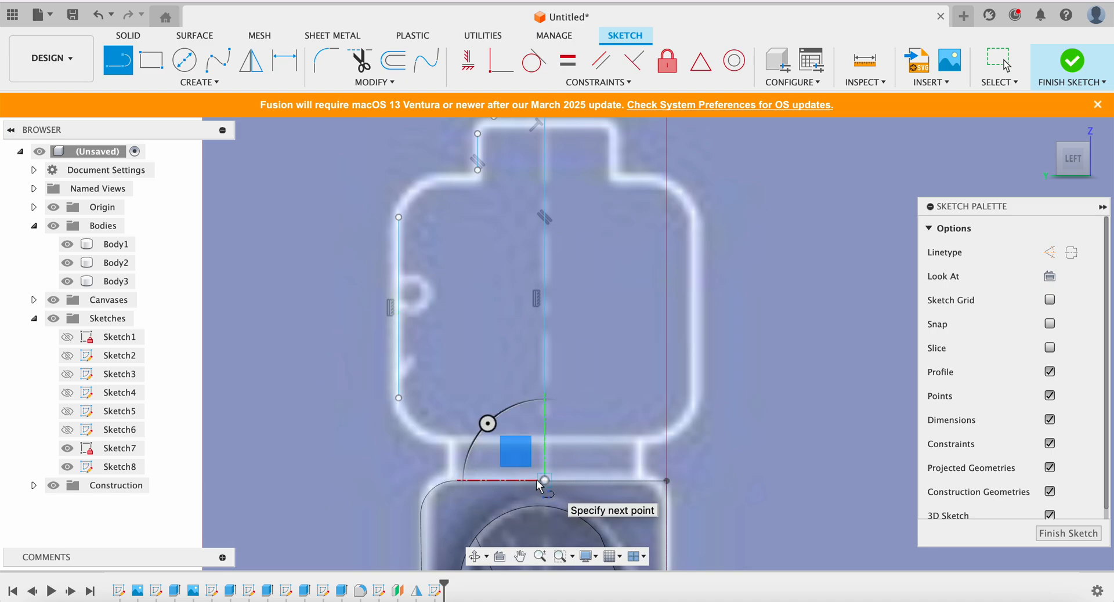
click(453, 480)
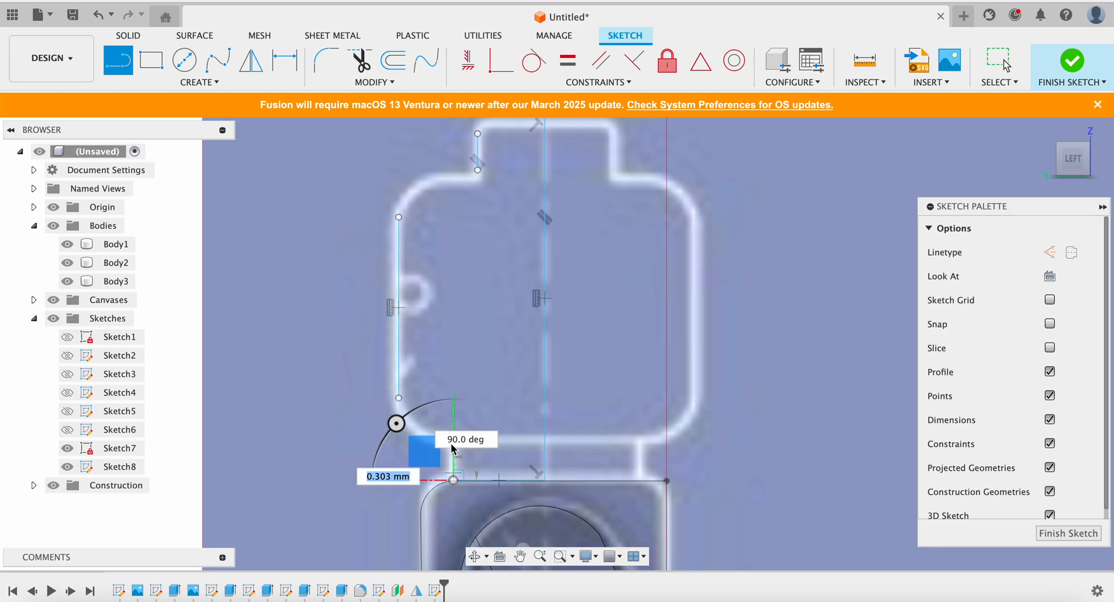
key(Tab)
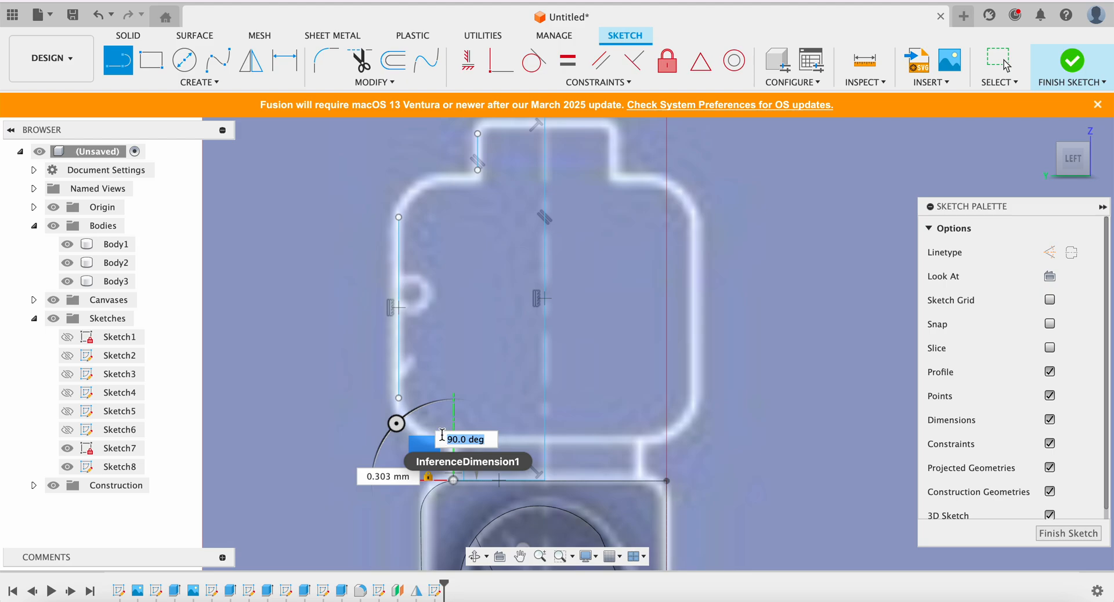
key(Escape)
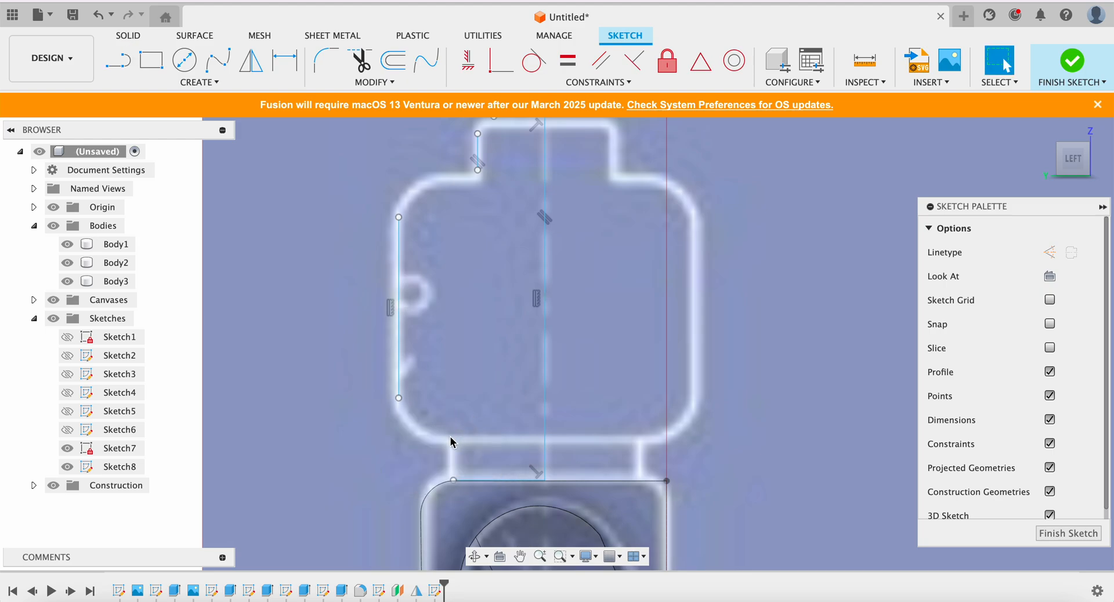
Draw the neck's face-side line, about 1.6 mm long, down to the base line's end and constrain it vertical
click(118, 60)
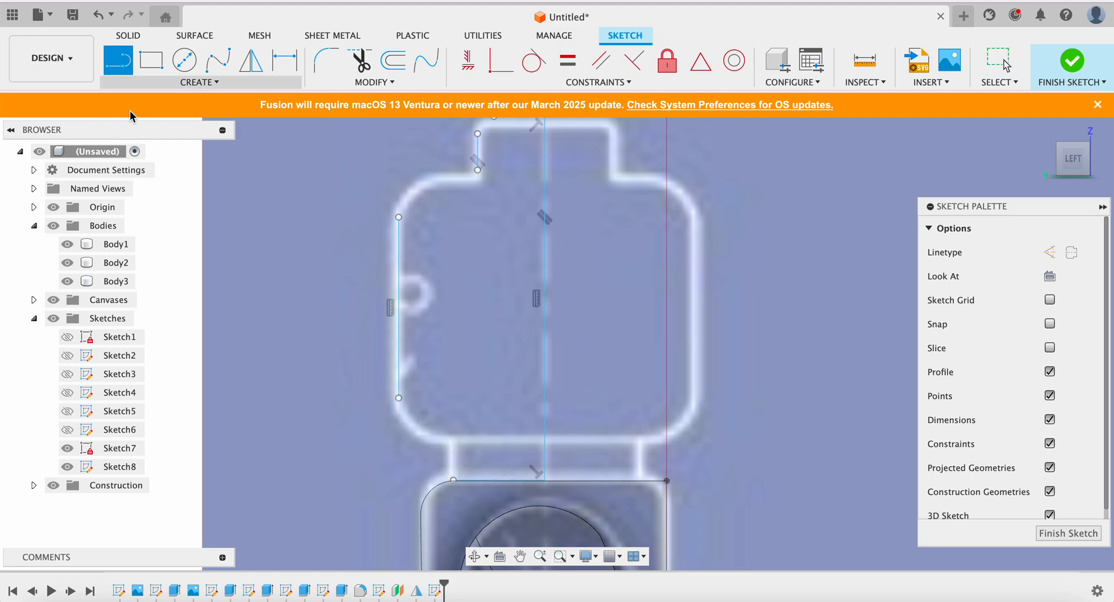
click(450, 442)
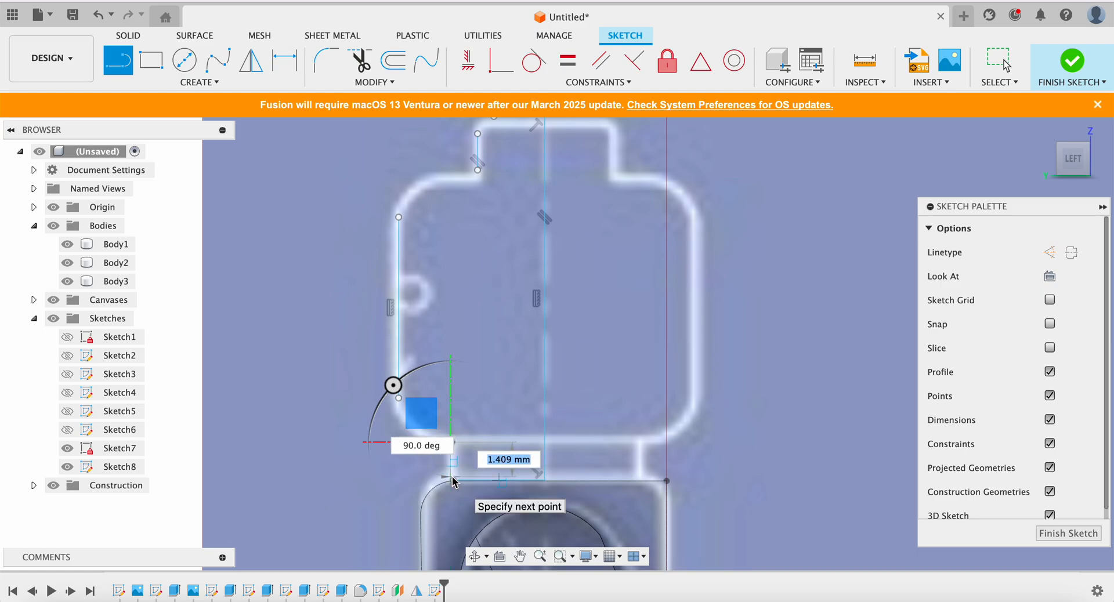
click(453, 481)
key(Escape)
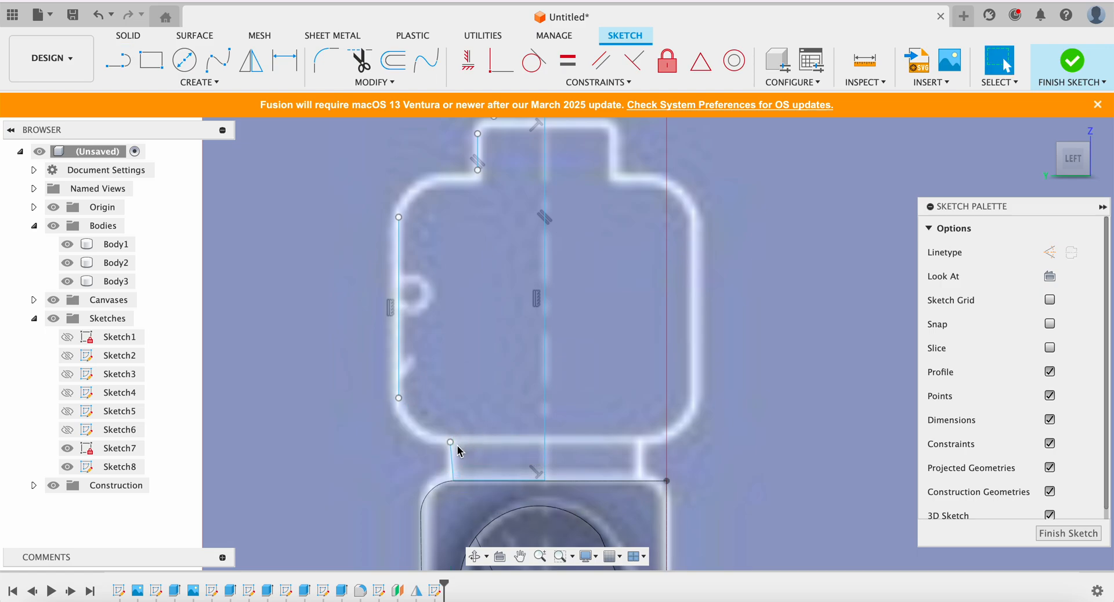
click(448, 464)
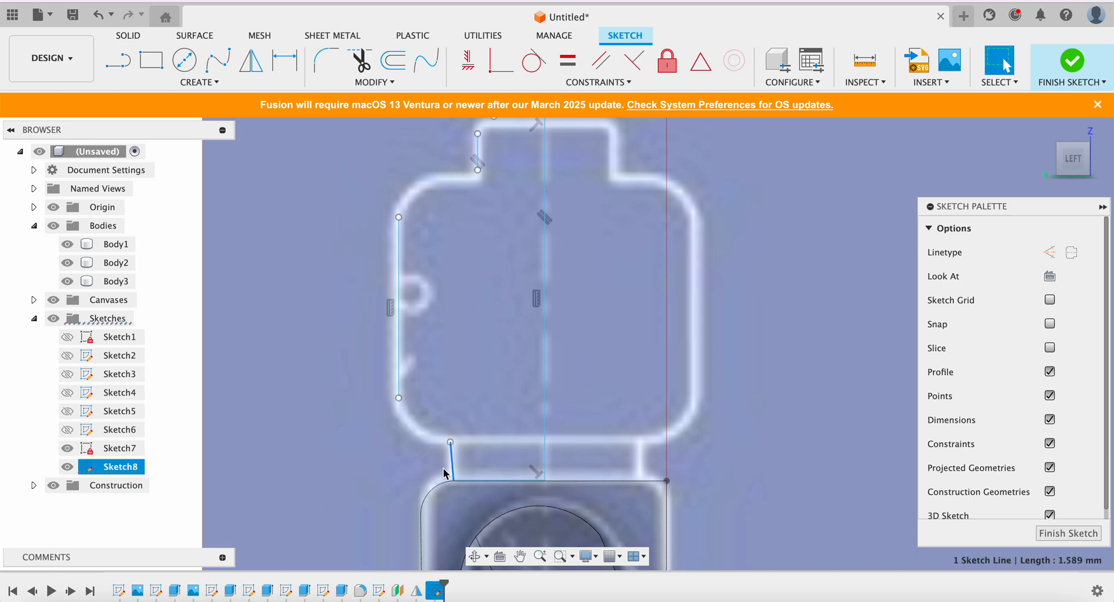
click(468, 59)
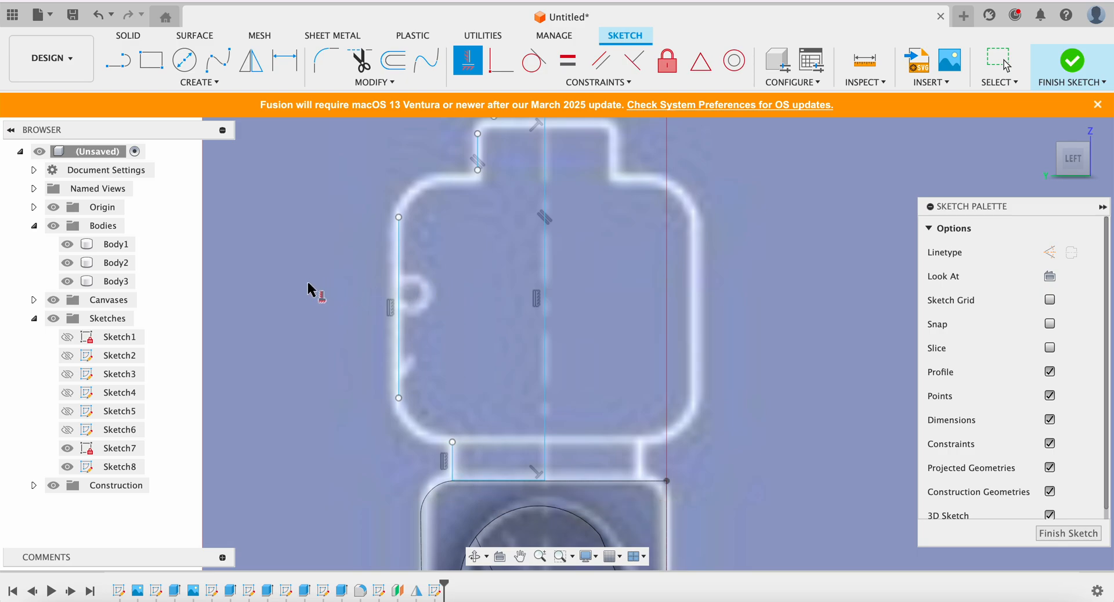
Draw 3-point arcs for the head's upper and lower face-side corners, ending the lower one at the neck line's upper end
click(199, 82)
mouse_move(250, 148)
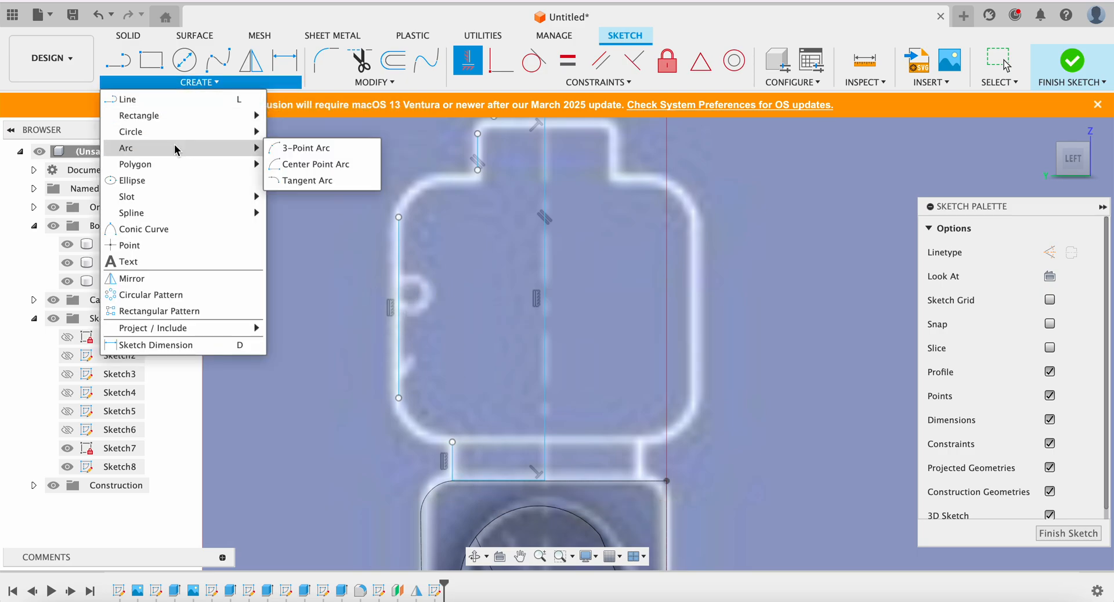
click(332, 149)
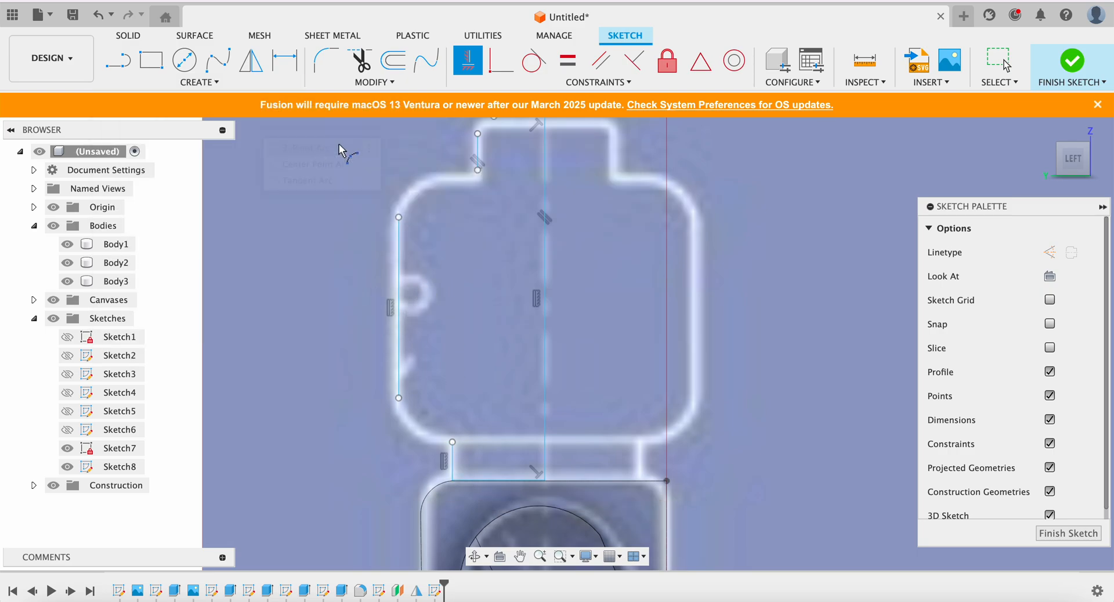
click(399, 217)
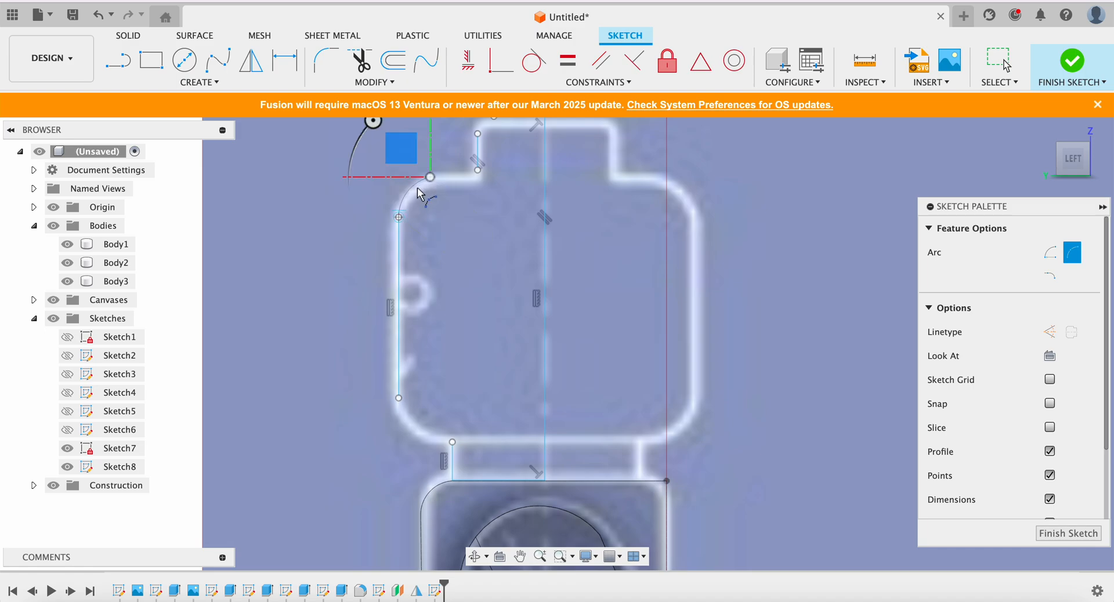
click(409, 190)
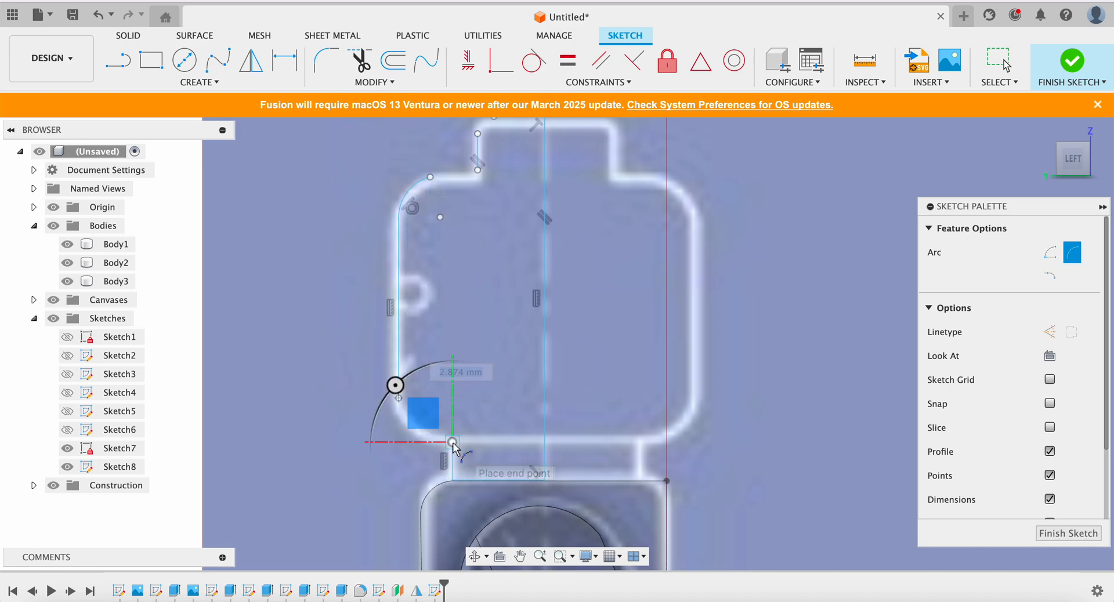
click(421, 436)
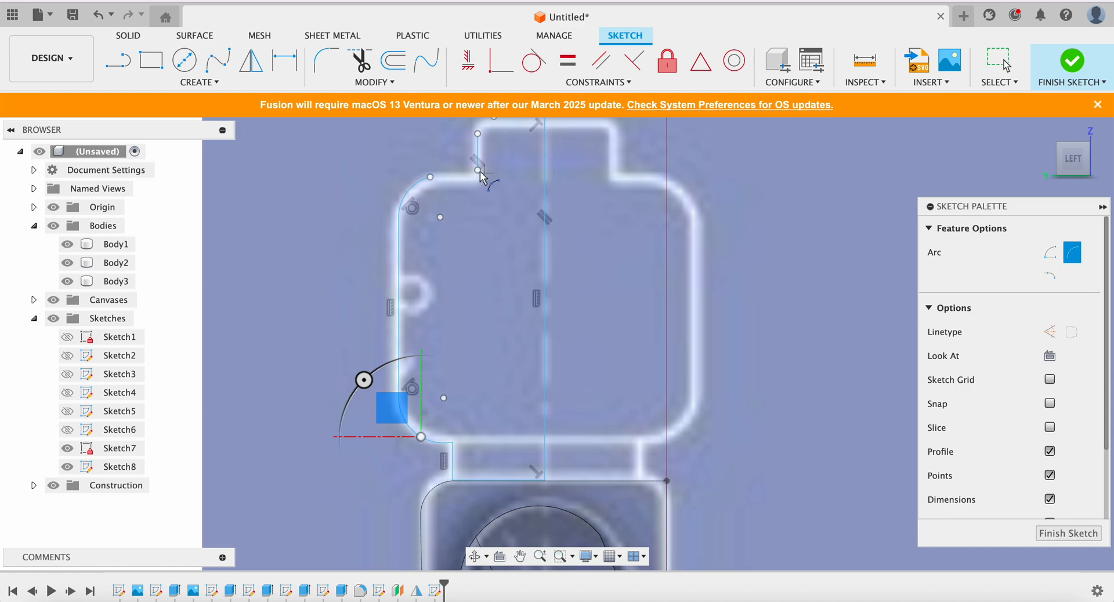
Round the stud's upper face-side corner with a 3-point arc joining its top line to its side line
scroll(481, 166, up, 4)
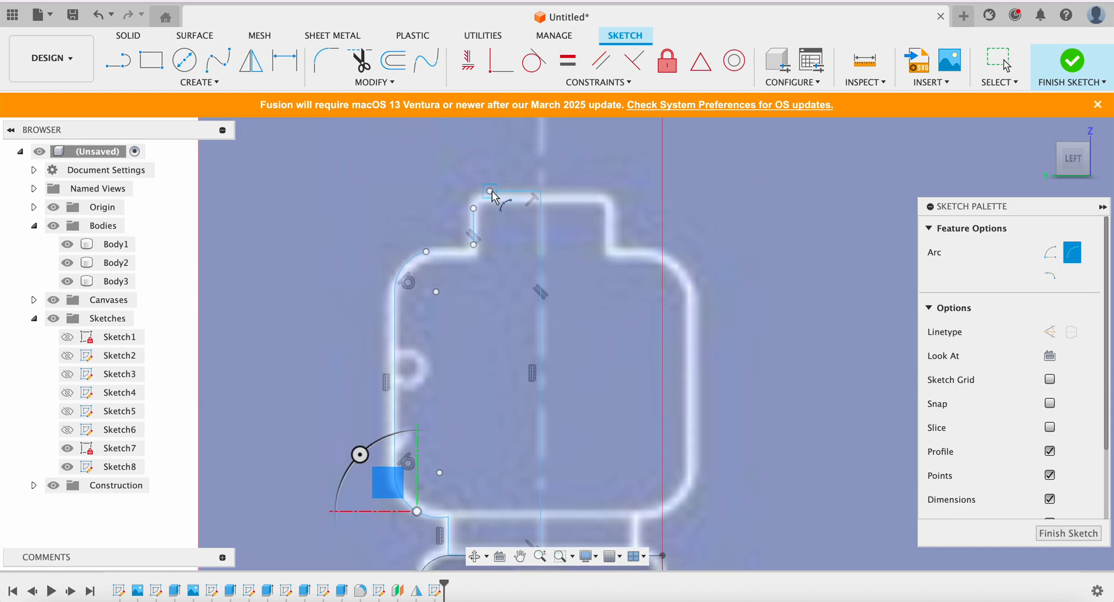
click(491, 191)
click(474, 207)
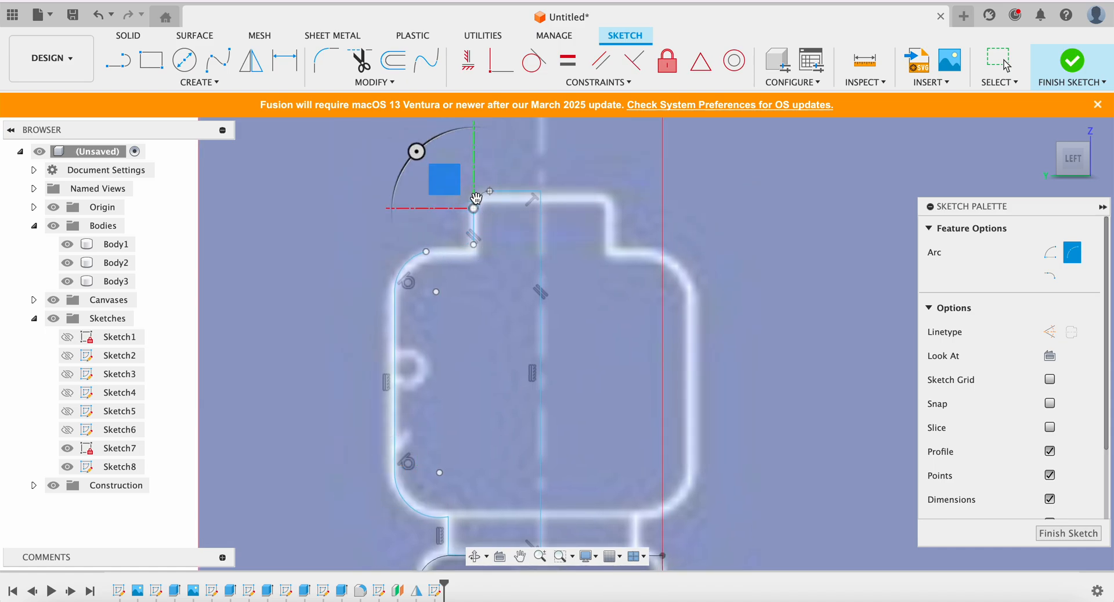
click(476, 200)
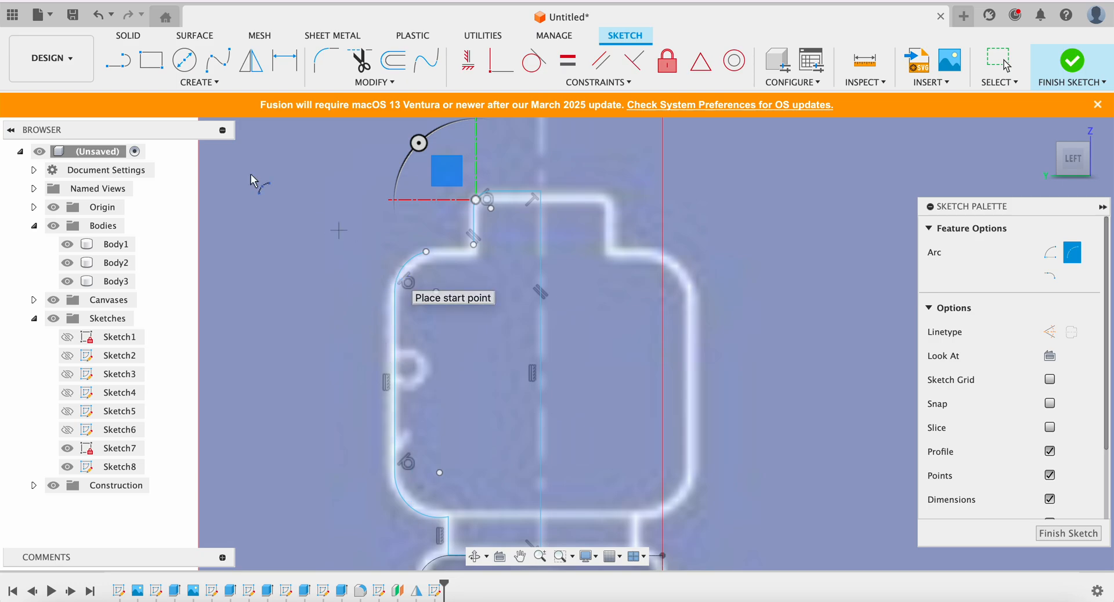
Close the profile with a line from the stud's lower end to the head's upper corner arc and constrain it horizontal
click(118, 59)
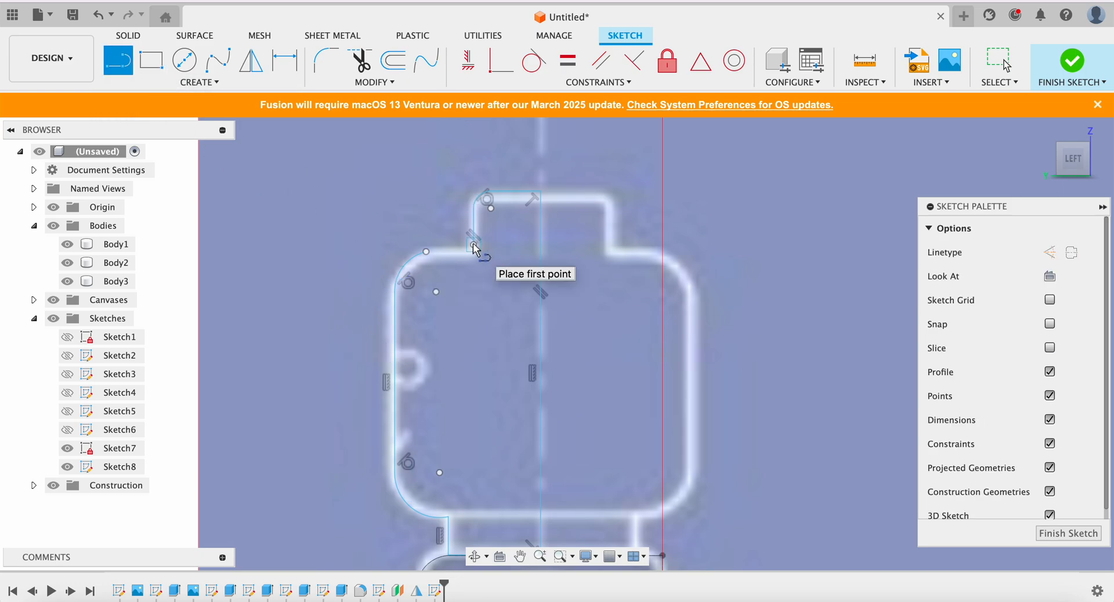
click(475, 245)
click(426, 252)
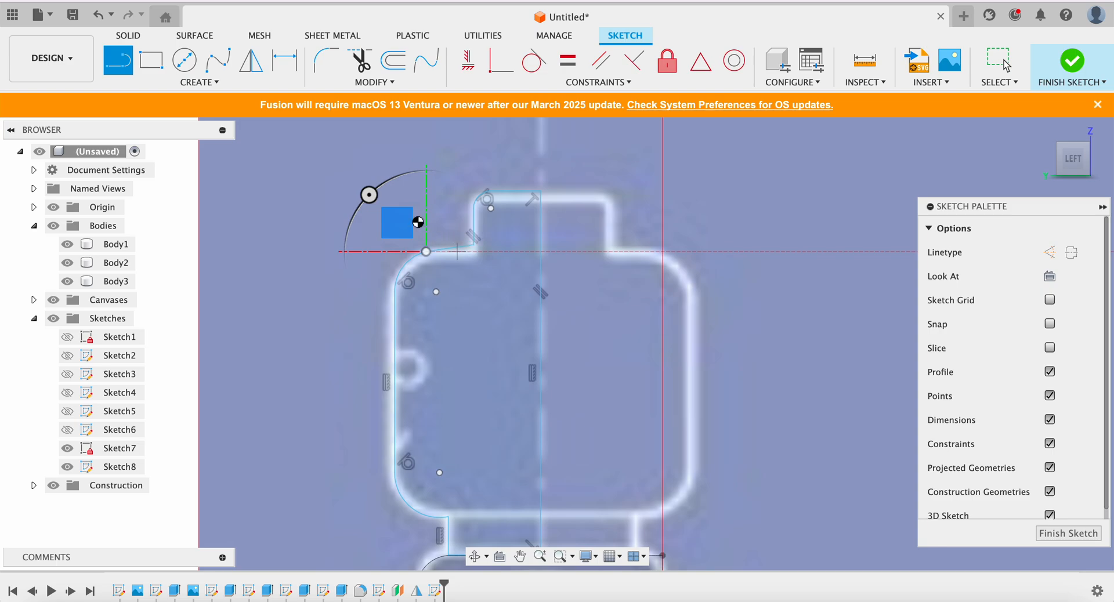
click(468, 59)
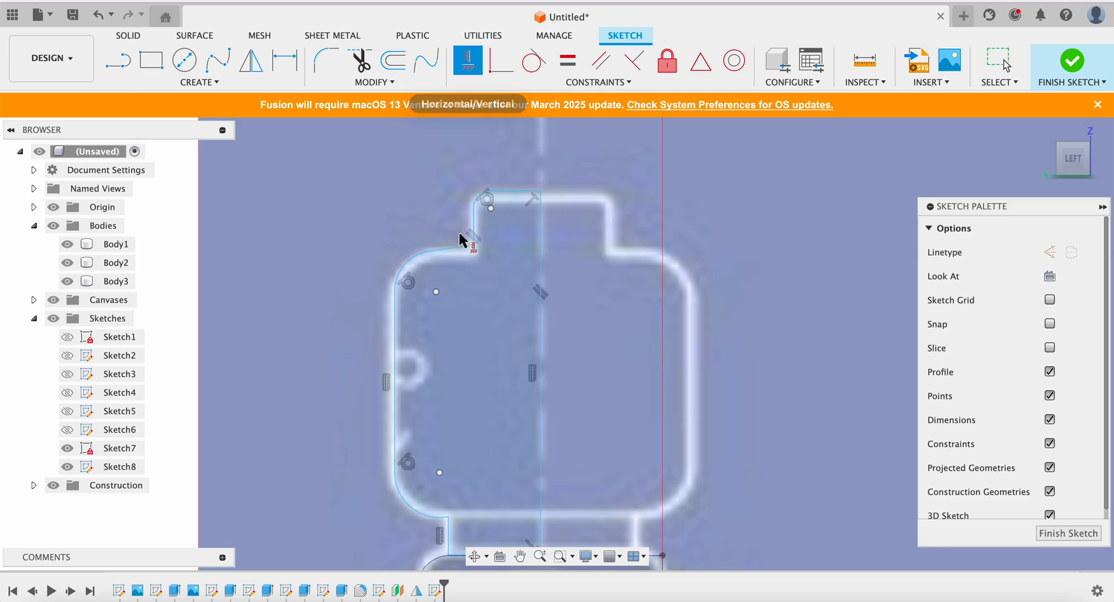
click(452, 252)
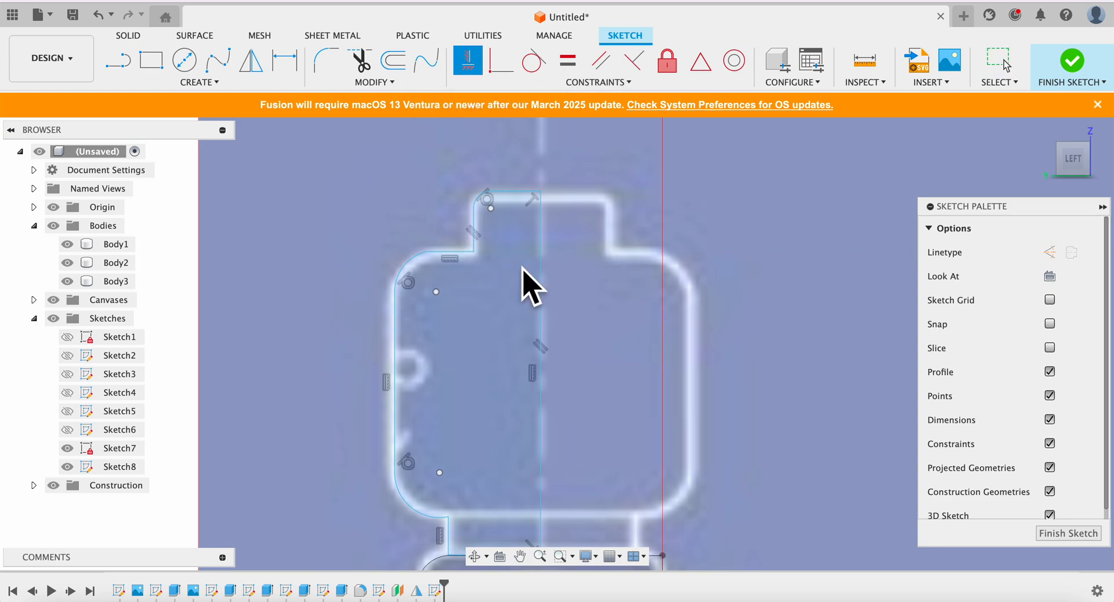
key(Escape)
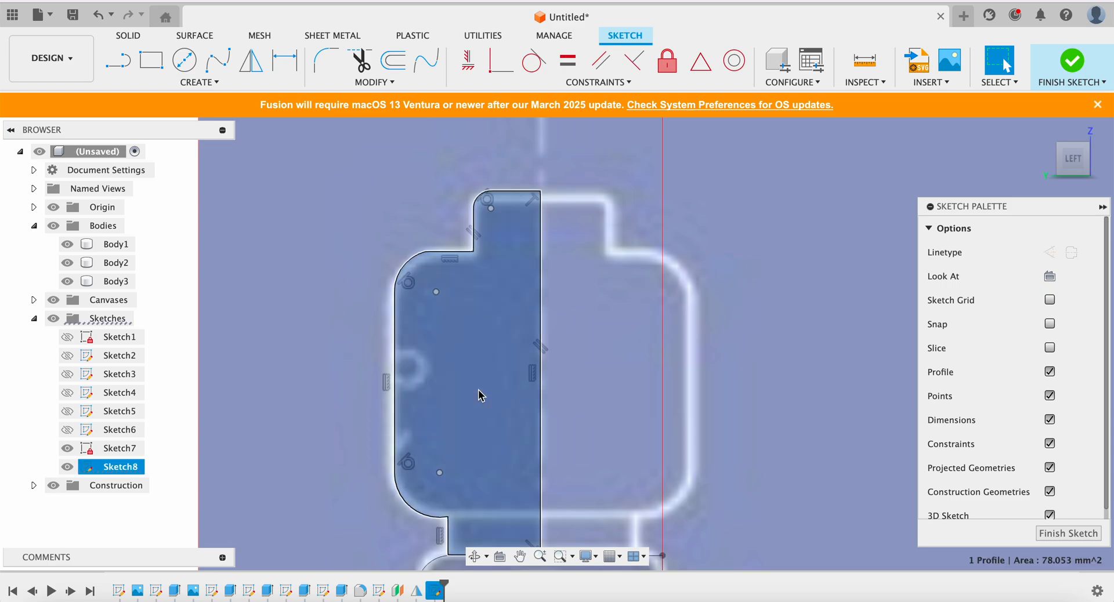
Finish the sketch and revolve the head's half profile 360 degrees around its centre line as a new body
click(478, 388)
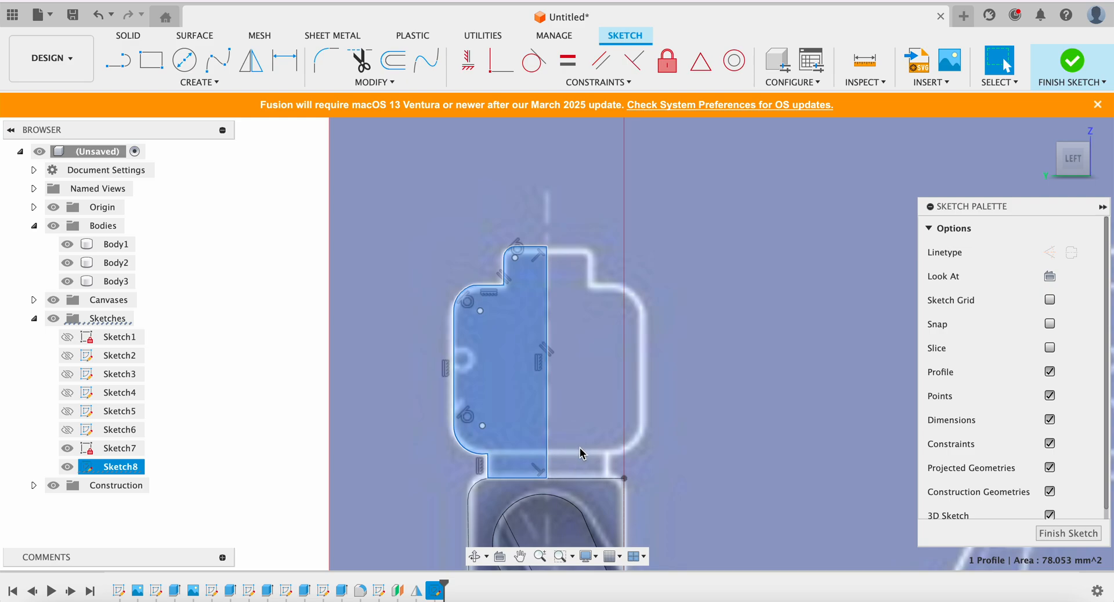
click(1059, 65)
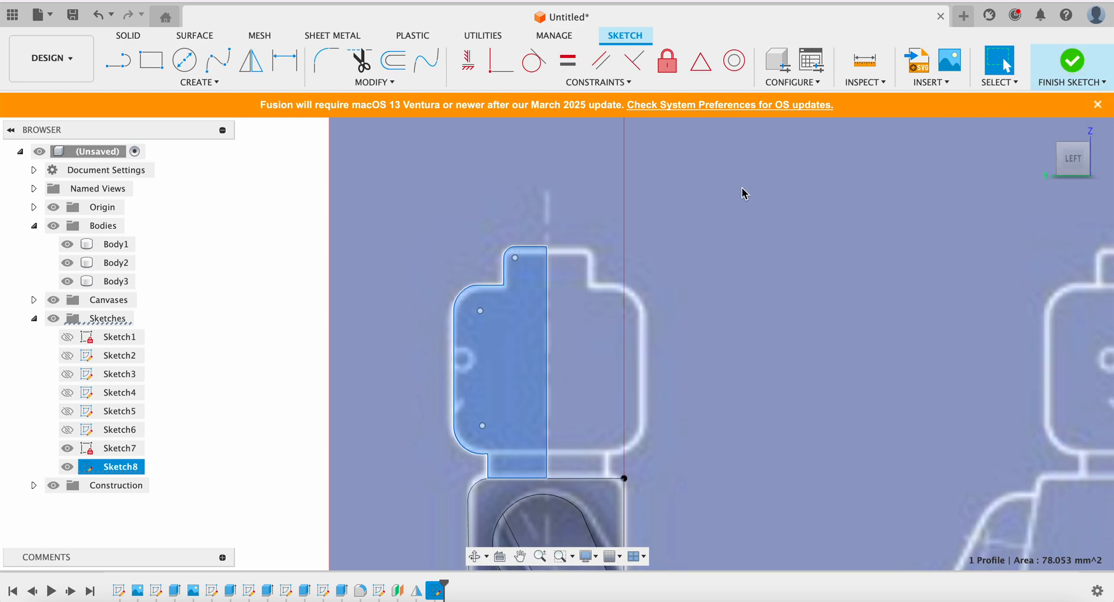
click(158, 61)
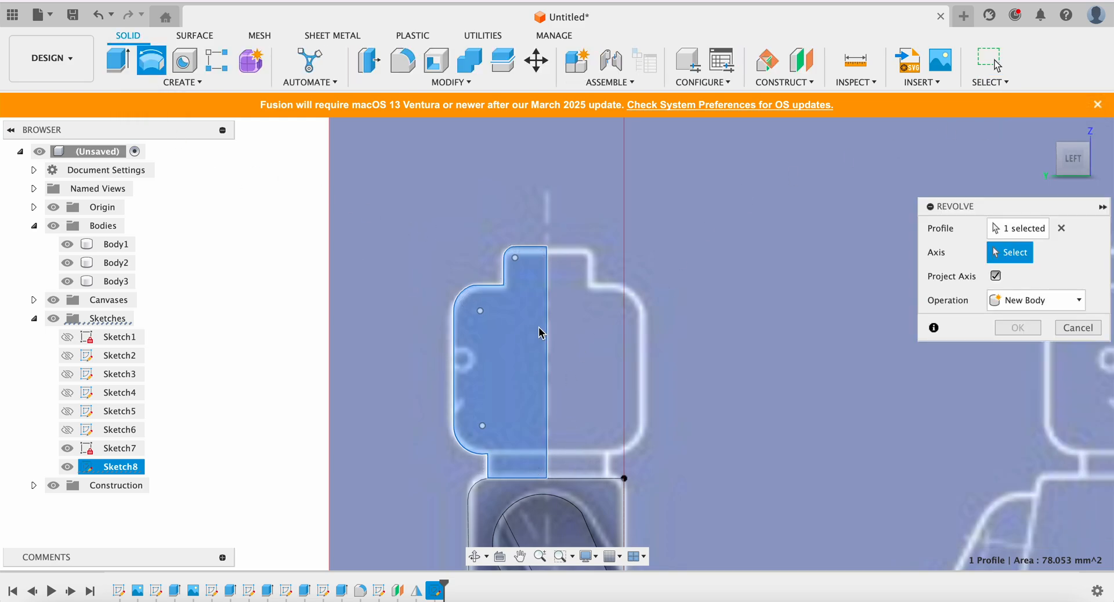
click(1059, 166)
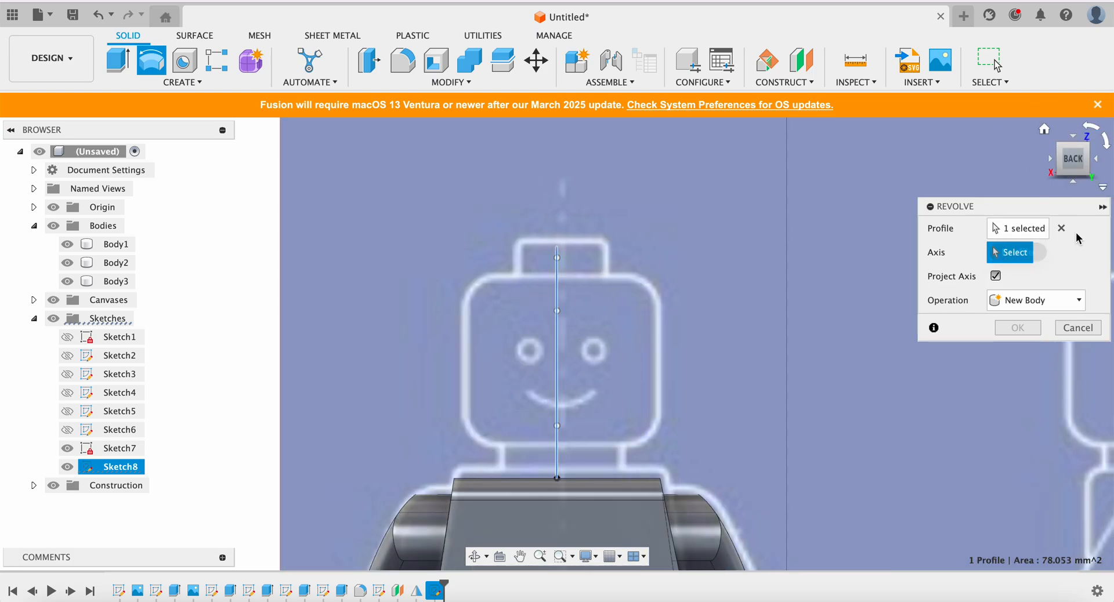
click(1074, 167)
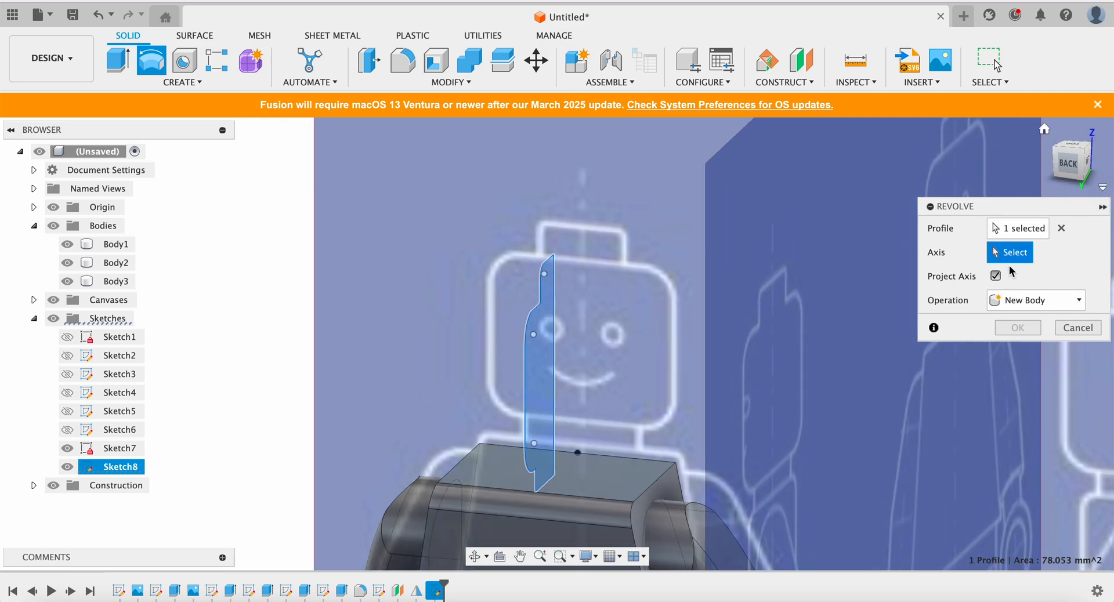
click(555, 372)
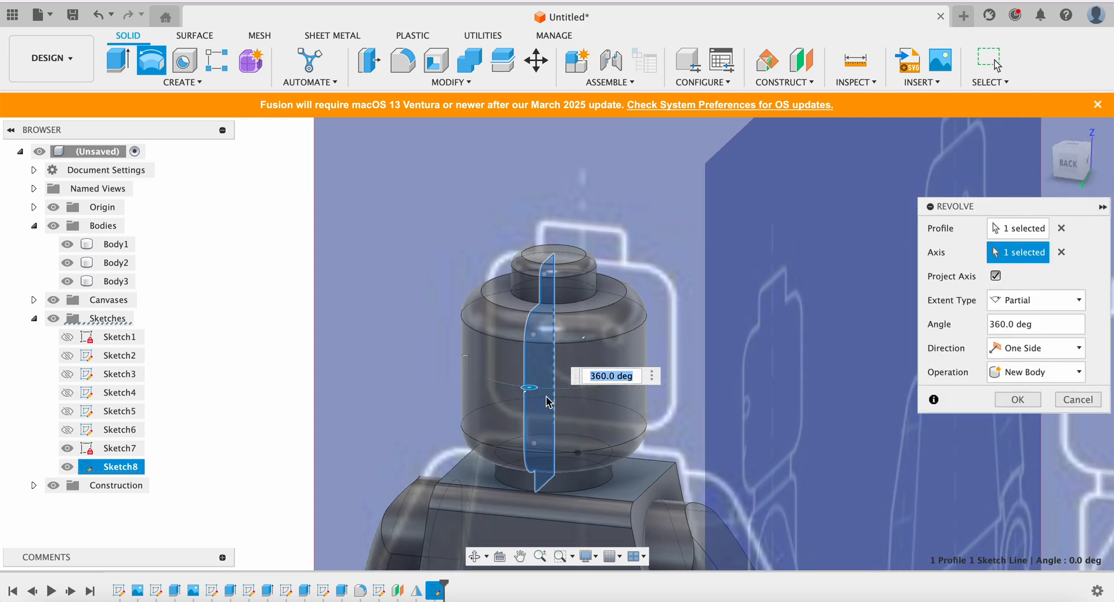
click(1019, 399)
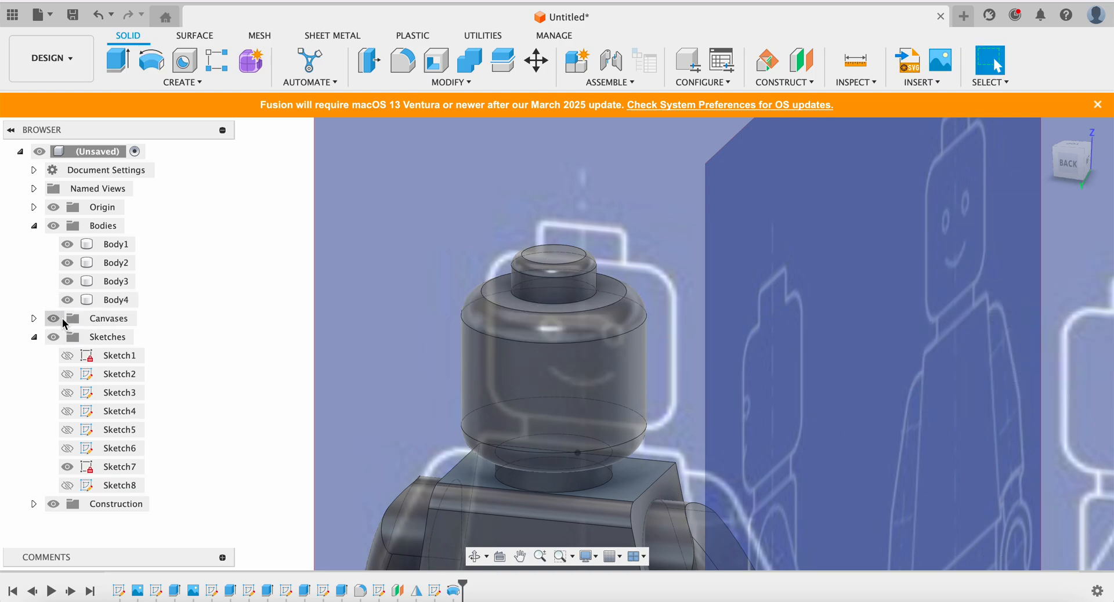
Hide all the reference canvases to show the whole minifigure without them
click(53, 318)
scroll(868, 351, down, 5)
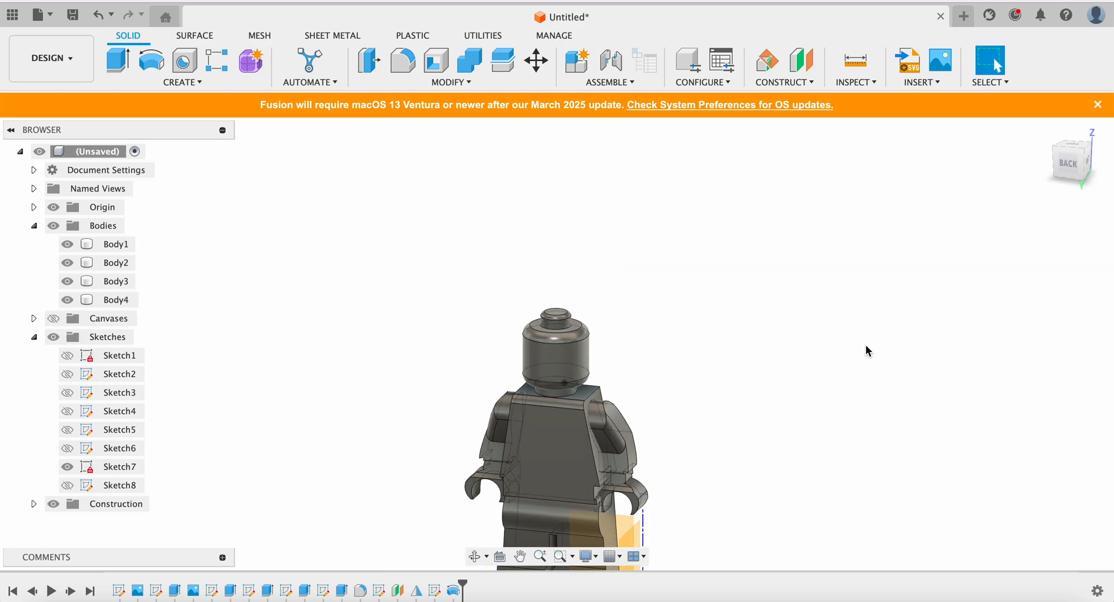